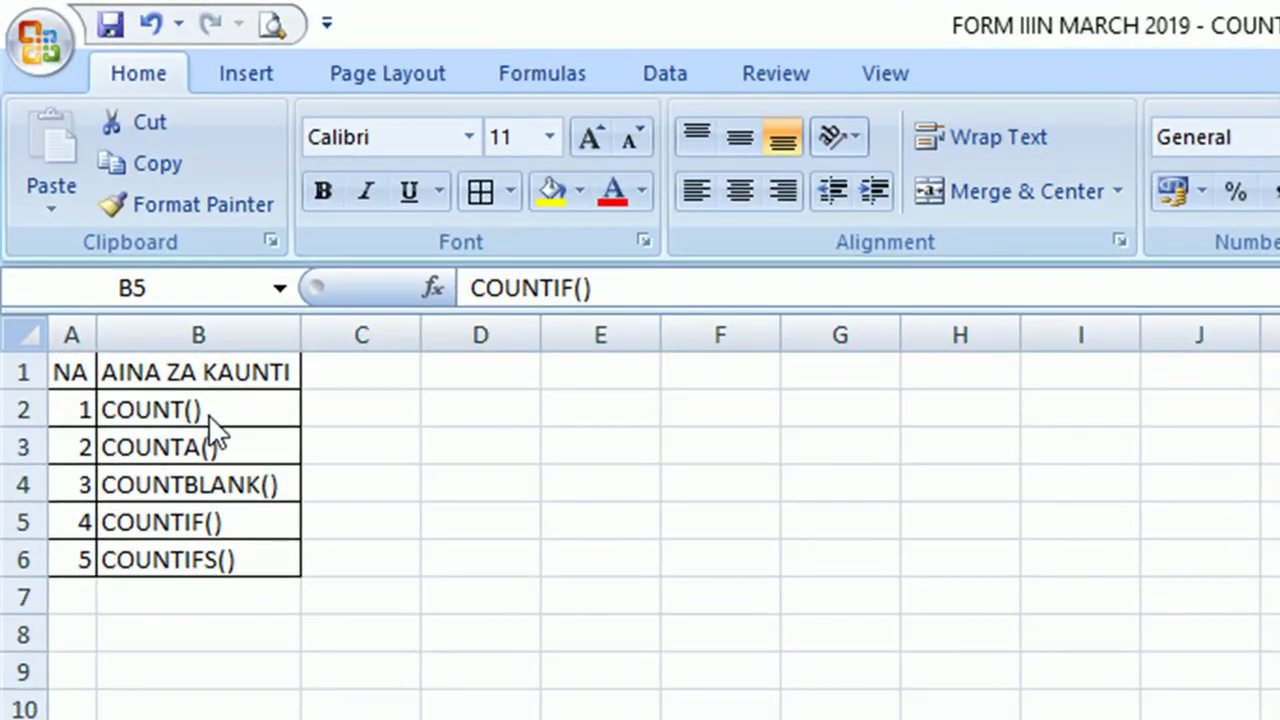
Step: Review the COUNT, COUNTA, COUNTBLANK, COUNTIF and COUNTIFS entries, then go to the IDADI sheet
click(257, 407)
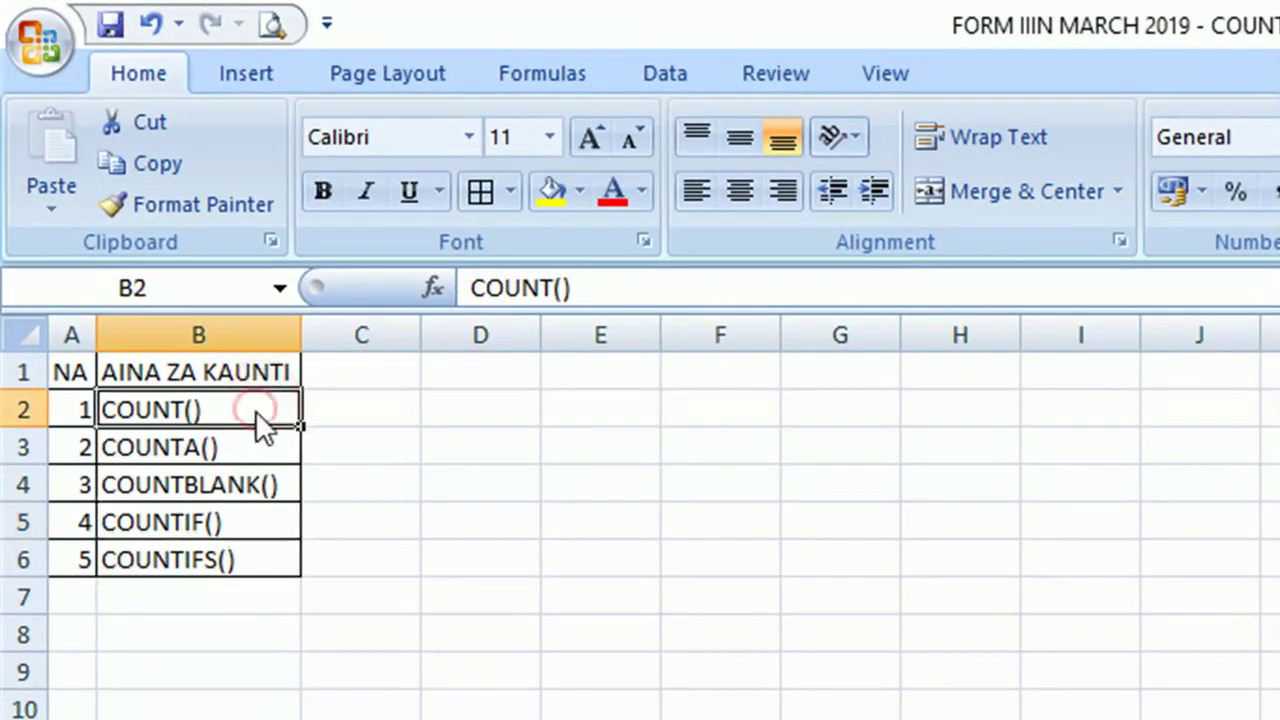
click(245, 450)
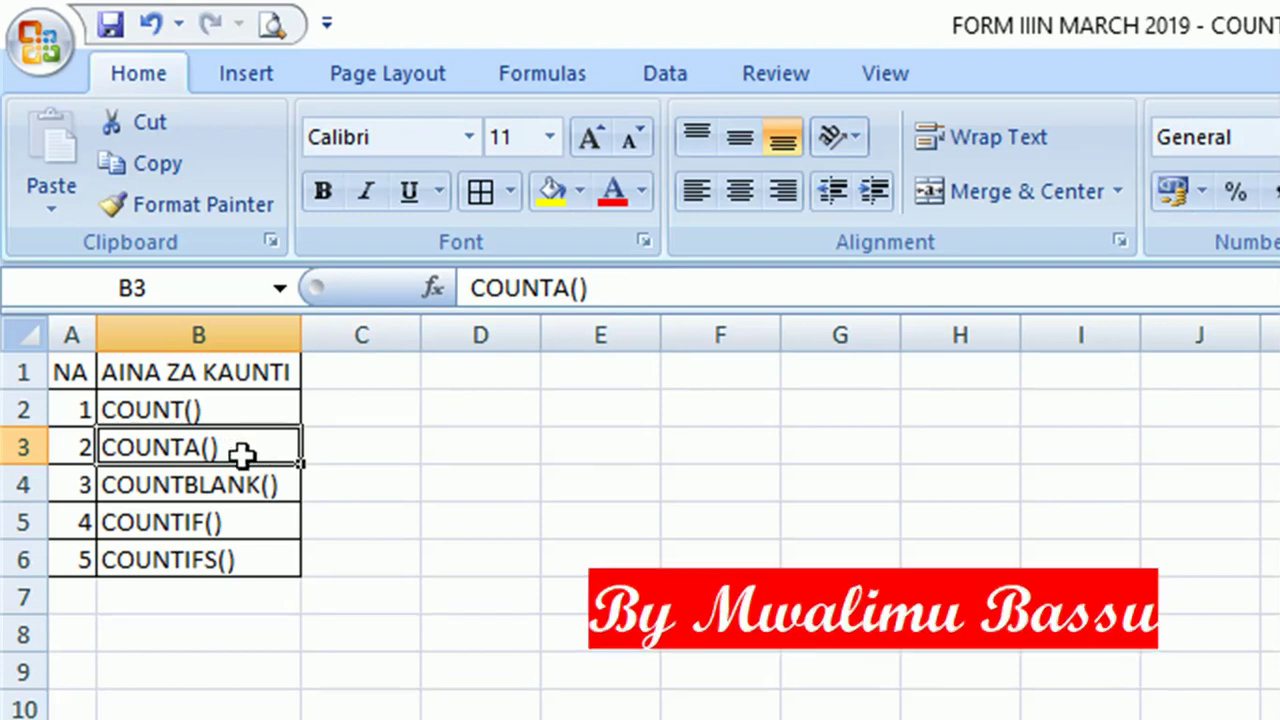
click(245, 485)
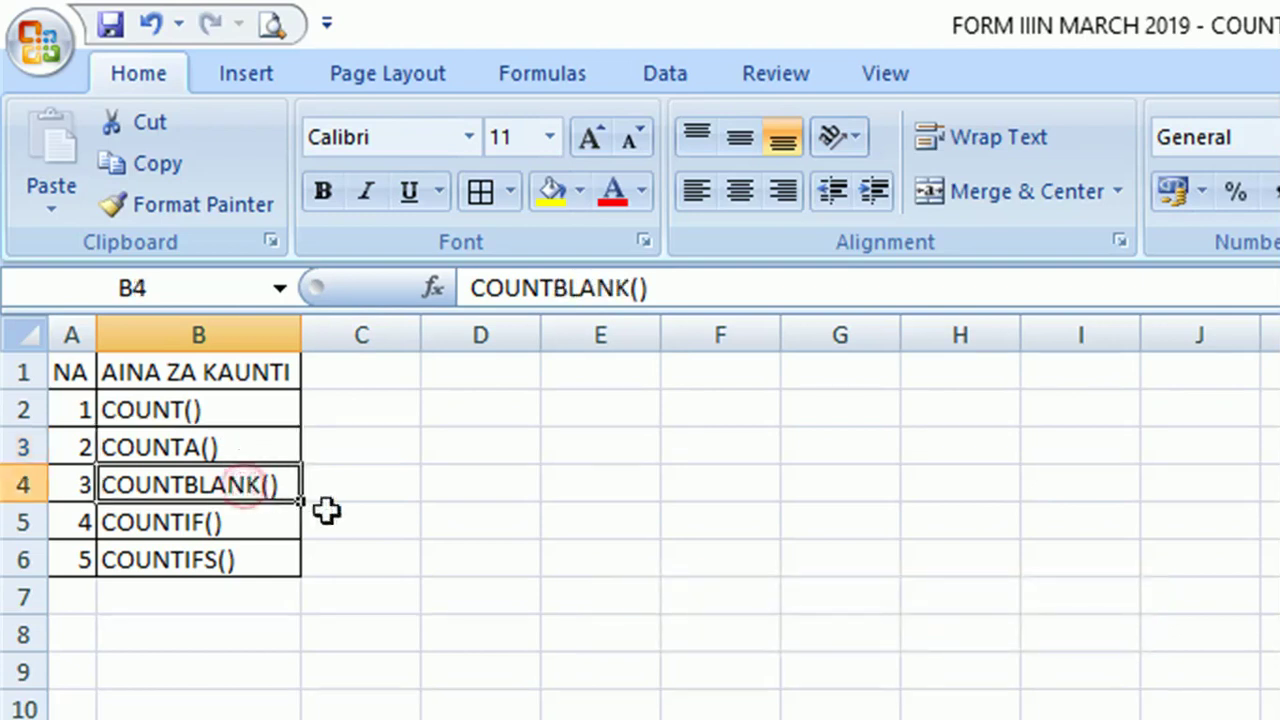
click(268, 522)
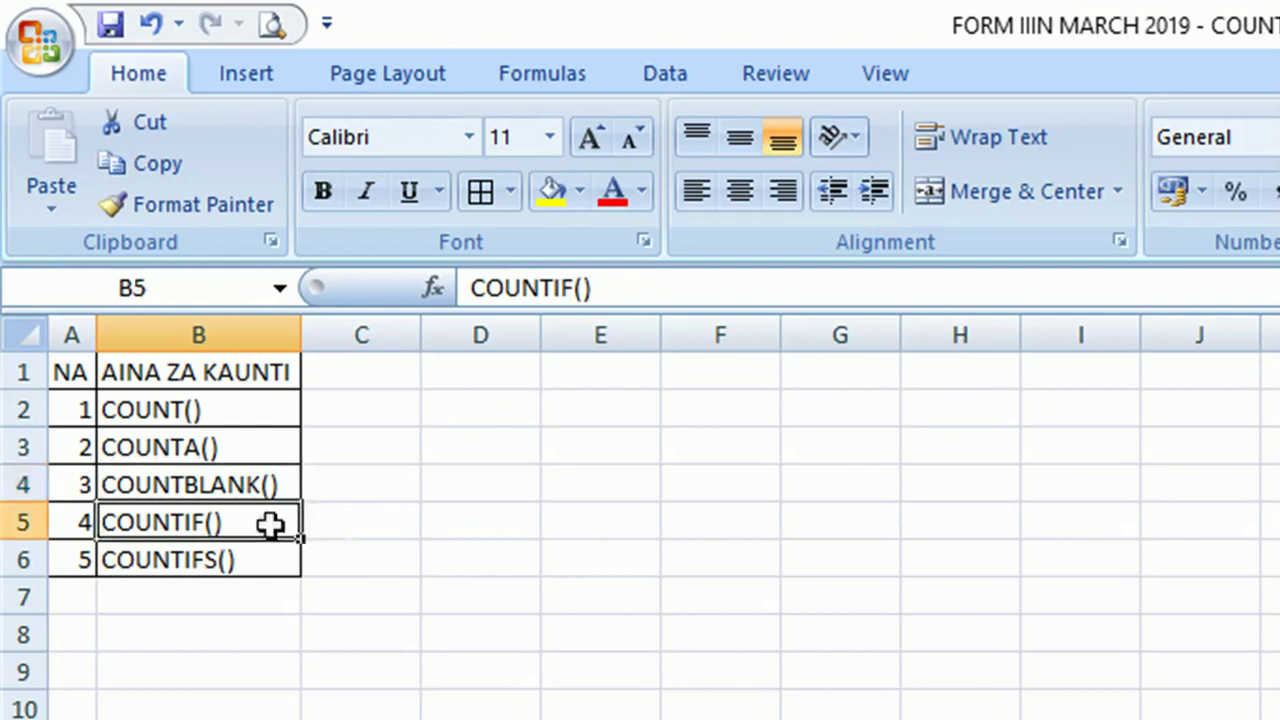
click(253, 558)
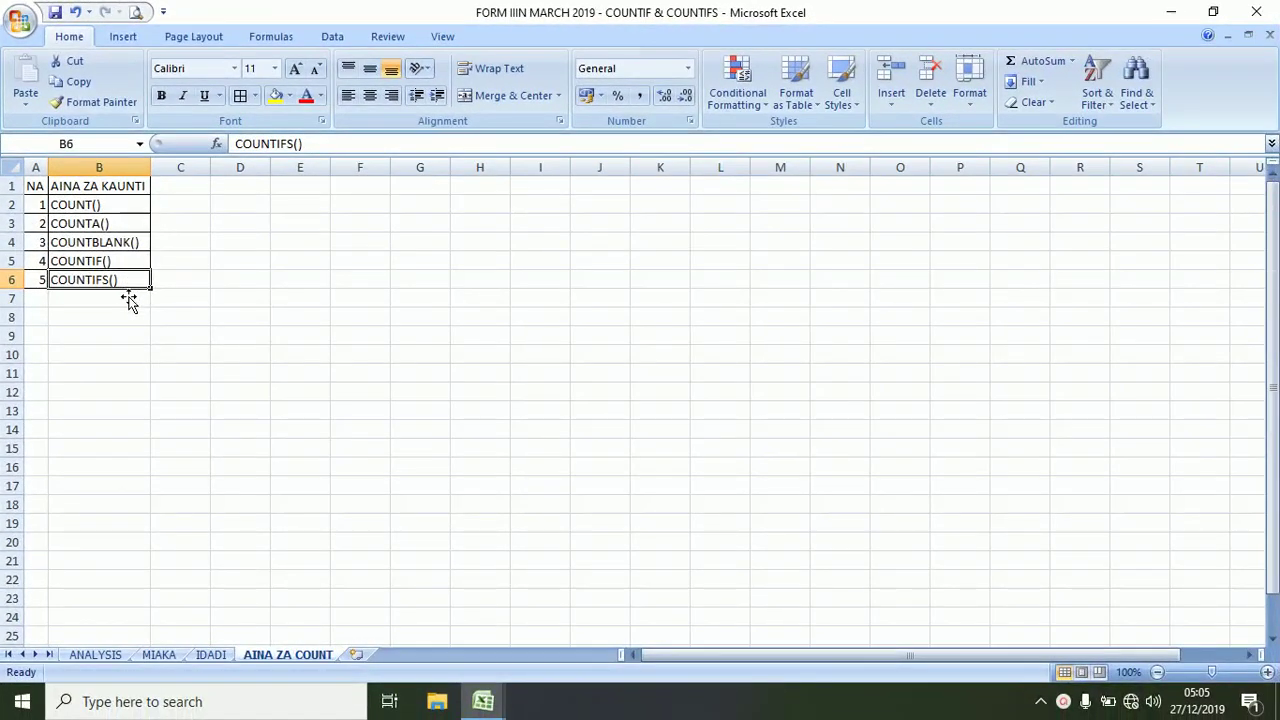
click(210, 656)
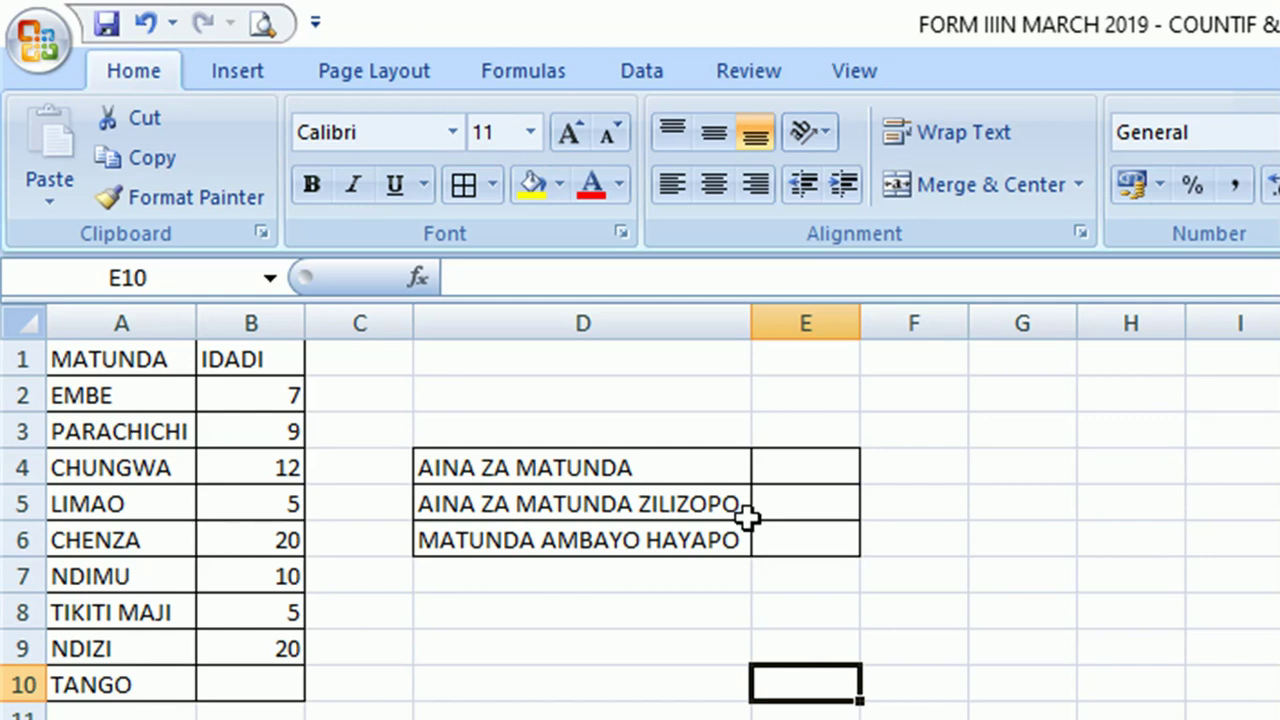
Step: Enter =COUNT(B:B) in E5 to count the 8 fruits with quantities
click(797, 502)
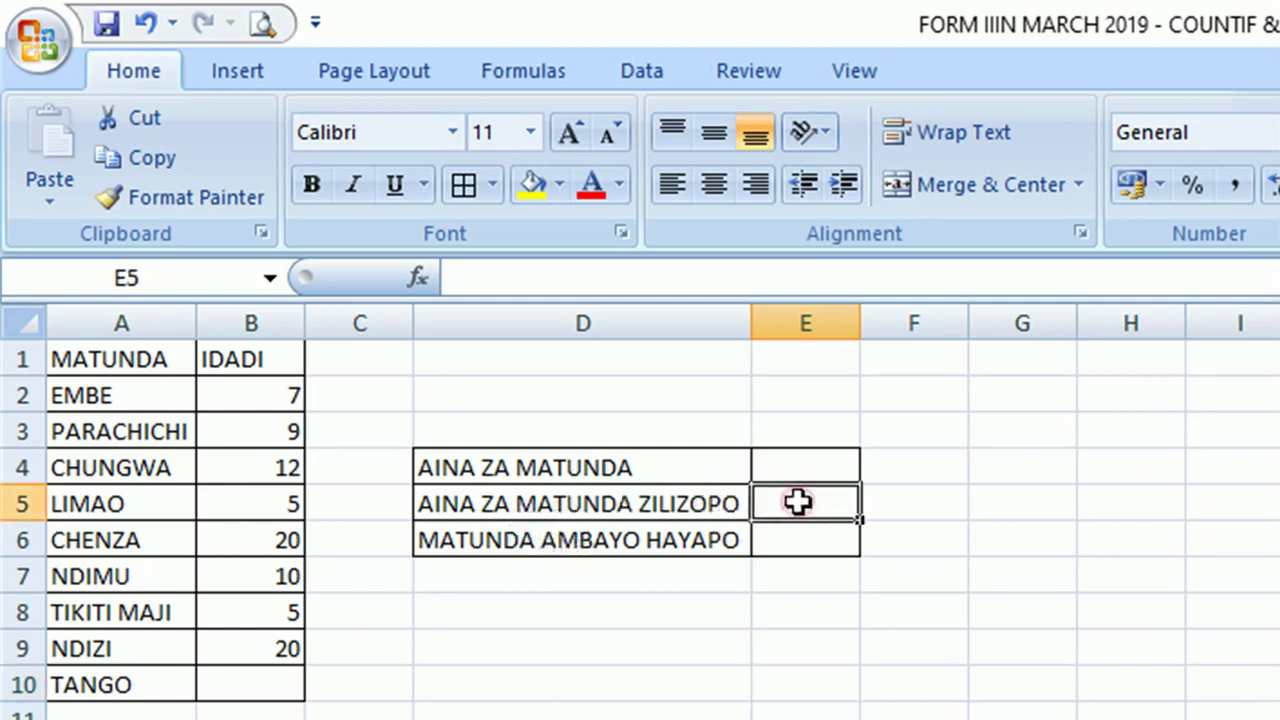
text(=CO)
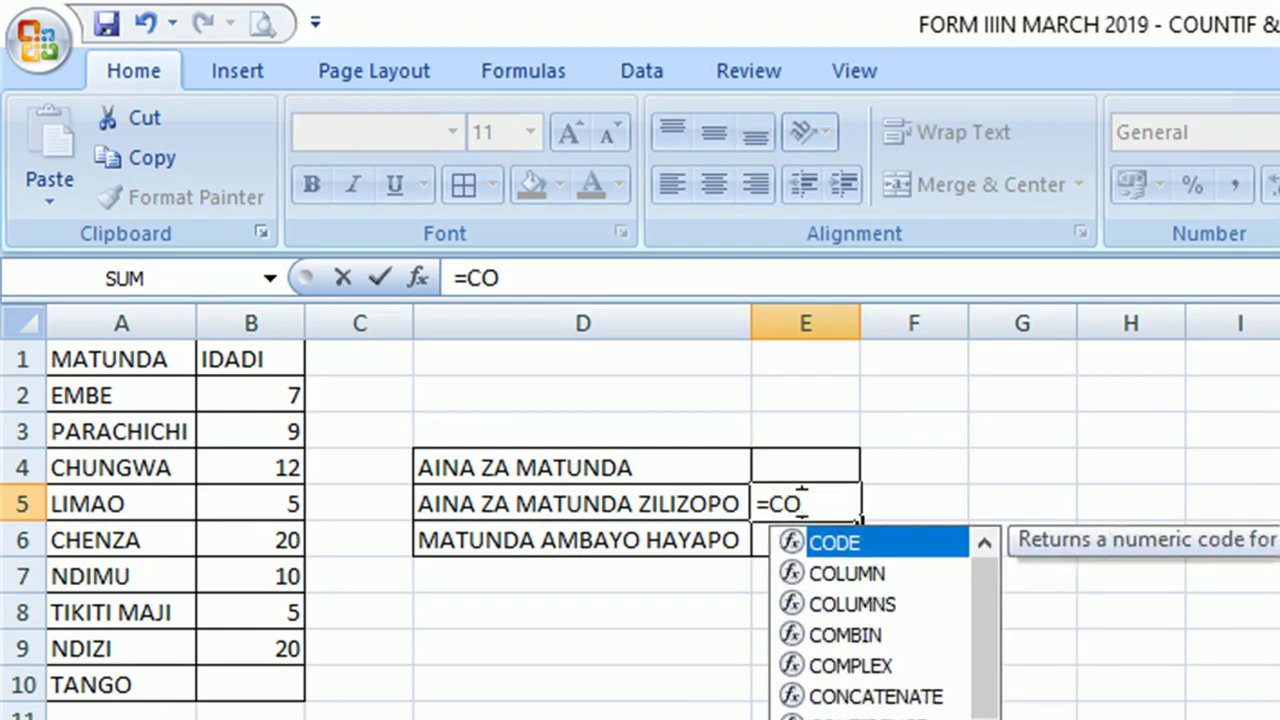
text(UNT)
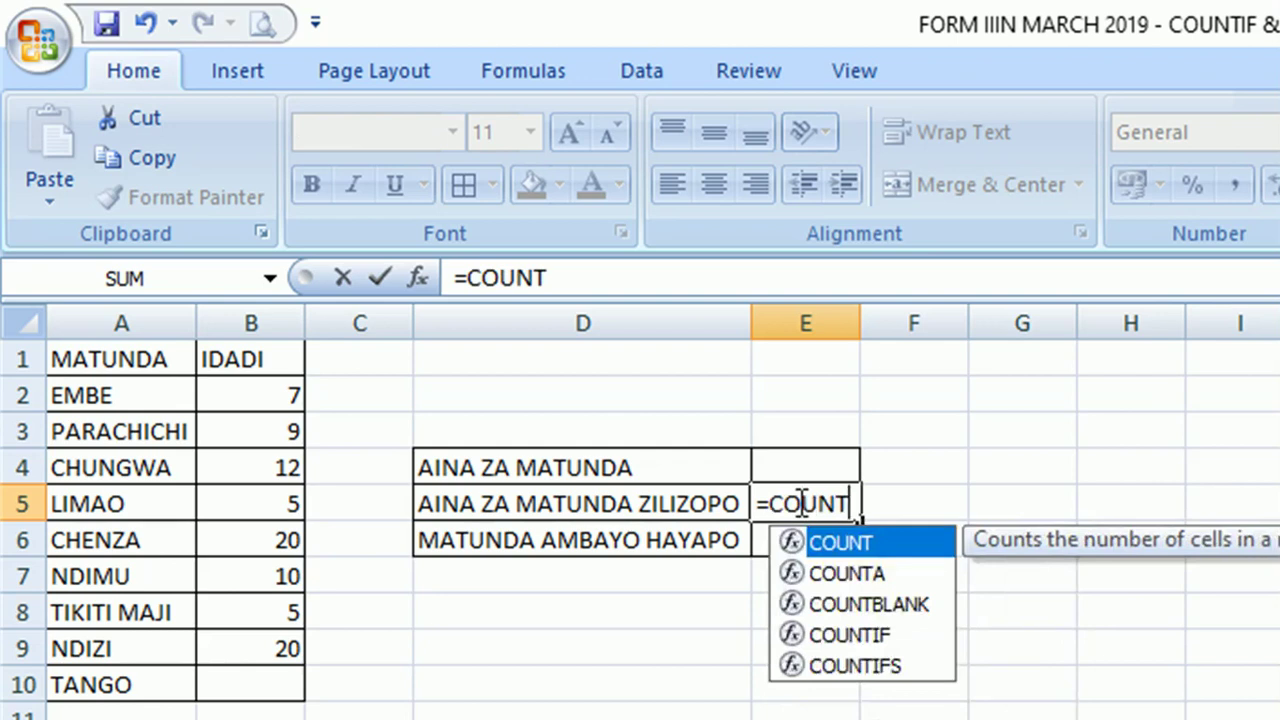
text(()
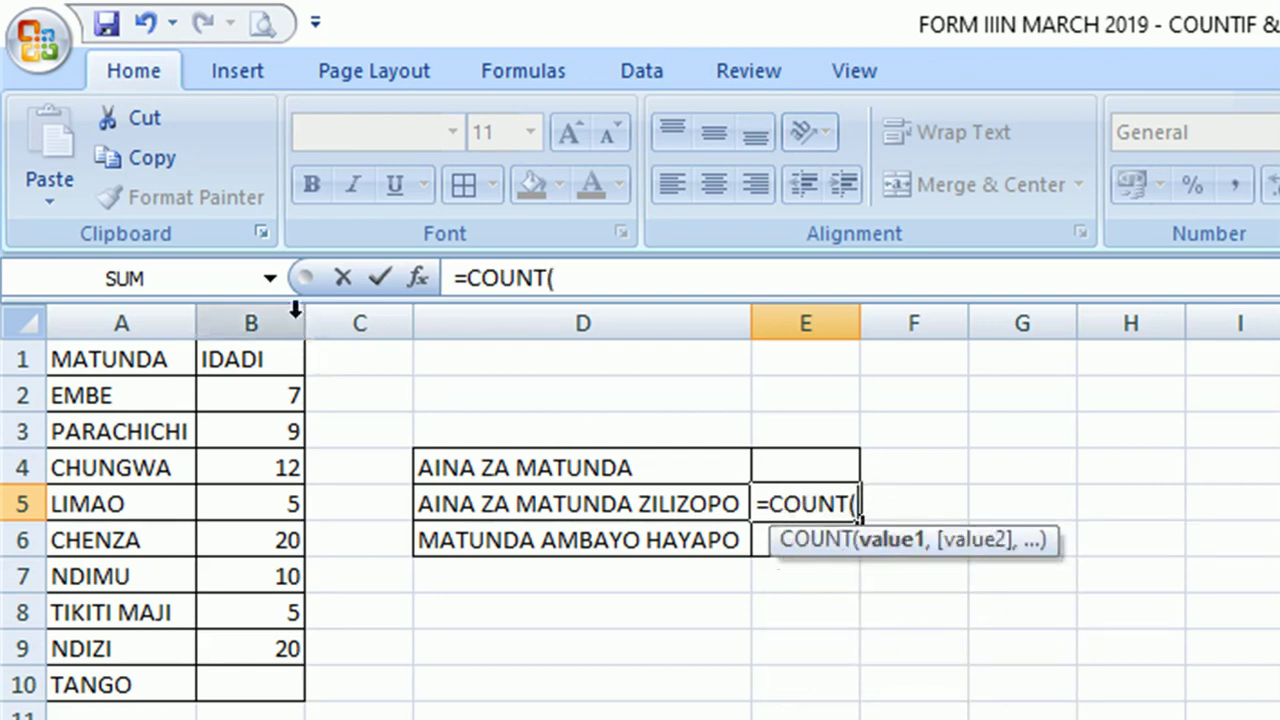
click(261, 312)
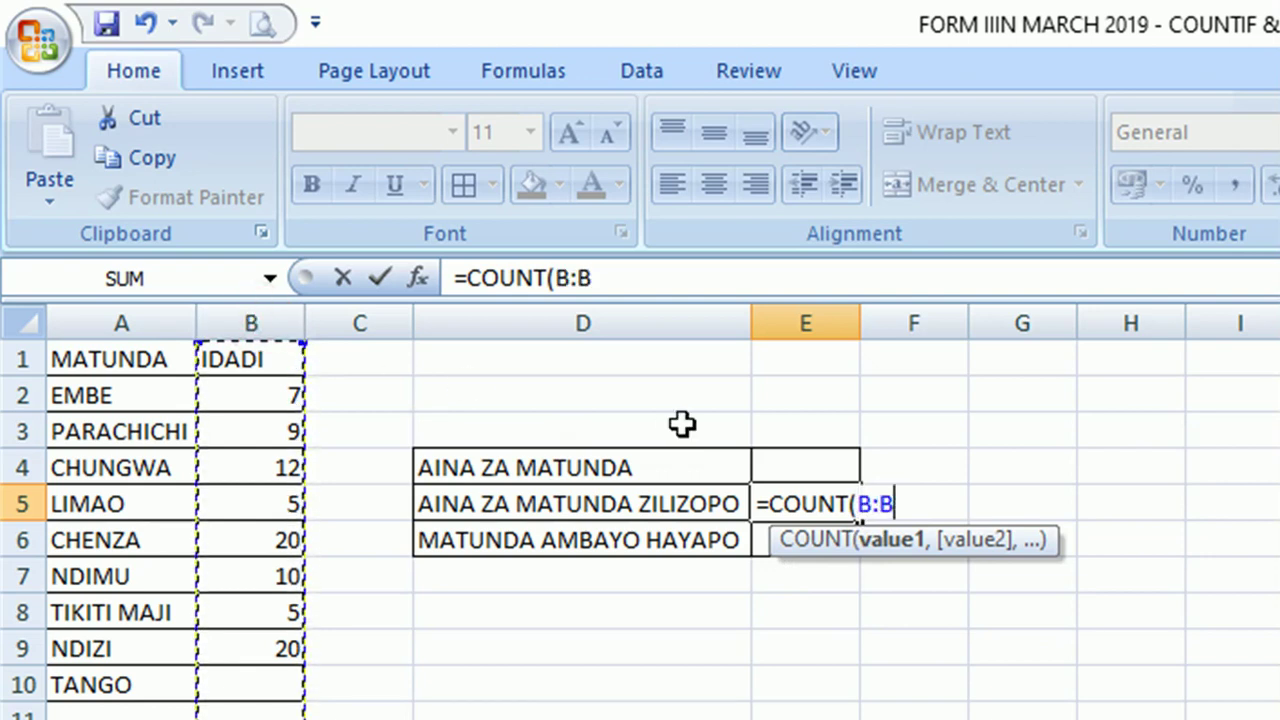
text())
key(Return)
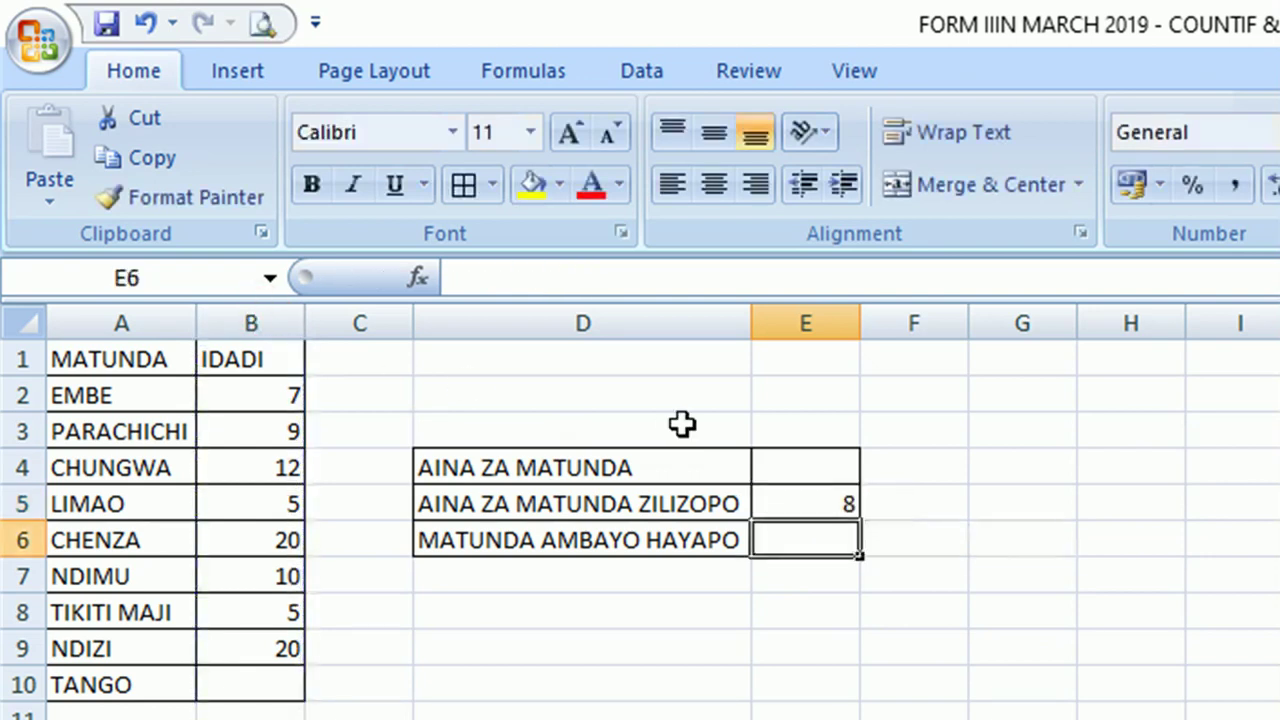
Step: Reopen and confirm the E5 formula, which still returns 8
click(792, 503)
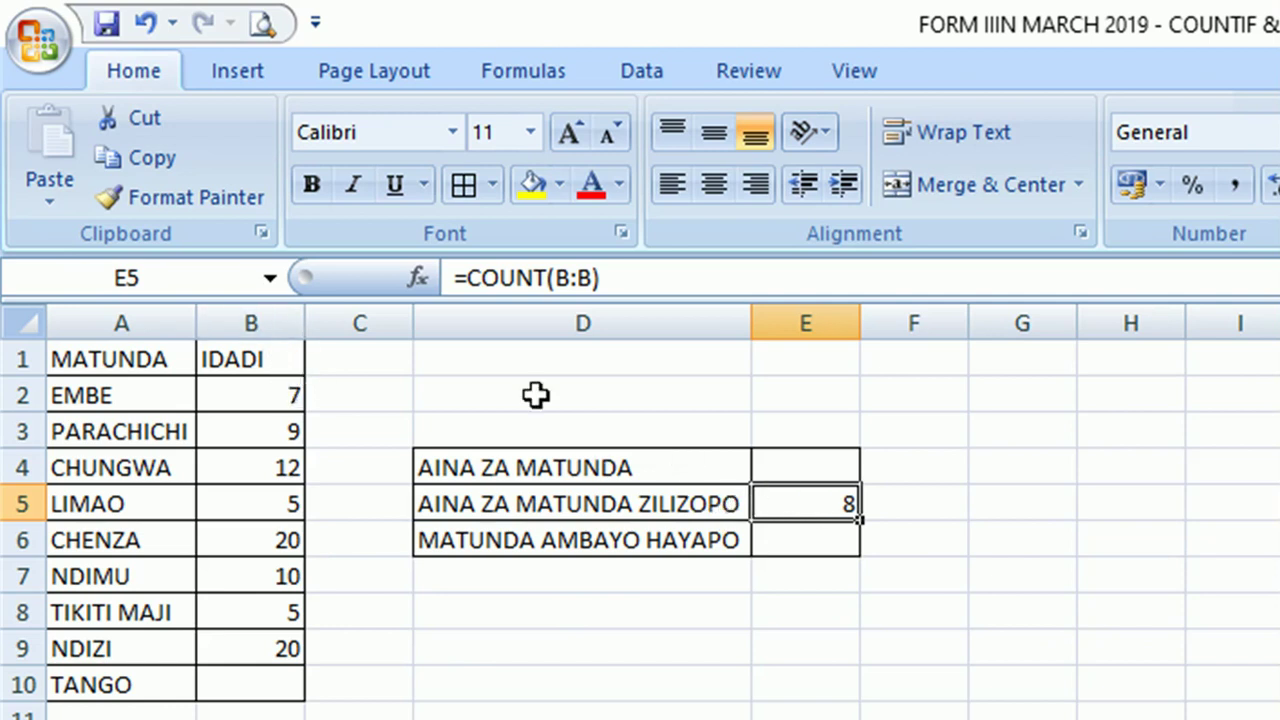
double_click(776, 497)
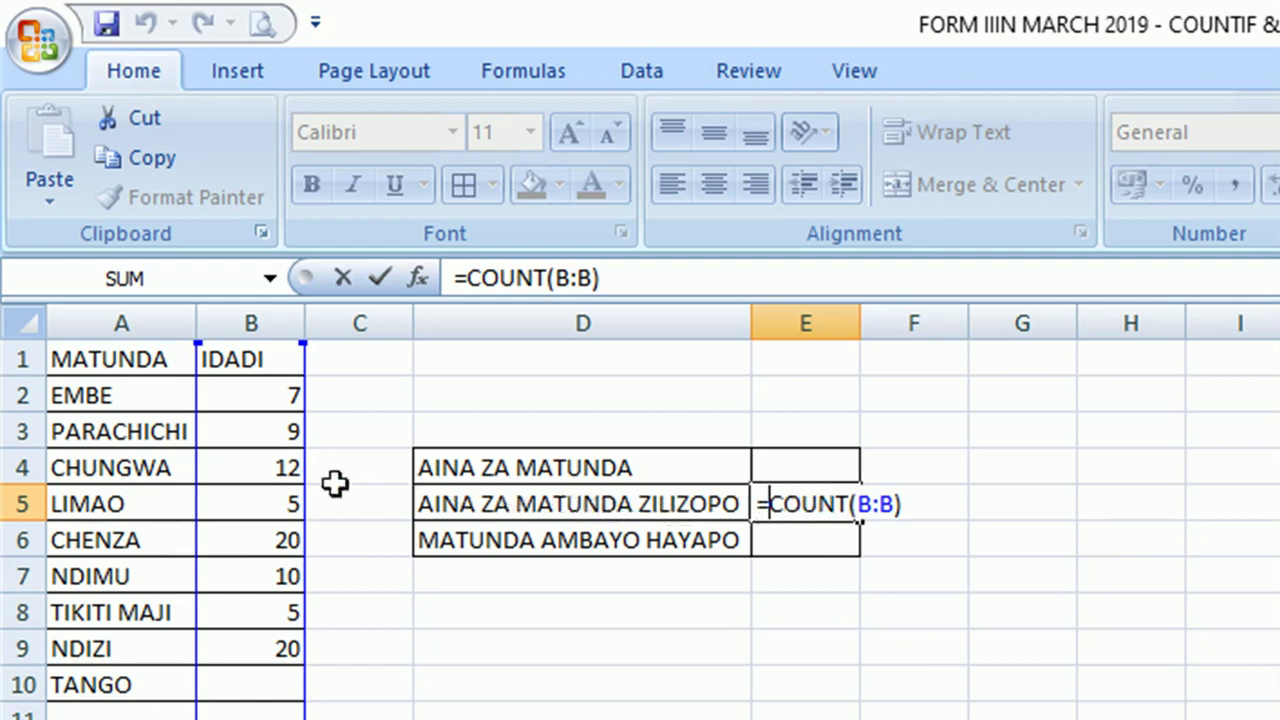
key(Return)
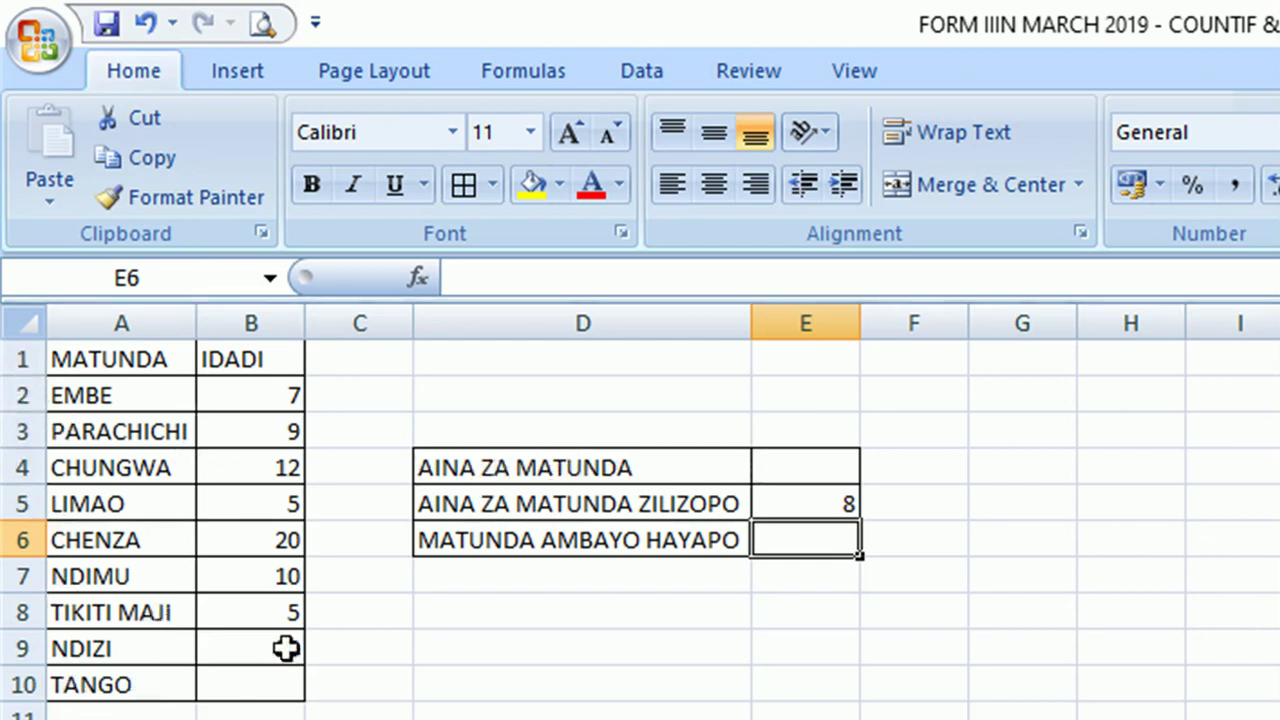
text(20)
click(781, 463)
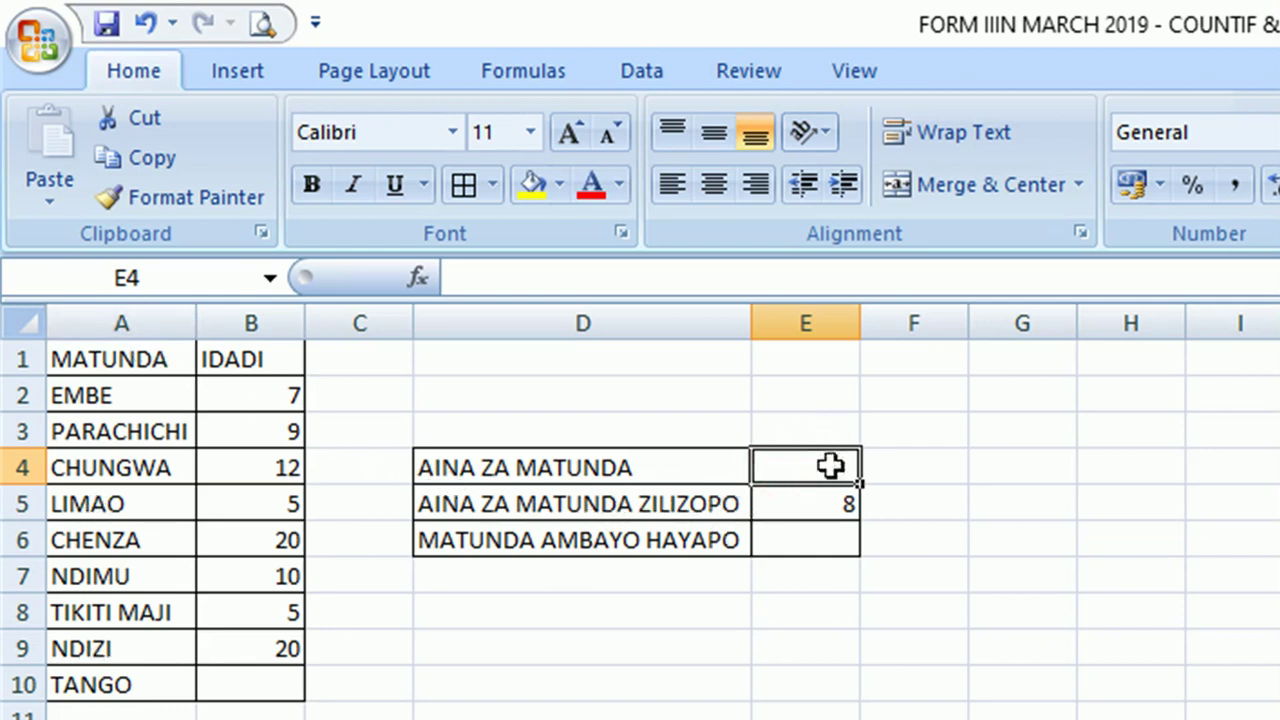
Step: Enter =COUNTA(A:A) in E4 to count the fruit names in column A
text(=)
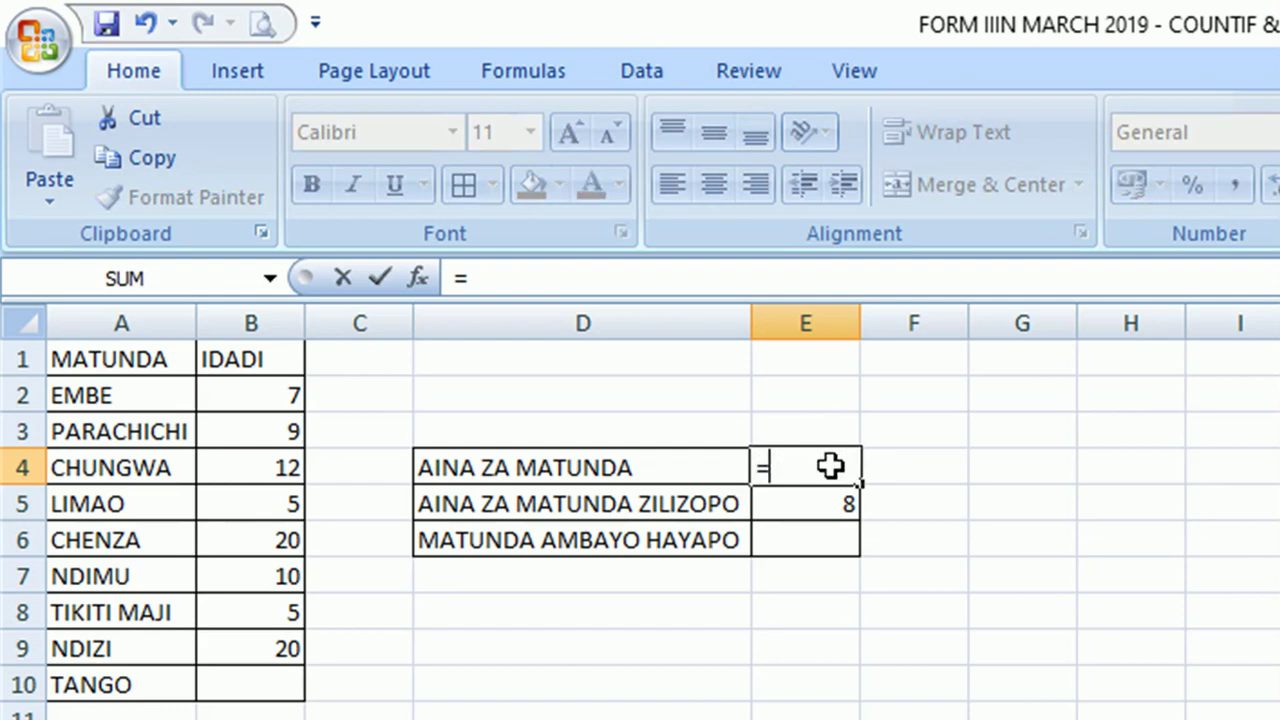
text(COUNT)
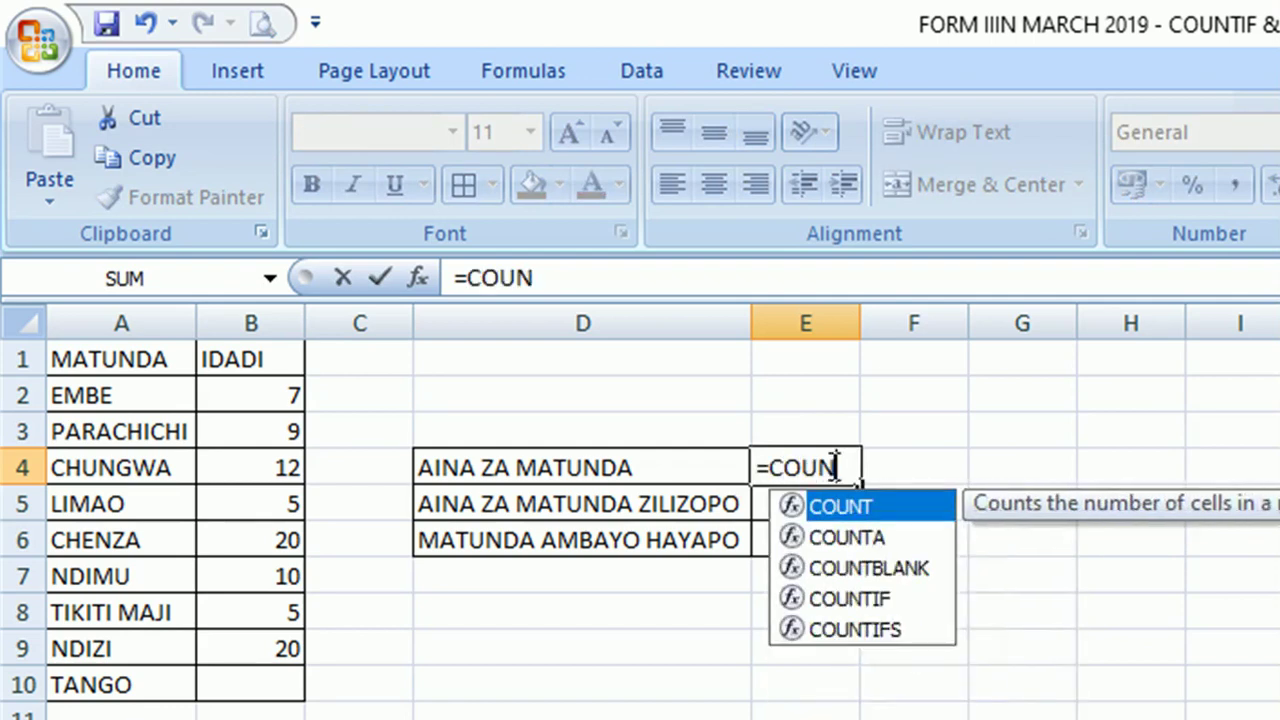
text(A)
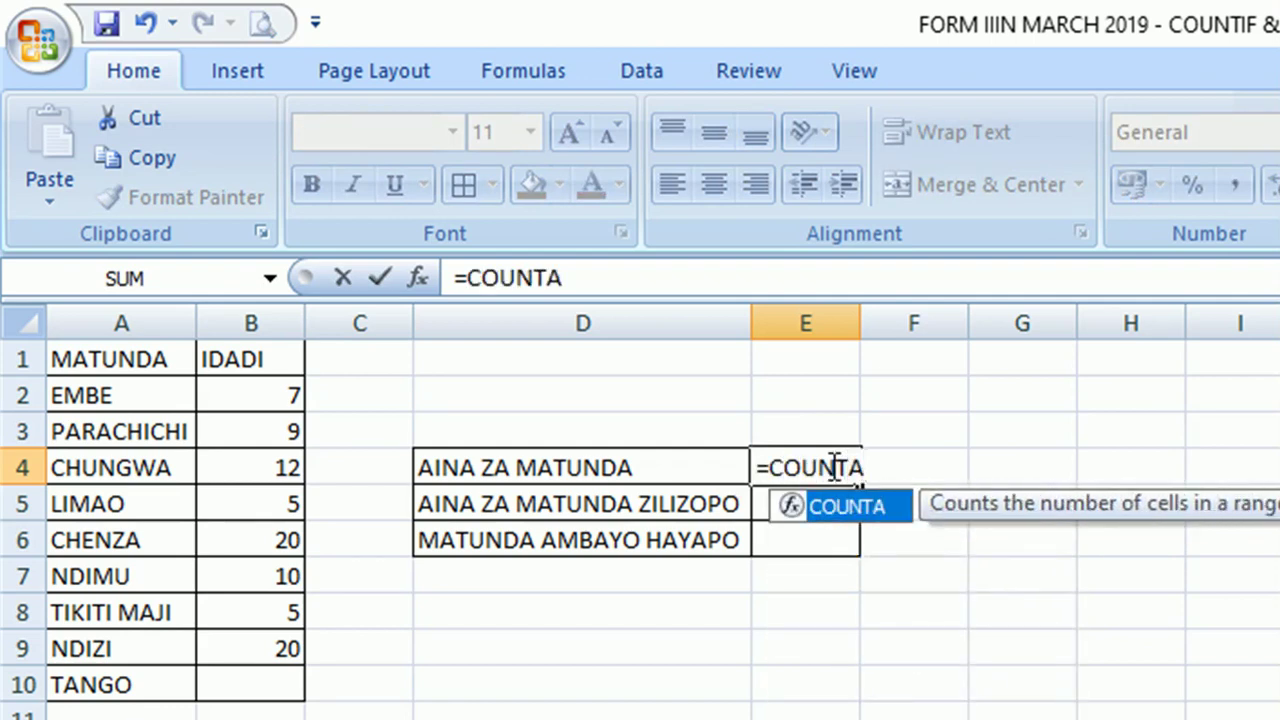
text(()
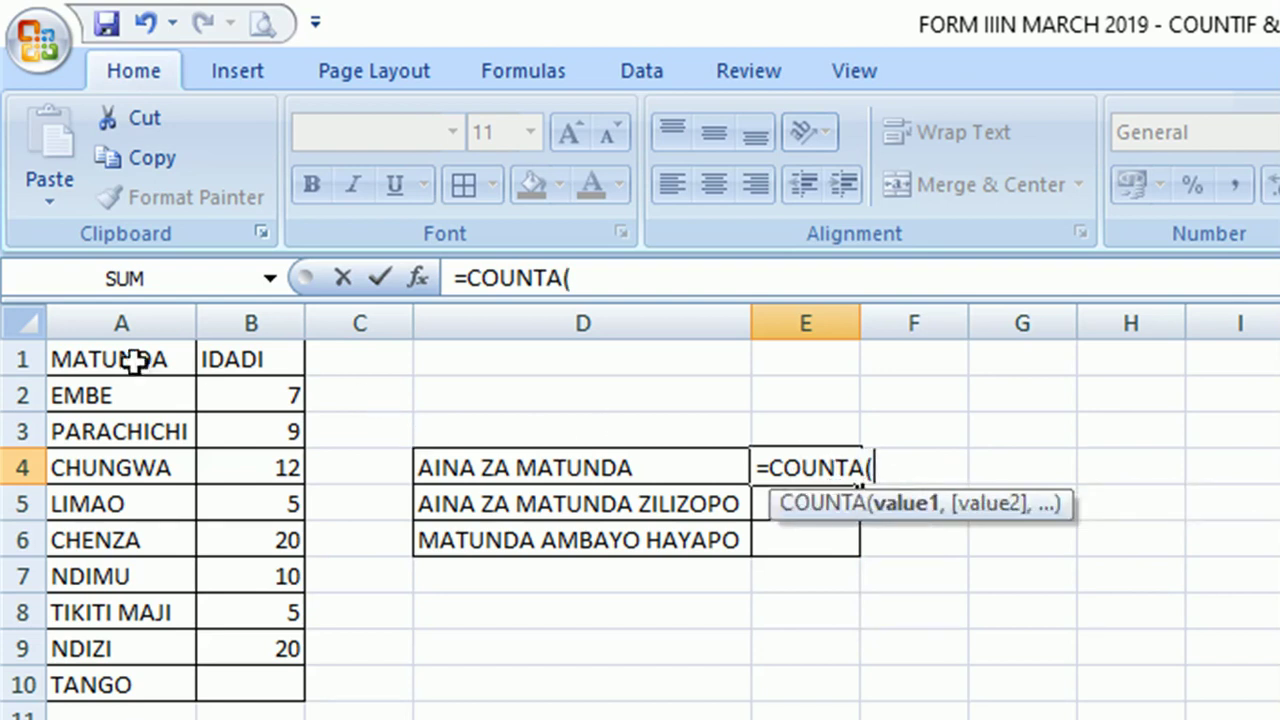
click(118, 312)
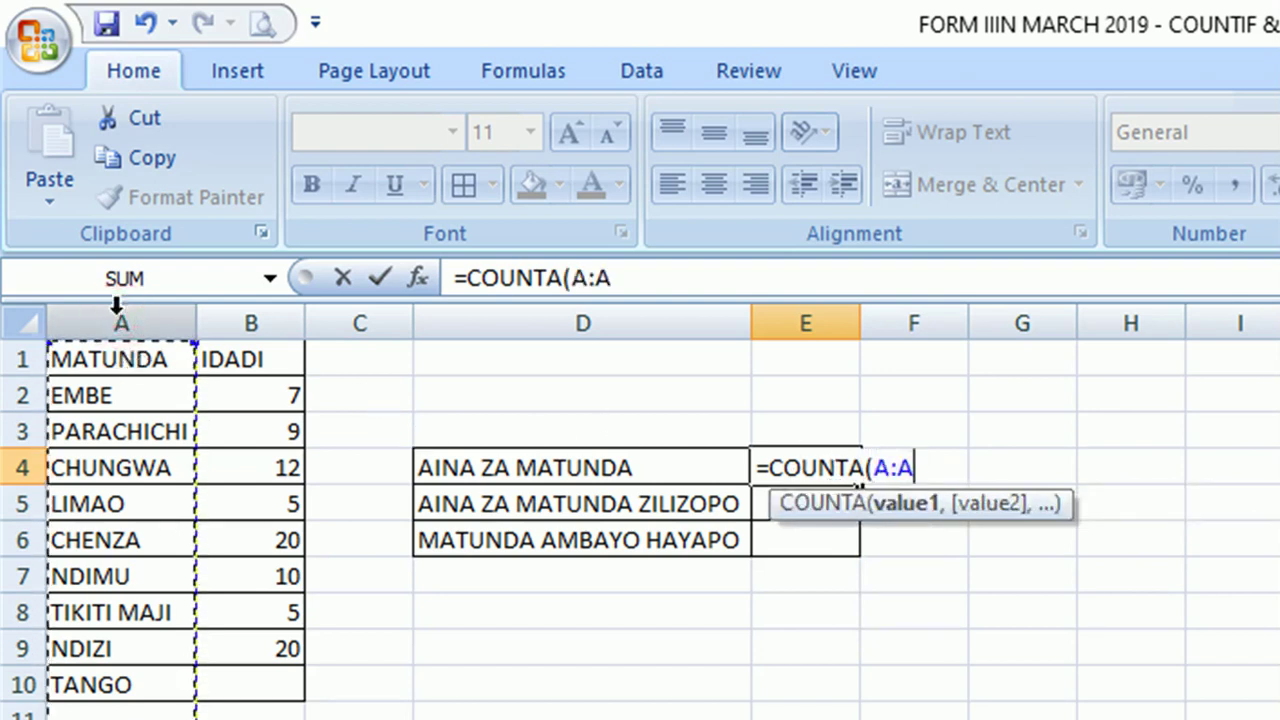
text())
key(Return)
text(=COUNT(B:B))
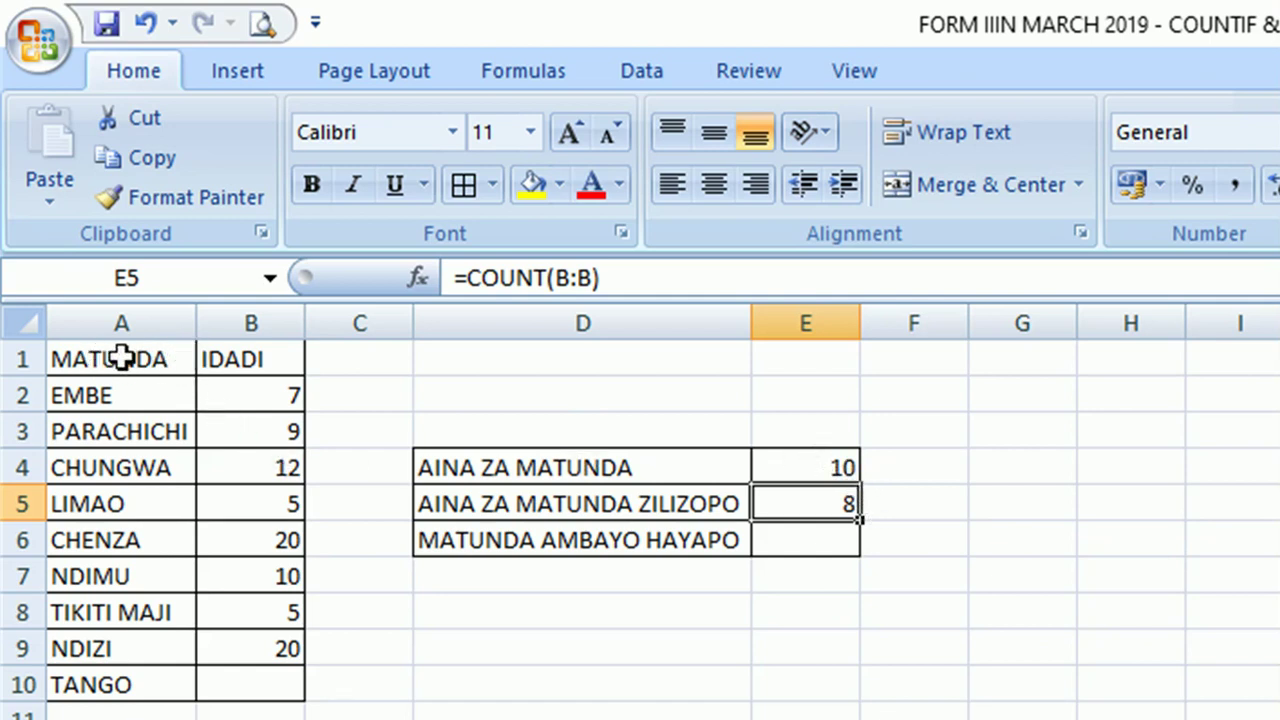
Step: Point out the MATUNDA and IDADI header cells in row 1
click(22, 358)
click(147, 358)
click(250, 359)
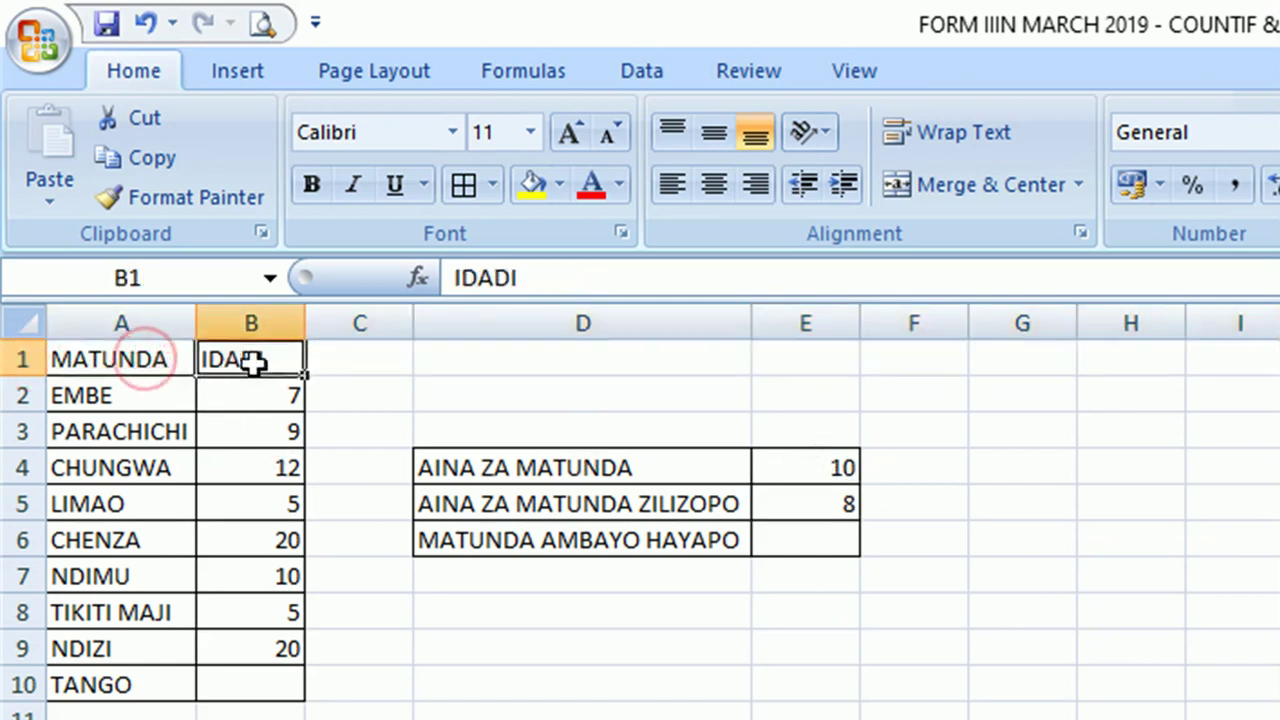
click(134, 359)
click(243, 361)
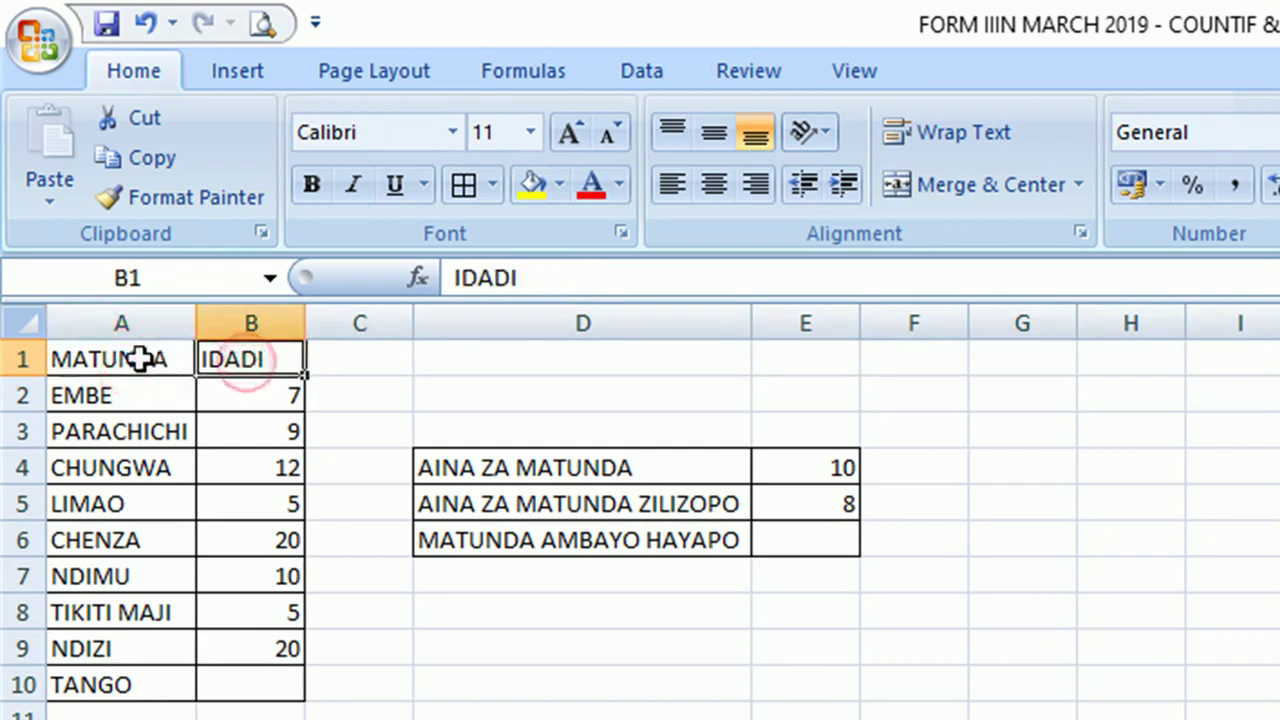
click(137, 359)
click(246, 360)
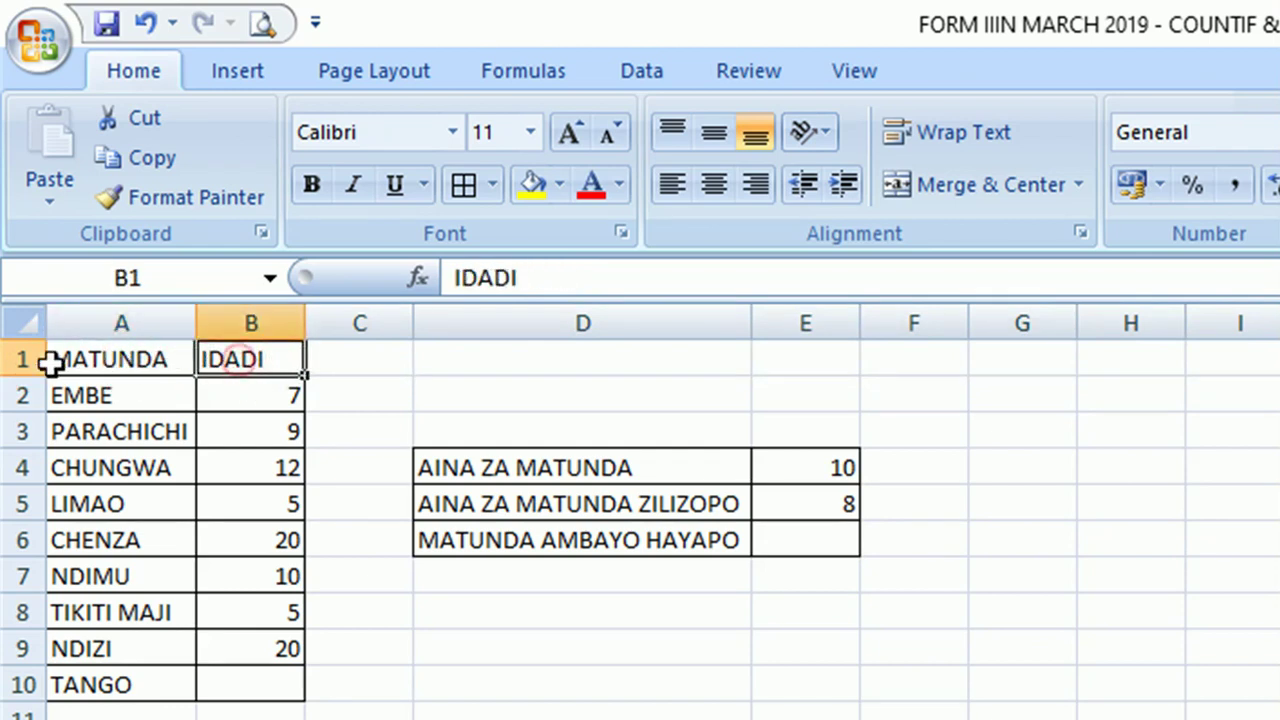
Step: Change E4 to =COUNTA(A:A)-1 to exclude the header, giving 9
click(845, 468)
double_click(835, 467)
click(922, 467)
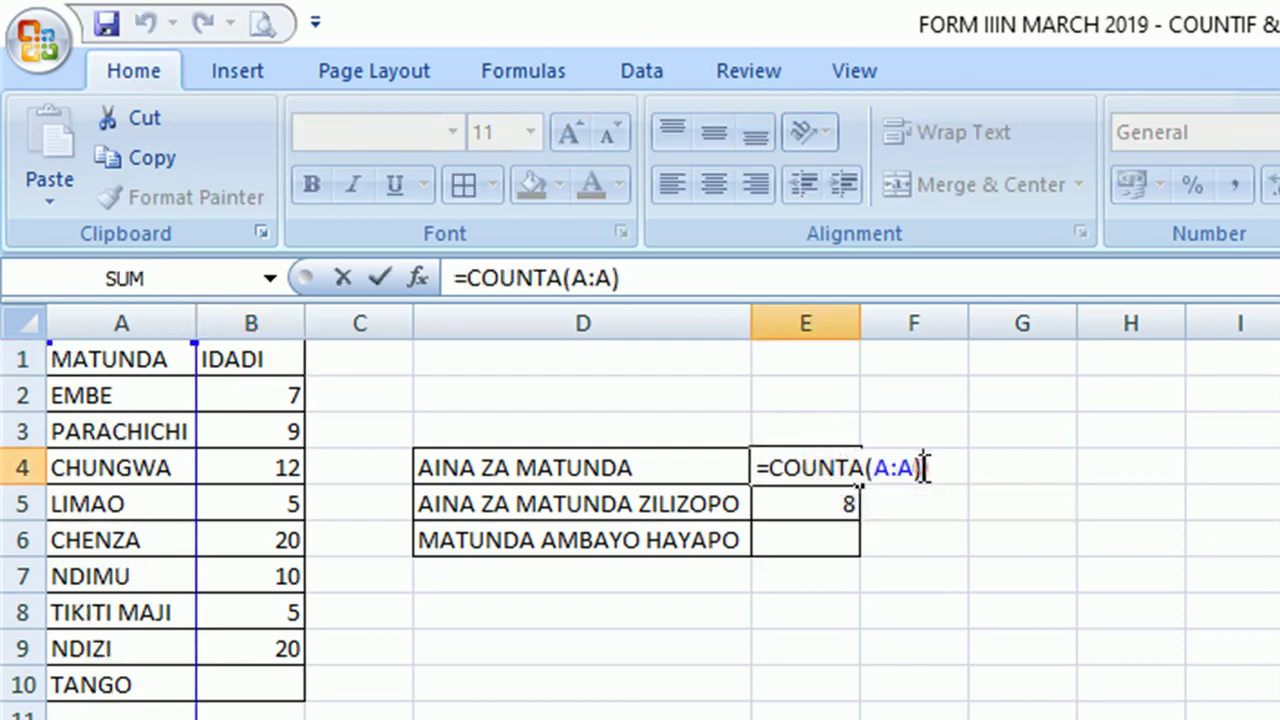
text(-1)
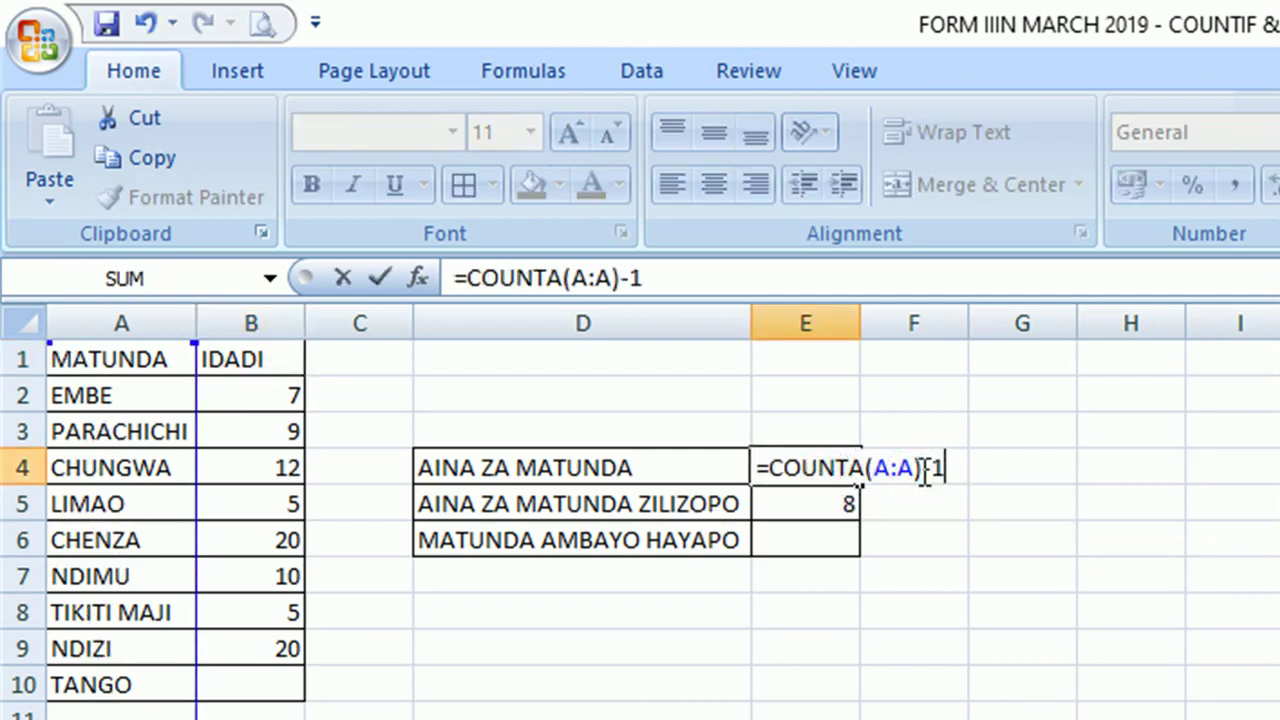
key(Return)
click(818, 464)
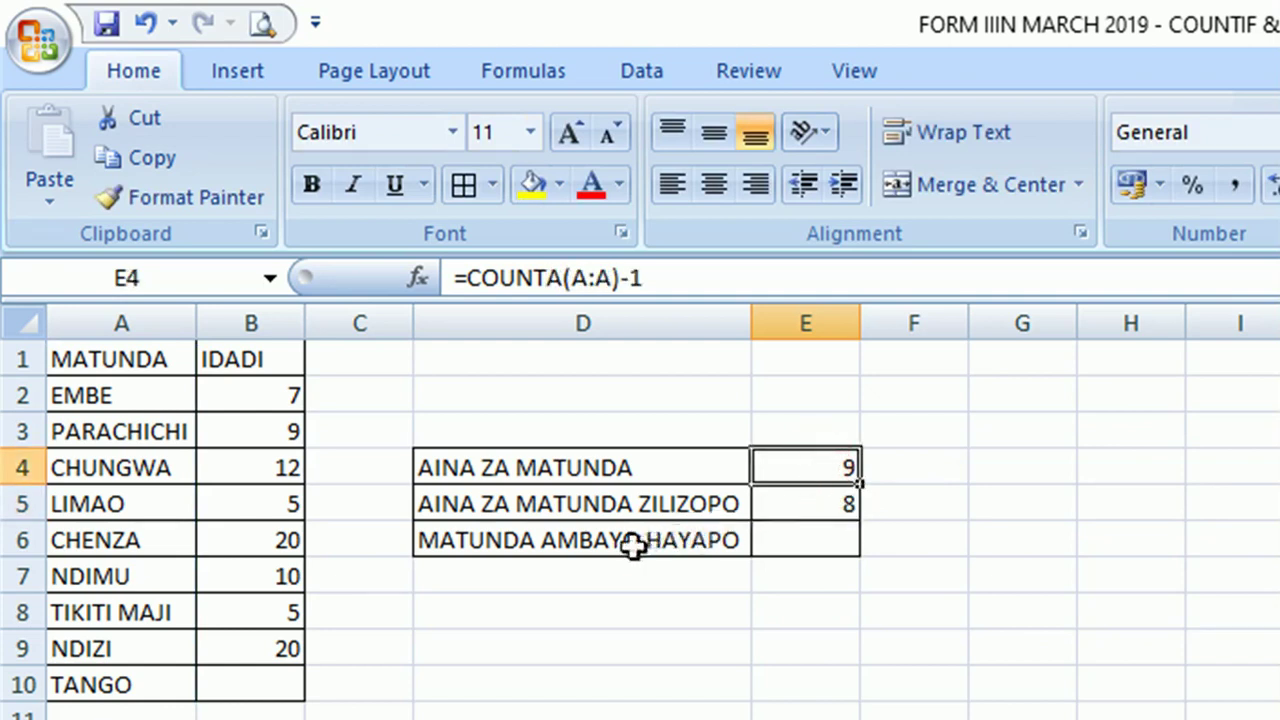
click(793, 537)
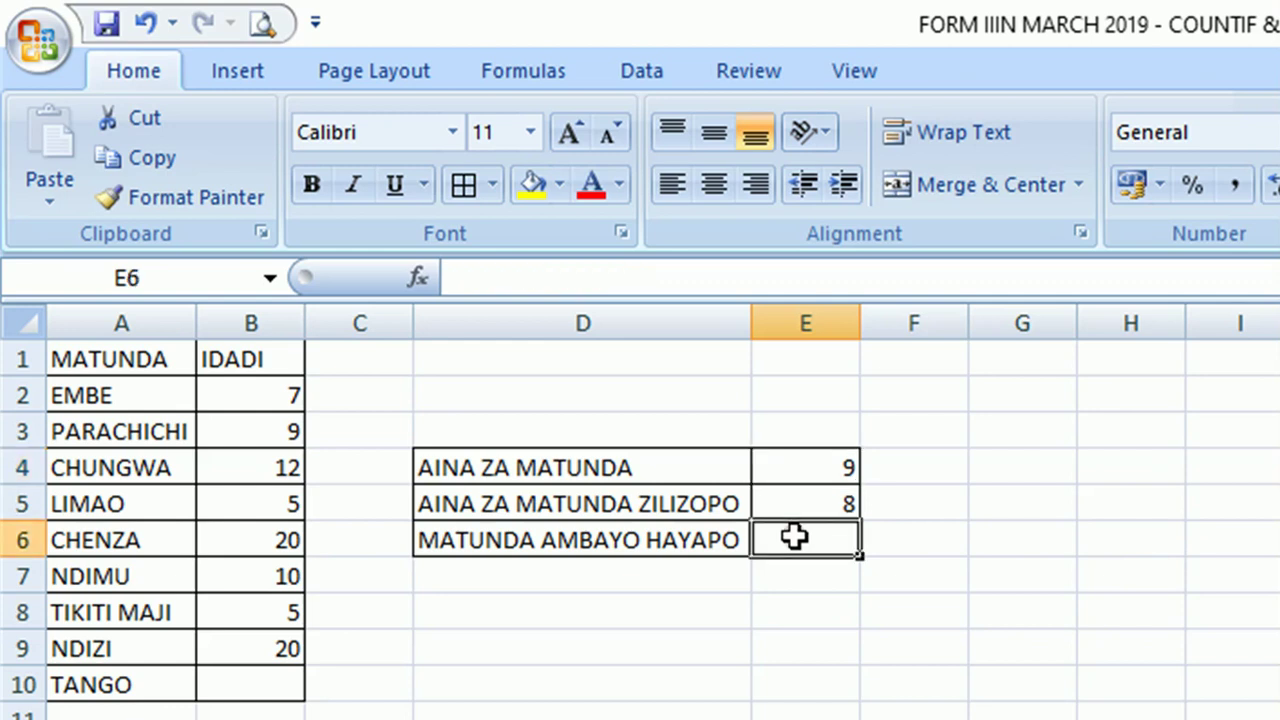
Step: Enter =COUNTBLANK(B2:B10) in E6, returning 1, and check it against the D6 label
text(=)
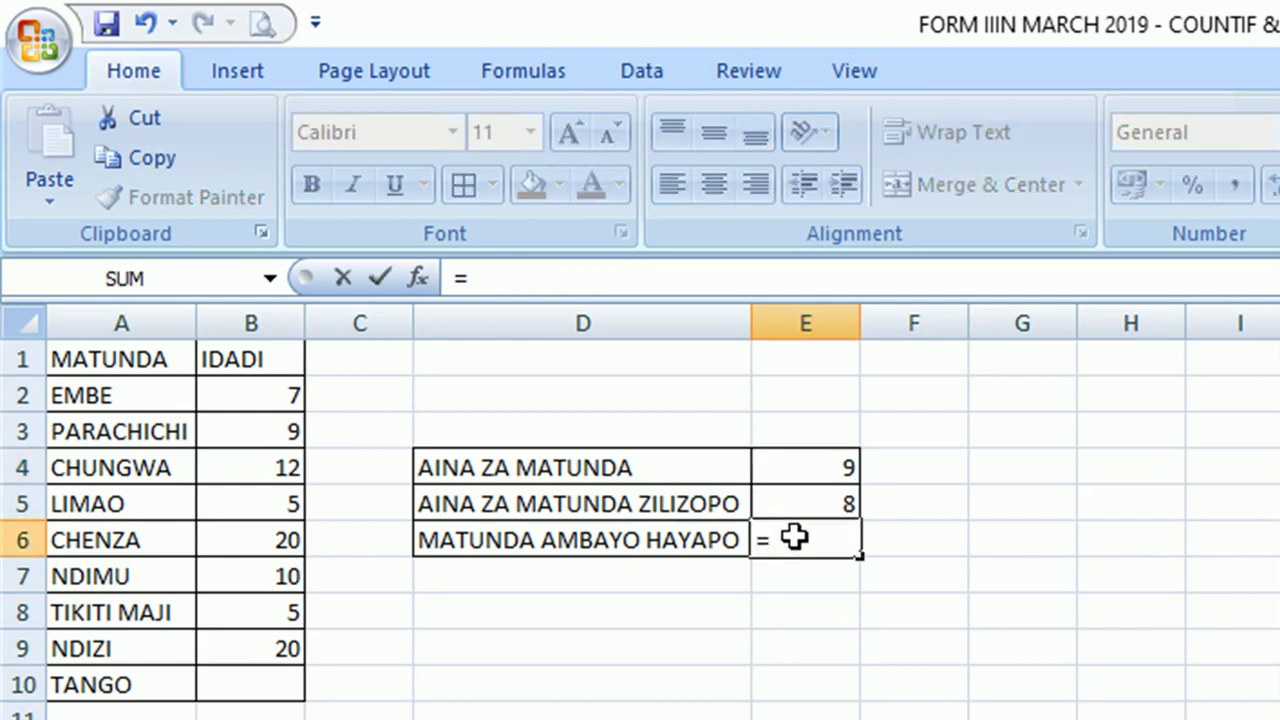
text(COUNT)
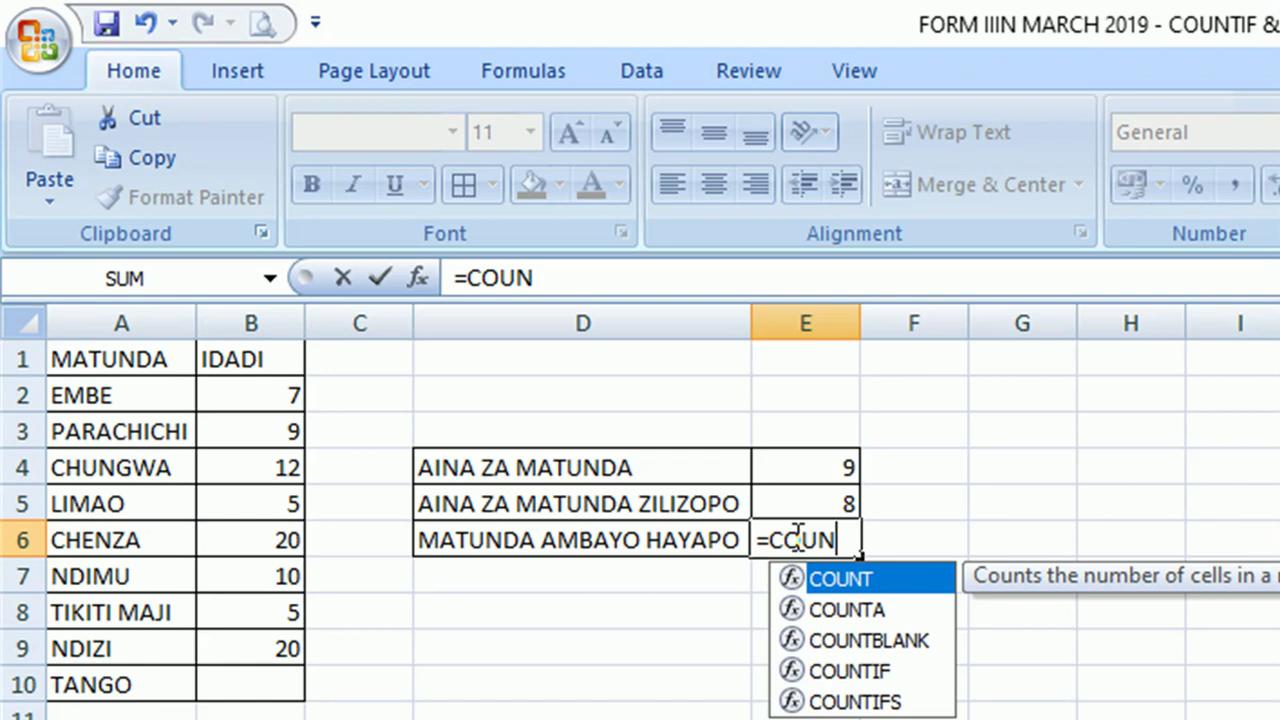
double_click(868, 640)
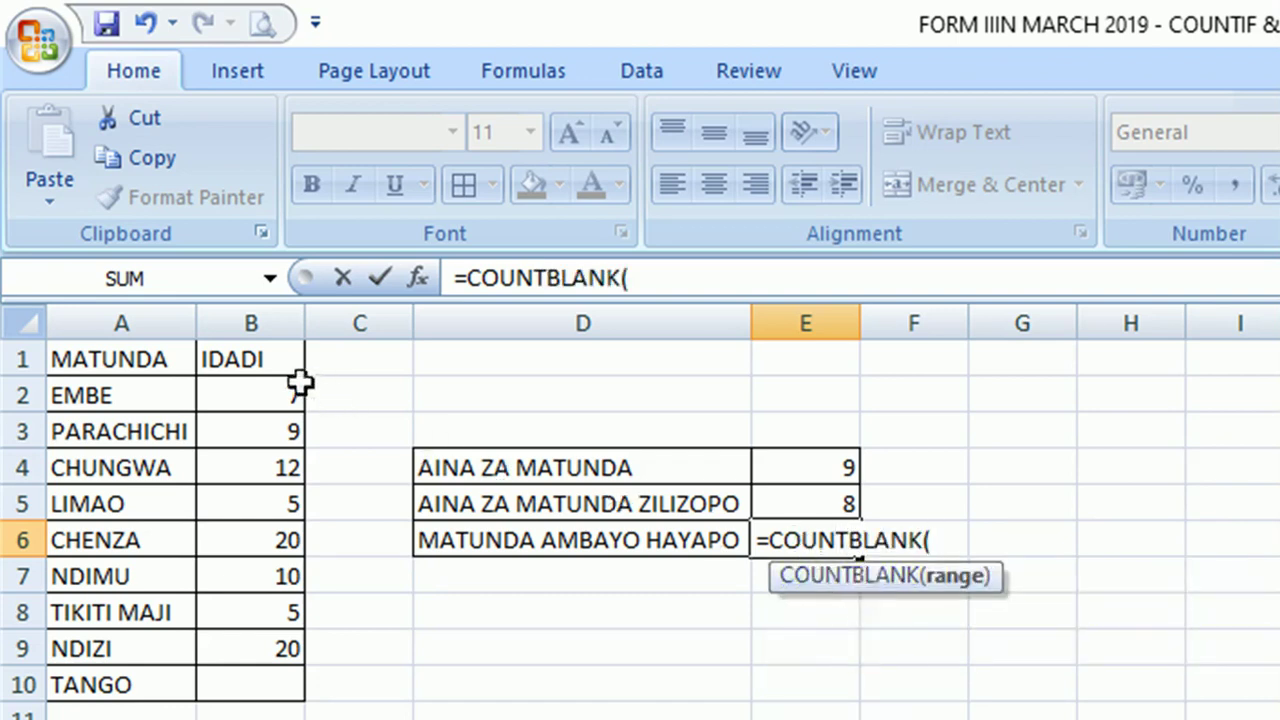
drag(268, 395, 250, 675)
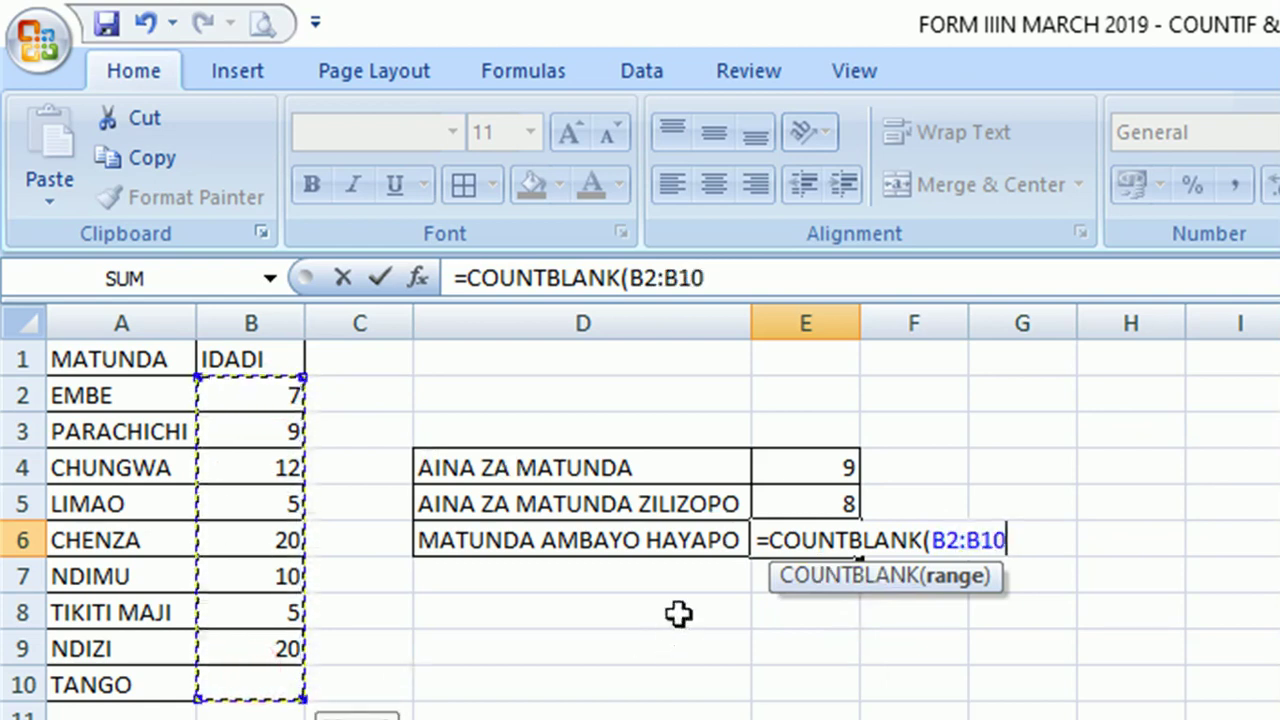
text())
key(Return)
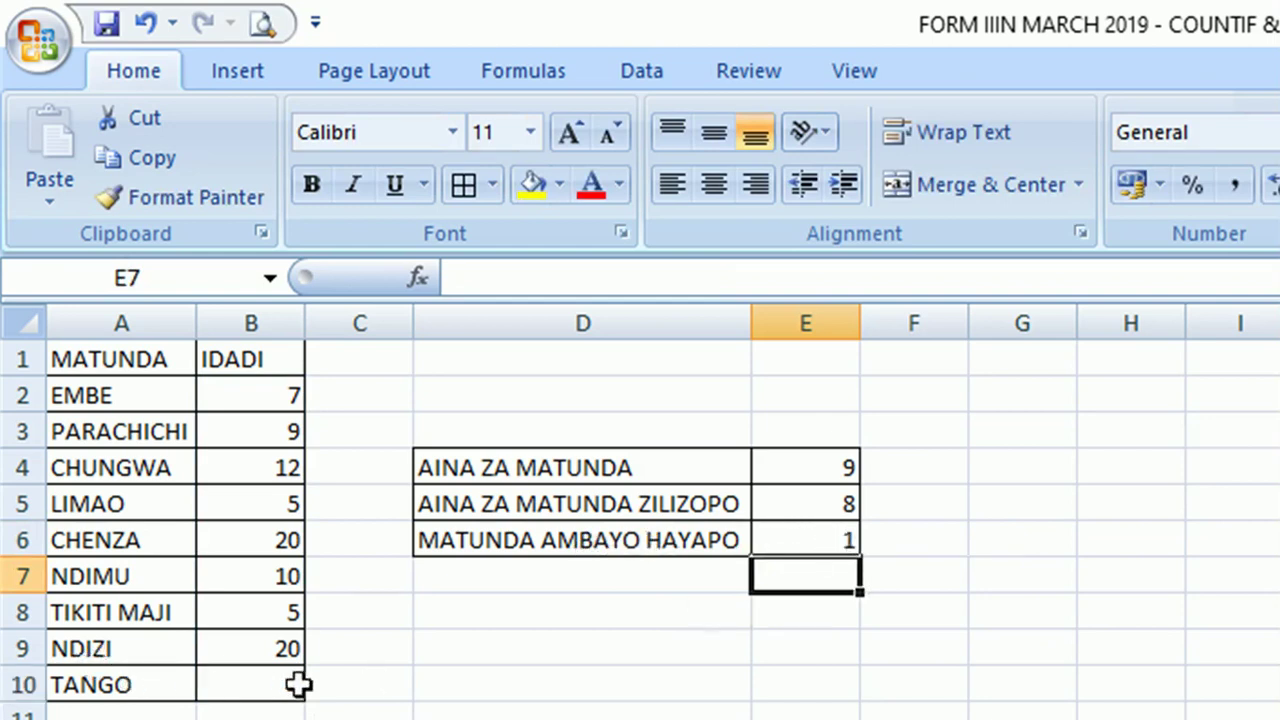
click(725, 540)
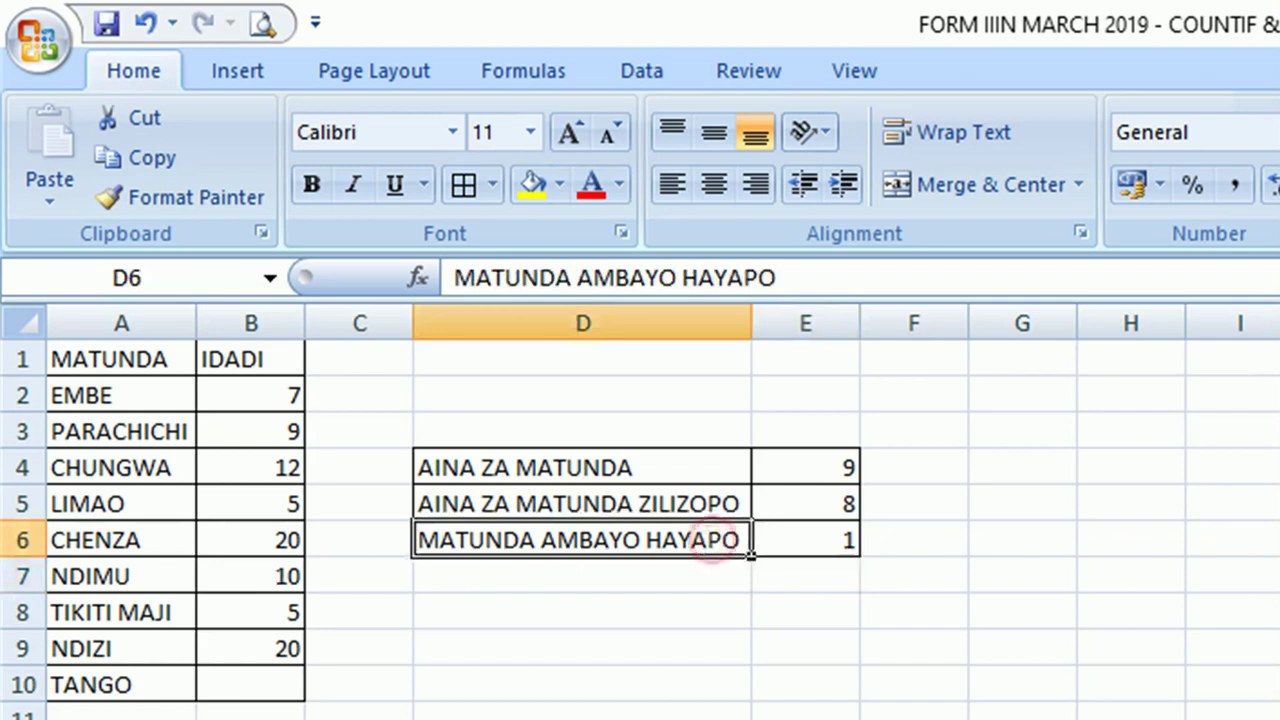
click(806, 540)
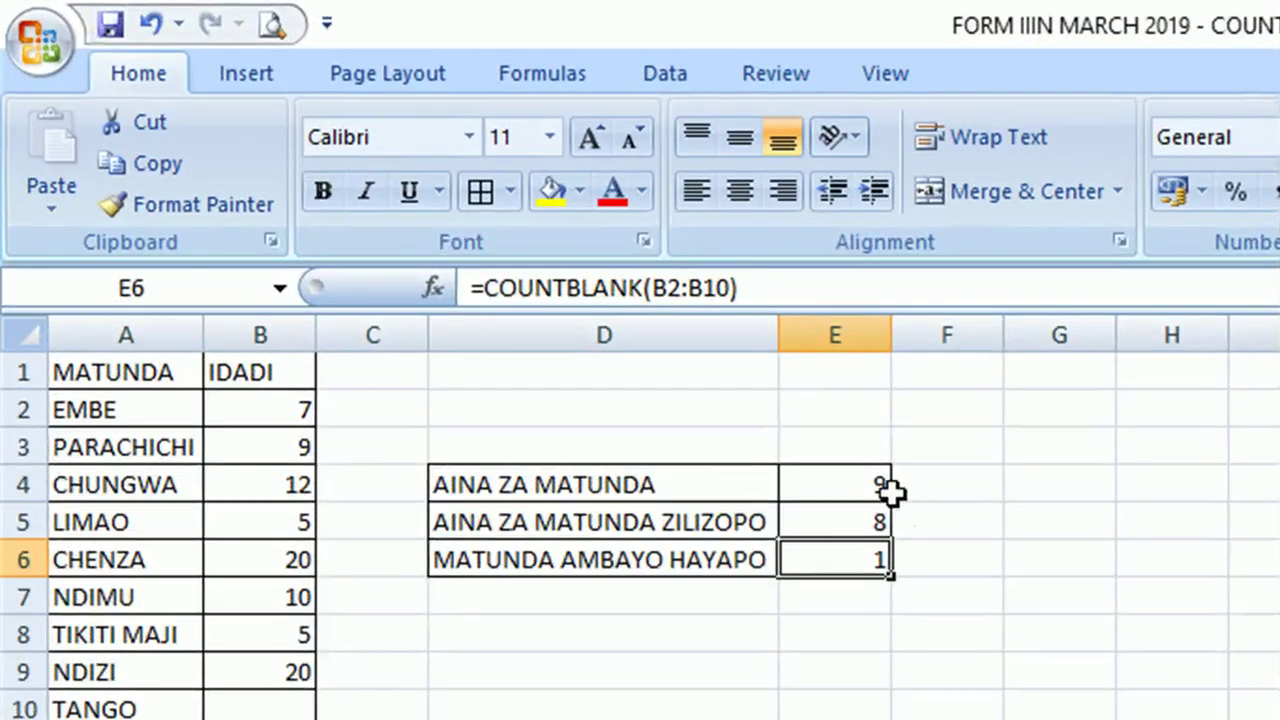
click(888, 488)
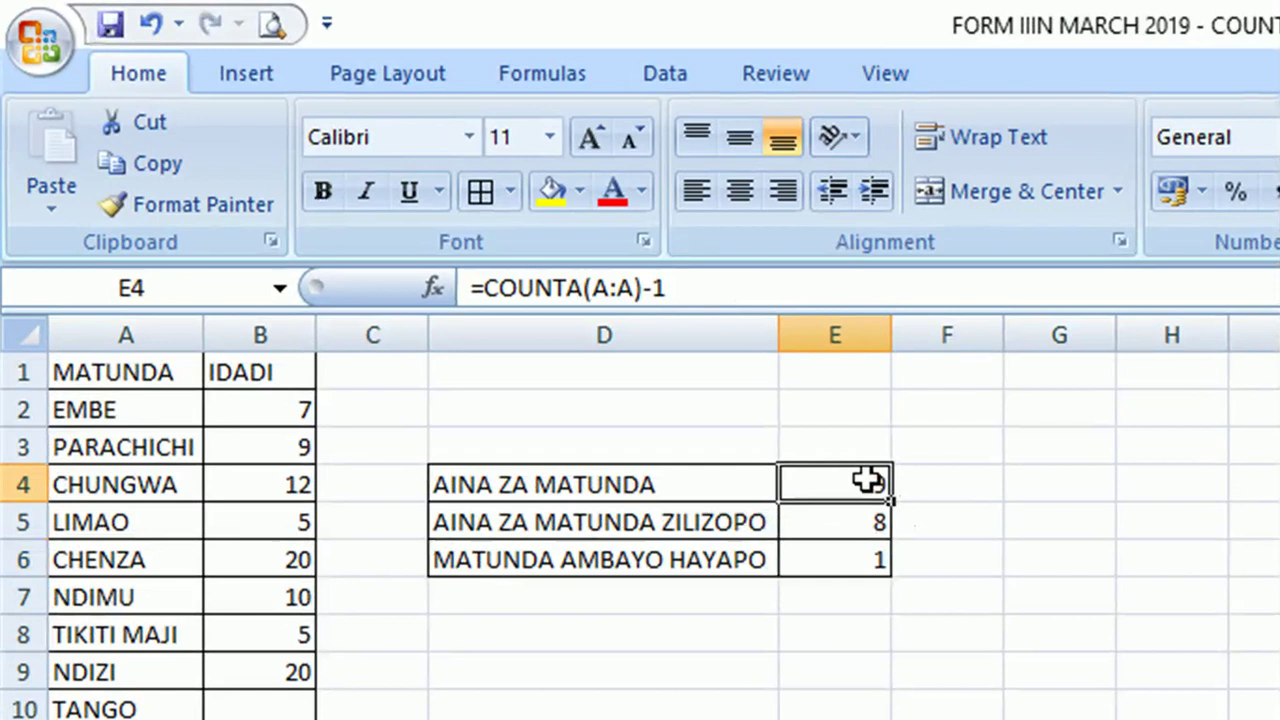
click(838, 524)
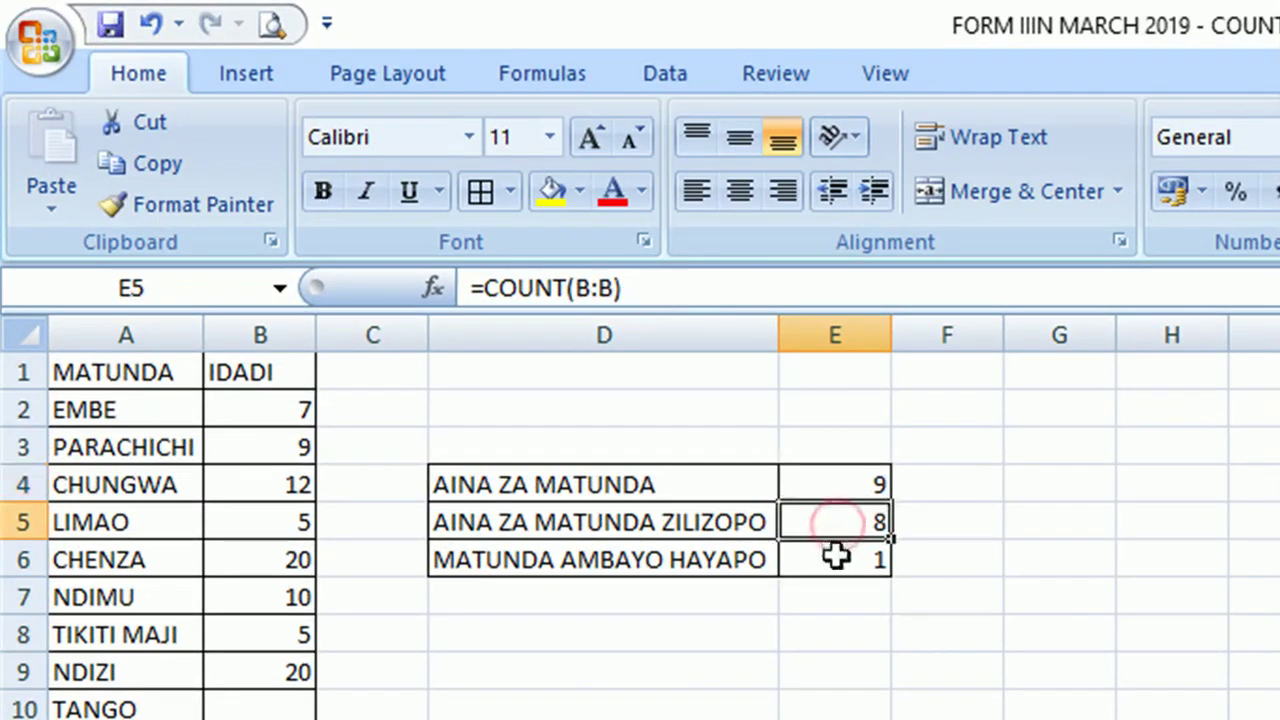
click(838, 483)
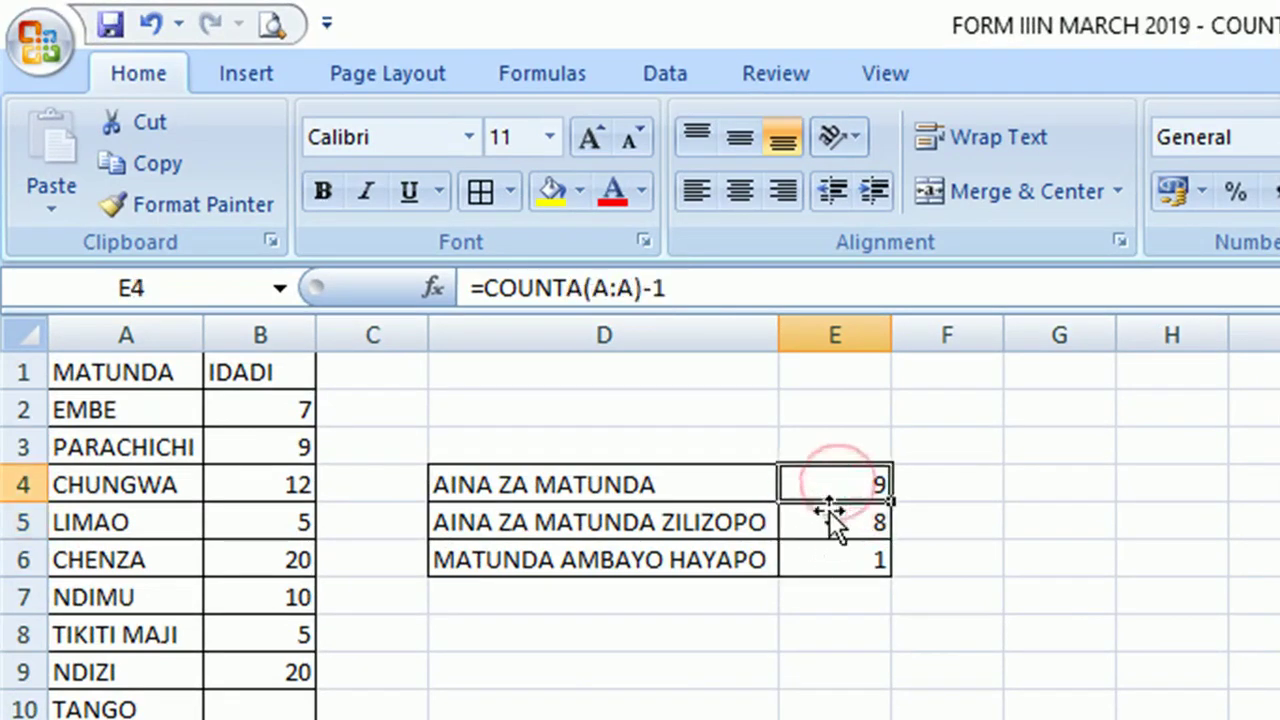
click(824, 558)
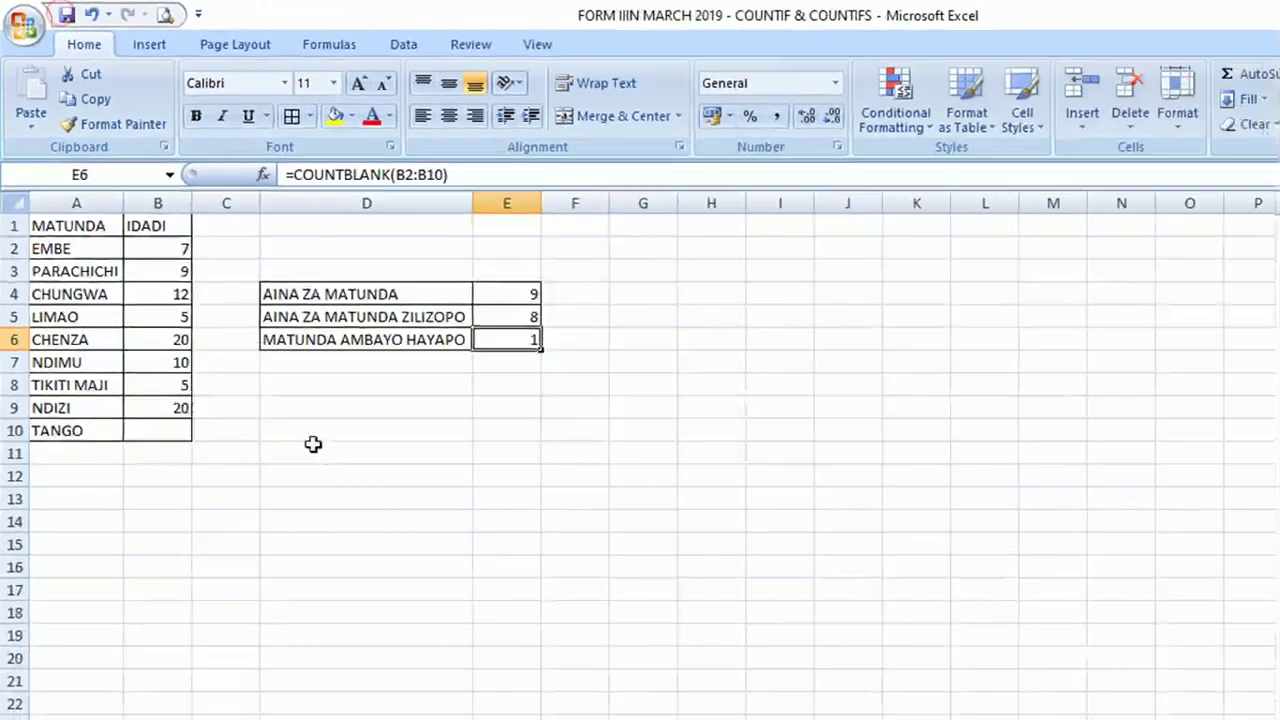
click(258, 367)
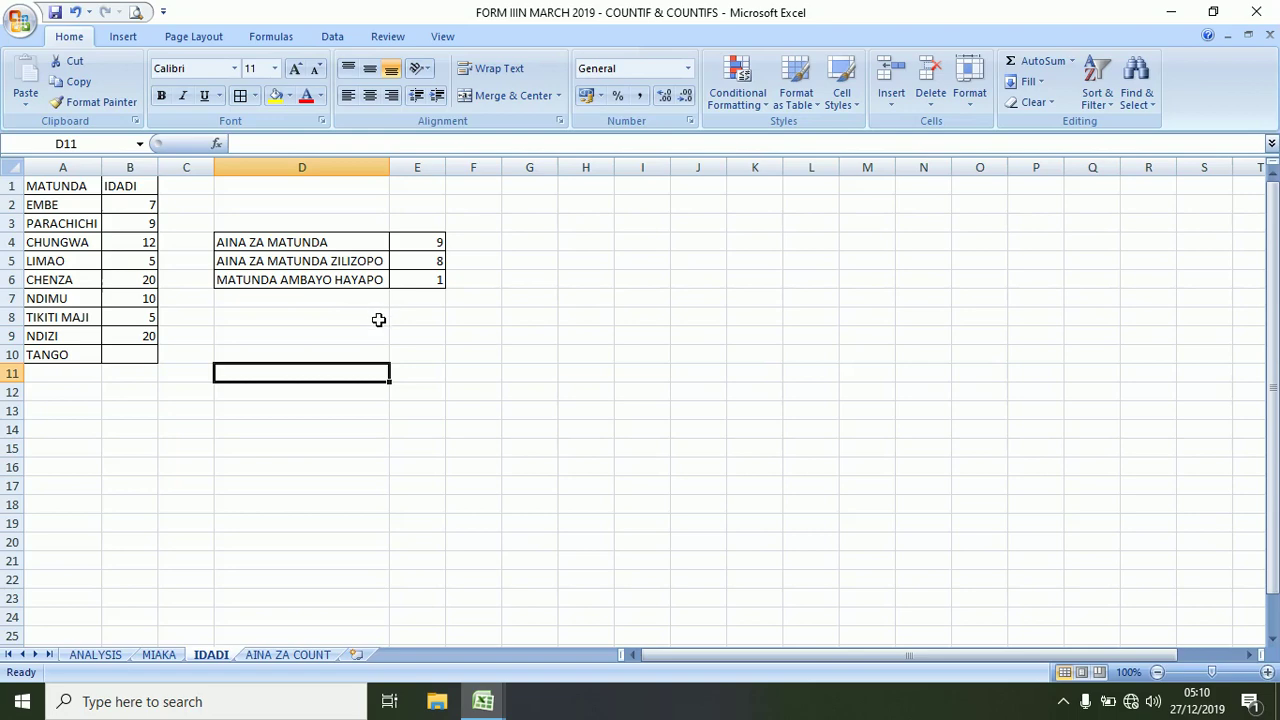
Step: Go to the ANALYSIS sheet and select cell F5 for the CIV grade A count
click(96, 654)
click(797, 557)
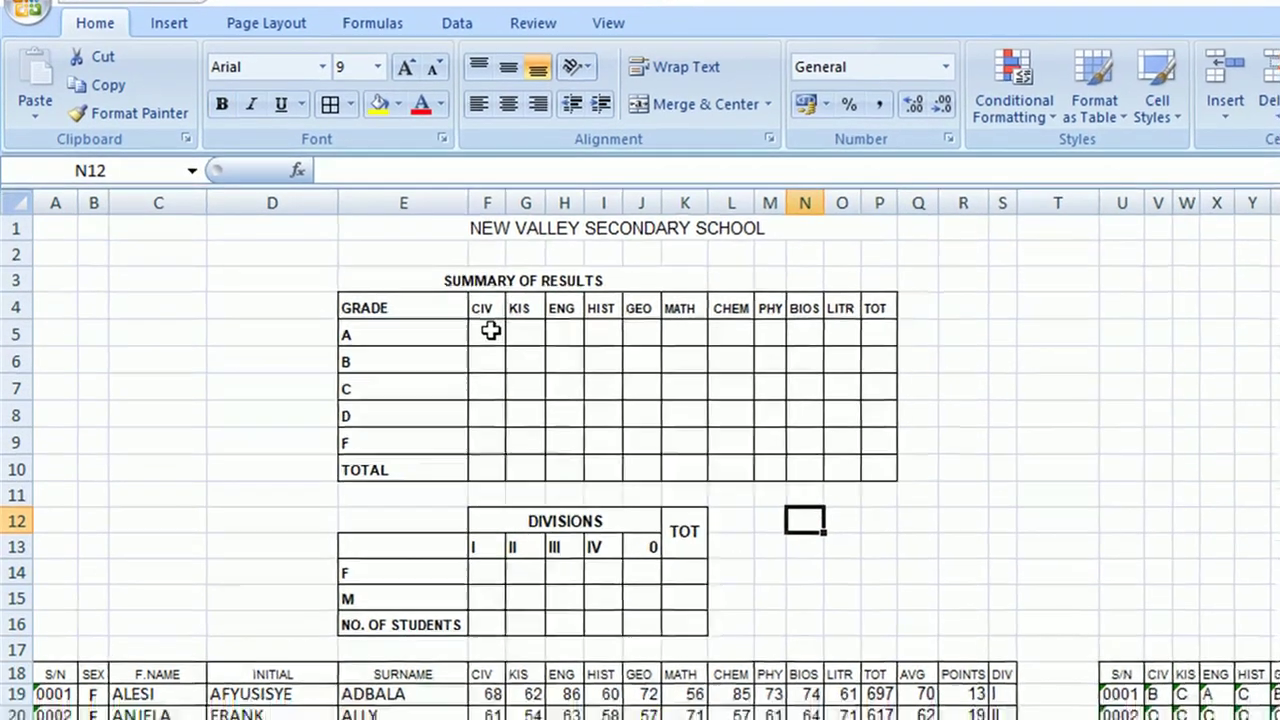
click(490, 359)
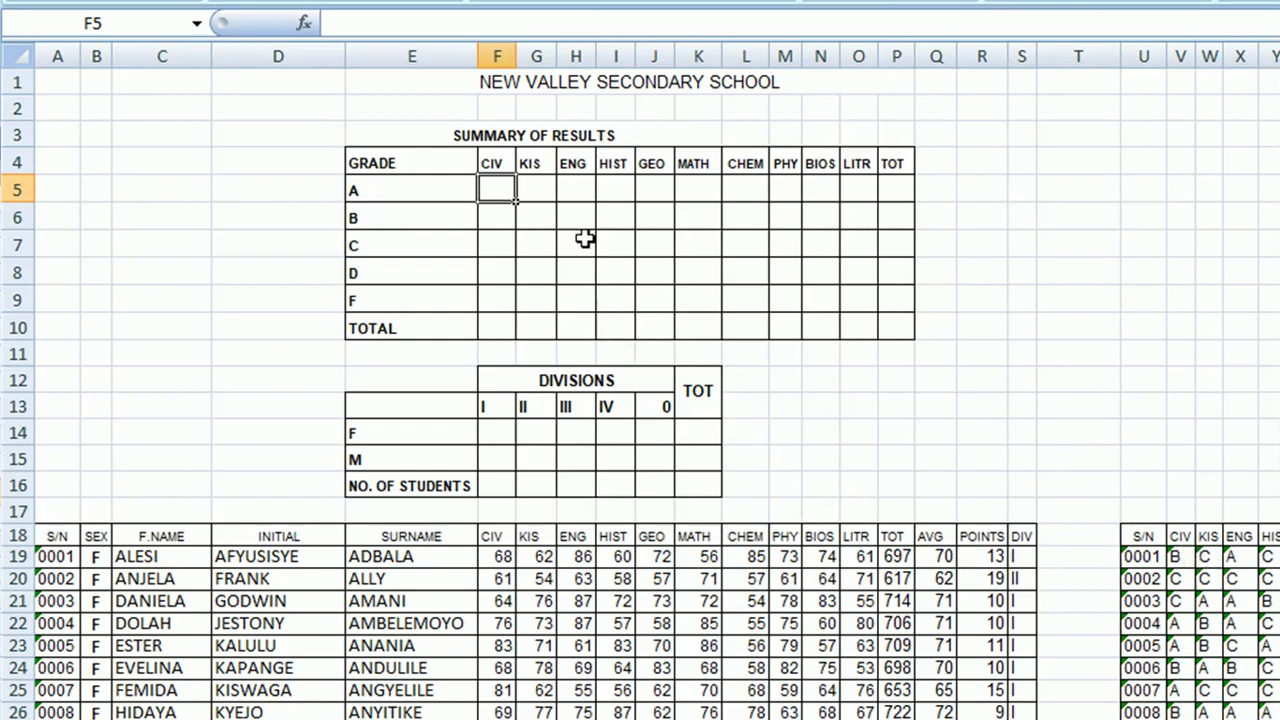
Step: Enter =COUNTIF(V:V,"A") in F5, returning 12 CIV grade A results
text(=CO)
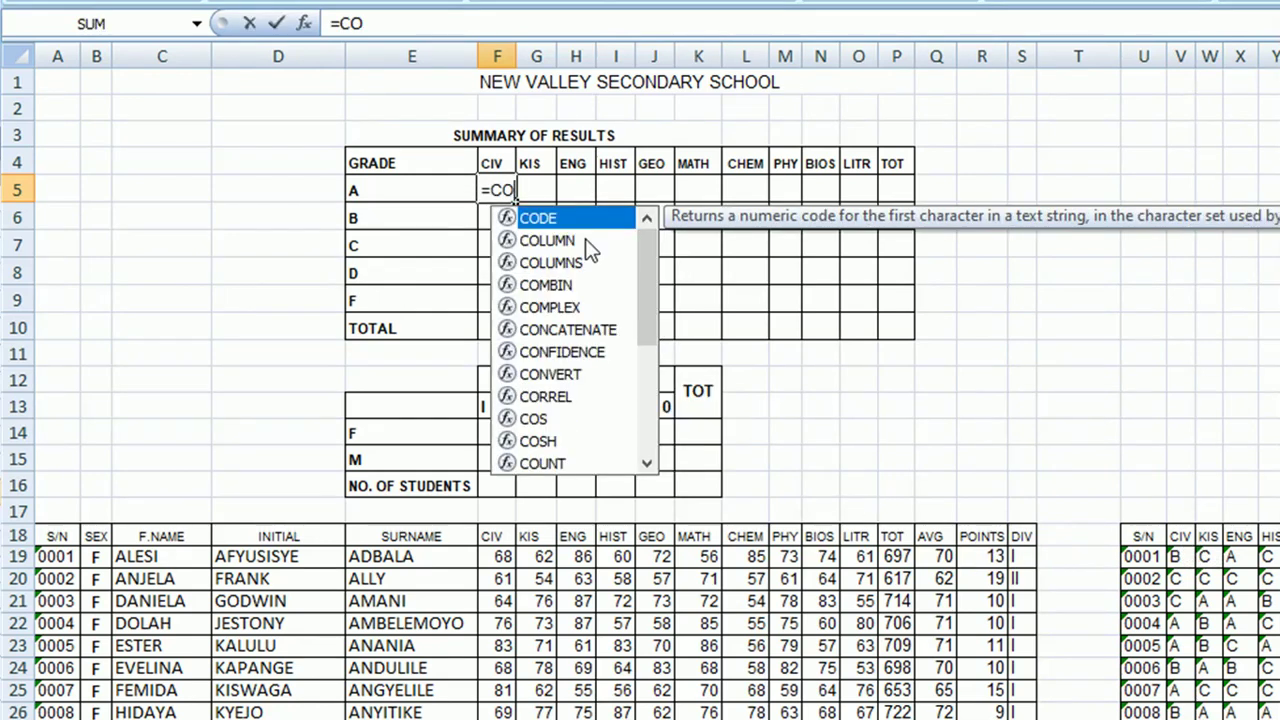
text(UNT)
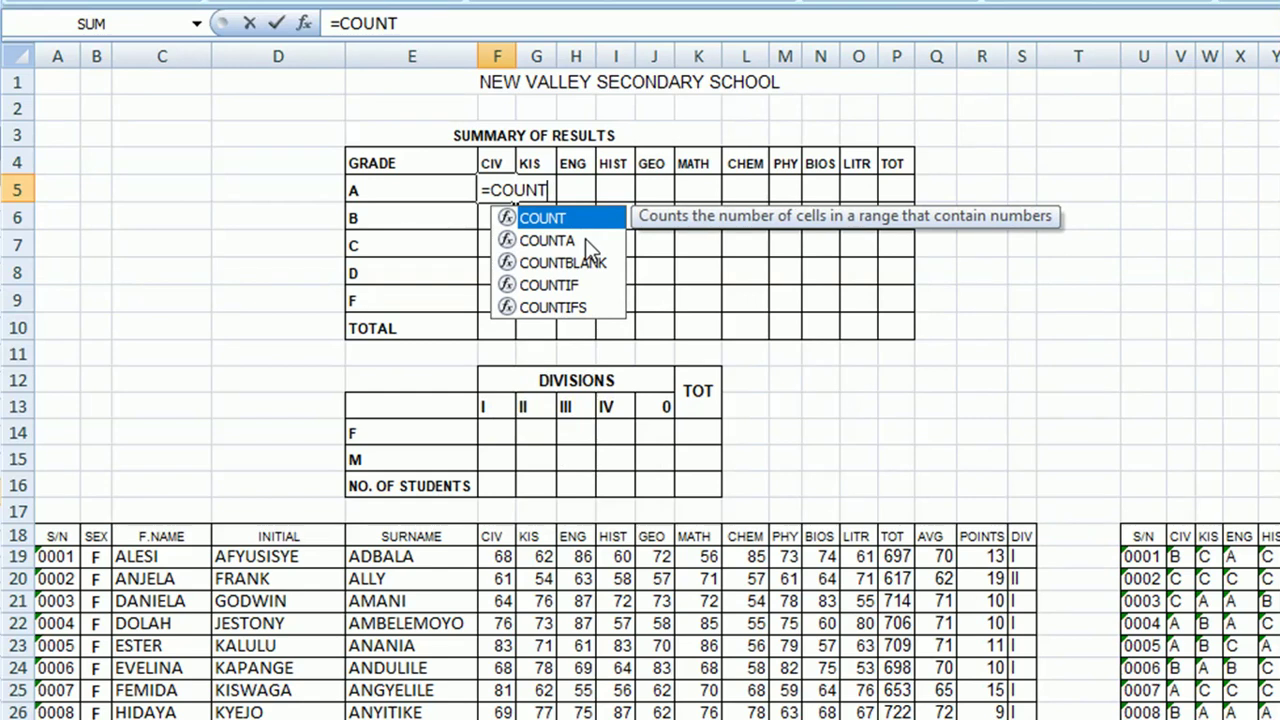
text(IF()
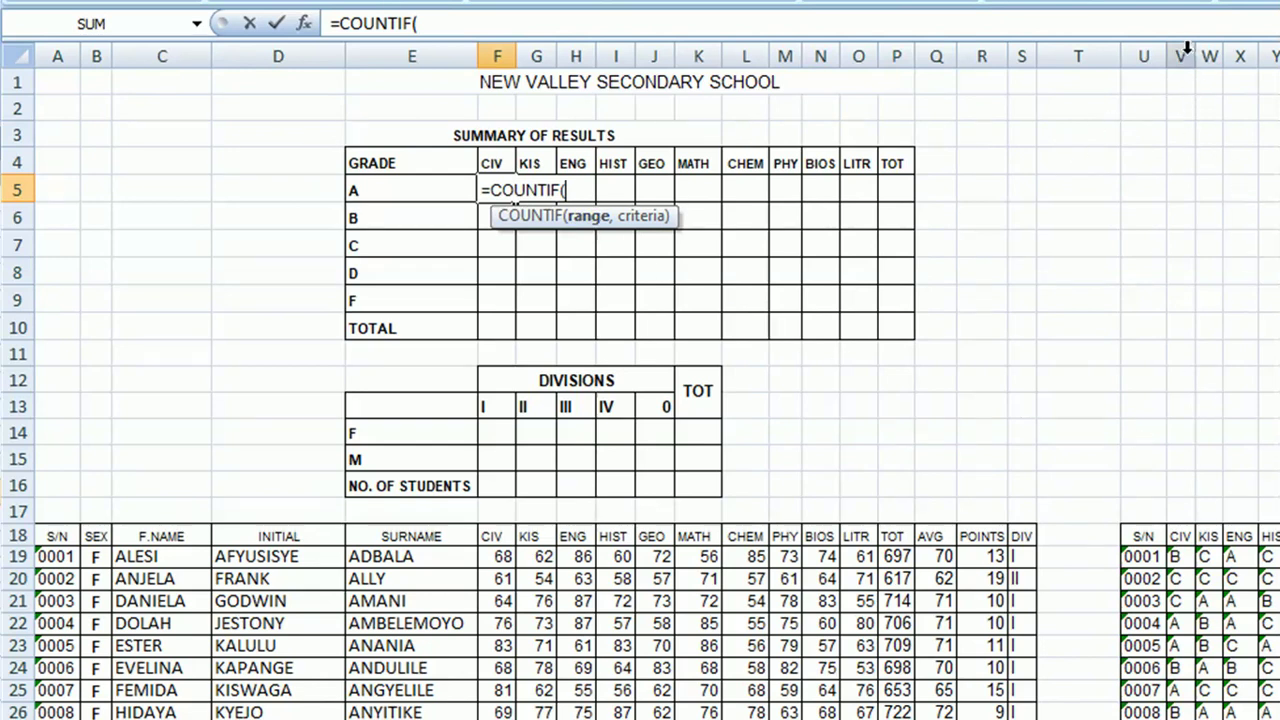
click(1183, 50)
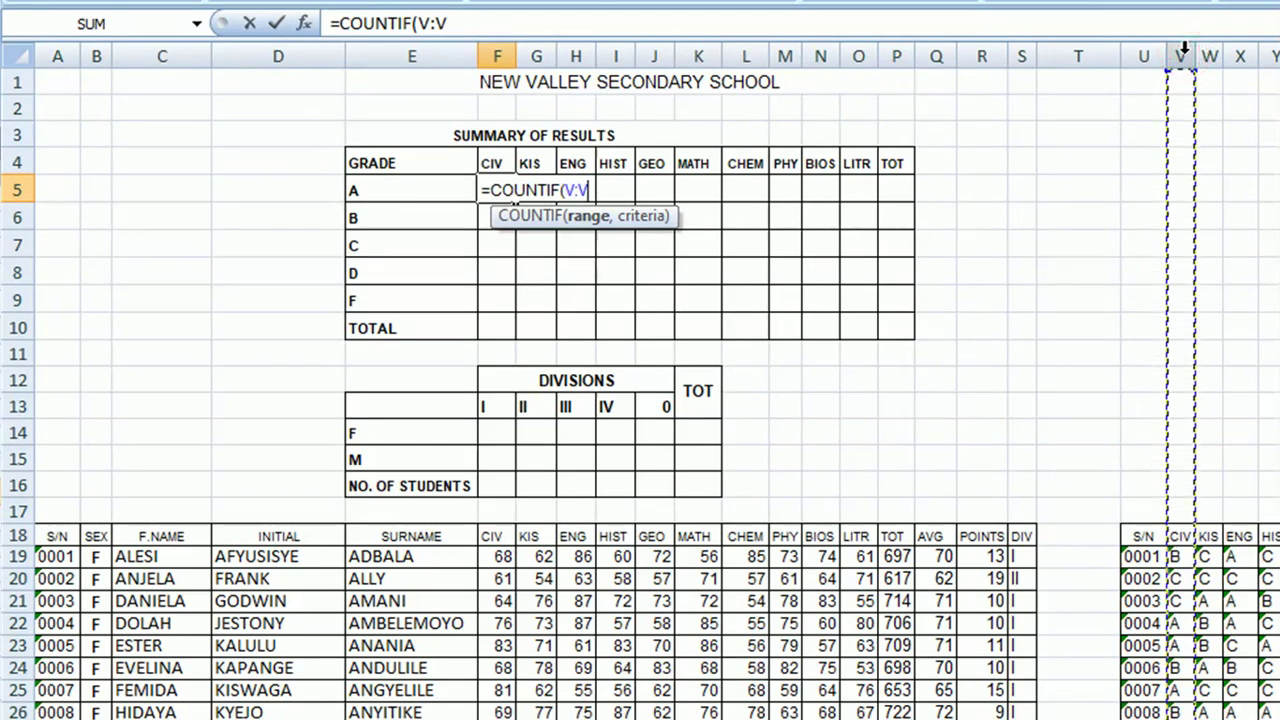
text(,"A)
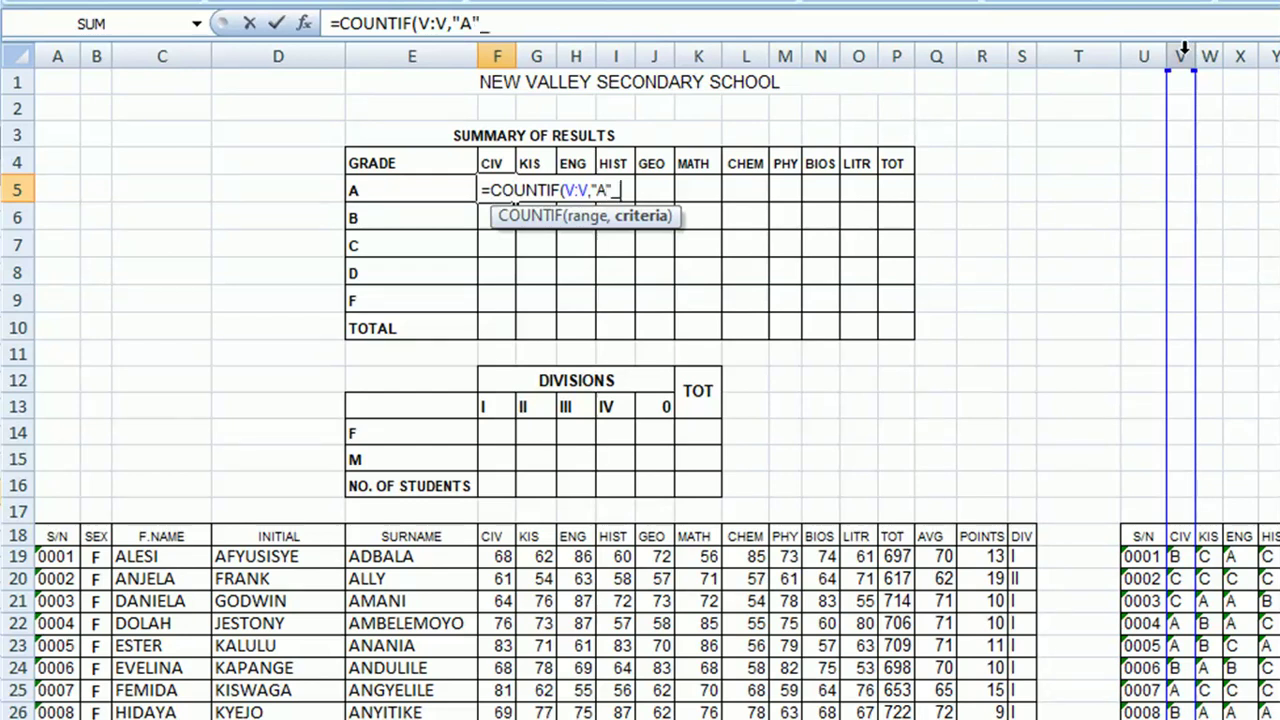
key(Return)
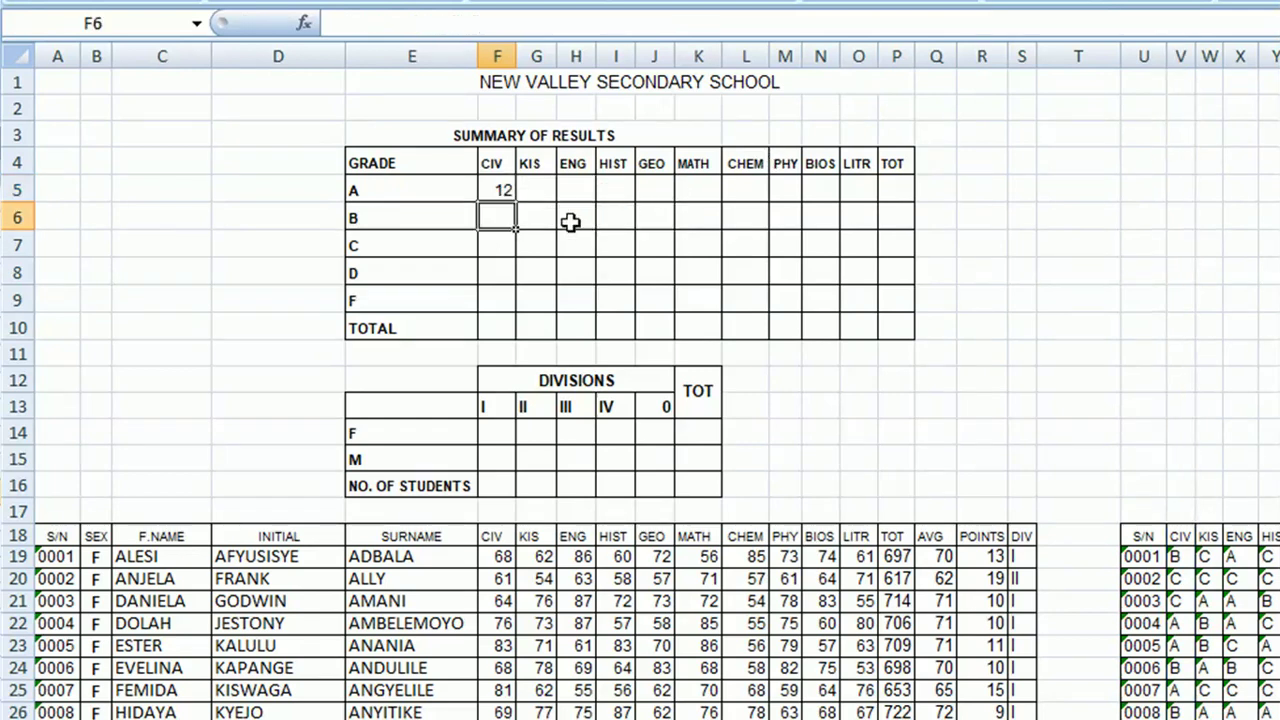
click(507, 189)
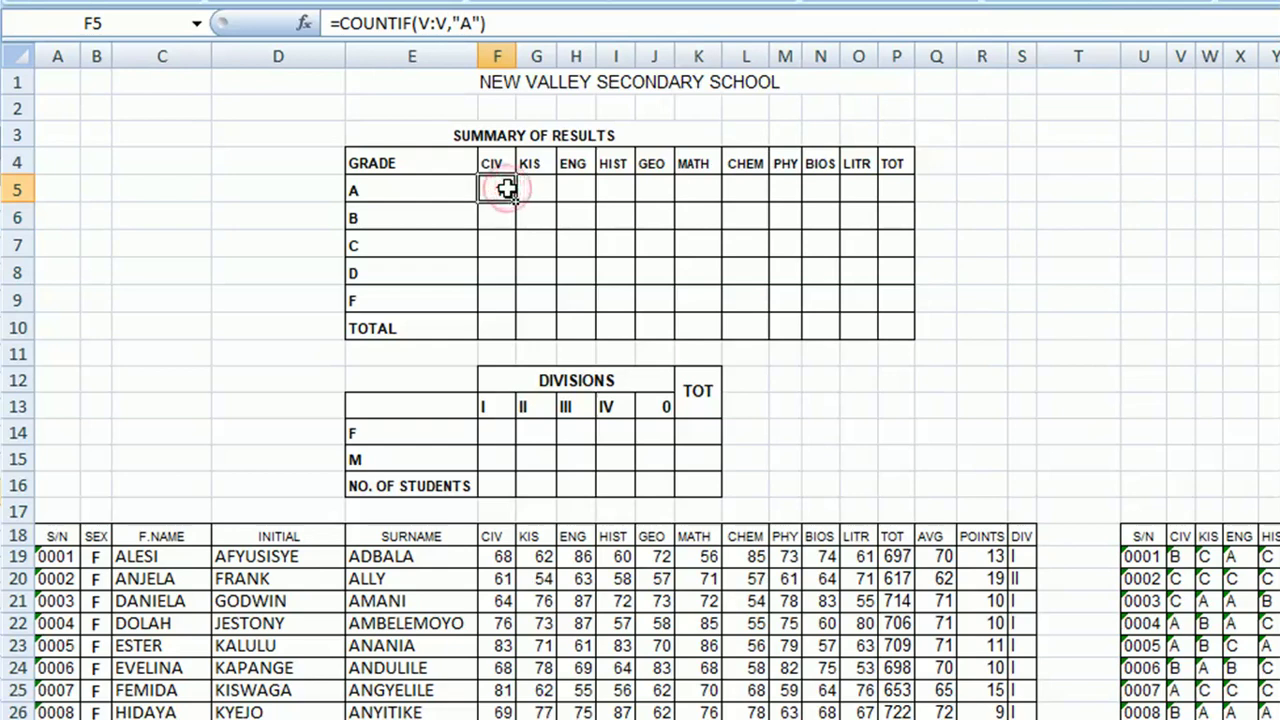
double_click(505, 189)
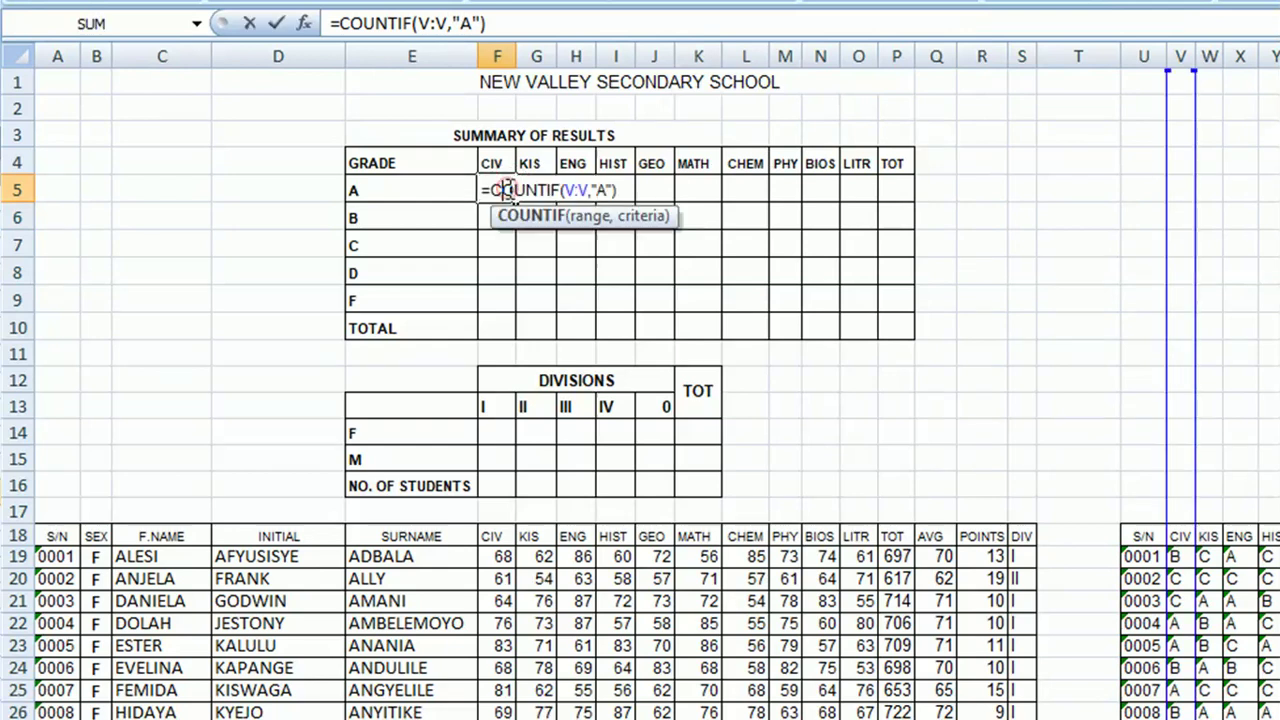
click(612, 189)
key(BackSpace)
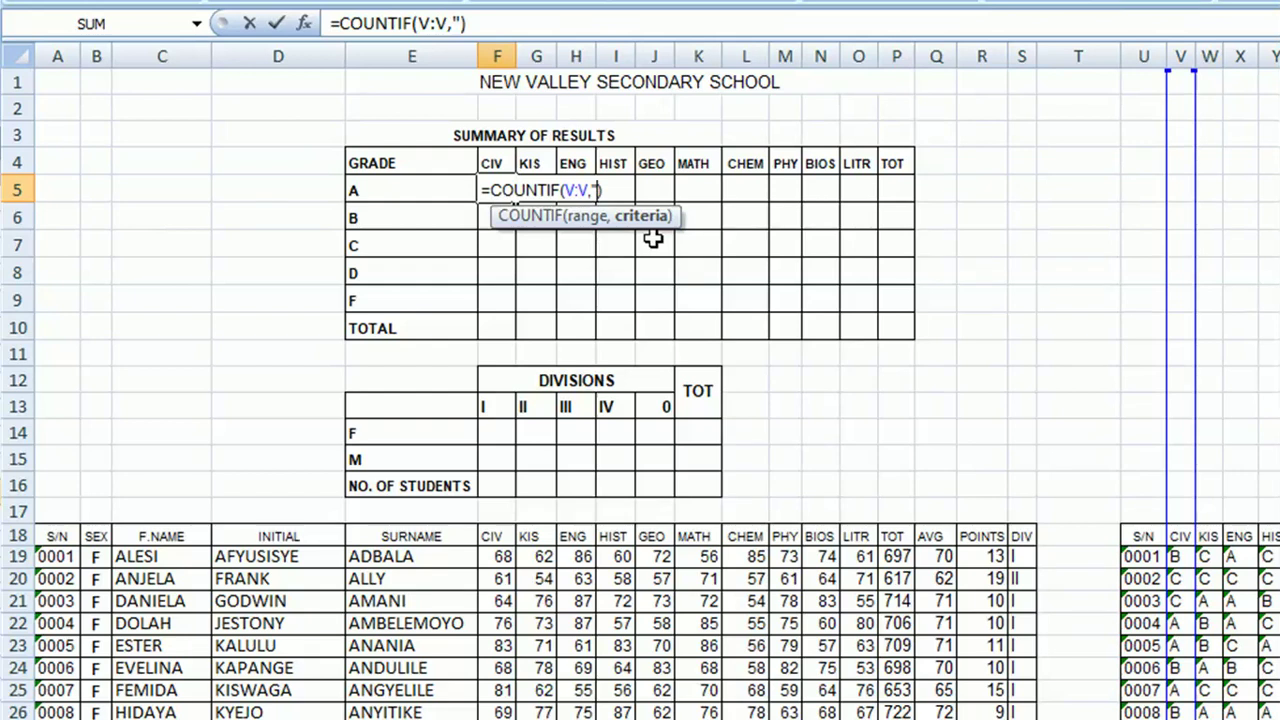
text(A)
key(Return)
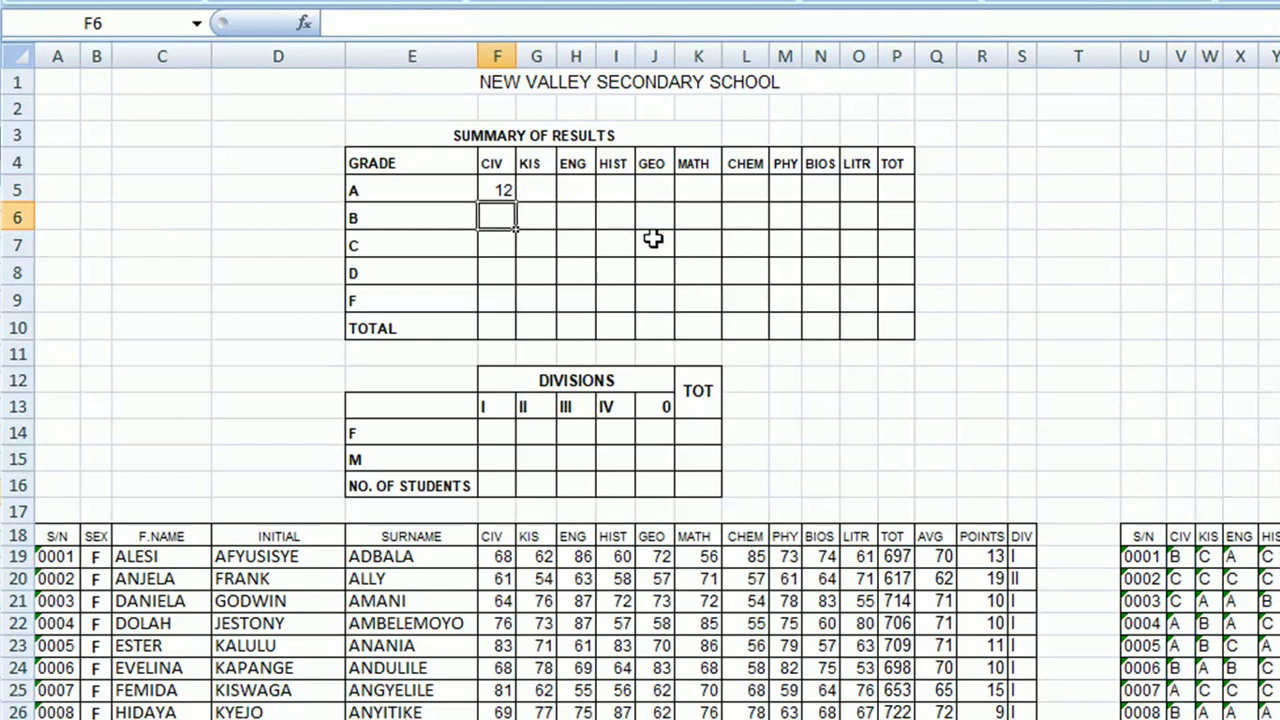
click(505, 192)
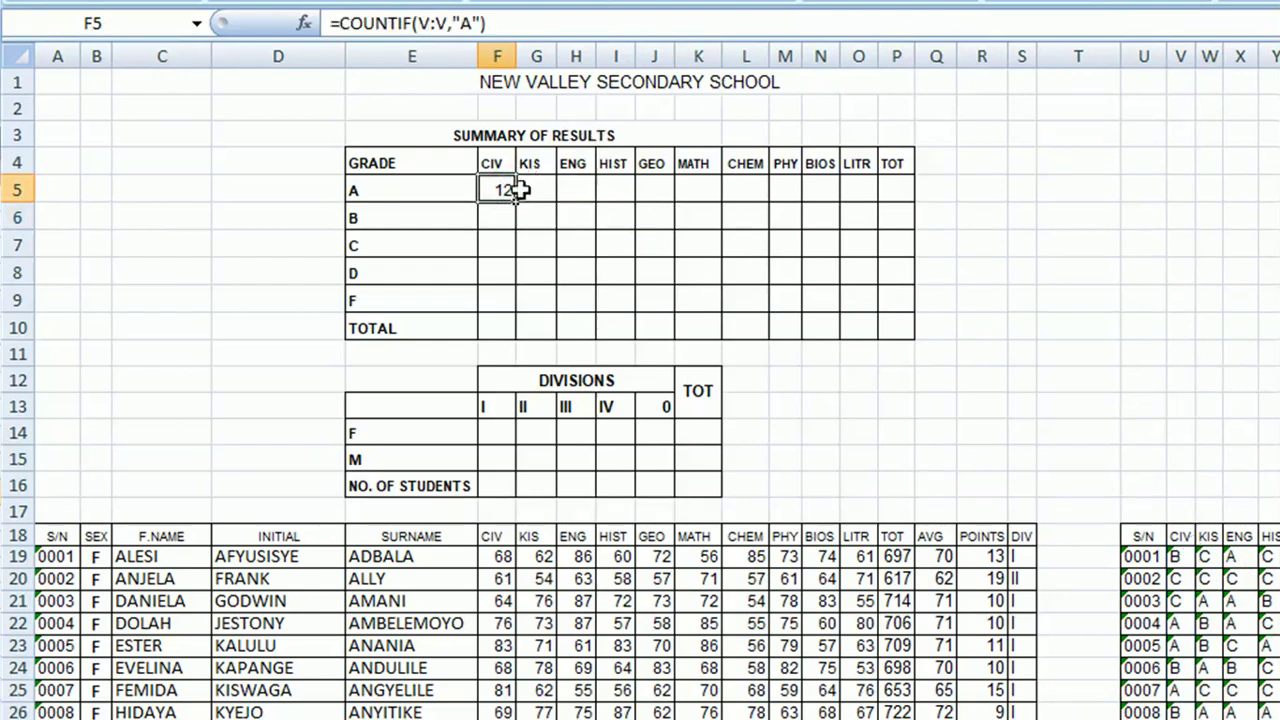
click(1180, 52)
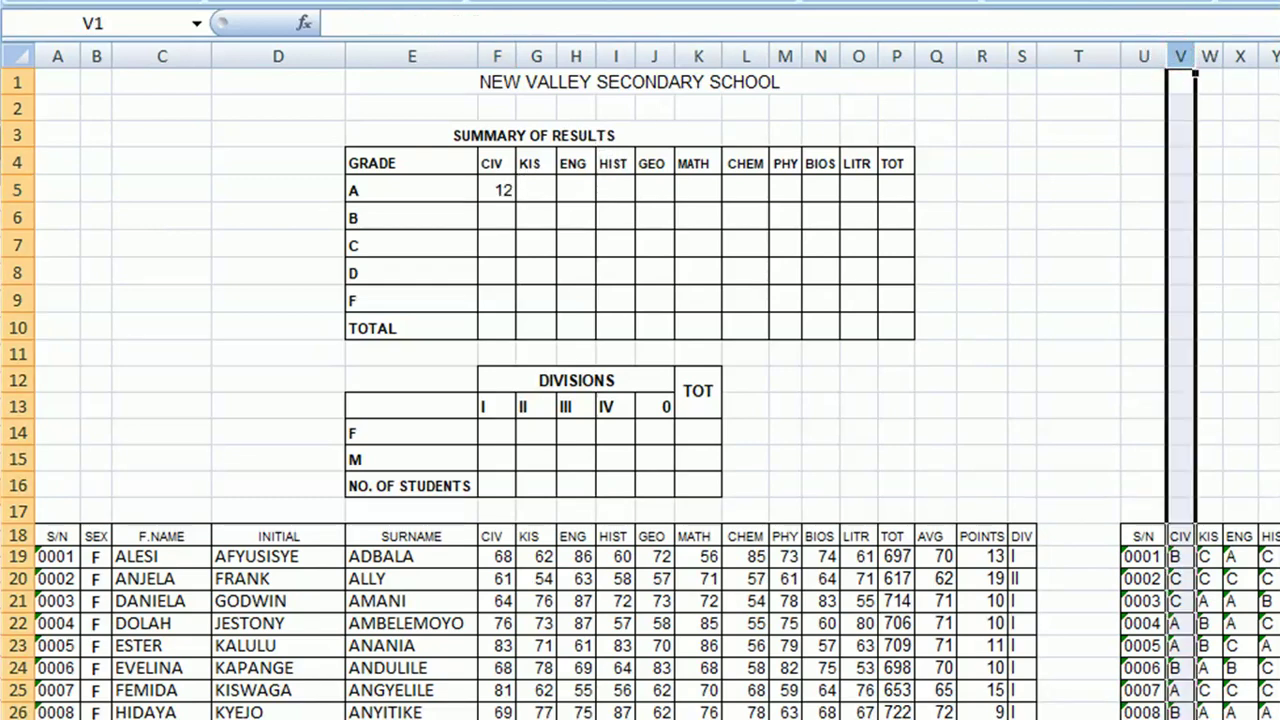
scroll(1220, 690, down, 8)
scroll(1220, 690, down, 3)
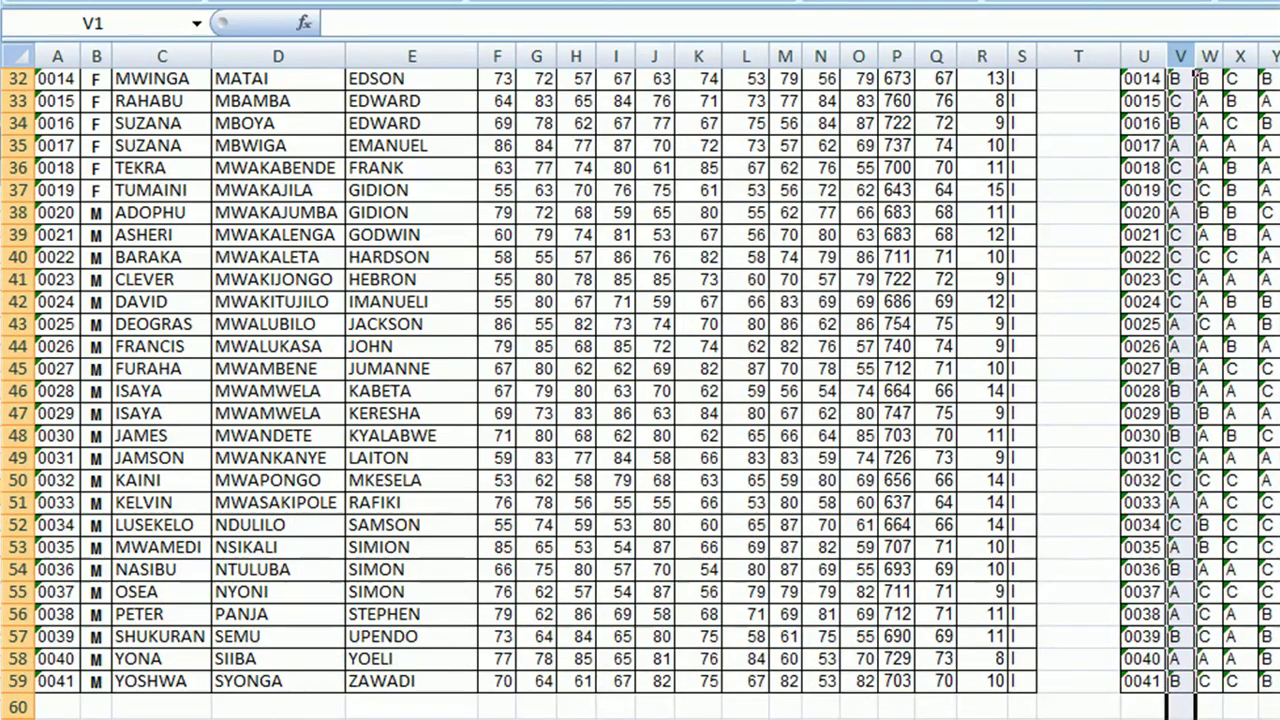
scroll(640, 393, up, 1)
scroll(640, 393, down, 1)
scroll(640, 392, up, 10)
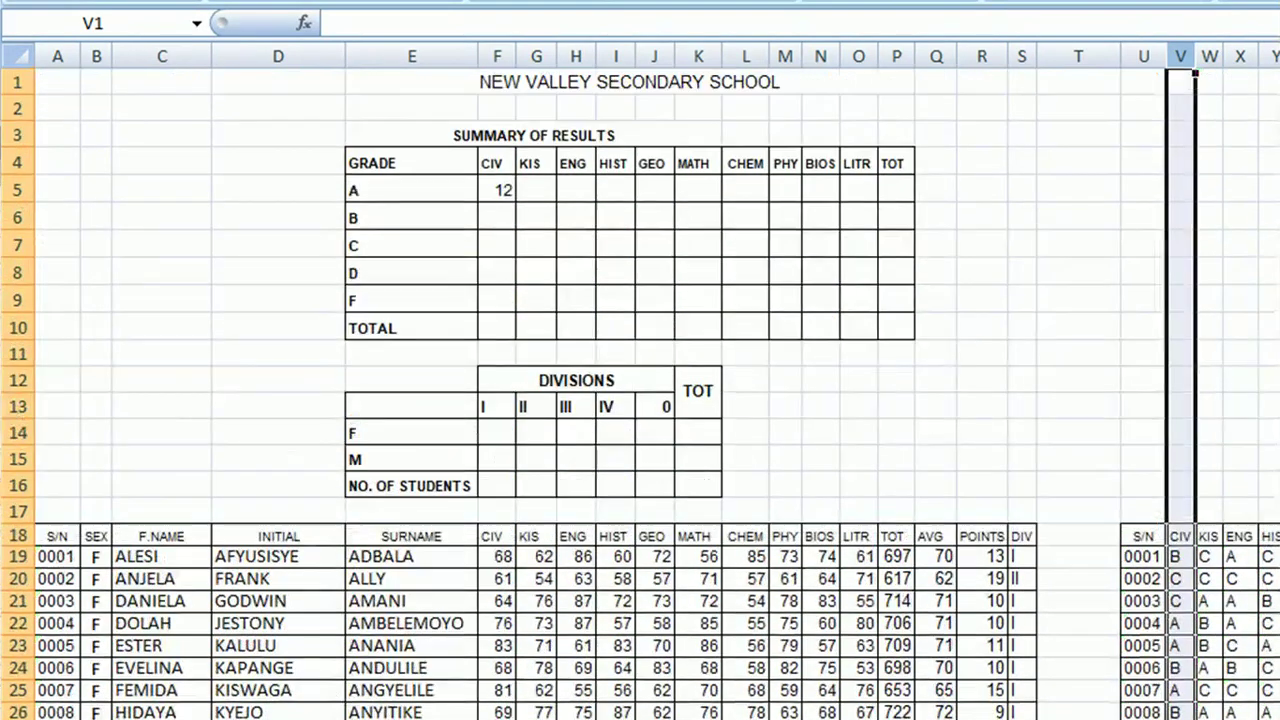
click(492, 190)
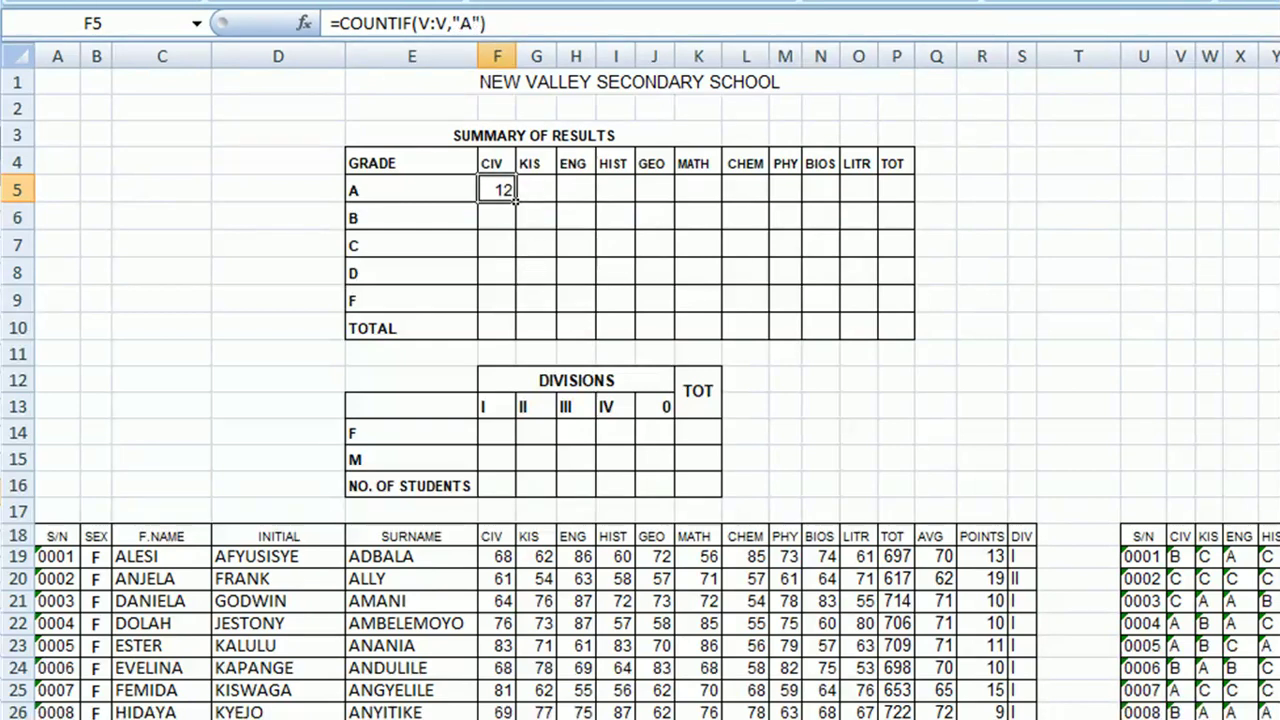
click(504, 192)
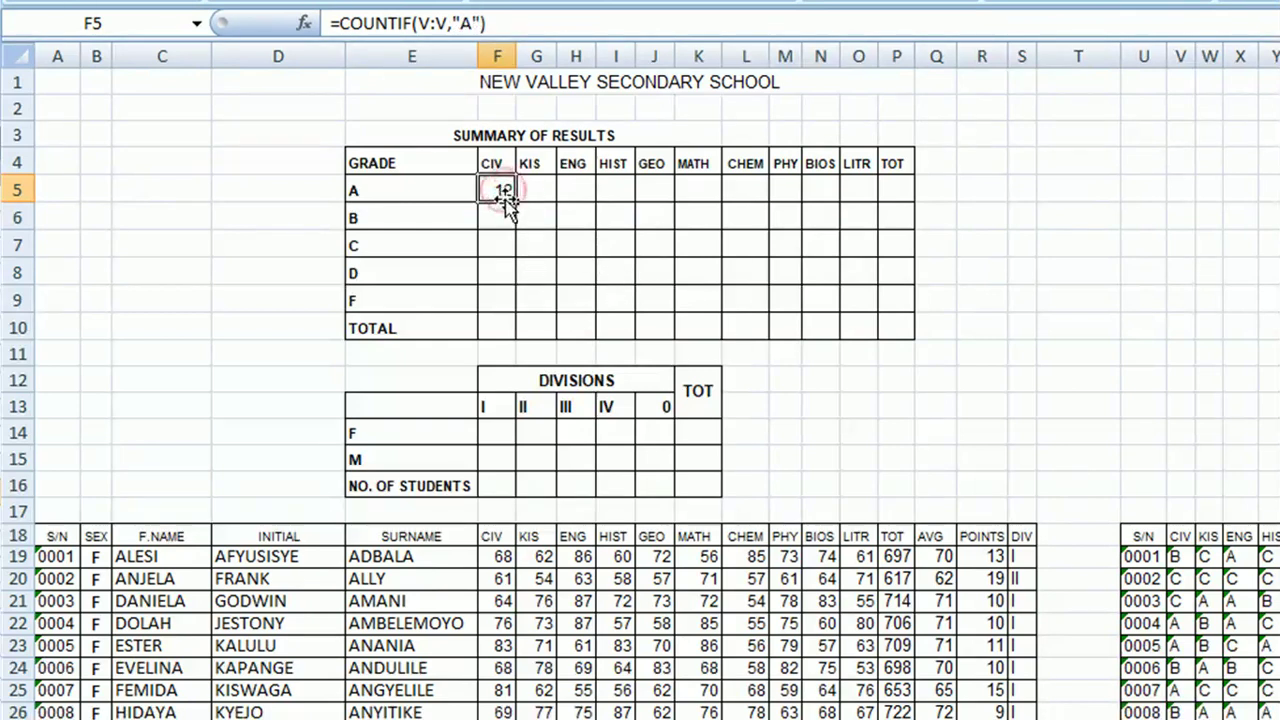
Step: Copy the F5 grade A formula across row 5 to TOT and down through F9
drag(513, 200, 902, 198)
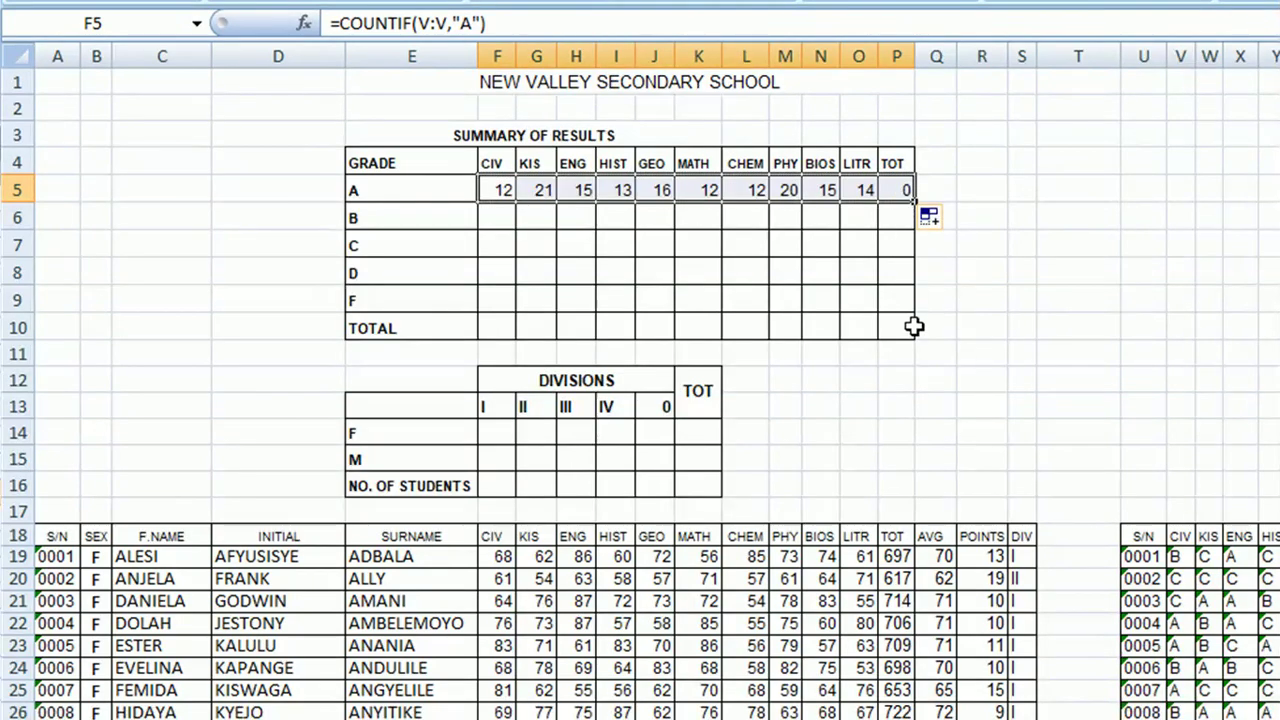
click(505, 222)
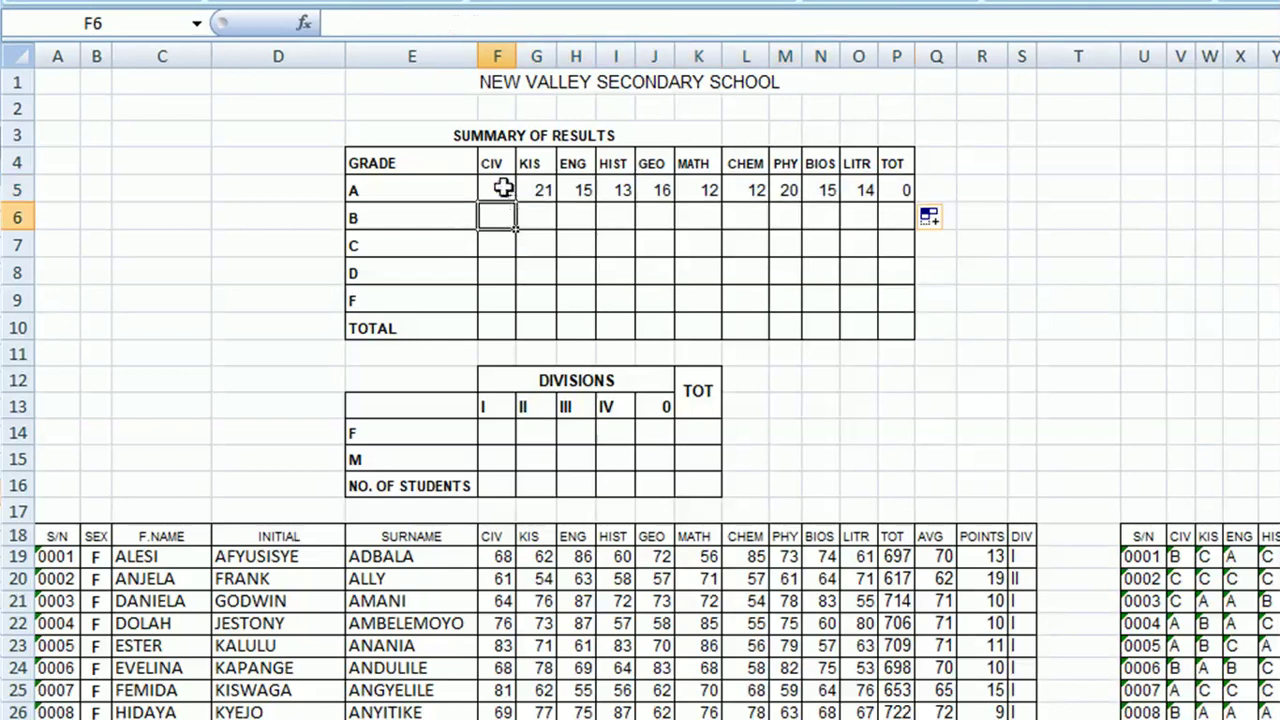
click(503, 190)
mouse_move(515, 202)
mouse_down()
mouse_move(491, 320)
mouse_move(491, 296)
mouse_up()
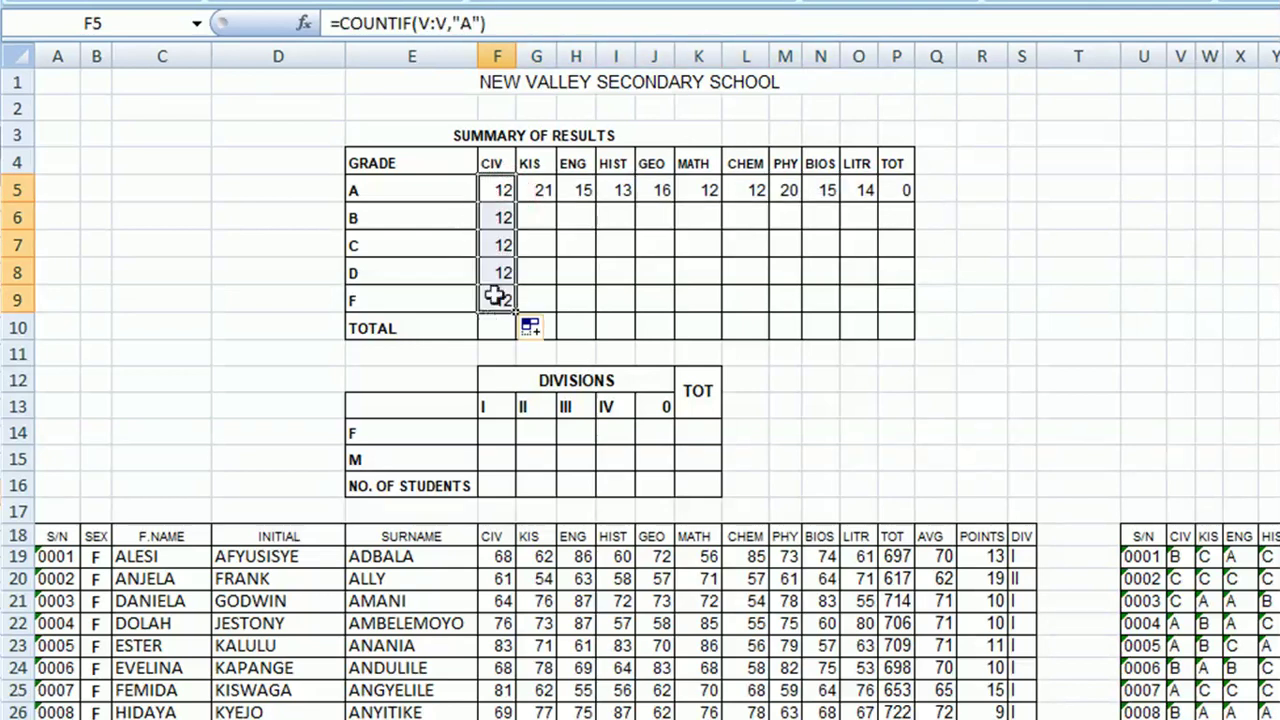
click(491, 220)
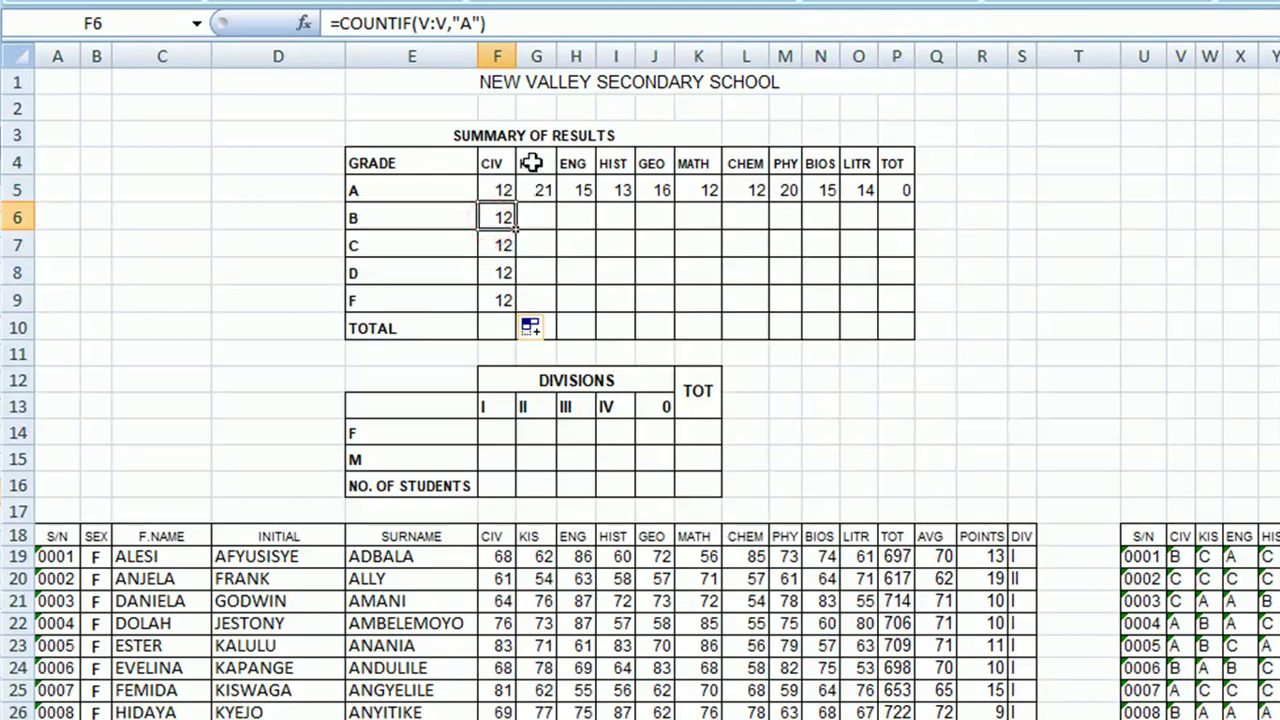
Step: Change F6's criterion to "B", giving 15 for CIV, and fill it across all subjects
key(F2)
key(Left)
key(BackSpace)
key(BackSpace)
key(BackSpace)
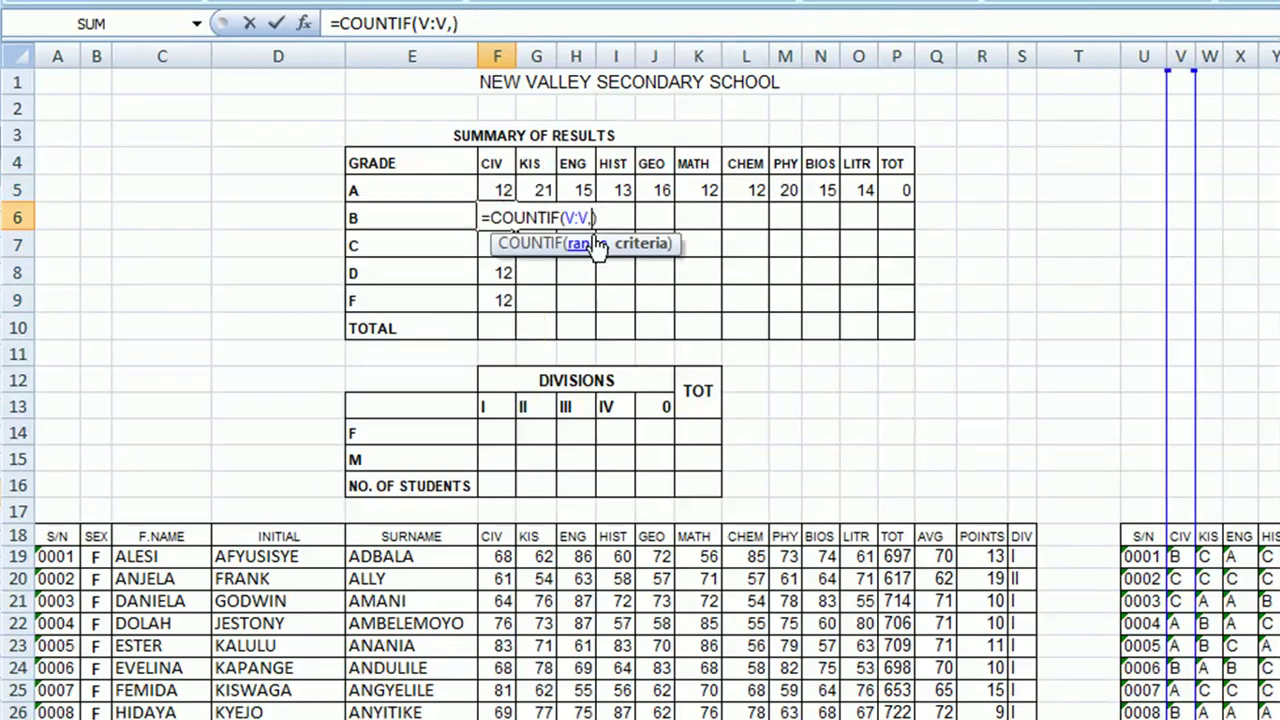
text(B)
key(Return)
click(503, 216)
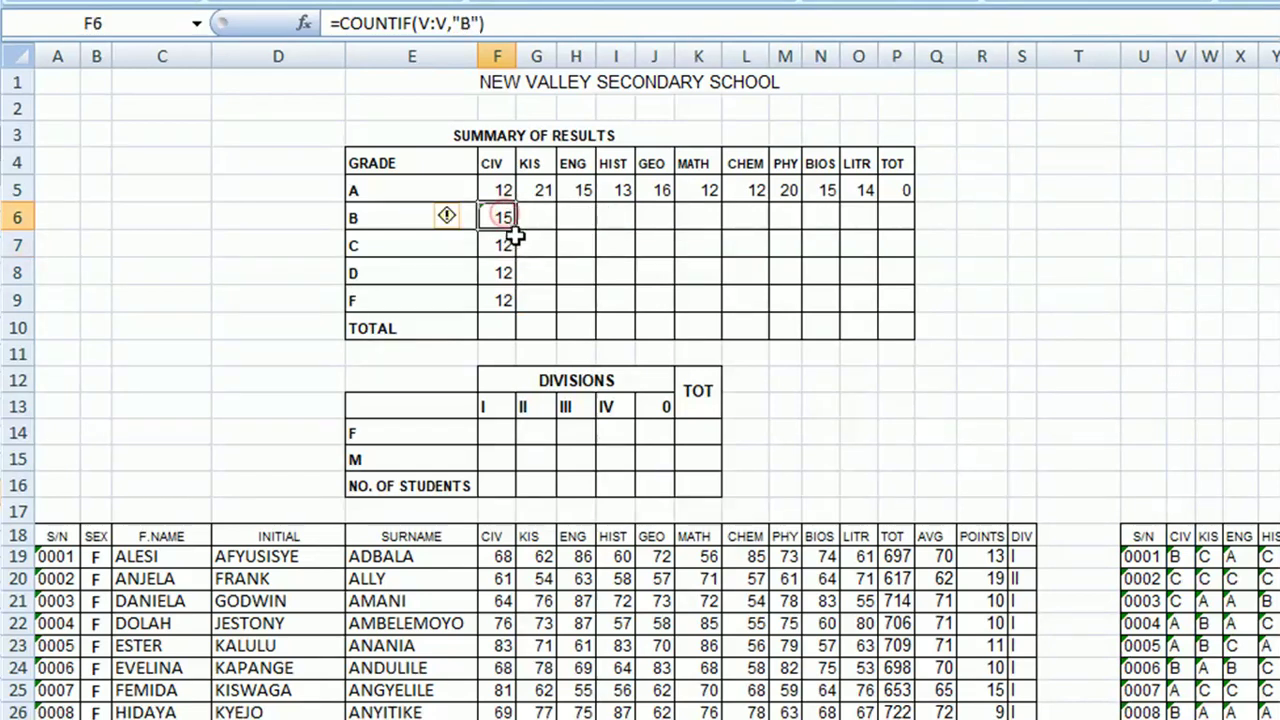
drag(514, 230, 914, 252)
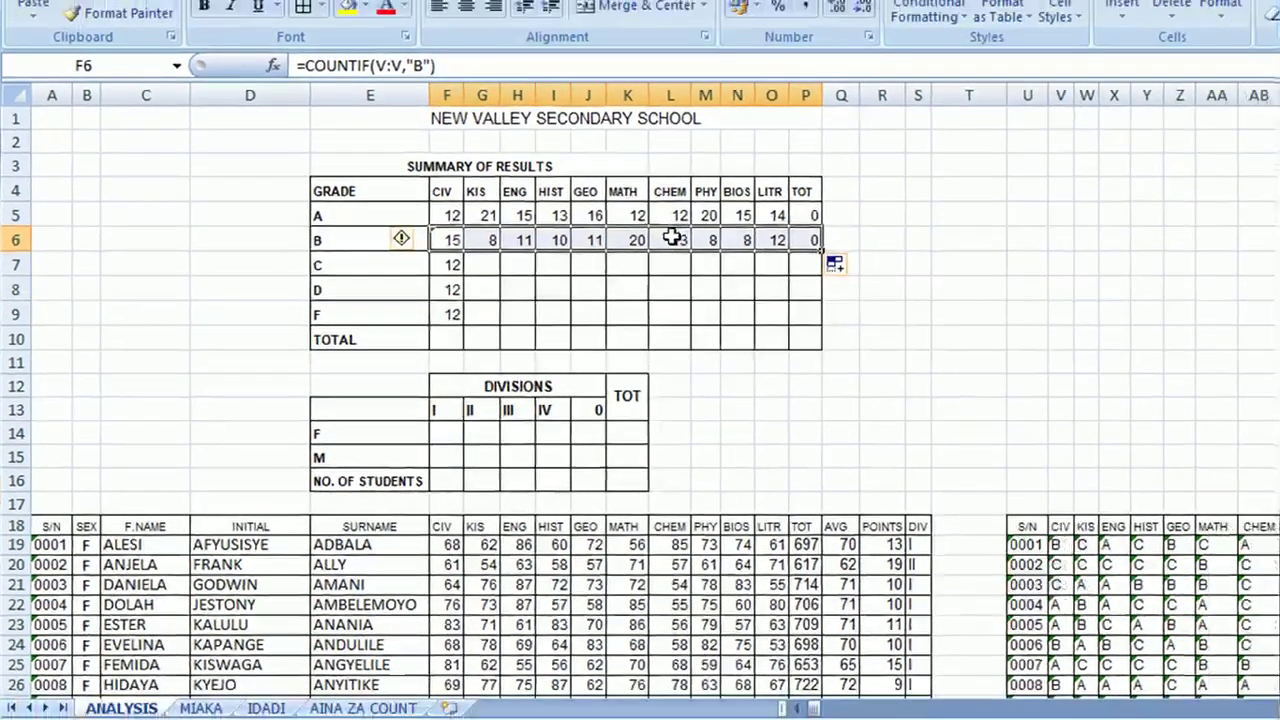
click(752, 217)
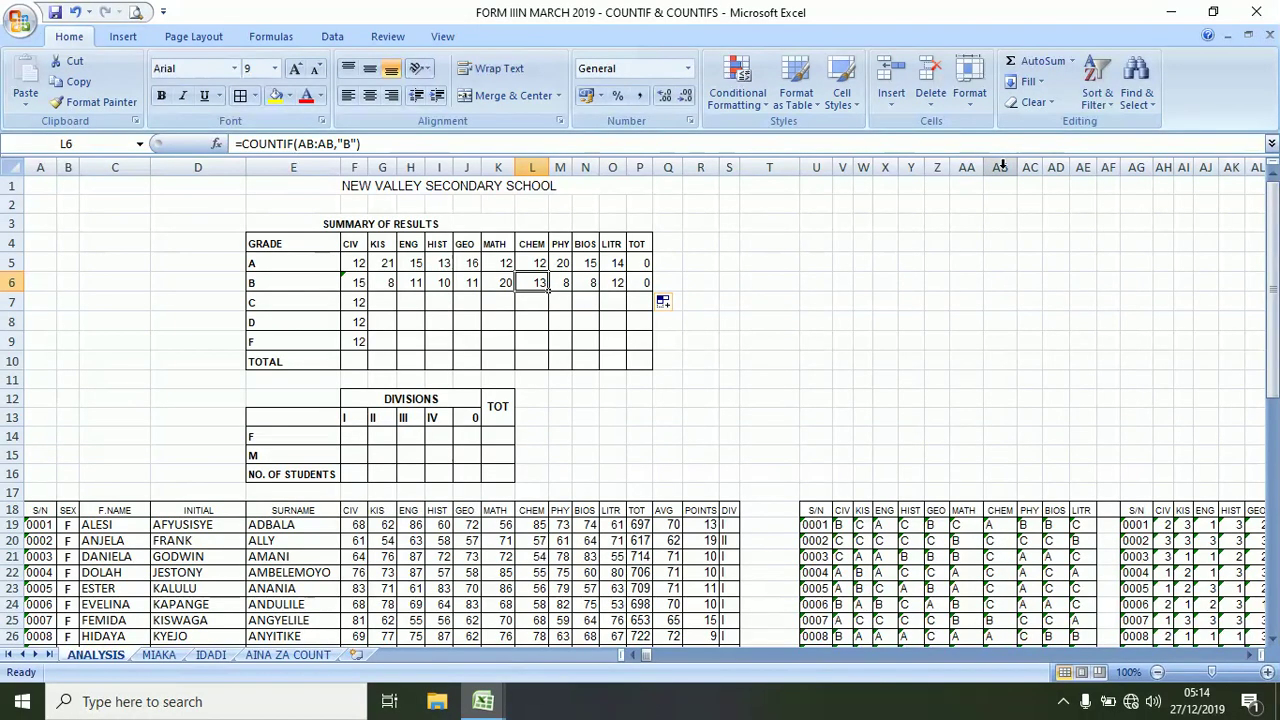
Step: Check the CHEM B count, then change F7's criterion to "C" and fill it across
click(1000, 167)
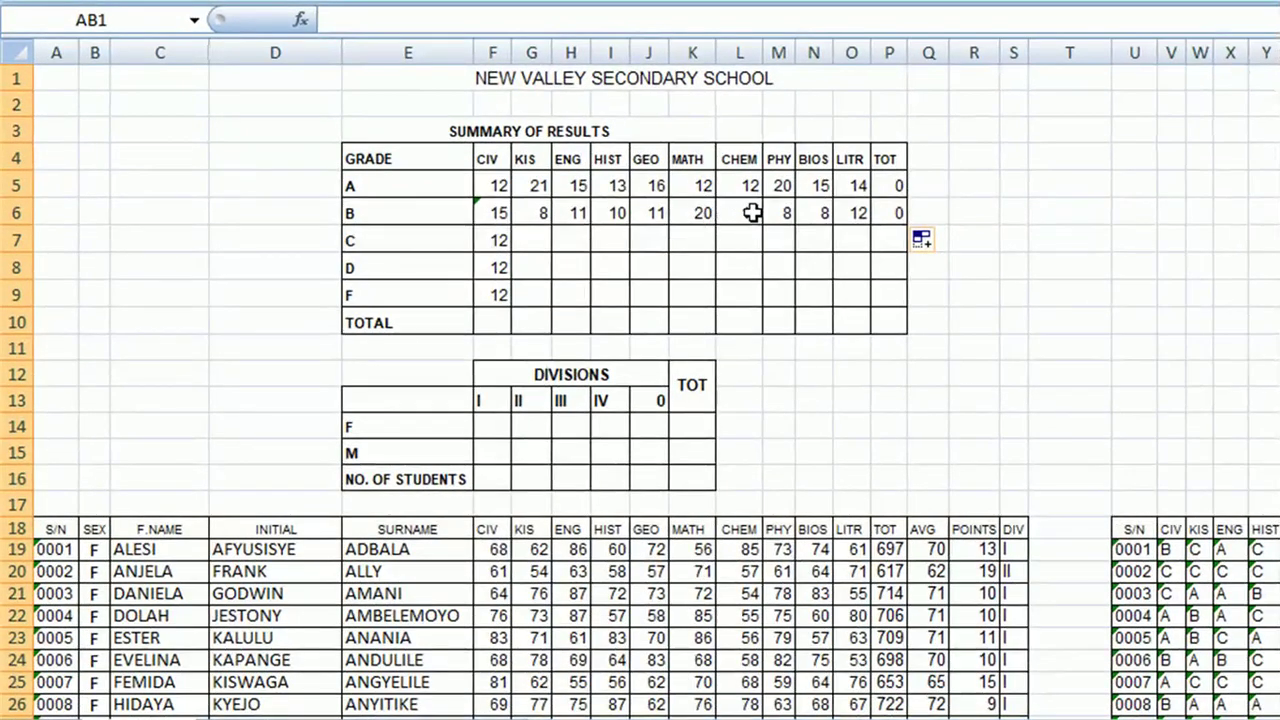
click(627, 250)
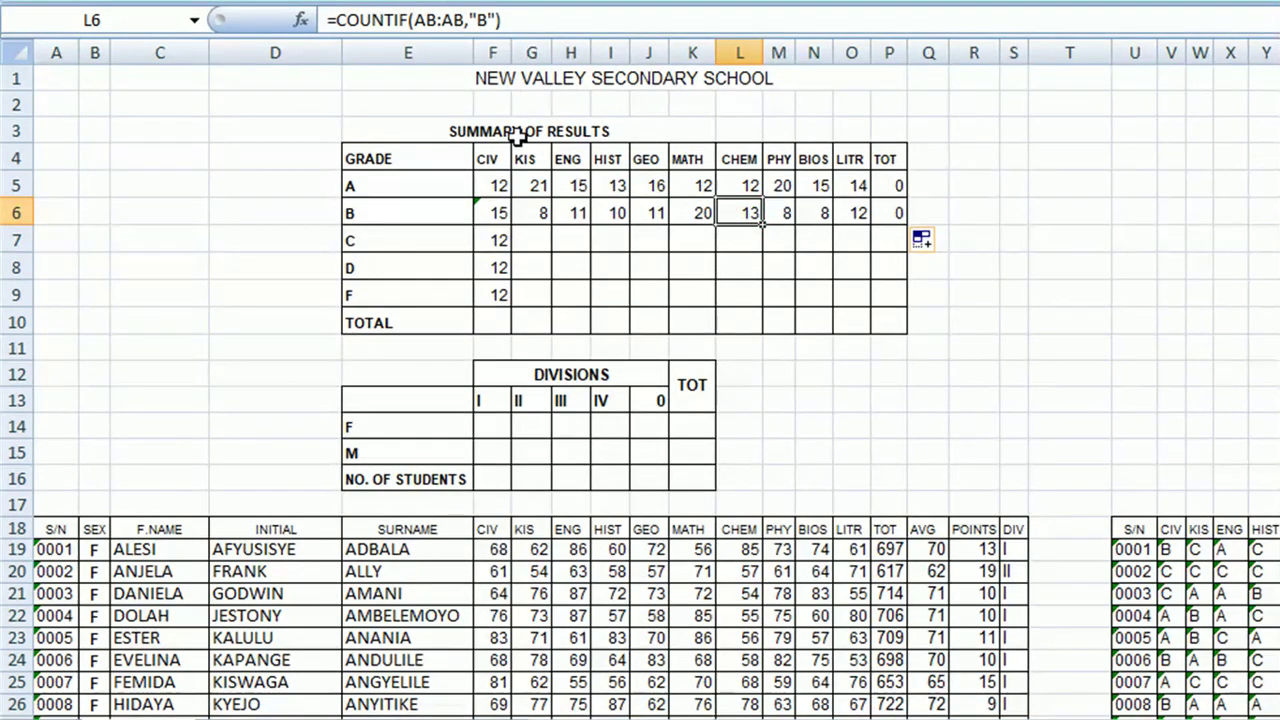
click(508, 234)
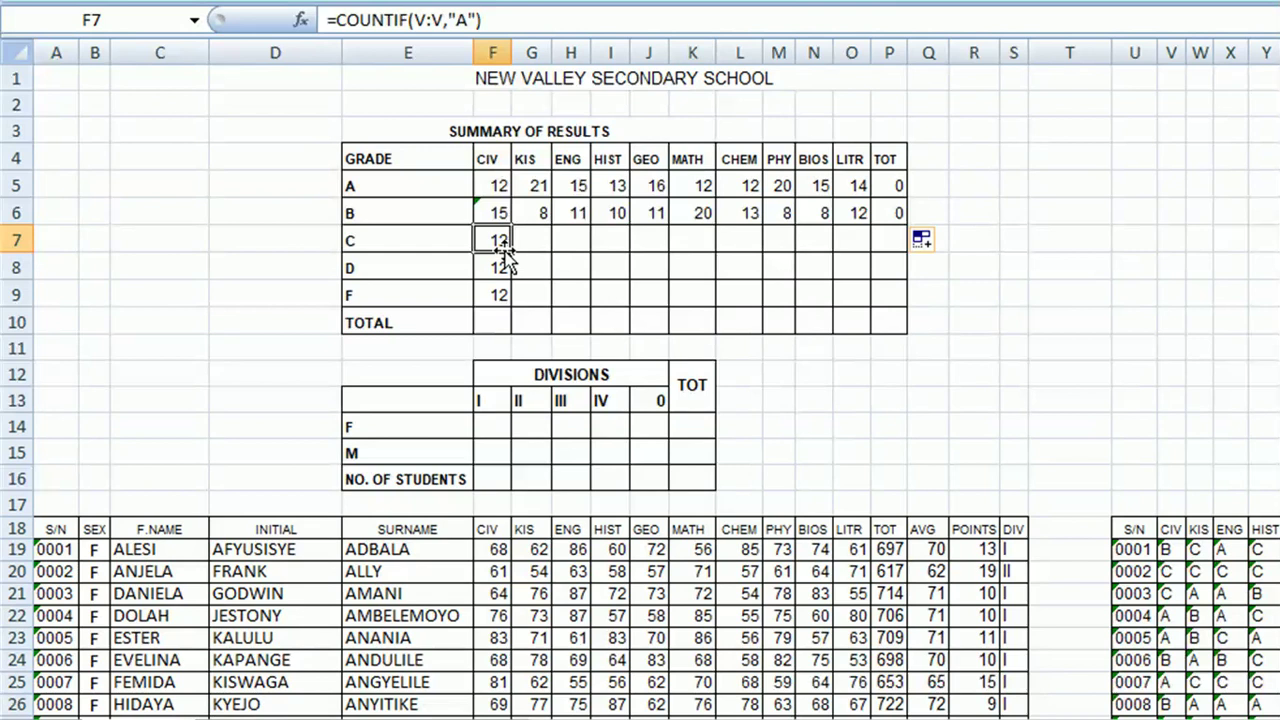
click(470, 20)
key(BackSpace)
text(C)
key(Return)
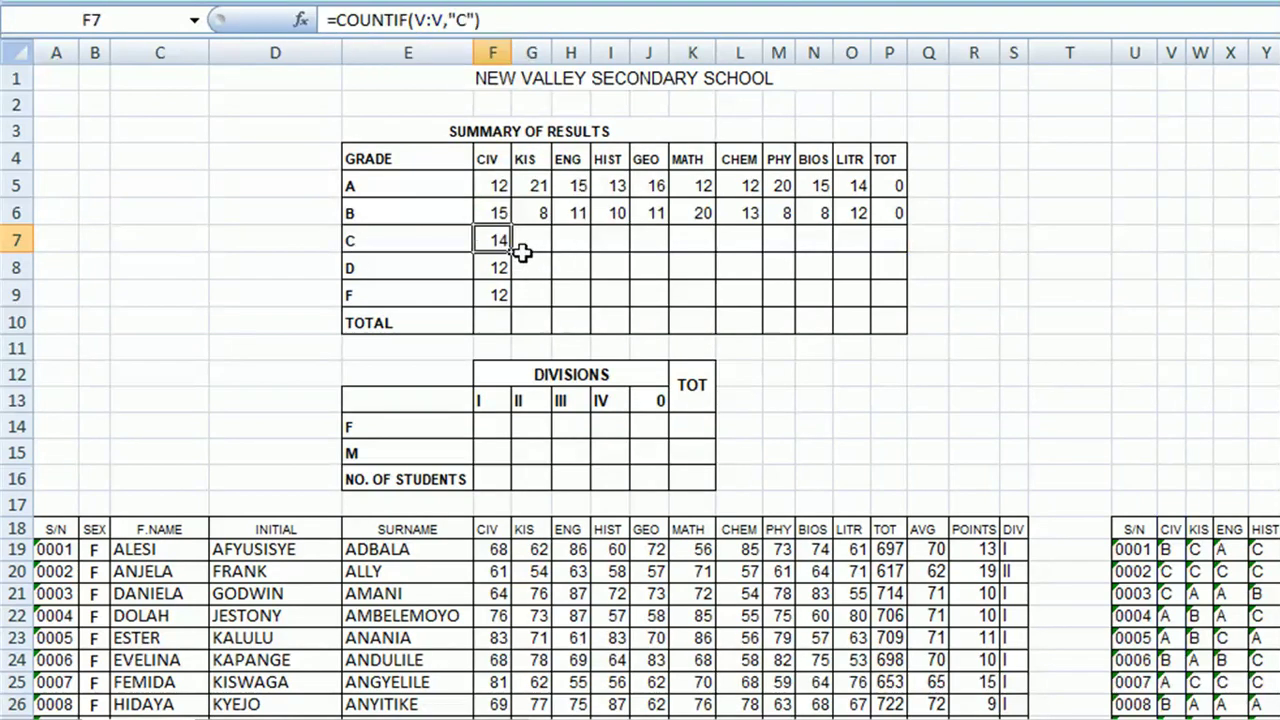
drag(512, 254, 908, 258)
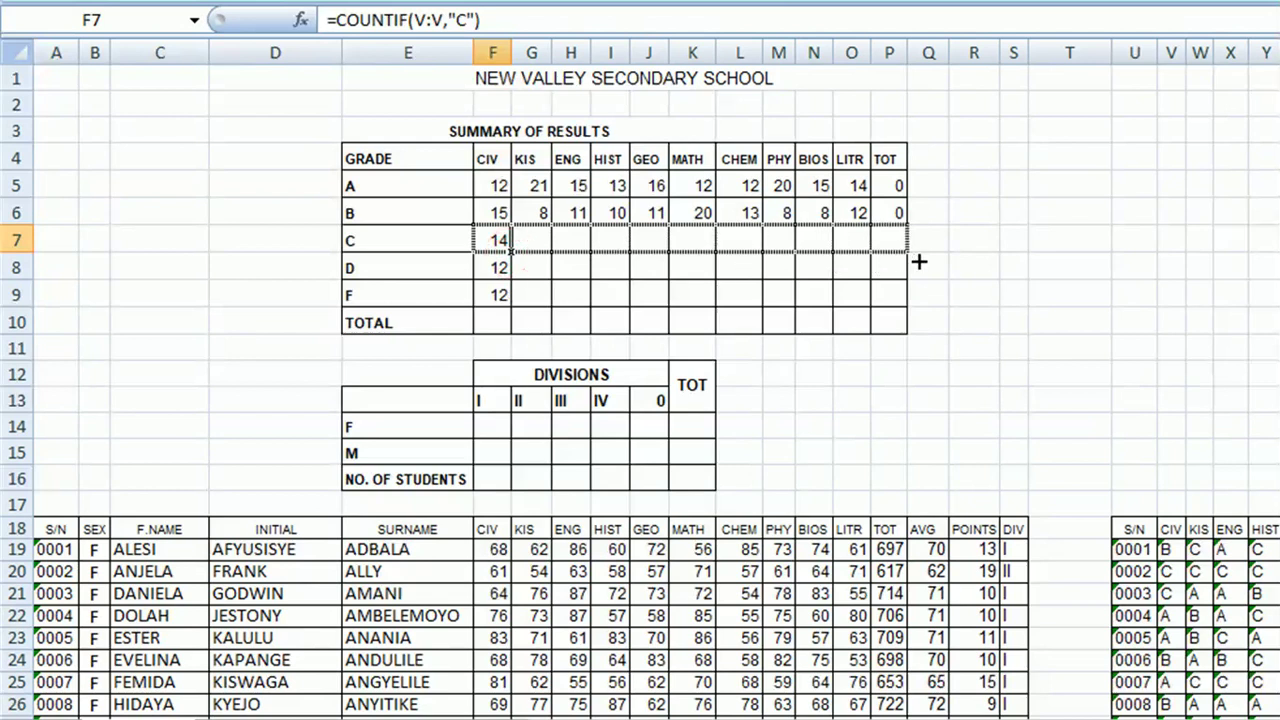
Step: Set F8 to count "D" grades and fill the row across, showing 0 throughout
click(499, 265)
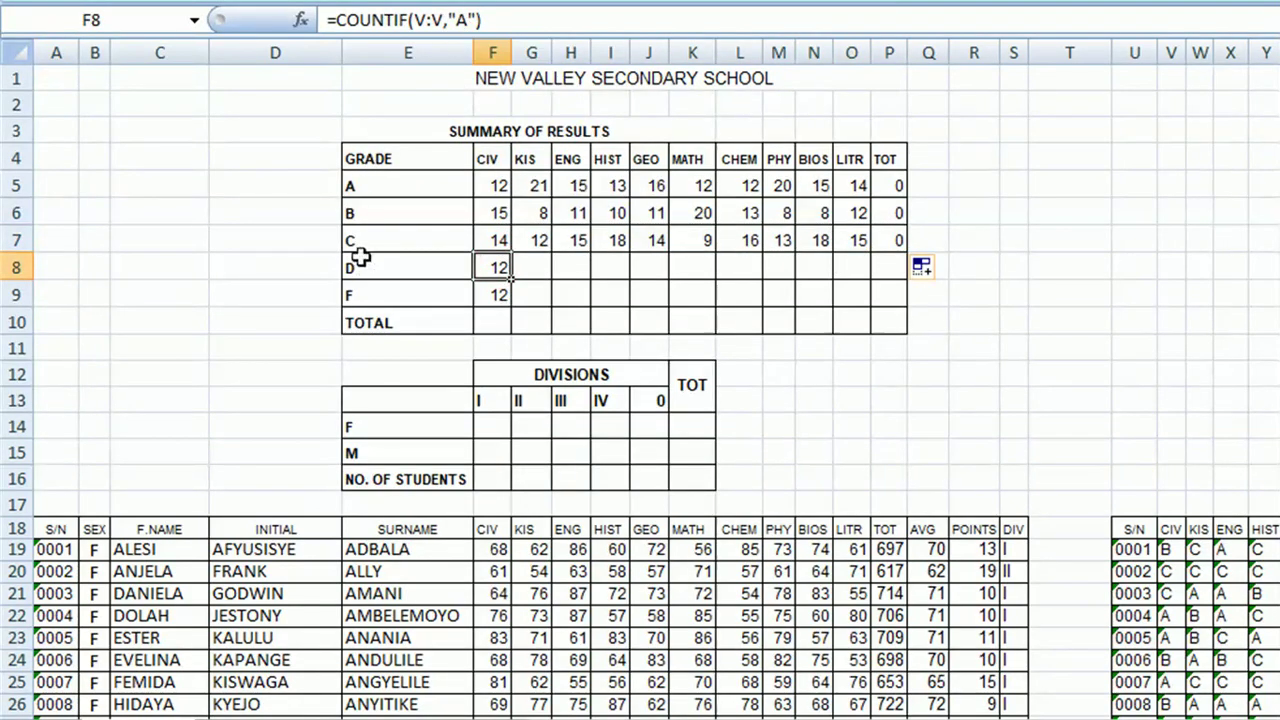
click(472, 19)
key(BackSpace)
text(D)
key(Return)
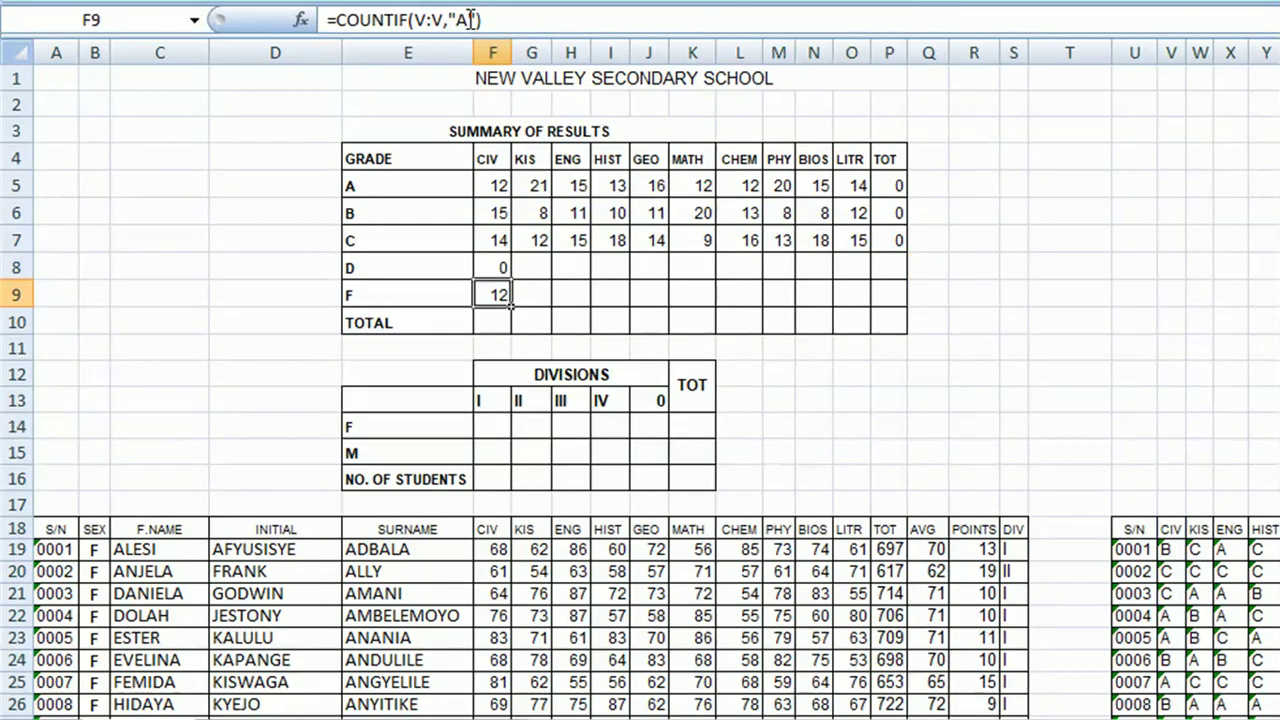
click(503, 270)
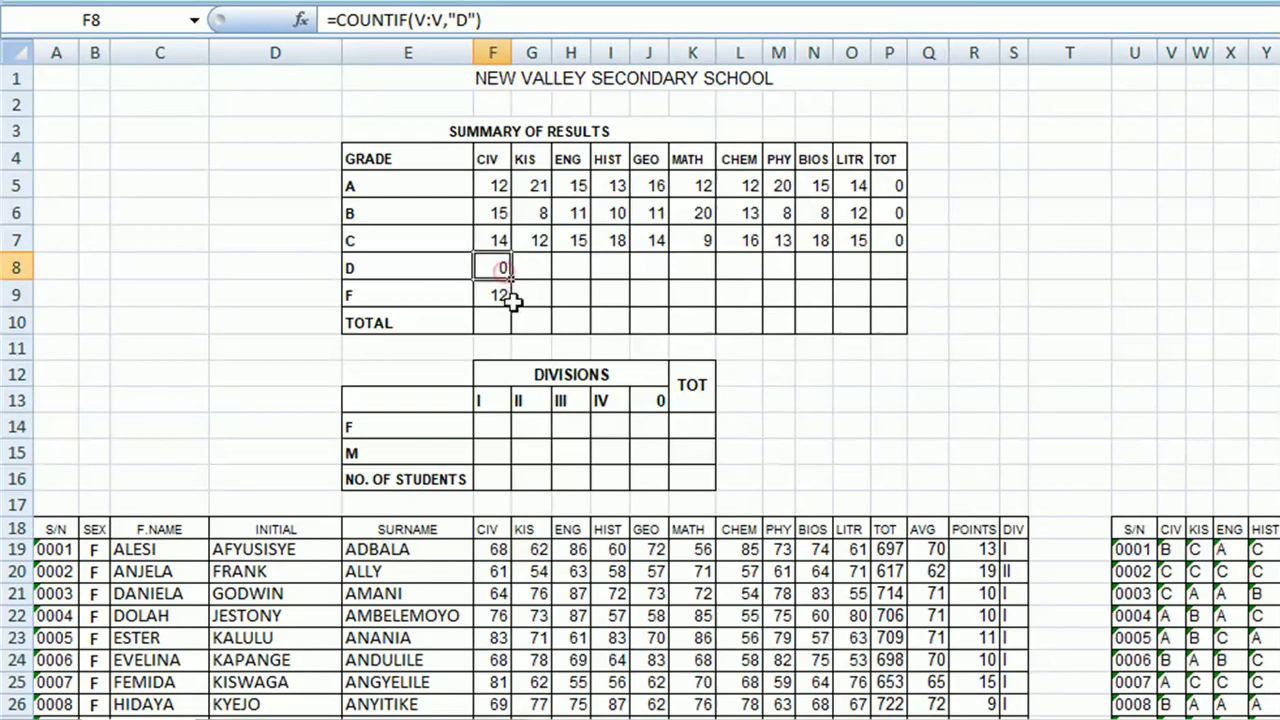
drag(518, 278, 913, 291)
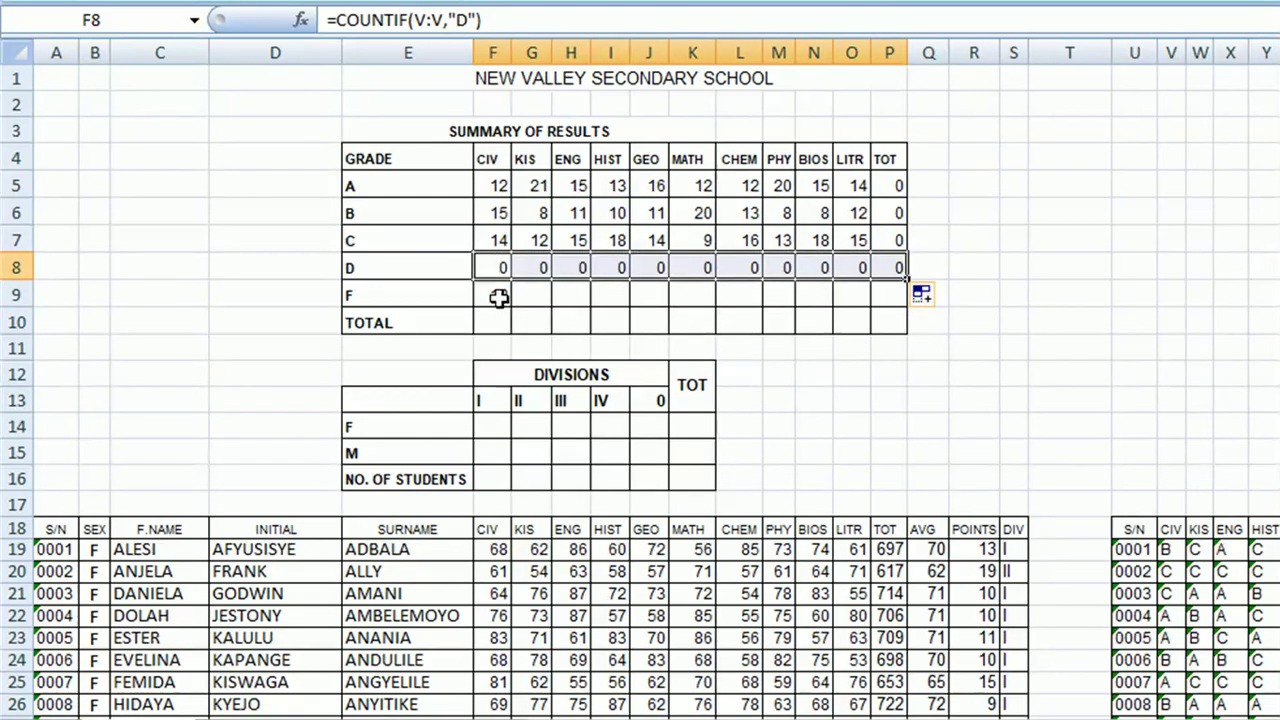
Step: Set F9 to count "F" grades and fill the row across, all 0
click(498, 297)
text(=COUNTIF(V:V,"A"))
click(466, 20)
key(BackSpace)
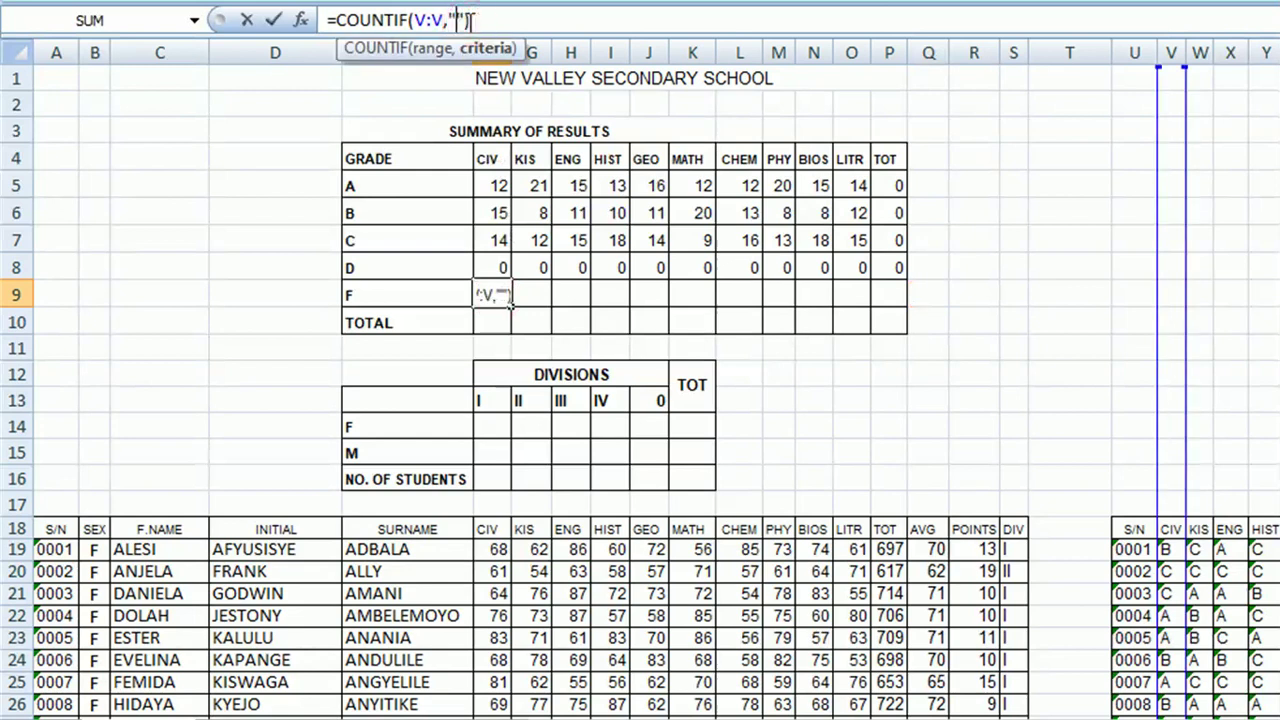
key(Return)
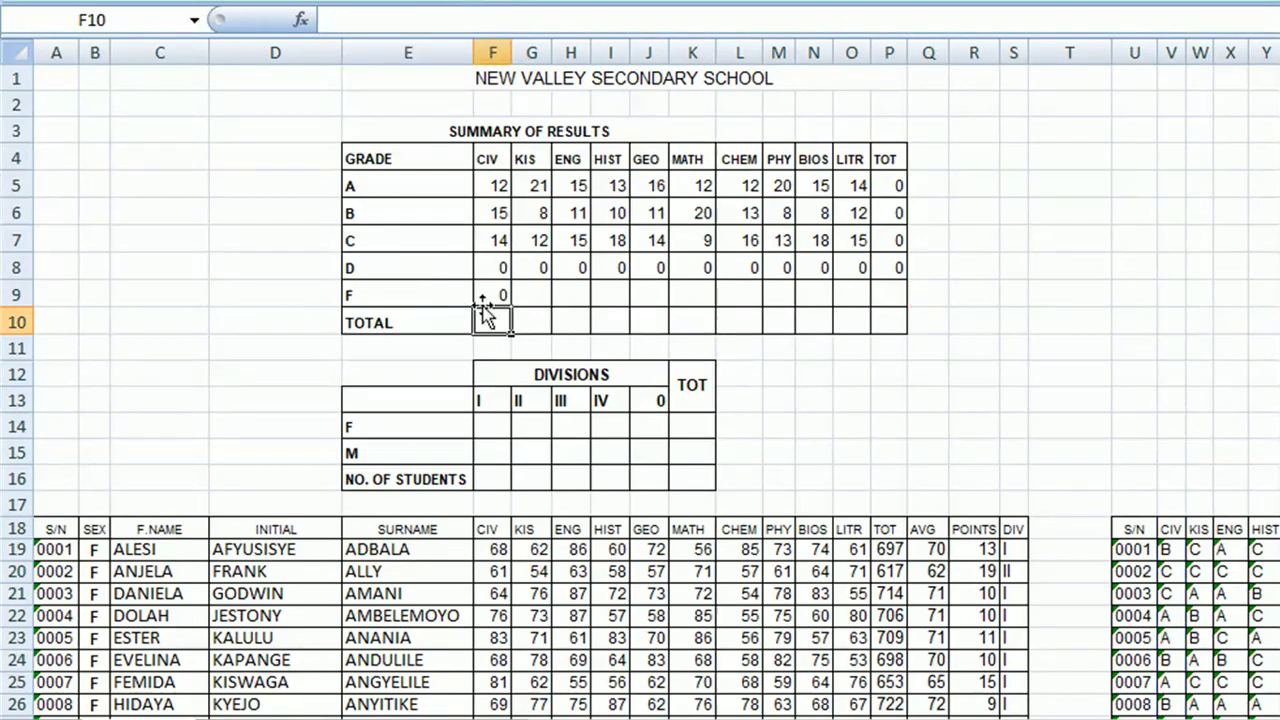
click(491, 293)
drag(509, 308, 894, 312)
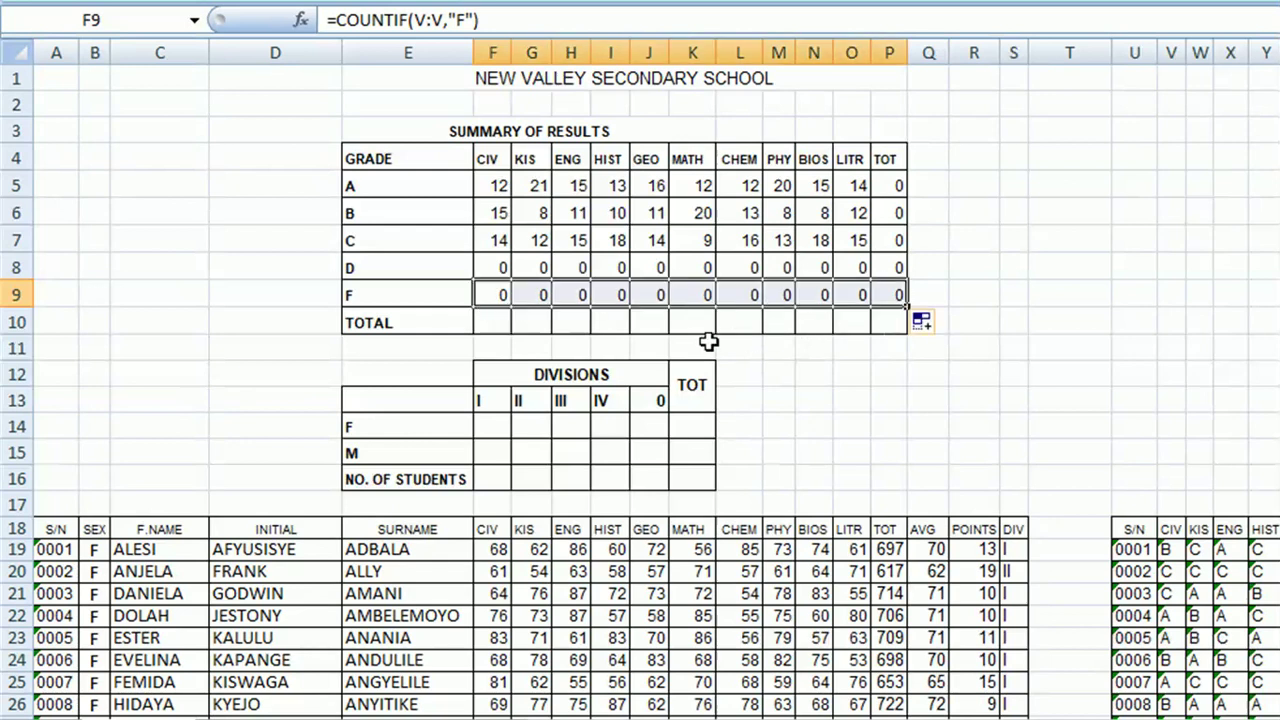
click(496, 316)
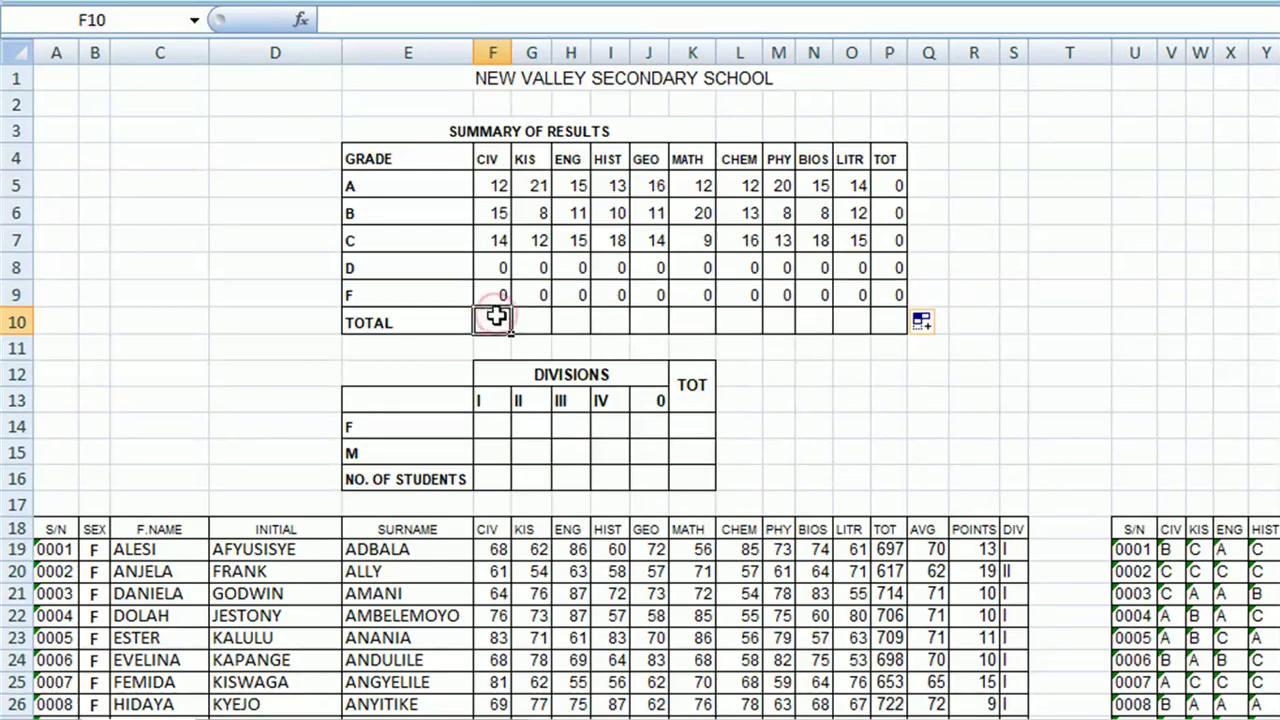
Step: Enter =SUM(F5:F9) in F10 and fill it across to P10, giving 41 per subject
text(=SUM)
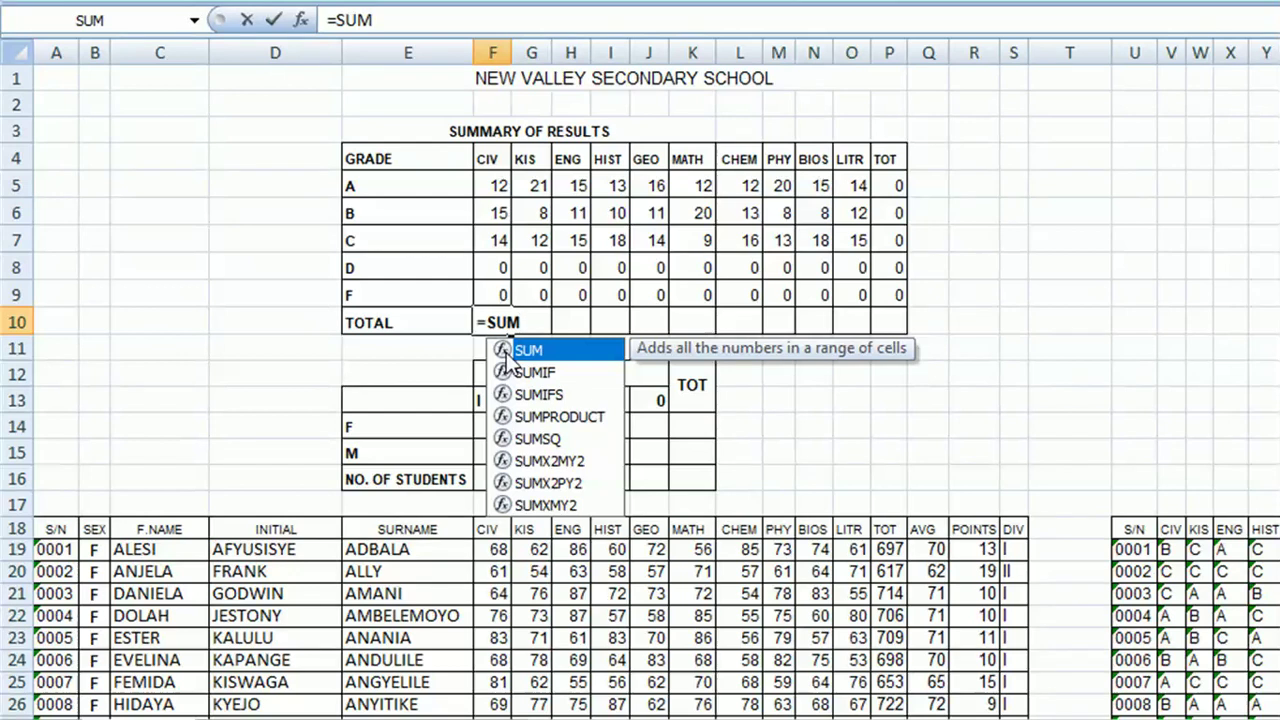
double_click(505, 353)
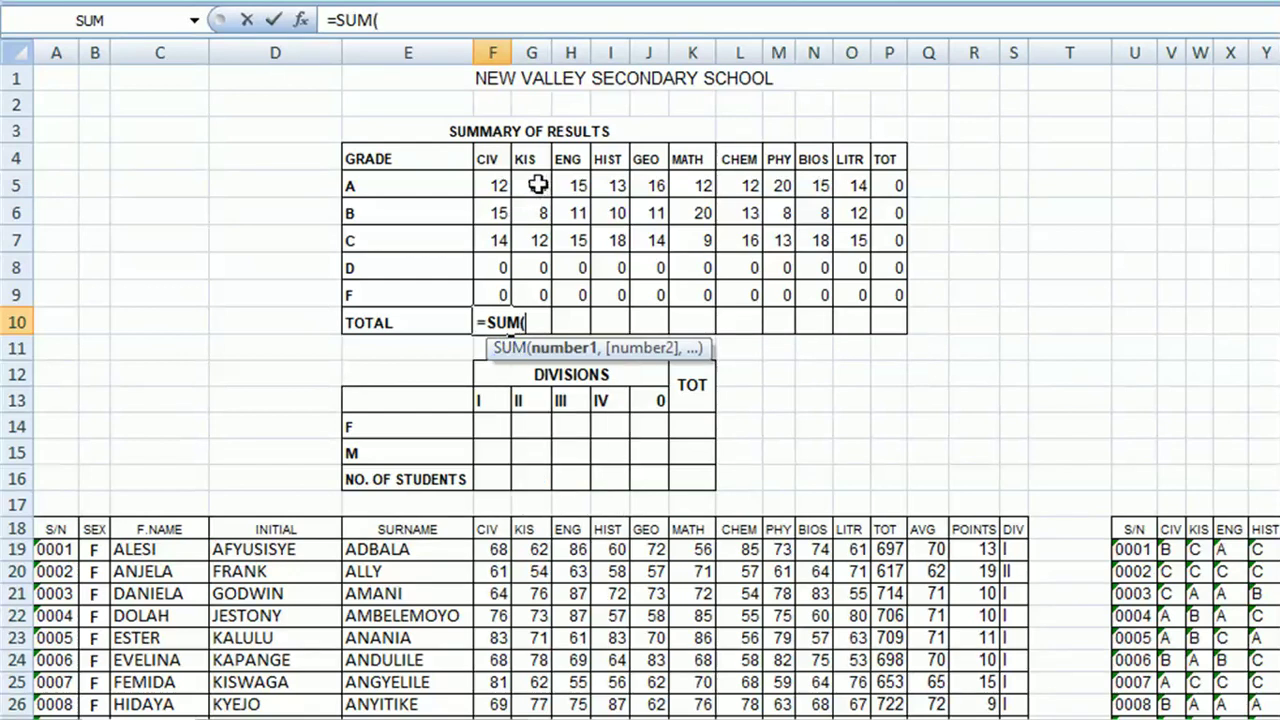
drag(497, 188, 498, 294)
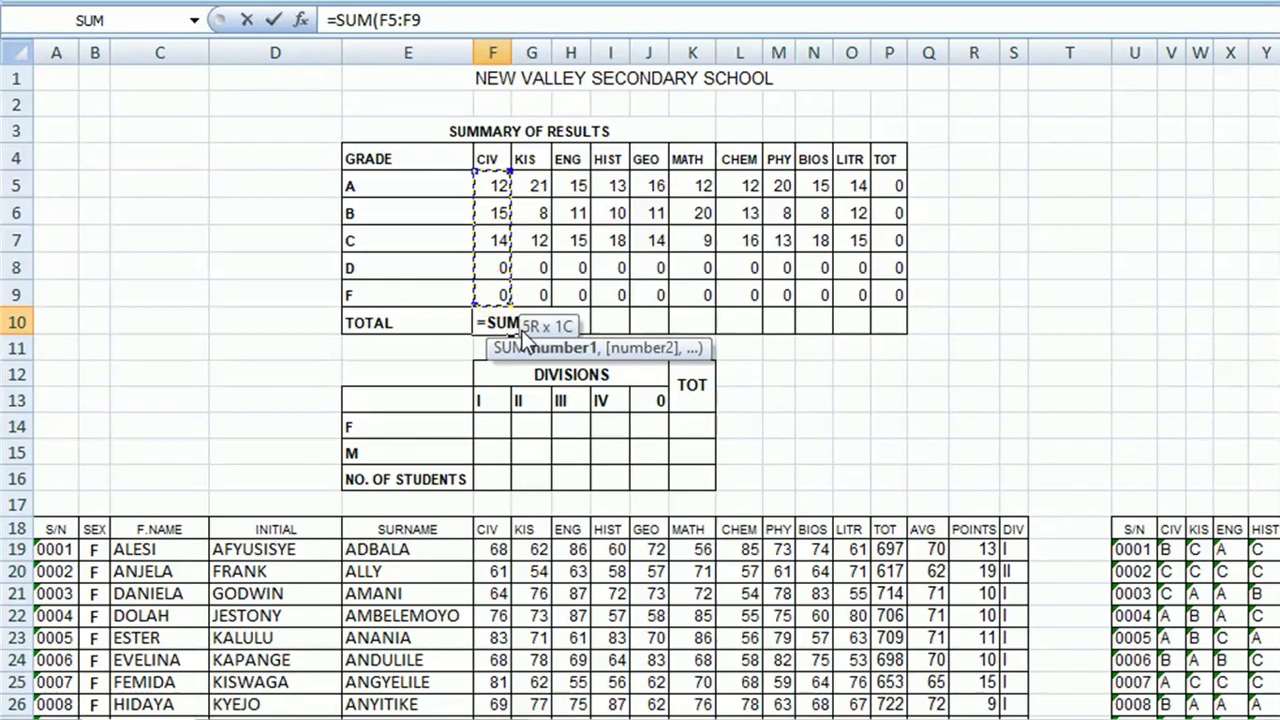
text())
key(Return)
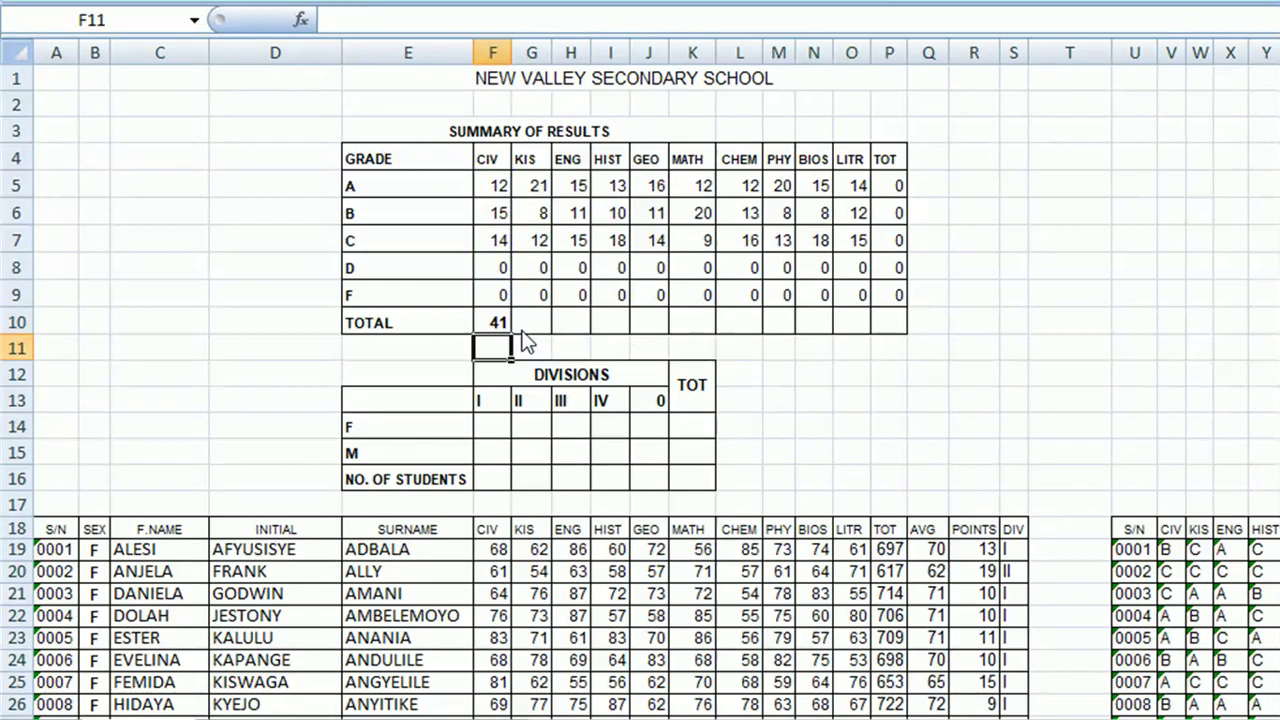
click(499, 323)
drag(510, 333, 906, 334)
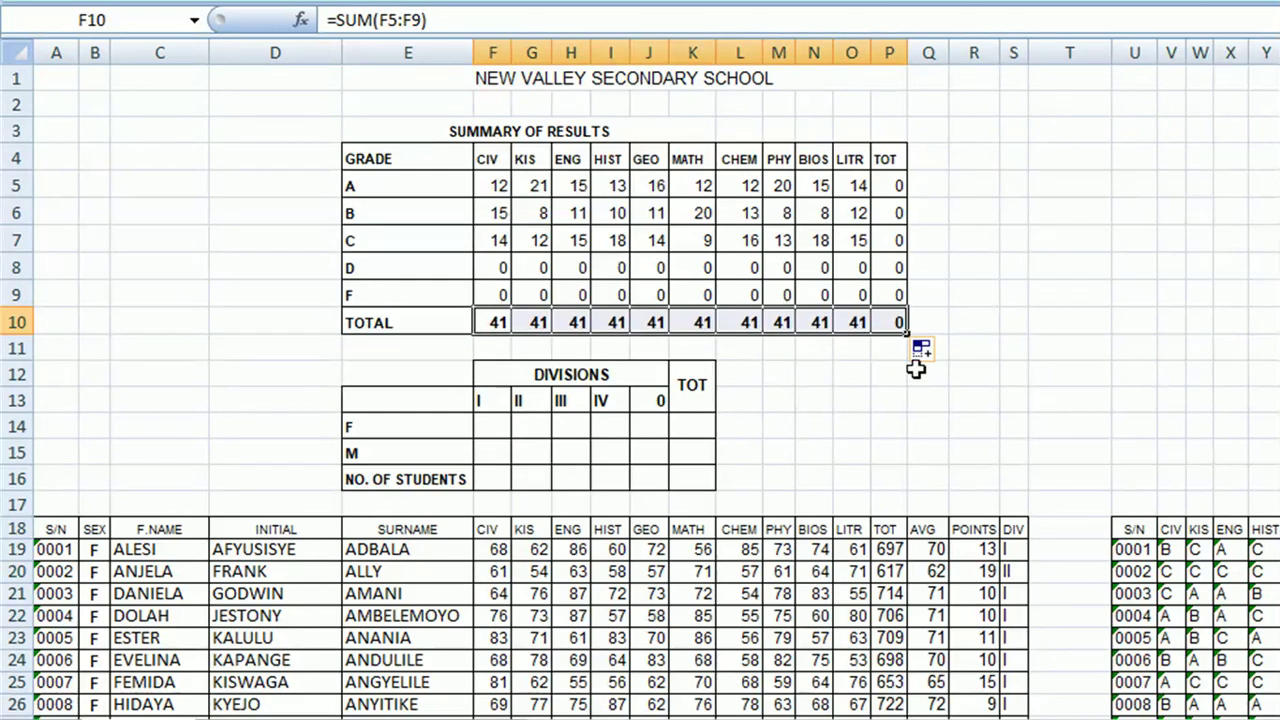
click(889, 182)
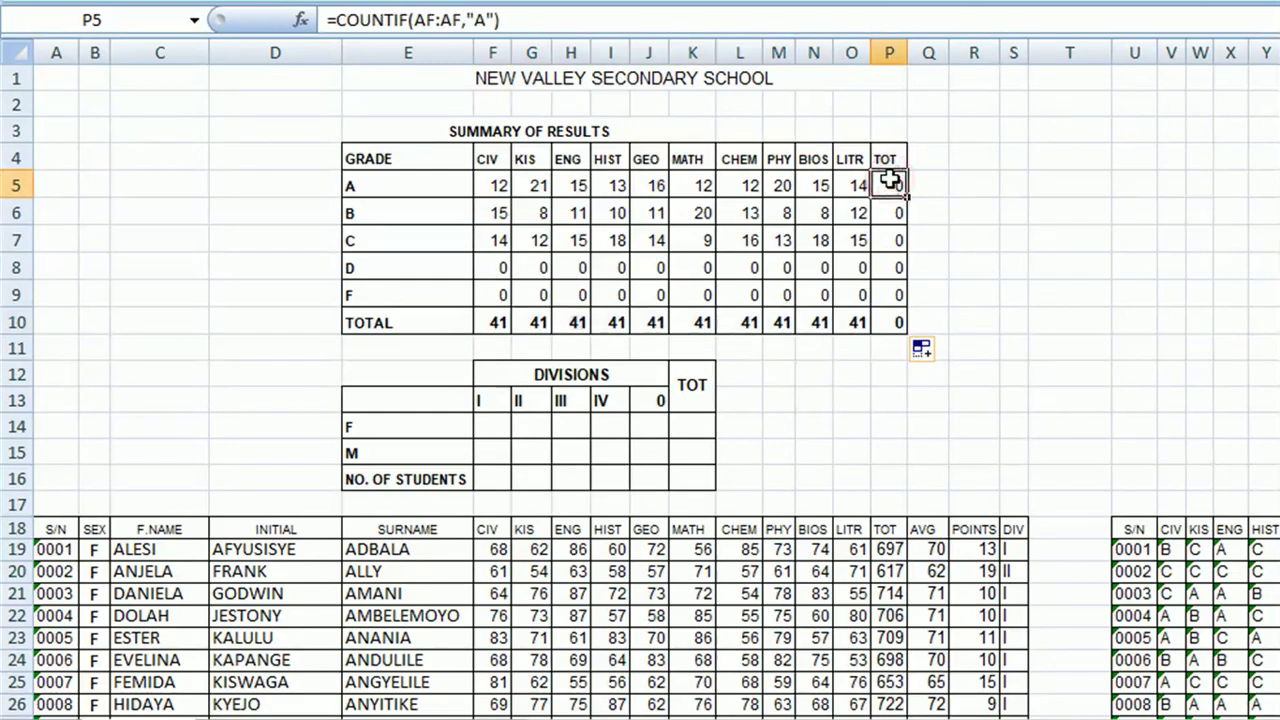
Step: Replace the TOT column with =SUM(F5:O5) filled down, giving 150, 116, 144, 0, 0
key(Delete)
text(=)
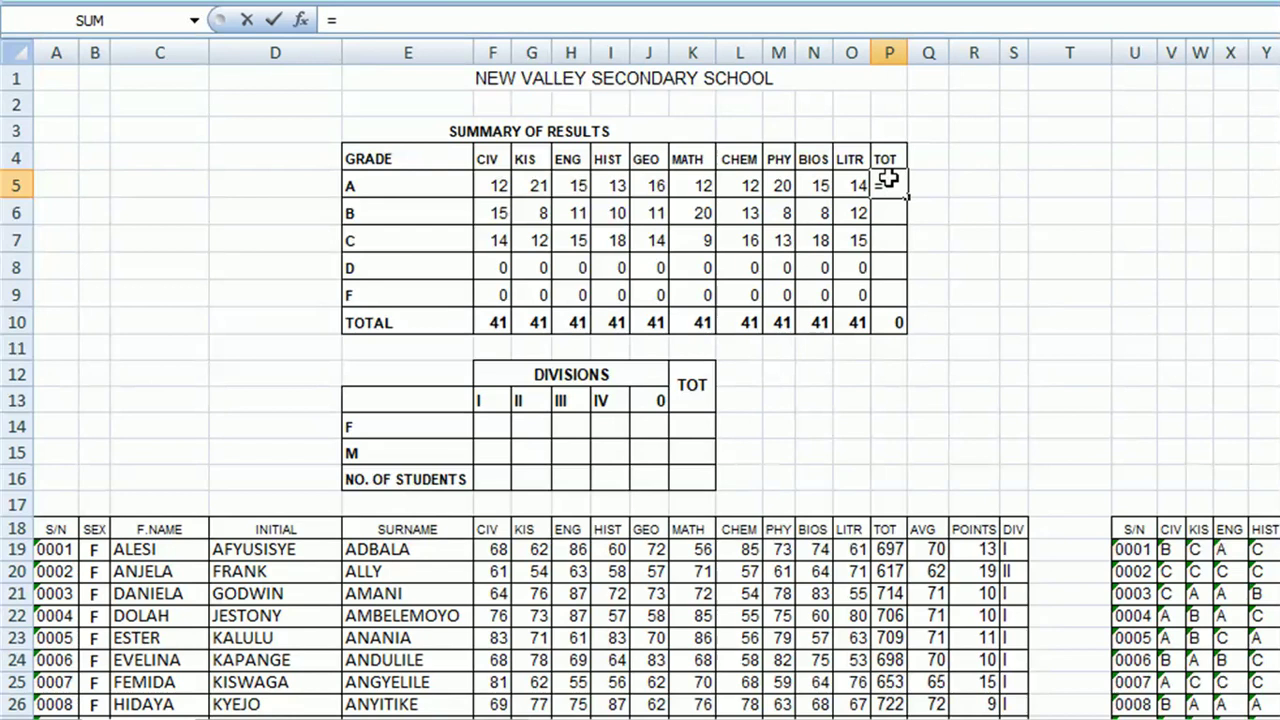
text(SUM)
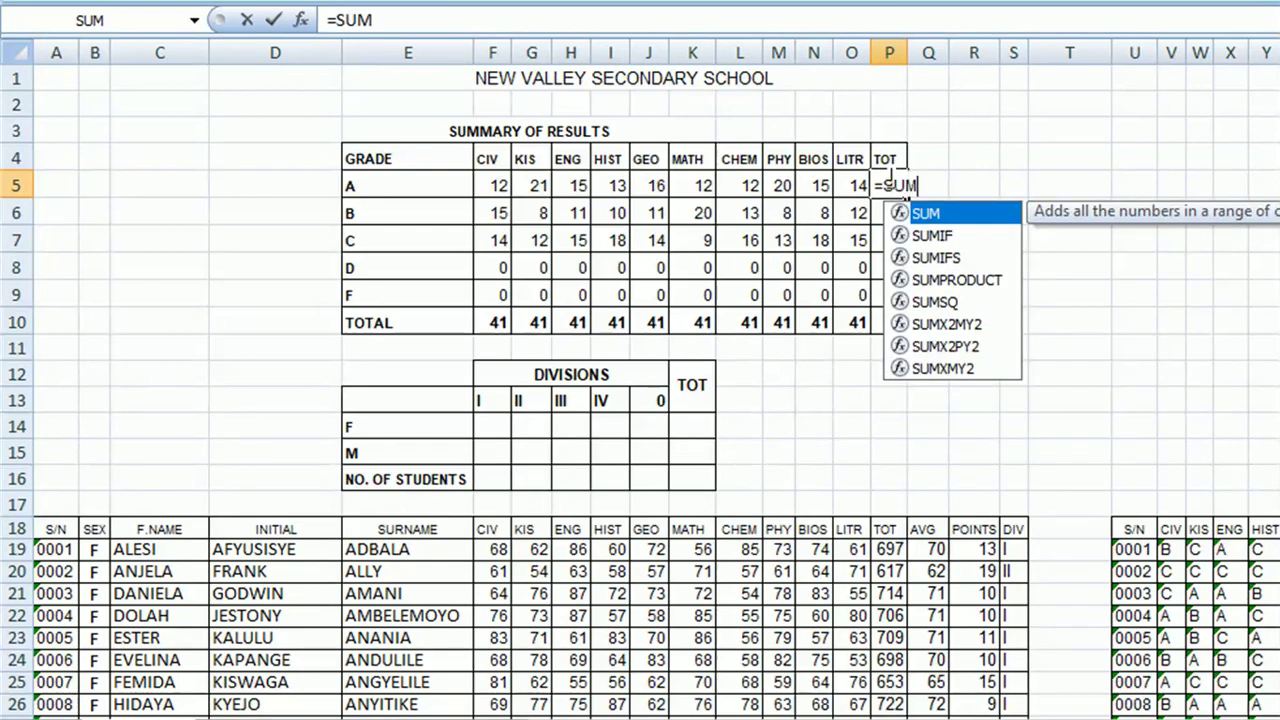
text(()
drag(500, 185, 851, 183)
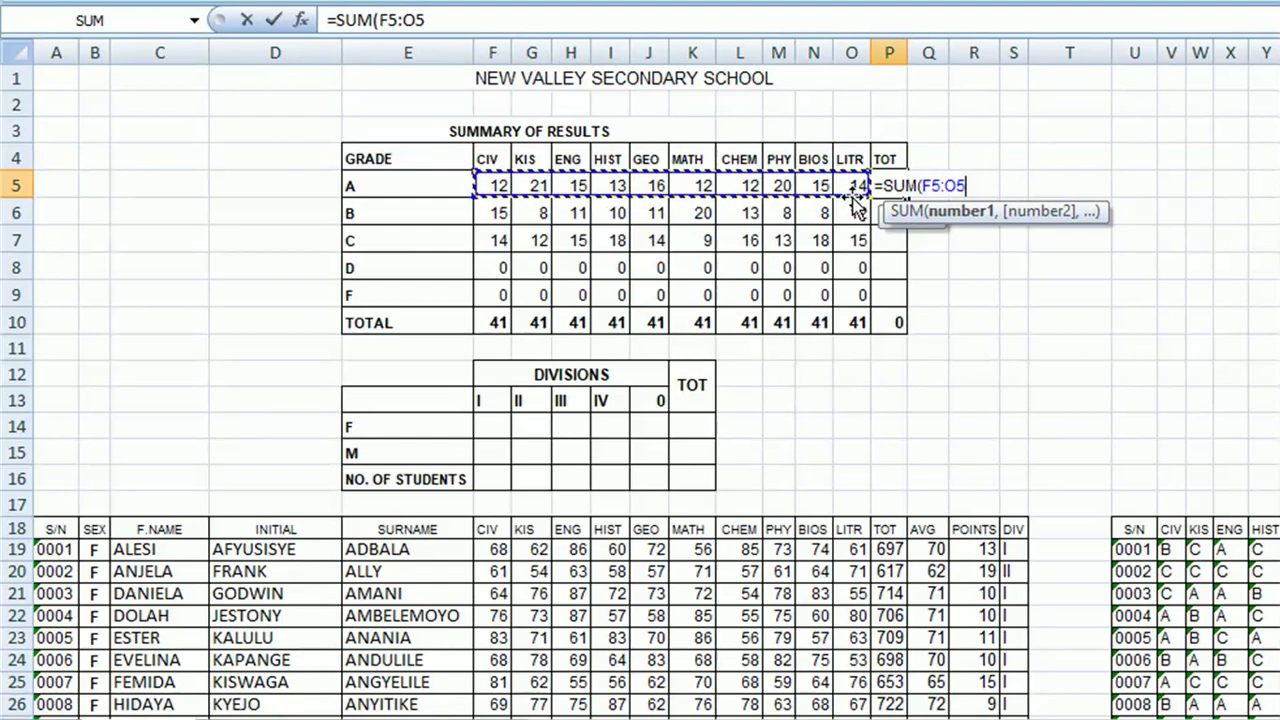
text())
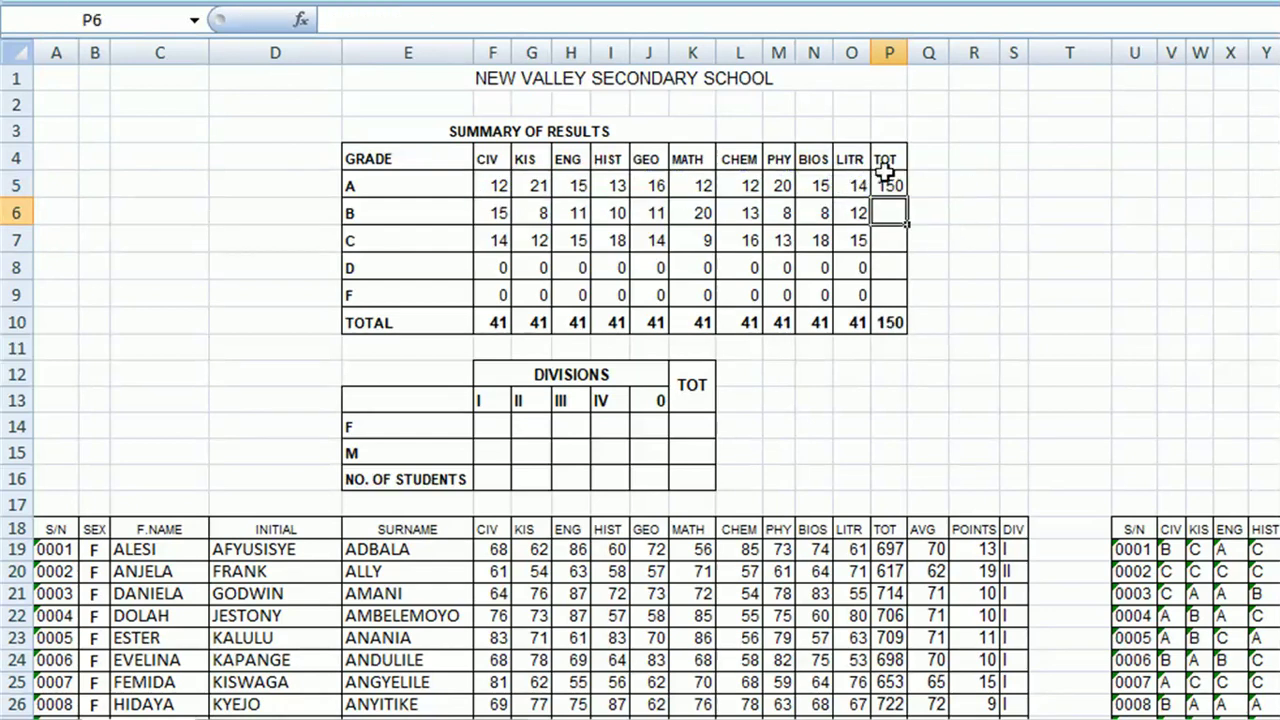
click(889, 184)
drag(908, 202, 900, 297)
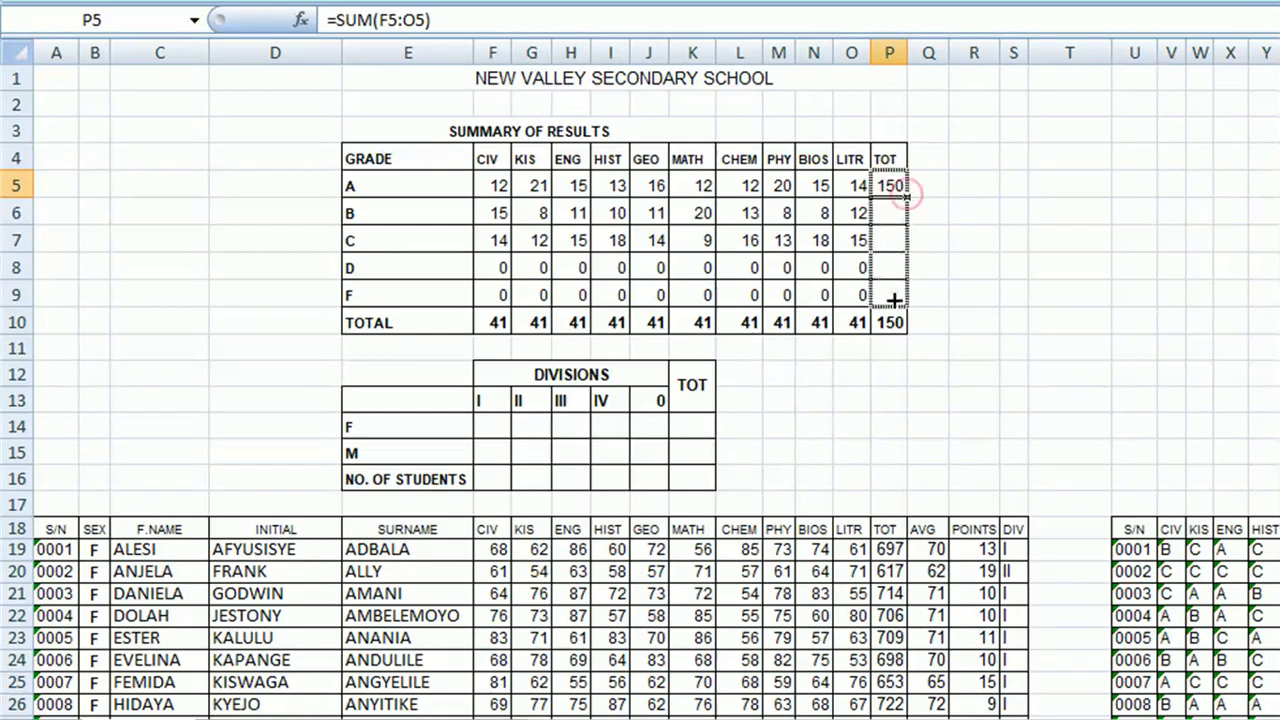
click(1013, 291)
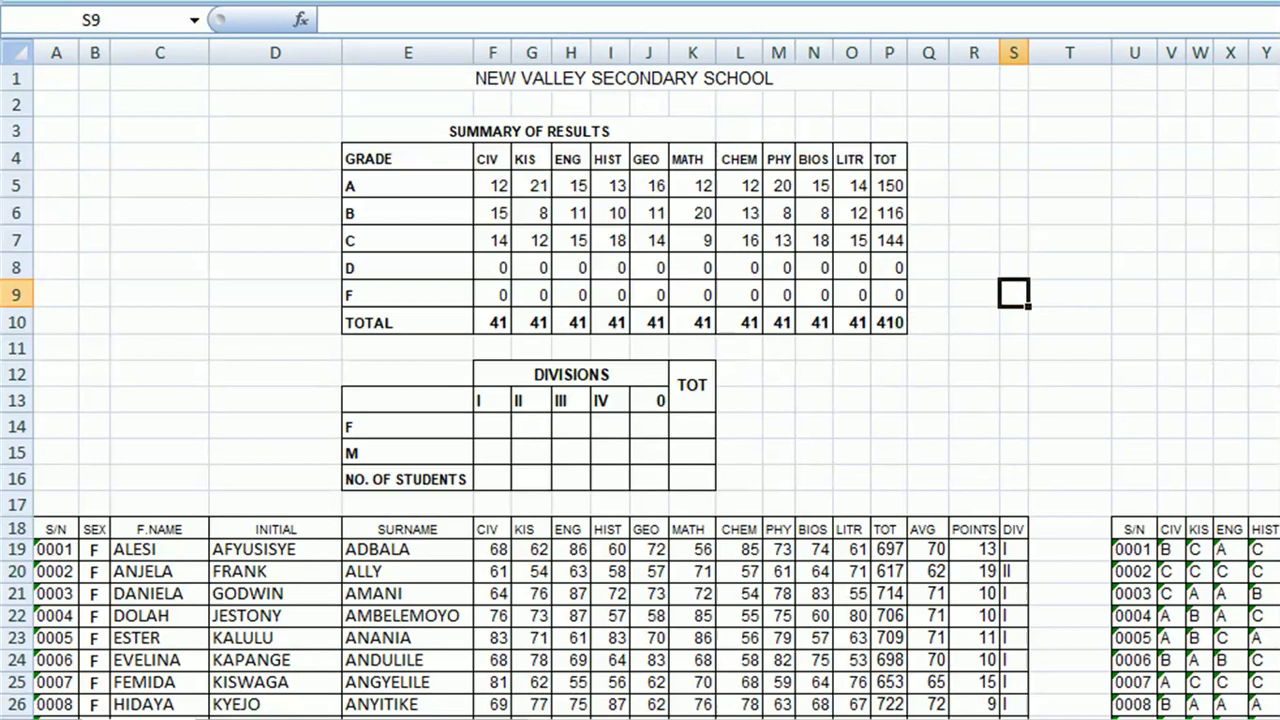
click(492, 184)
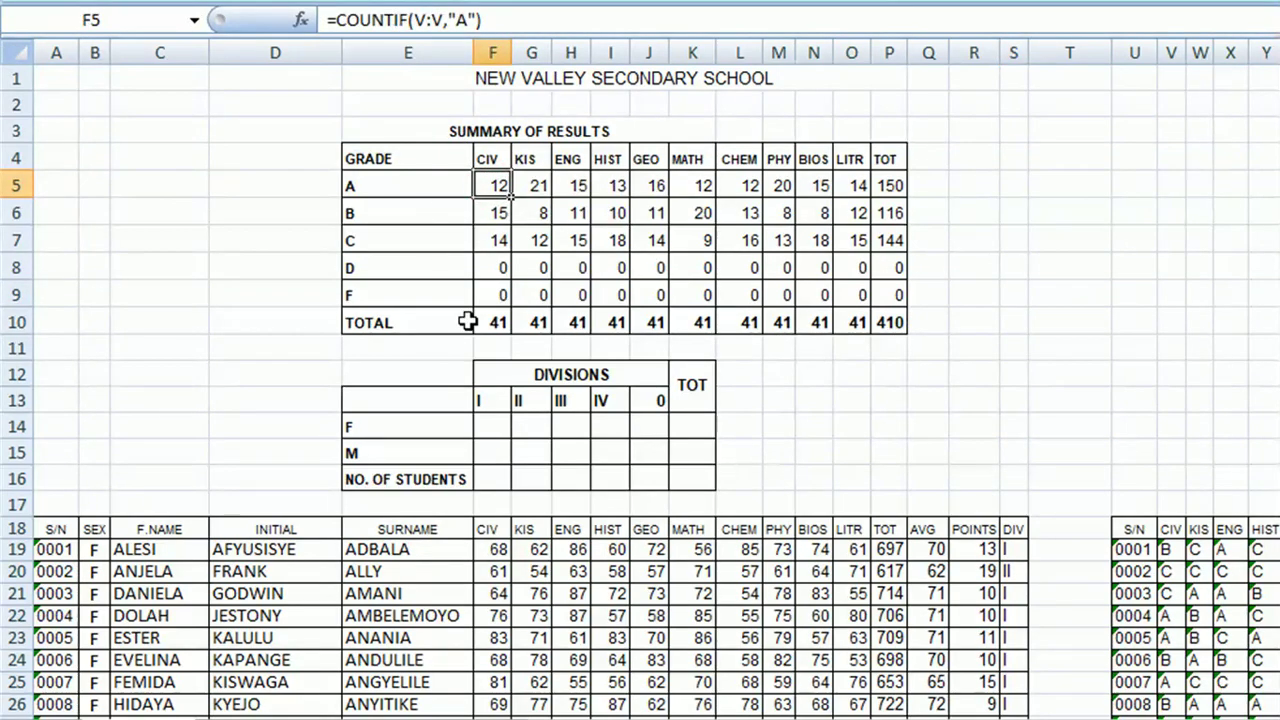
click(505, 427)
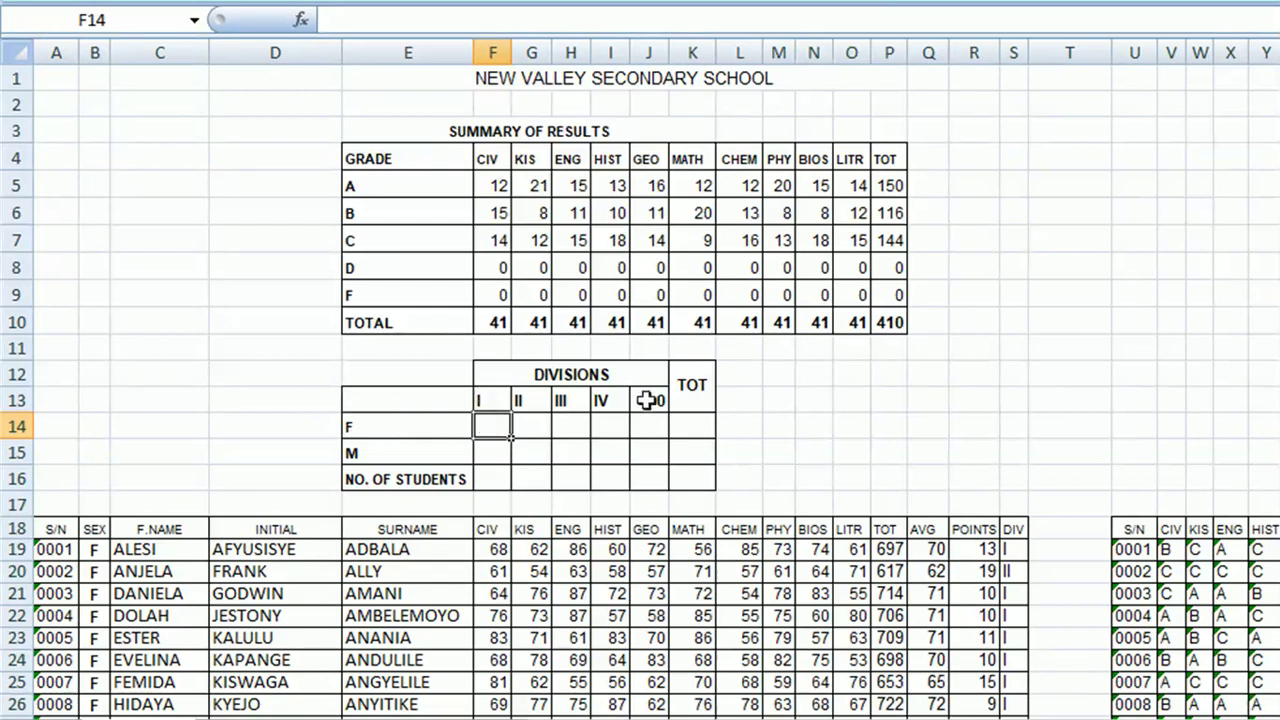
click(1011, 503)
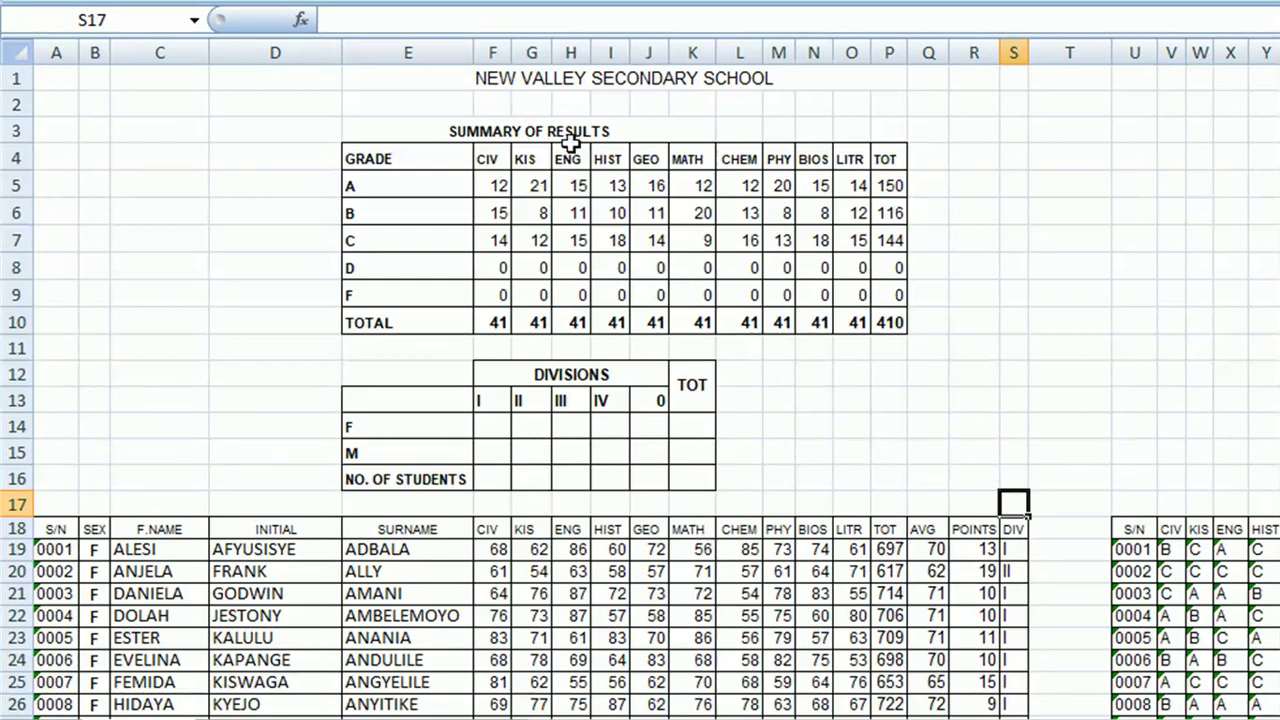
click(498, 182)
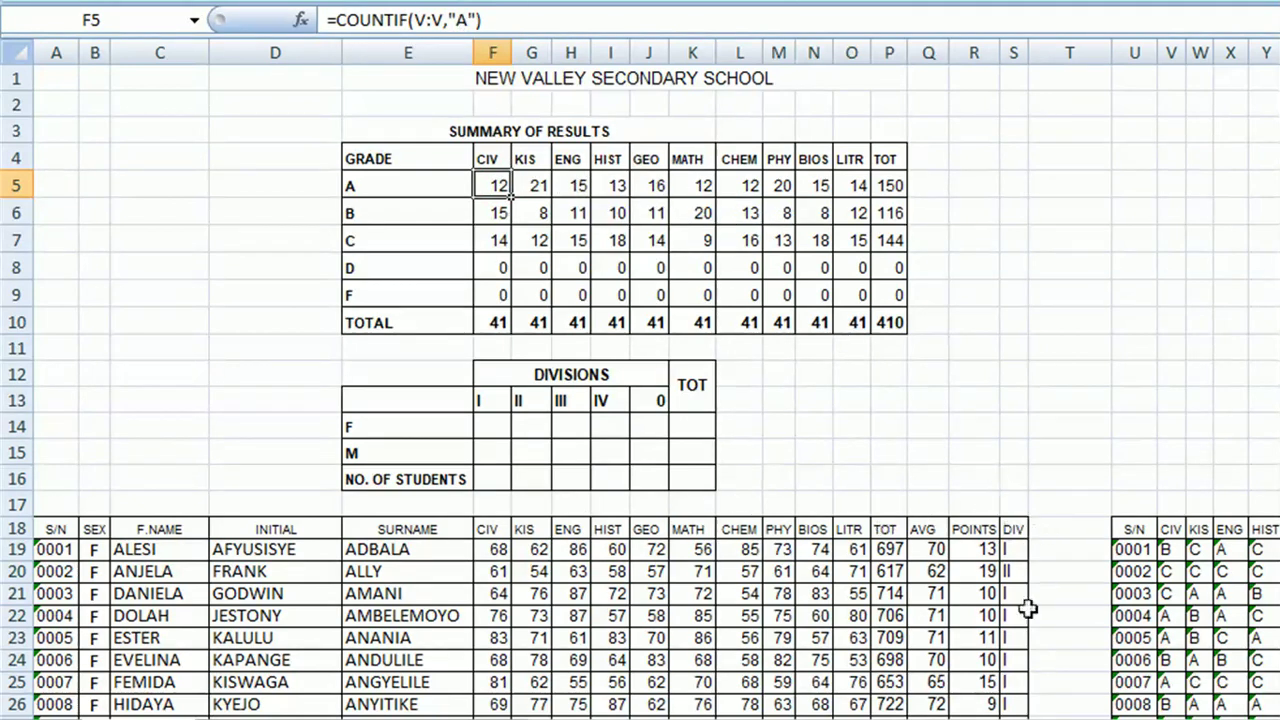
click(929, 430)
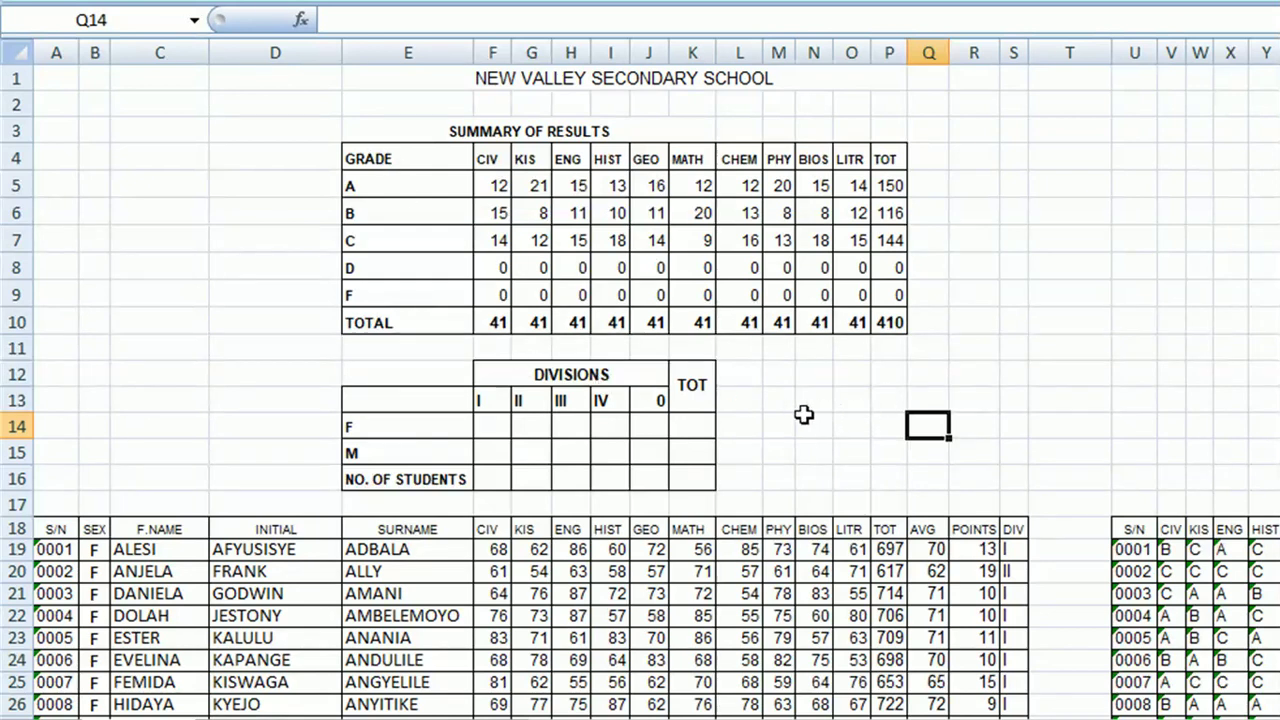
click(499, 427)
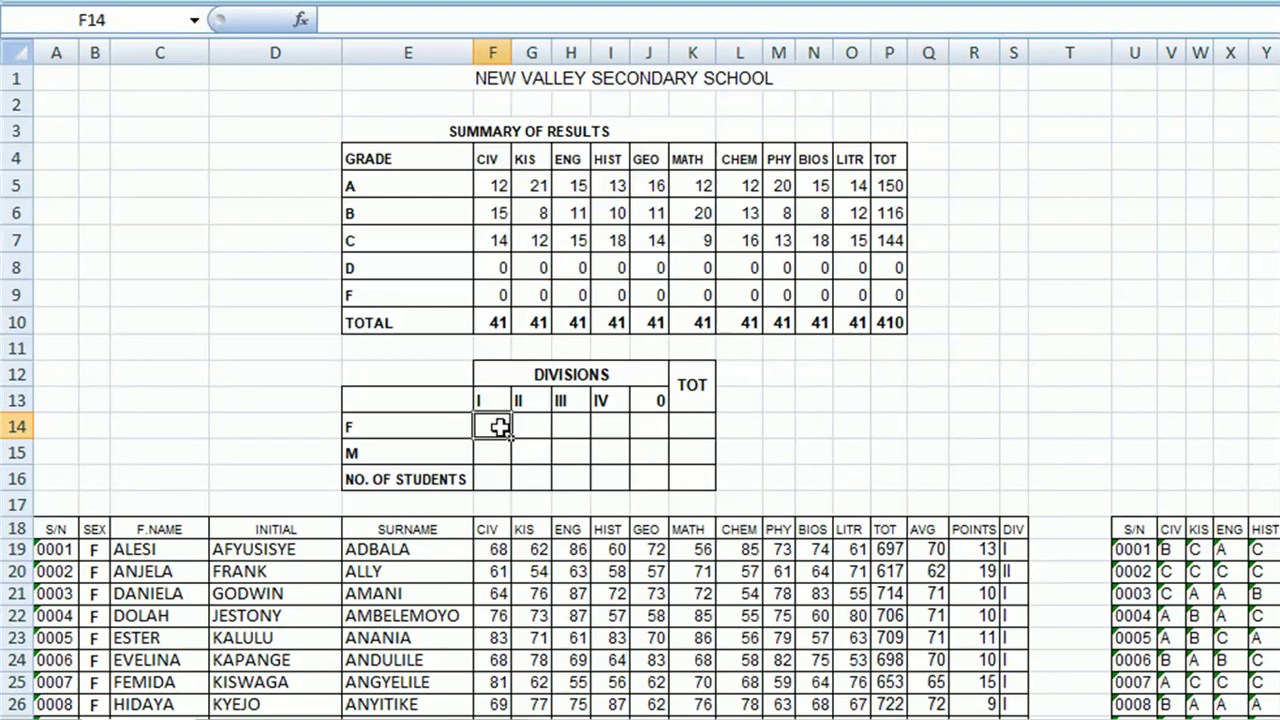
Step: Enter =COUNTIFS(B:B,"F",S:S,F13) in F14 to count 18 division I girls
text(=)
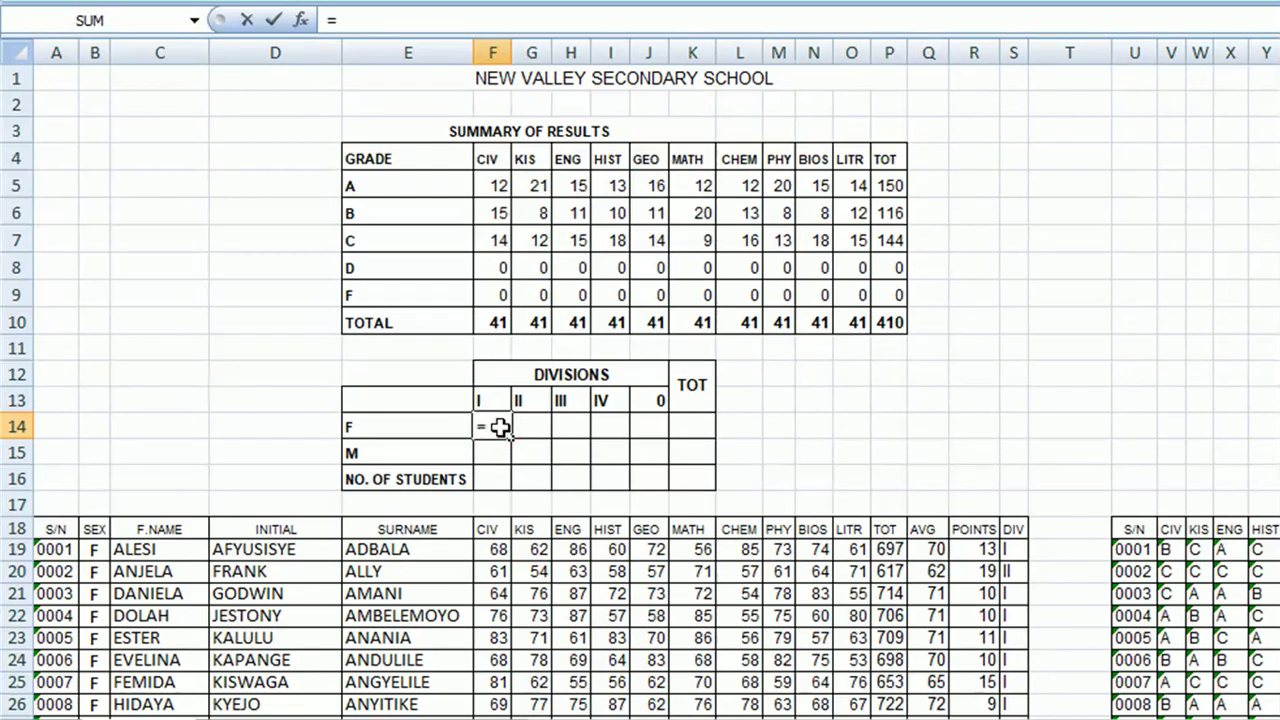
text(CONT)
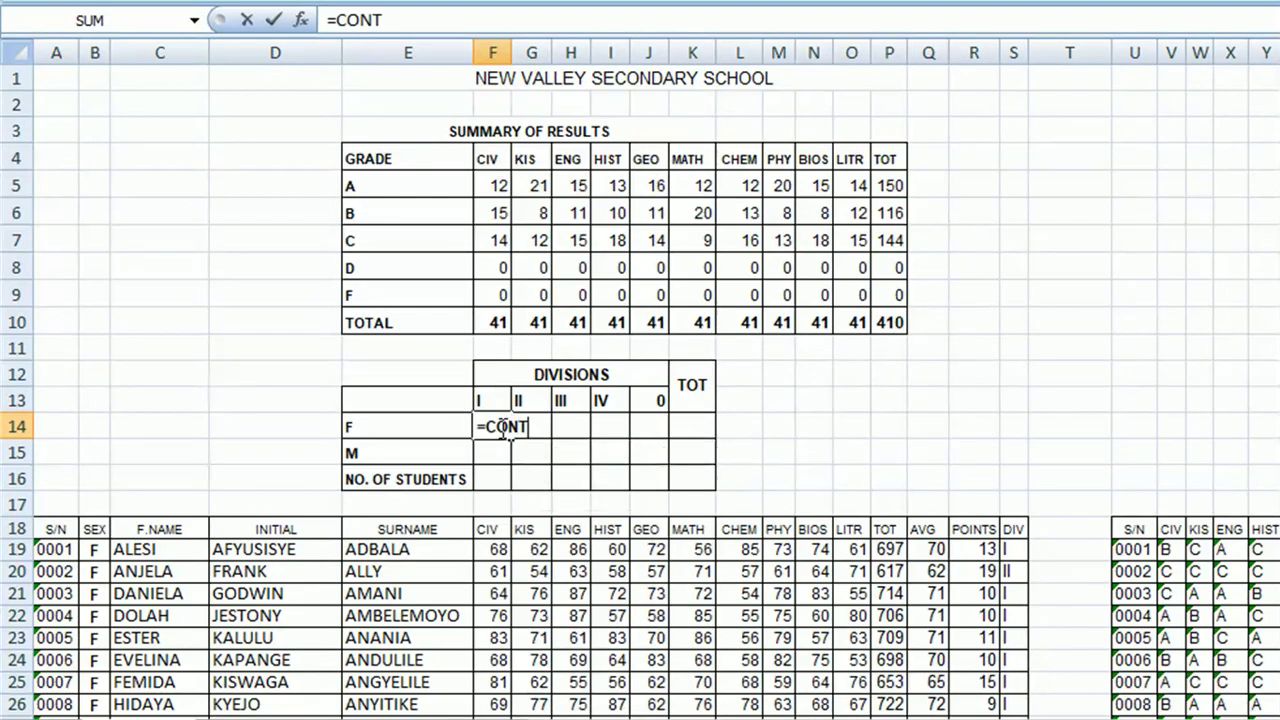
key(BackSpace)
key(BackSpace)
text(UNT)
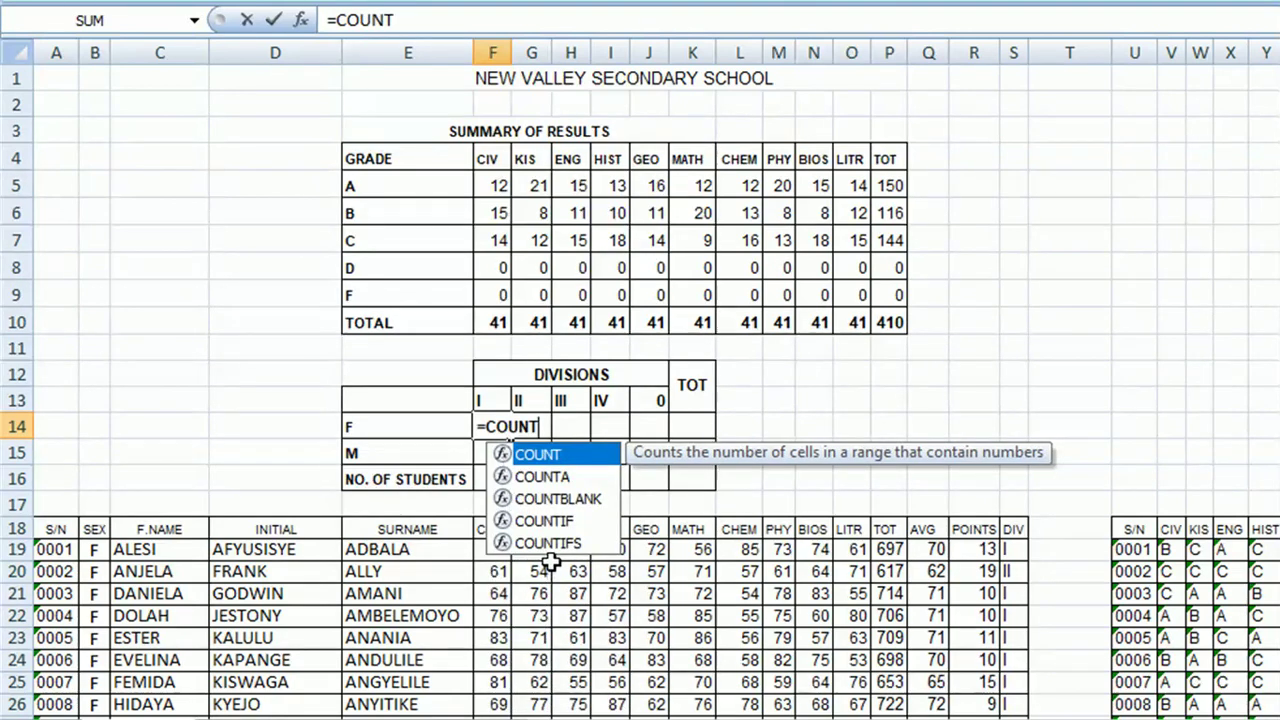
double_click(548, 542)
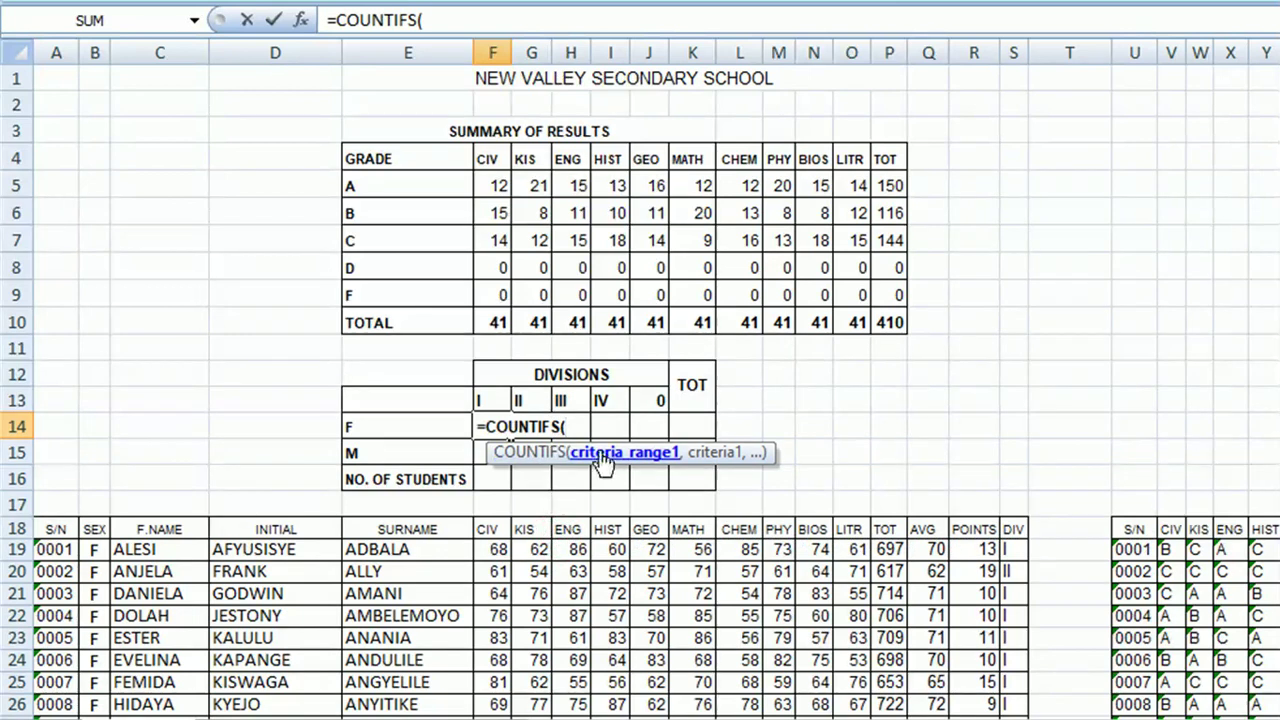
click(96, 40)
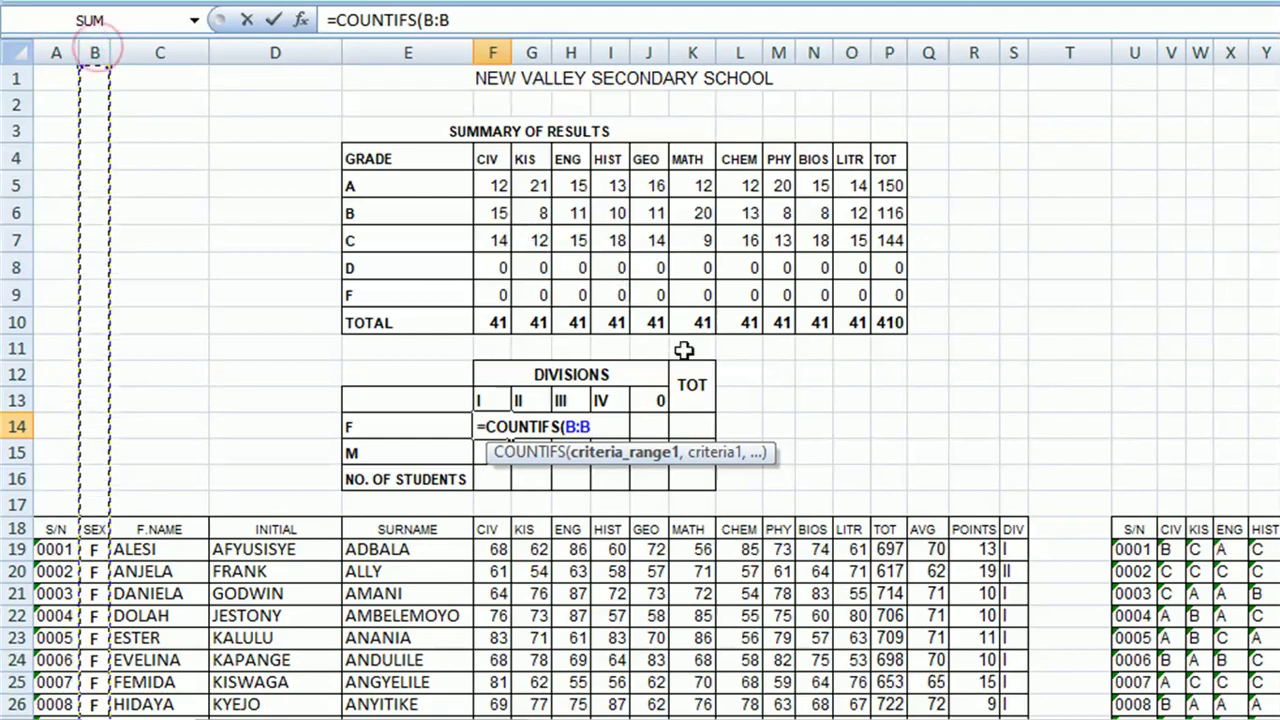
text(,"F")
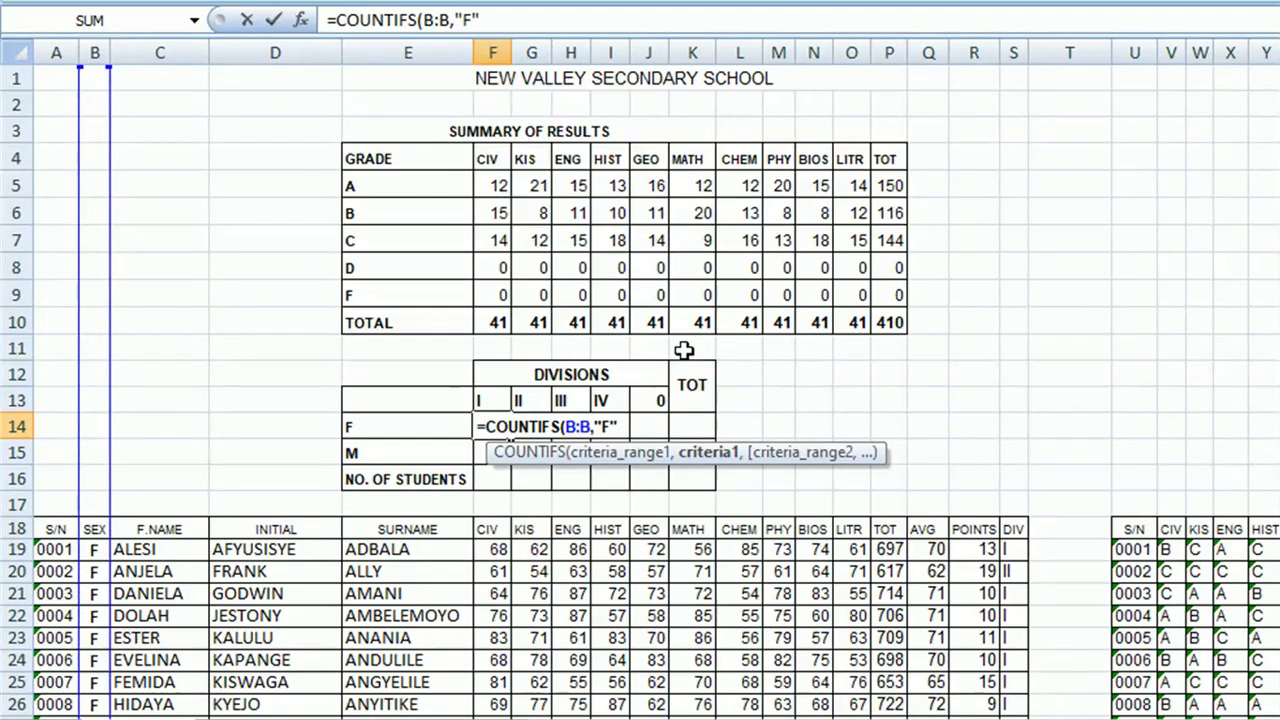
text(,)
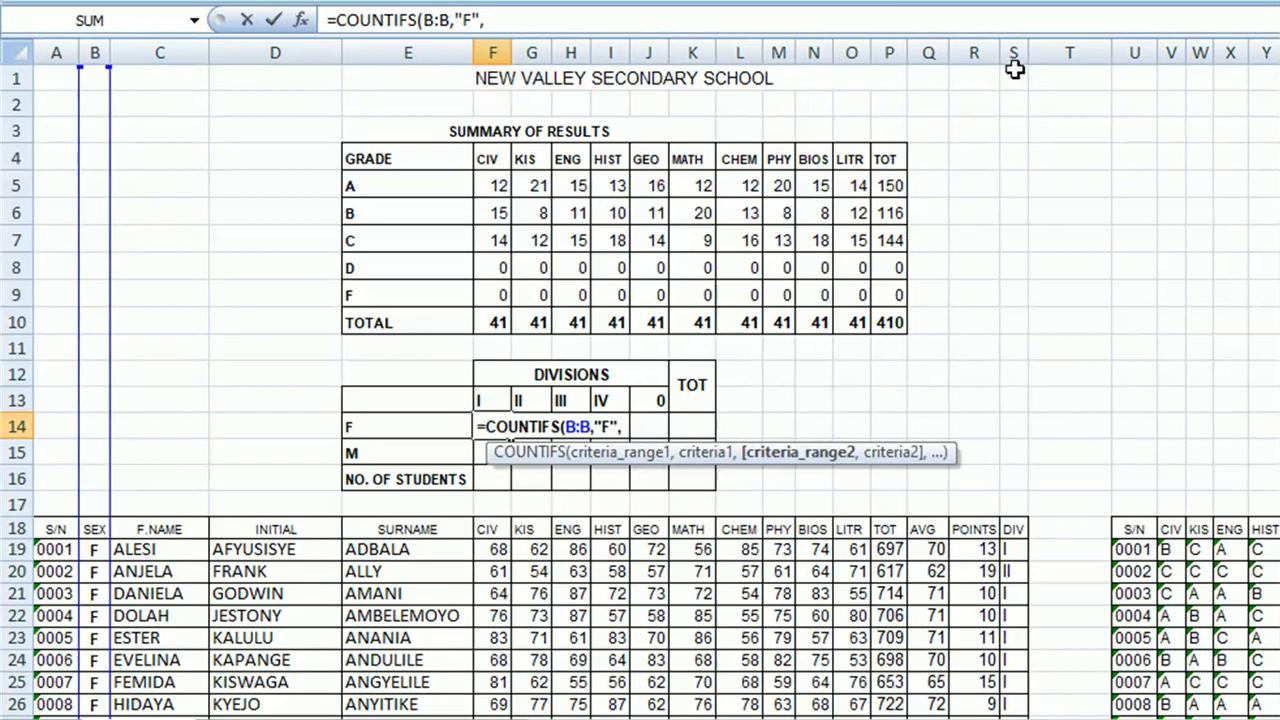
click(1013, 42)
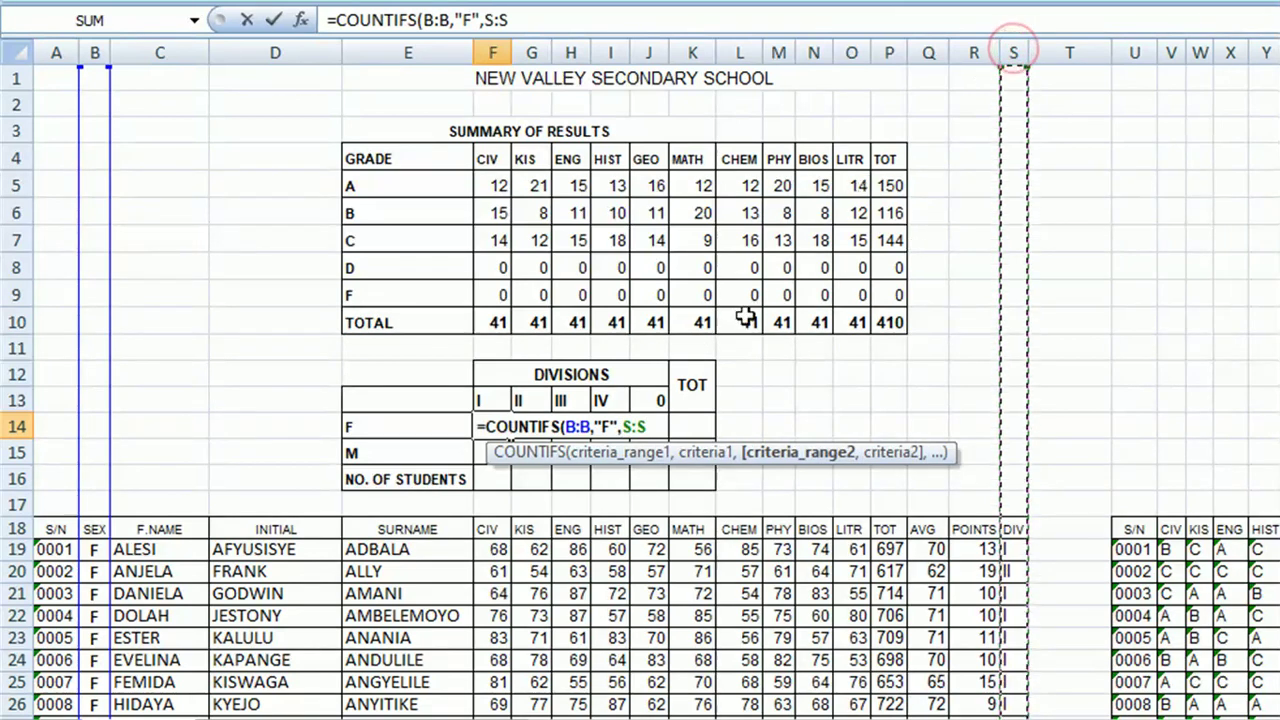
text(,)
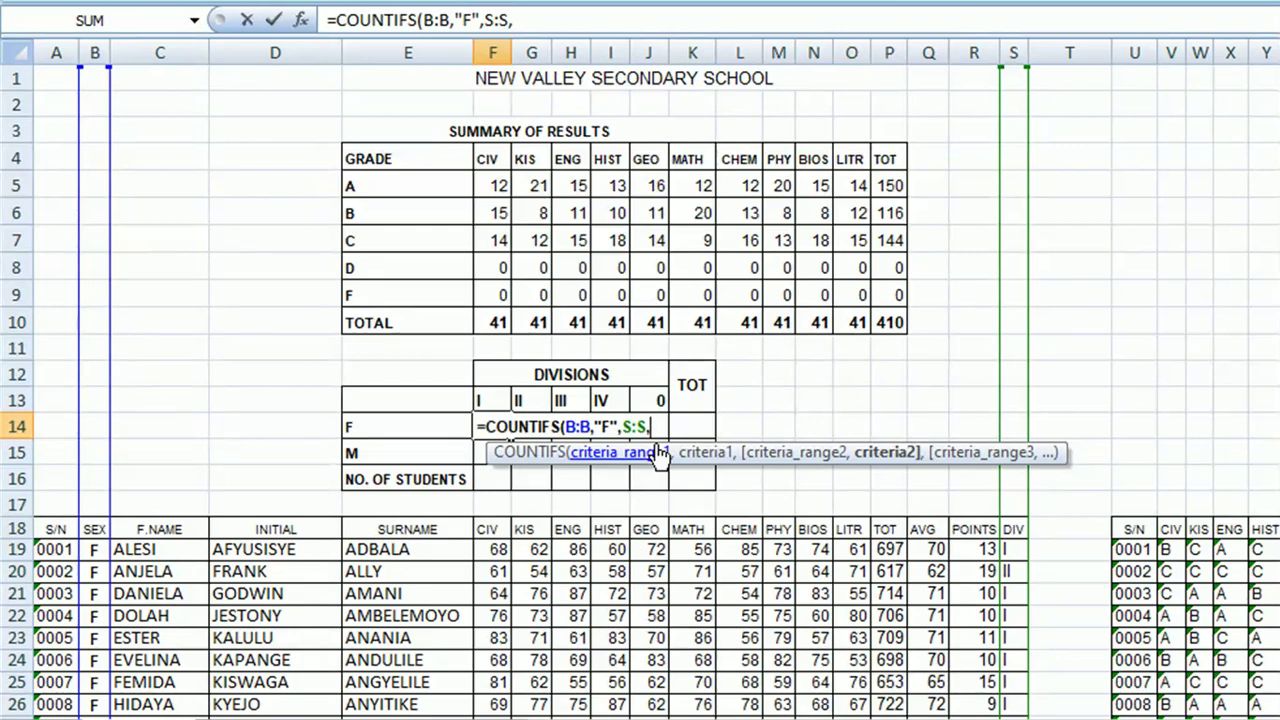
text(F13)
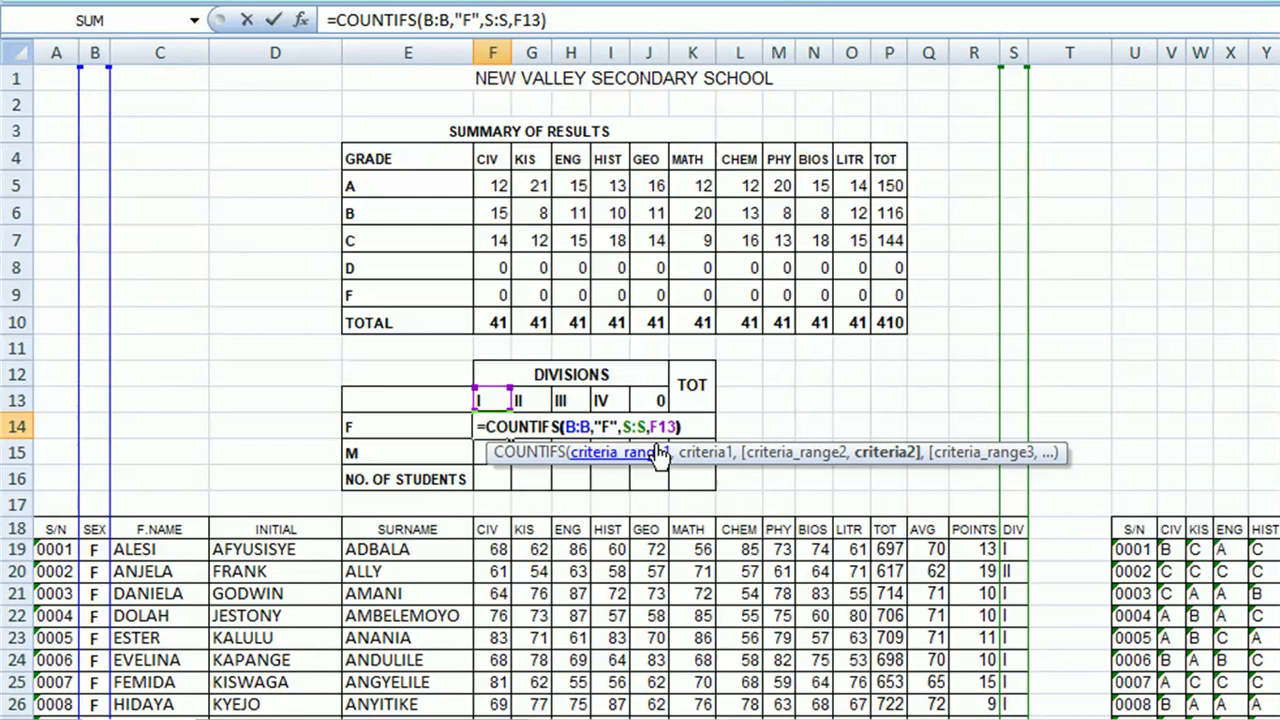
key(Return)
Step: Fill the girls' count formula from F14 across to J14
click(490, 420)
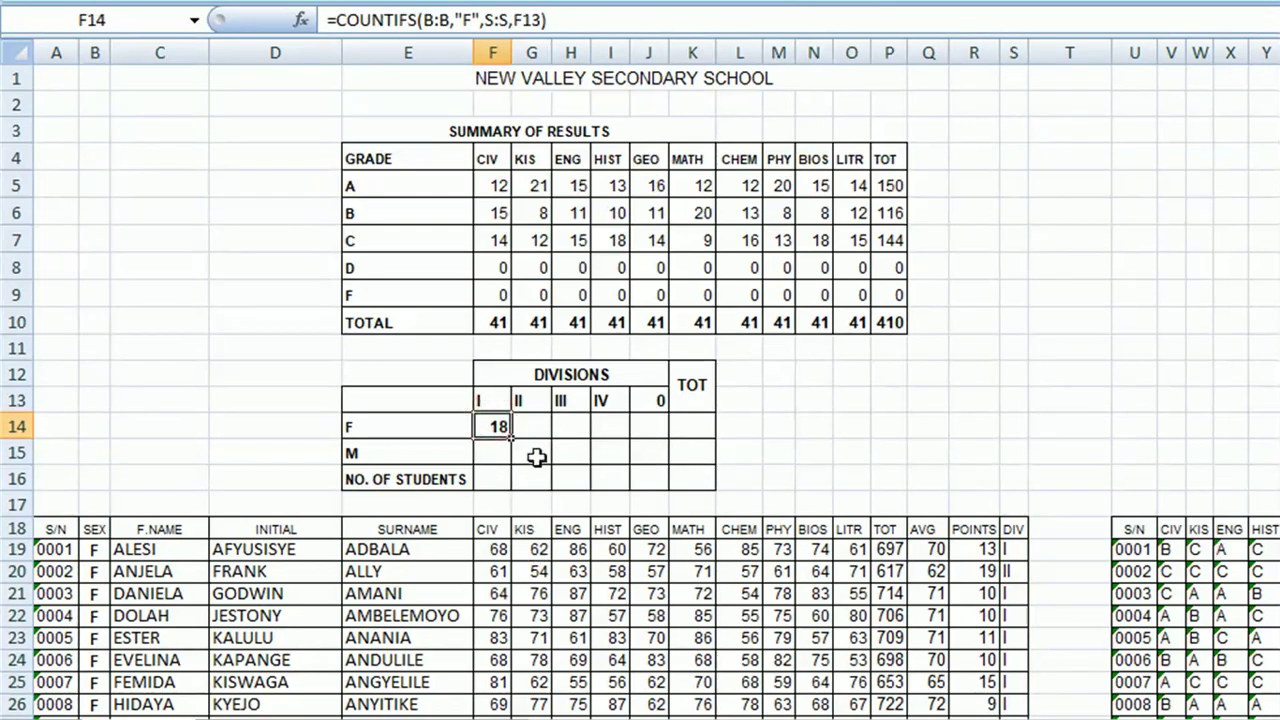
drag(512, 437, 660, 438)
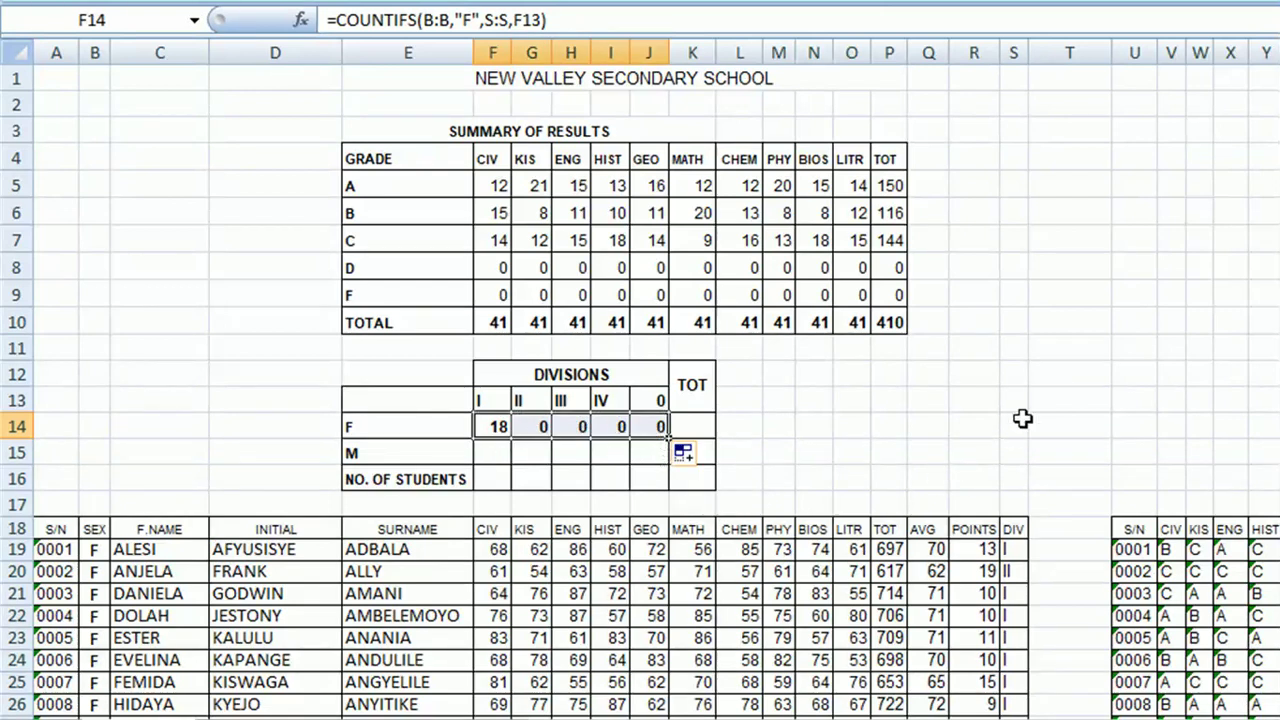
click(531, 427)
click(491, 452)
Step: Enter =COUNTIFS(B:B,"M",S:S,F13) in F15 to count 22 division I boys
text(=)
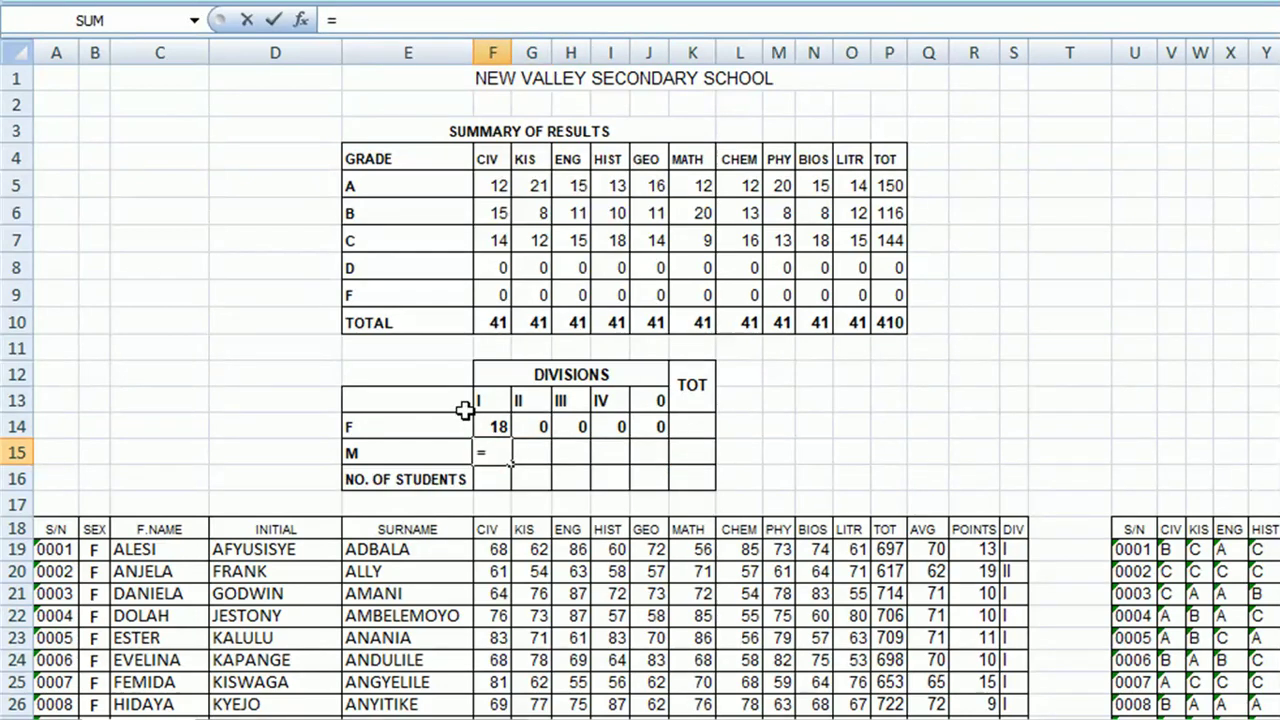
text(COUNT)
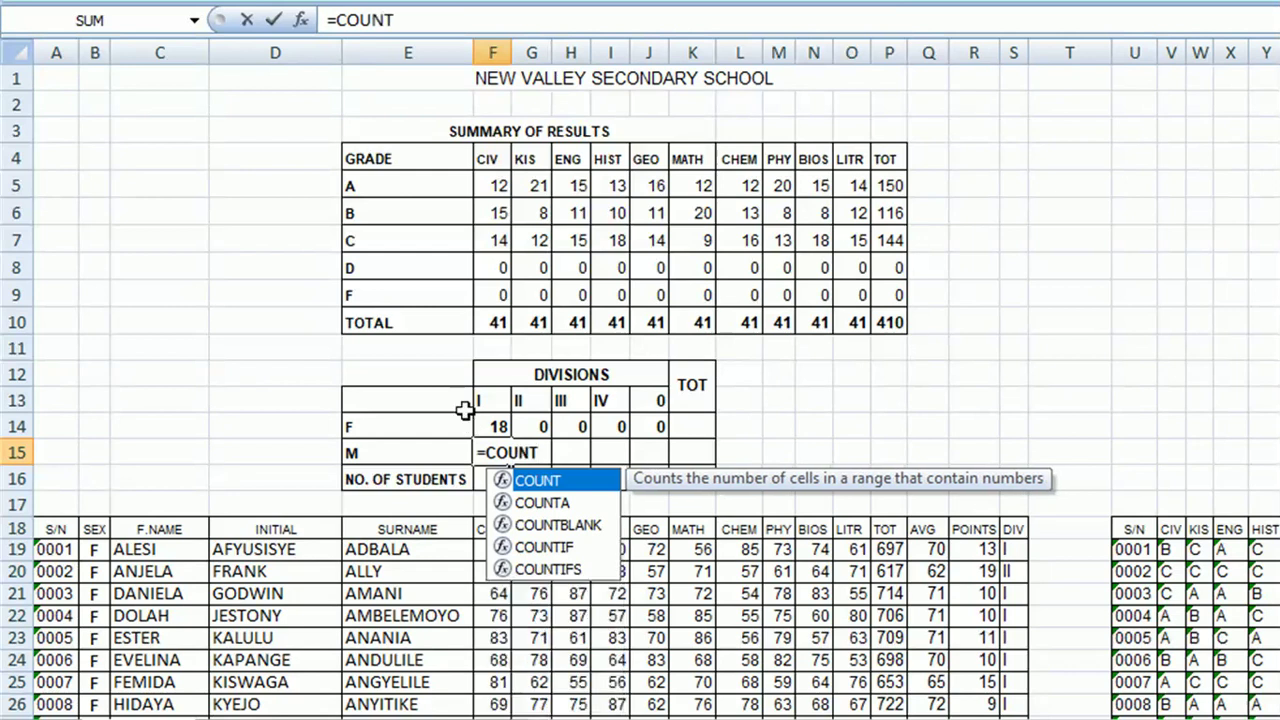
double_click(540, 568)
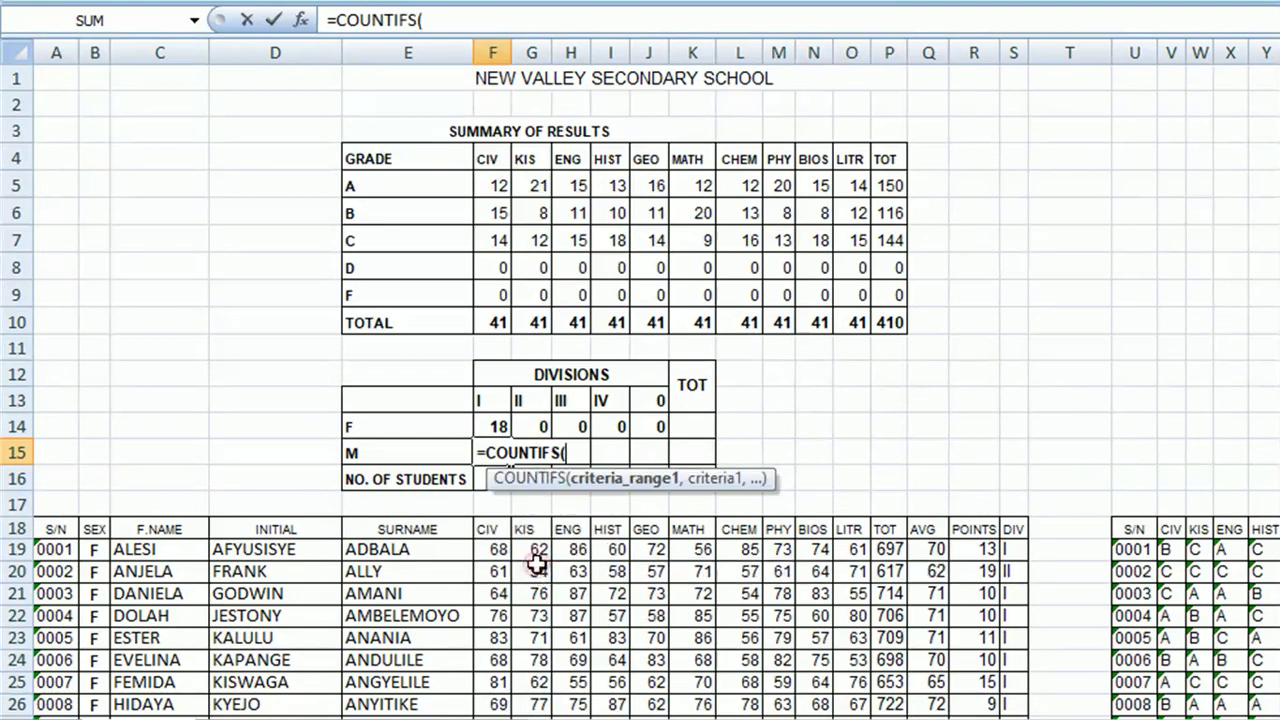
click(100, 44)
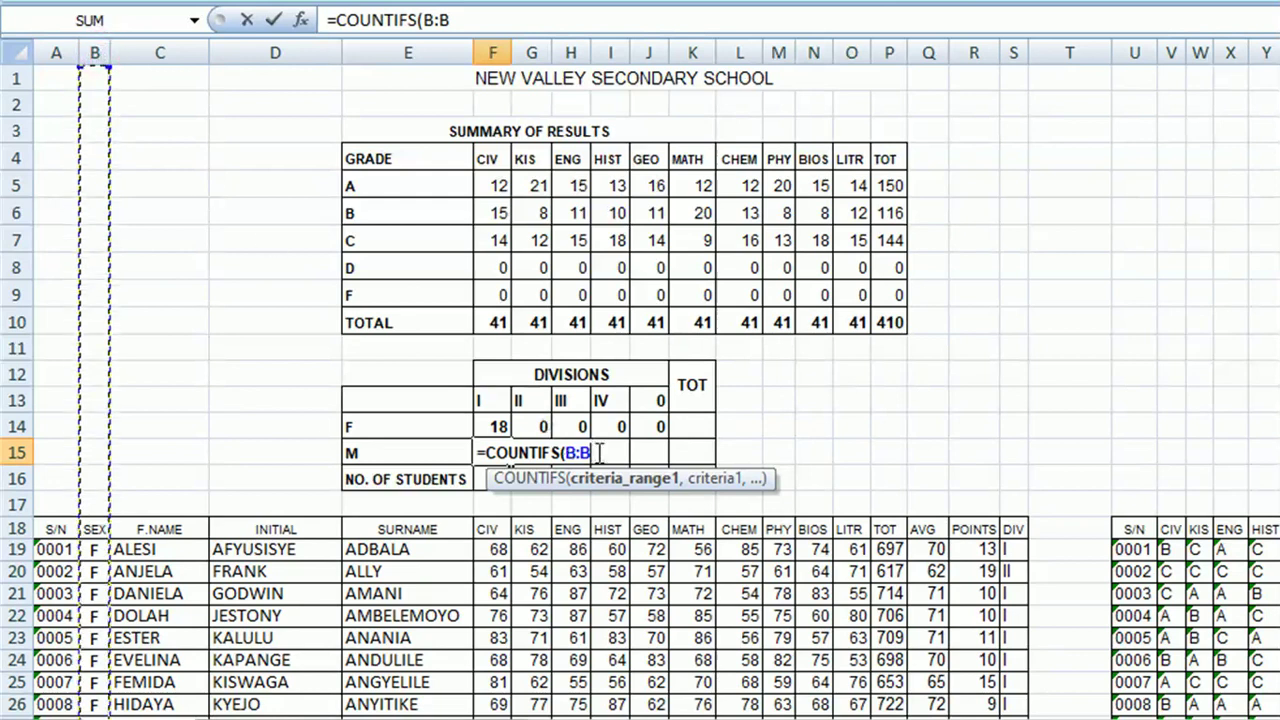
text(,"M)
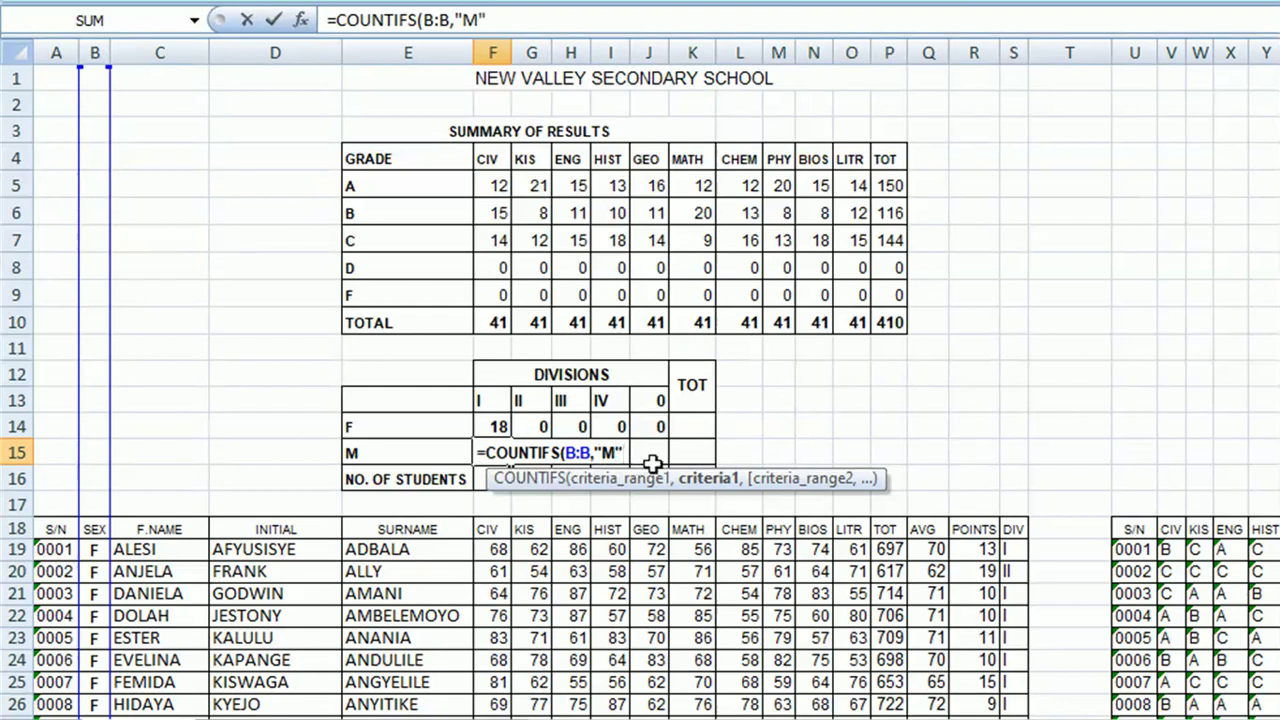
text(,)
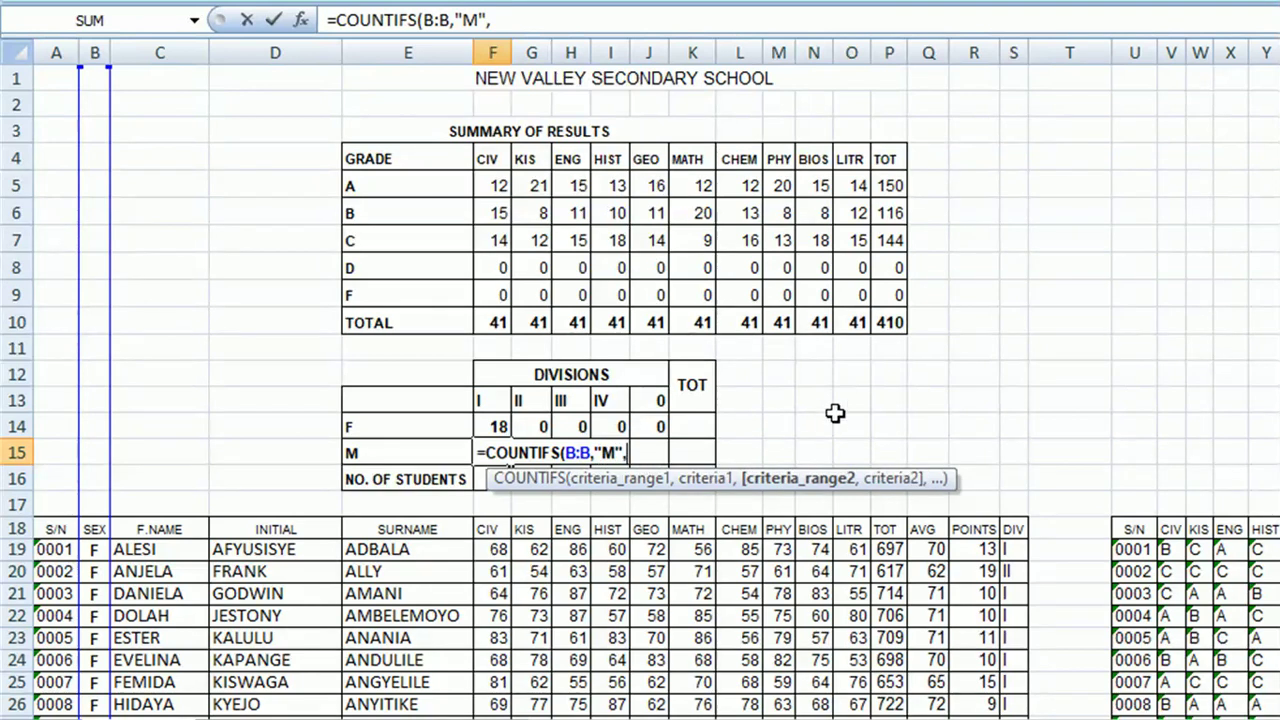
click(1014, 47)
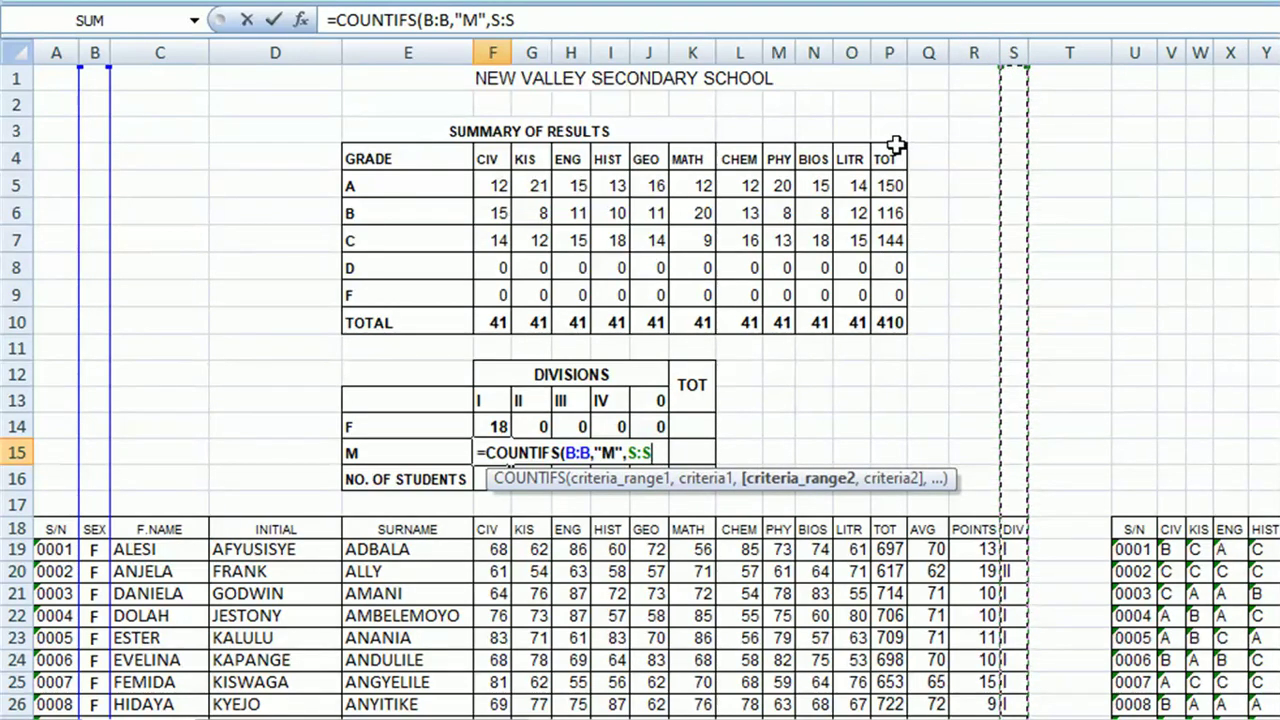
text(,)
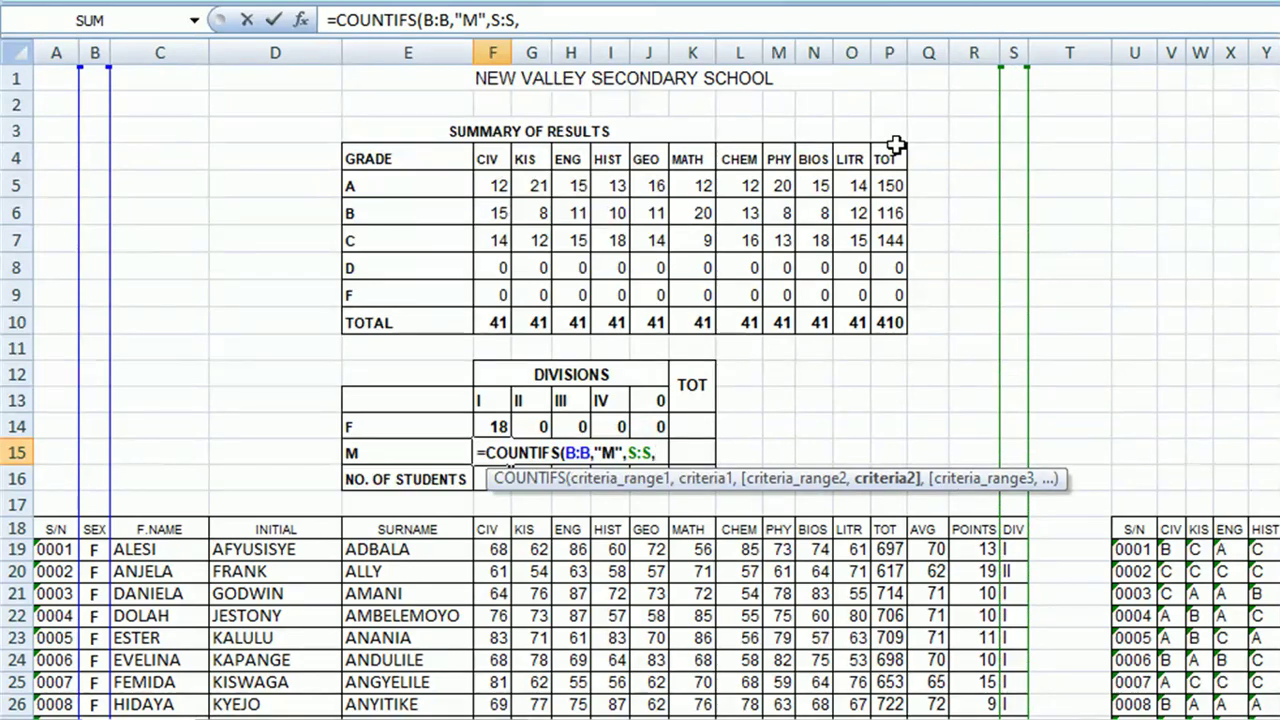
text(F13)
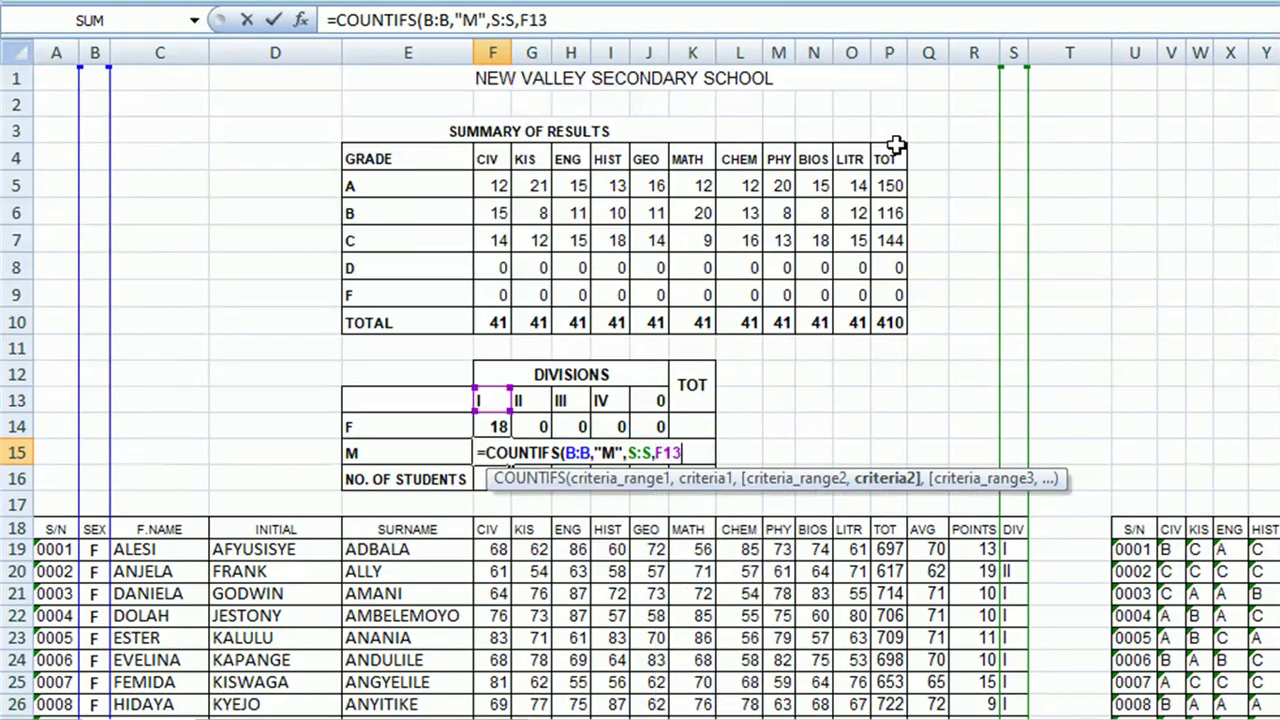
key(Return)
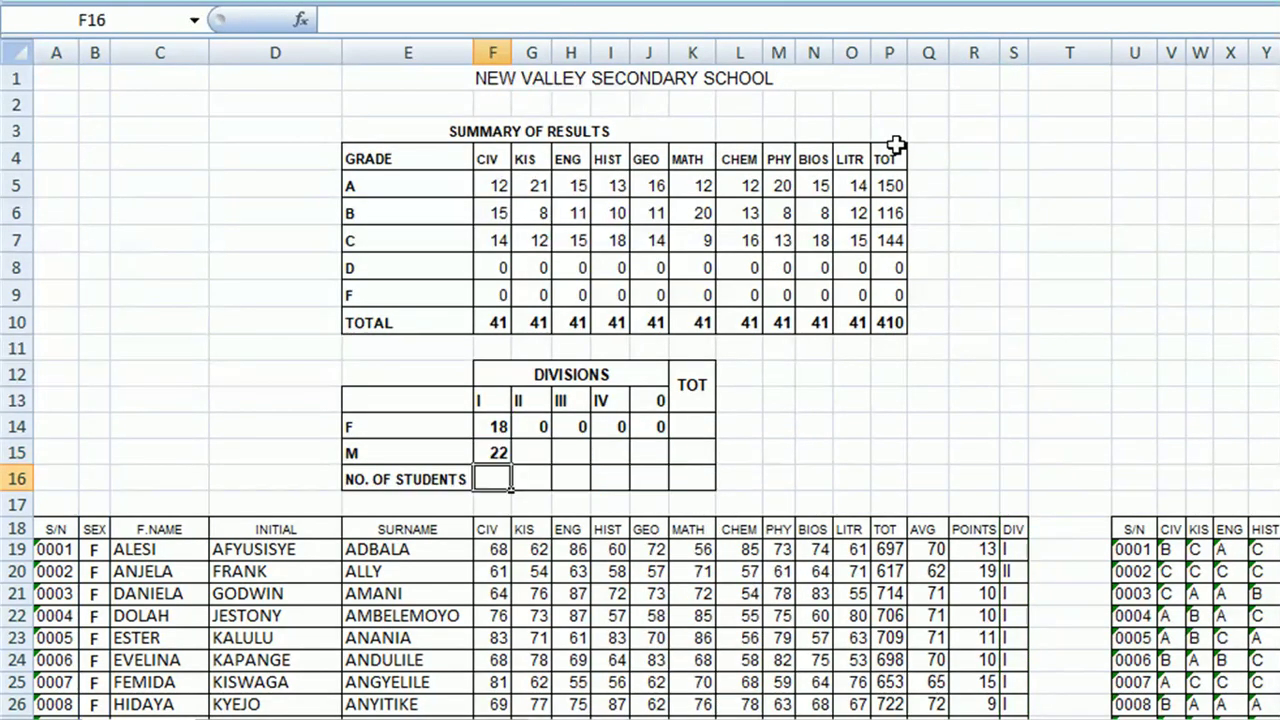
Step: Copy the boys' count formula from F15 across to J15
click(496, 451)
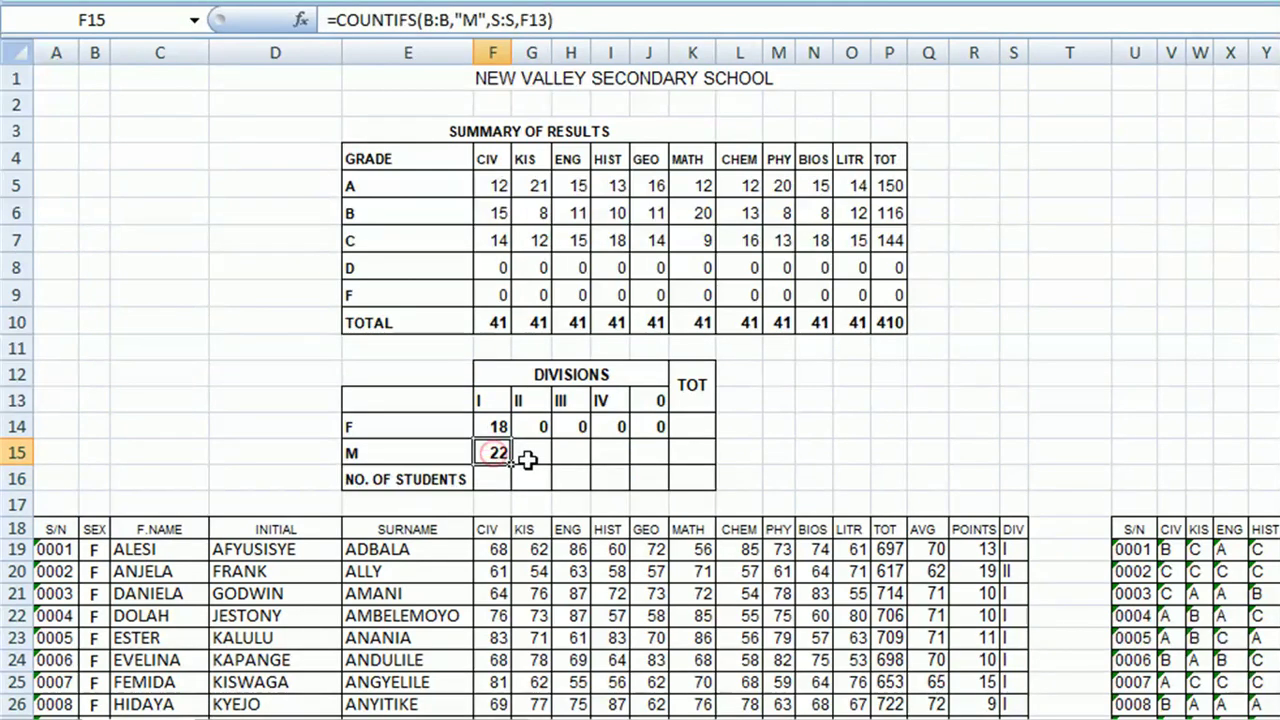
drag(512, 466, 662, 462)
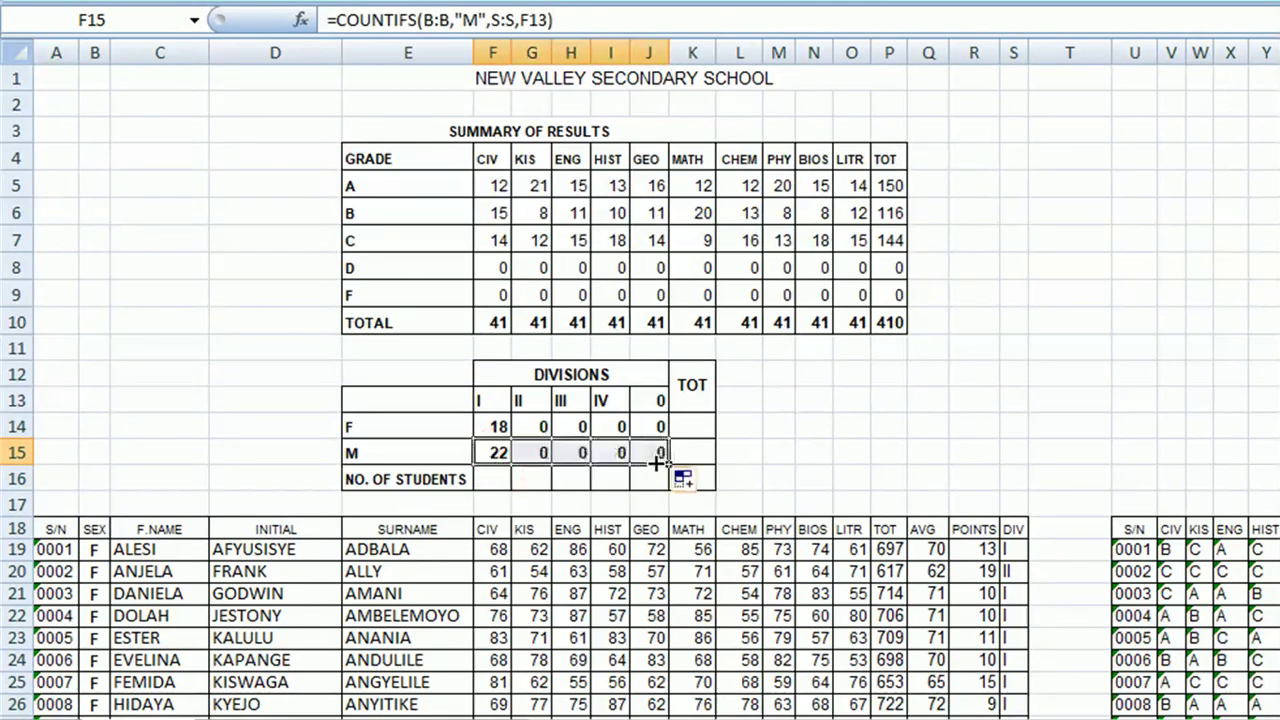
click(501, 474)
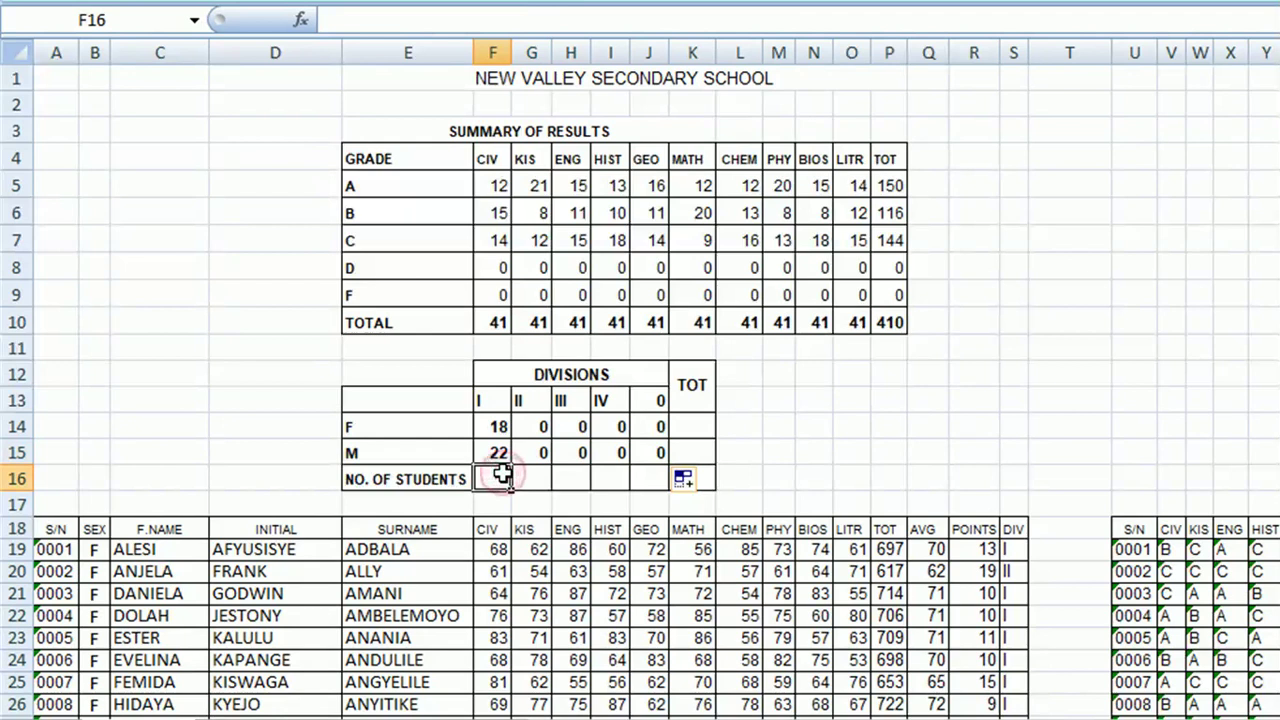
Step: Total division I students with =SUM(F14:F15), giving 40
text(=SUM)
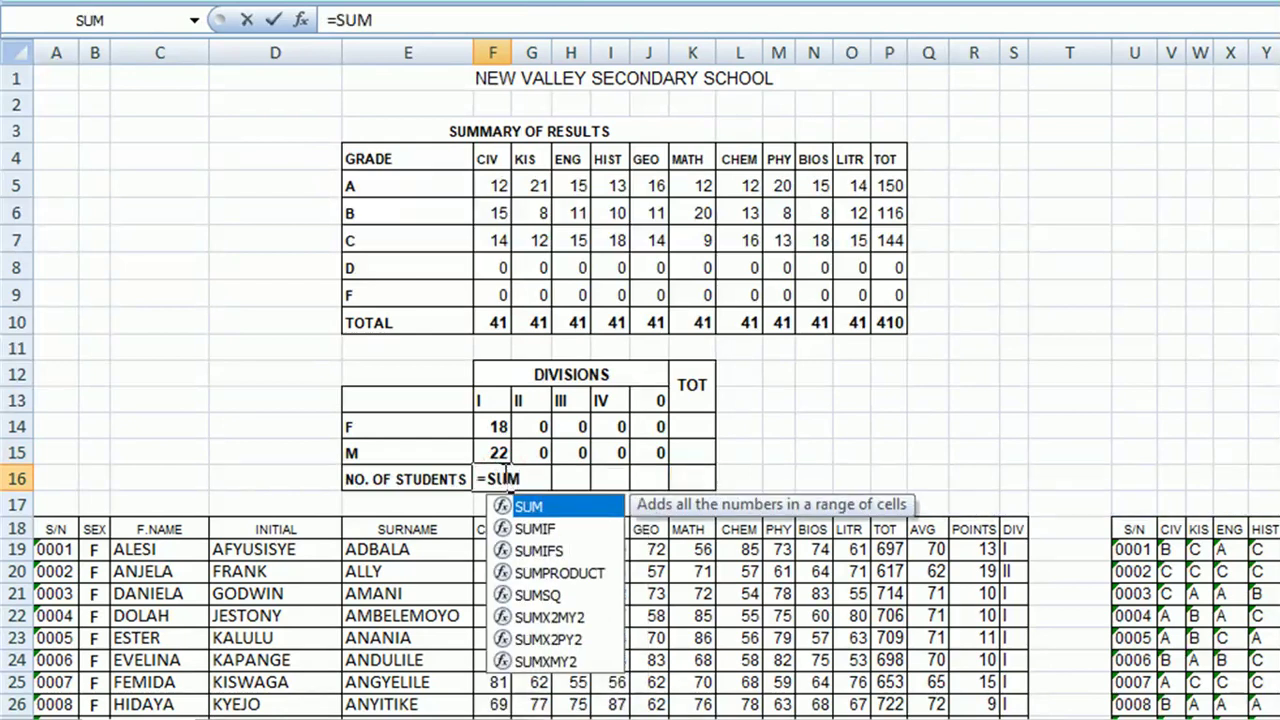
text(()
drag(497, 429, 498, 456)
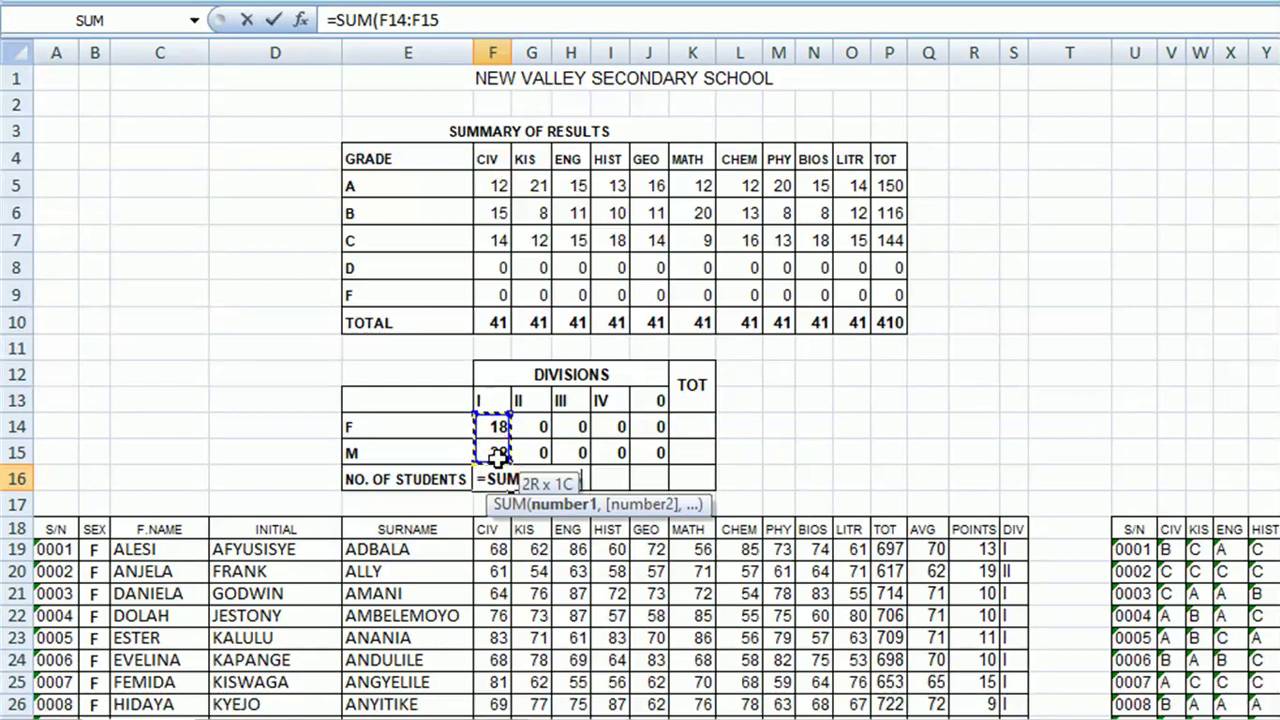
text())
key(Return)
Step: Compare the copied division II girls' formula with F14's, then edit F14's formula
click(520, 427)
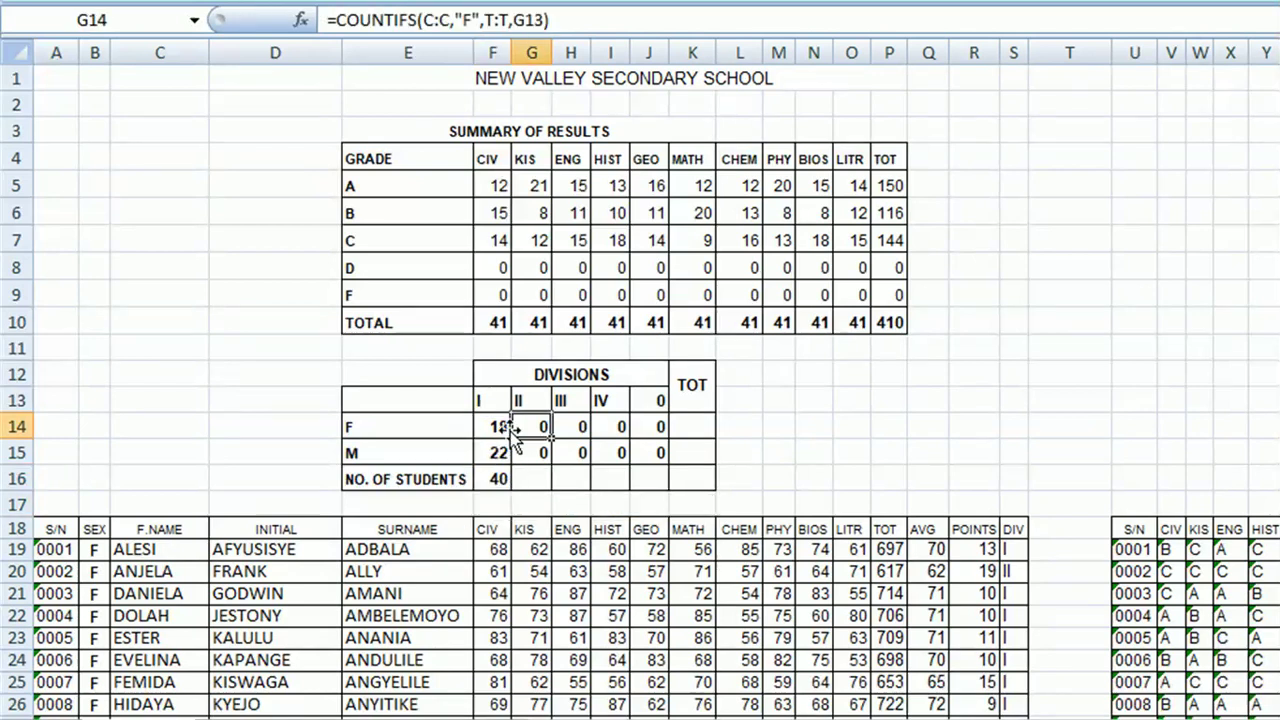
click(492, 420)
click(546, 423)
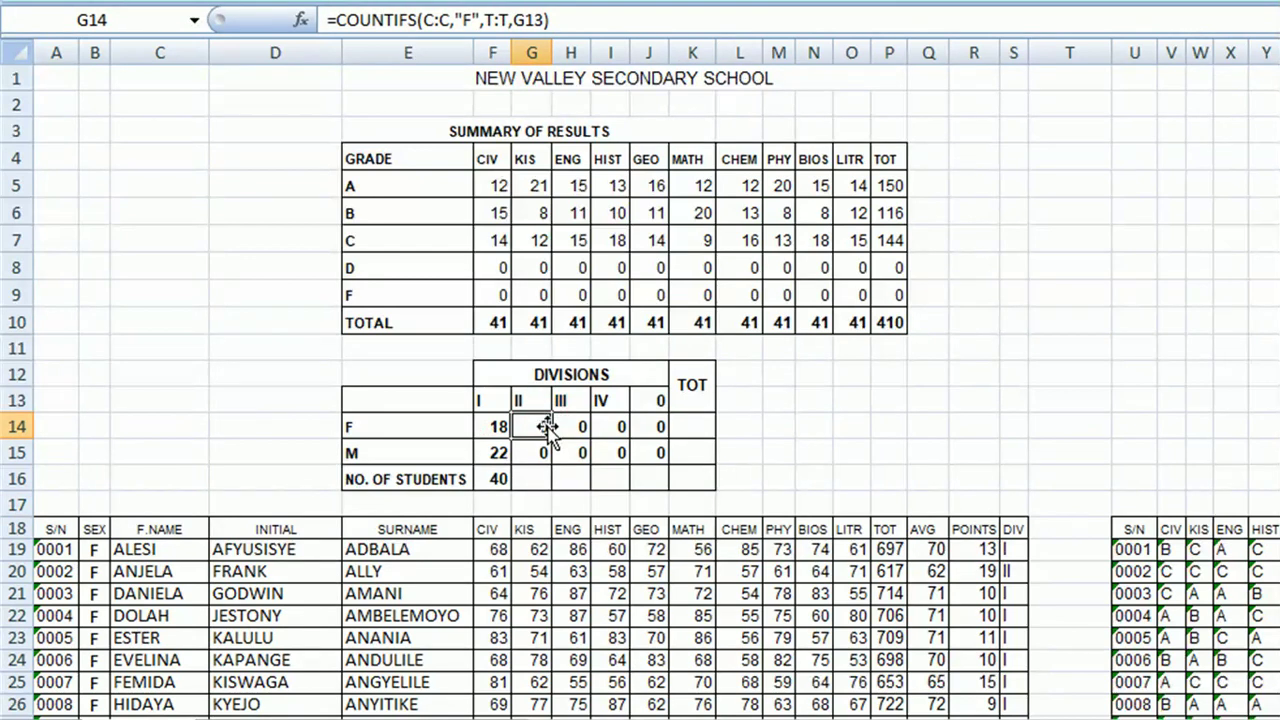
click(497, 427)
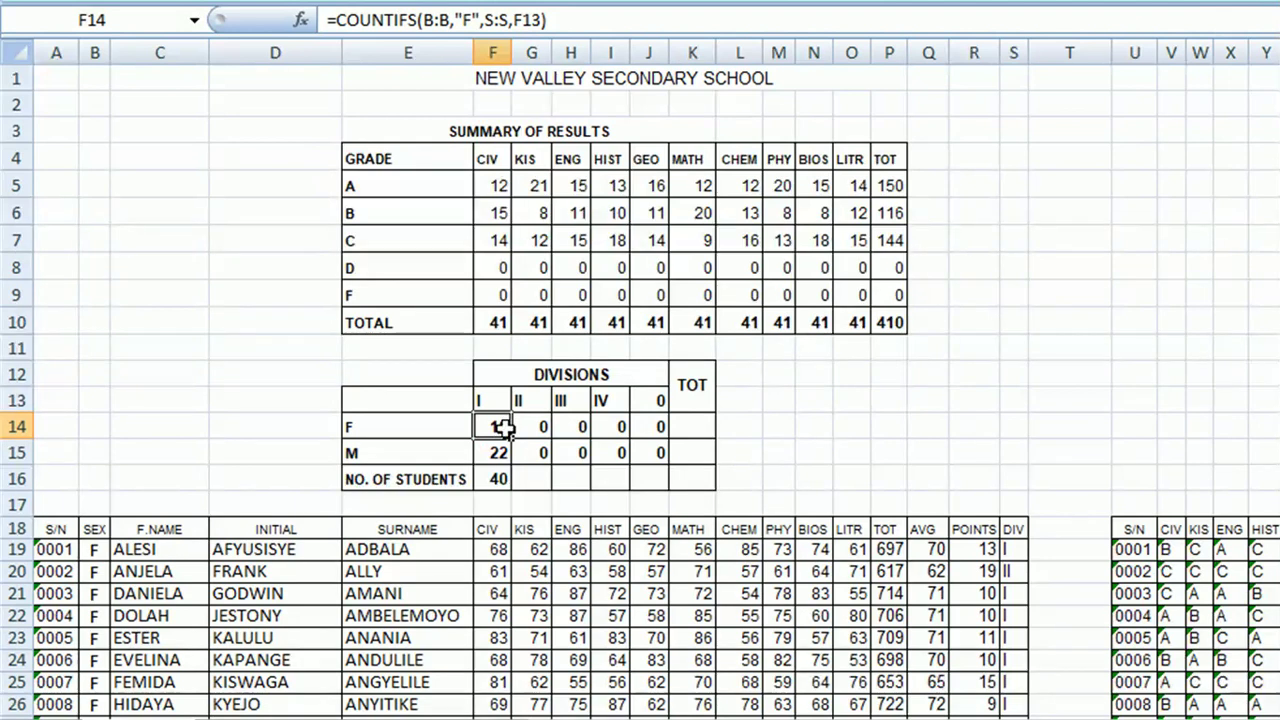
double_click(500, 427)
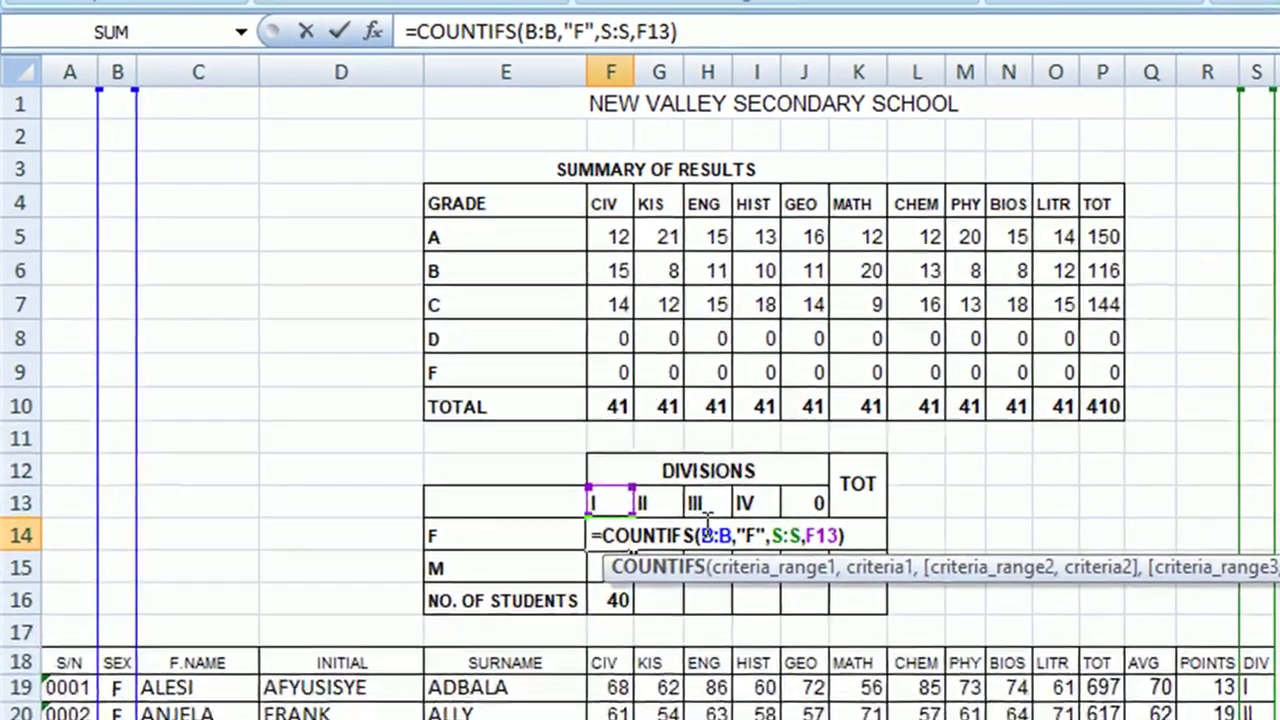
Step: Change F14's column ranges to $B:$B and $S:$S in the girls' count
text($B:)
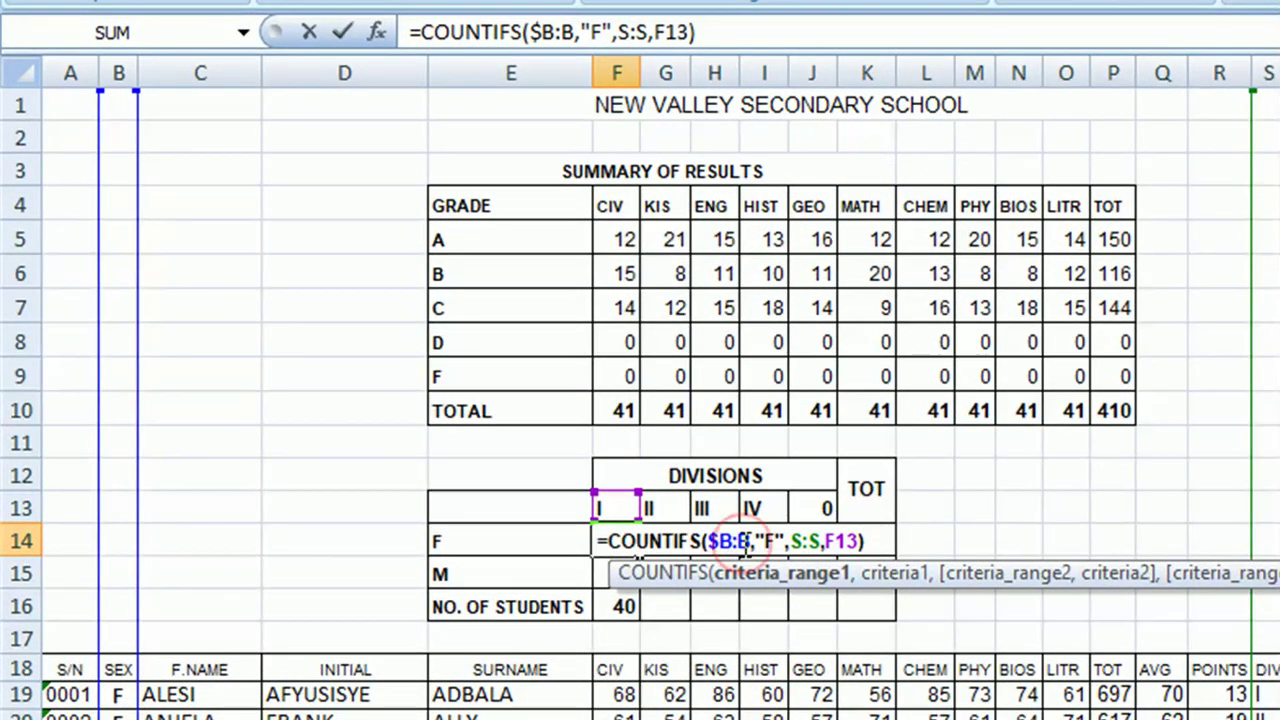
text($)
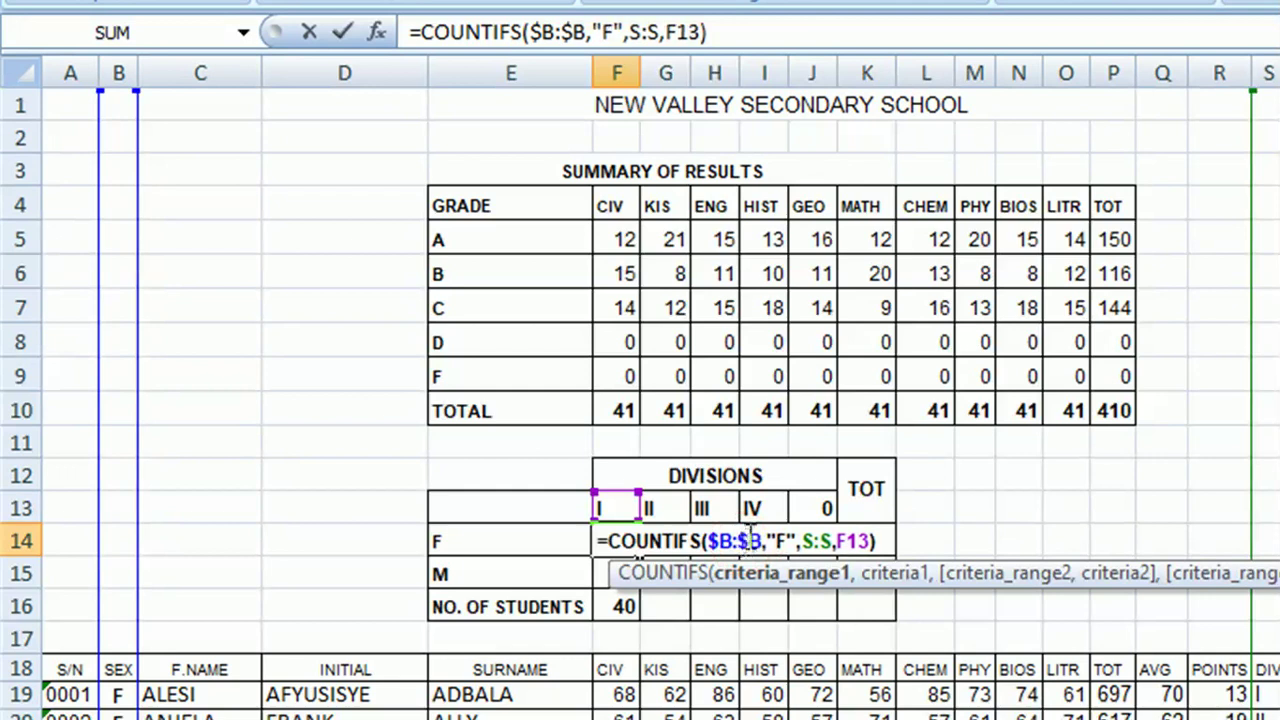
click(803, 541)
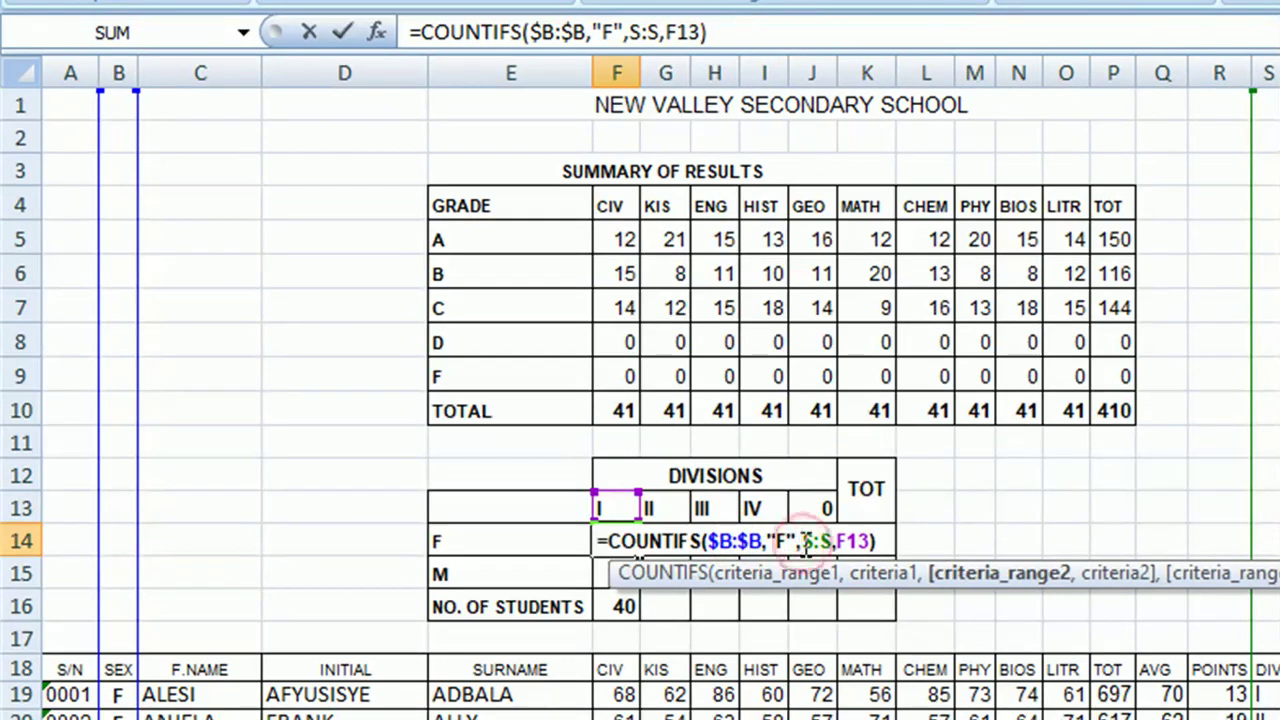
text($)
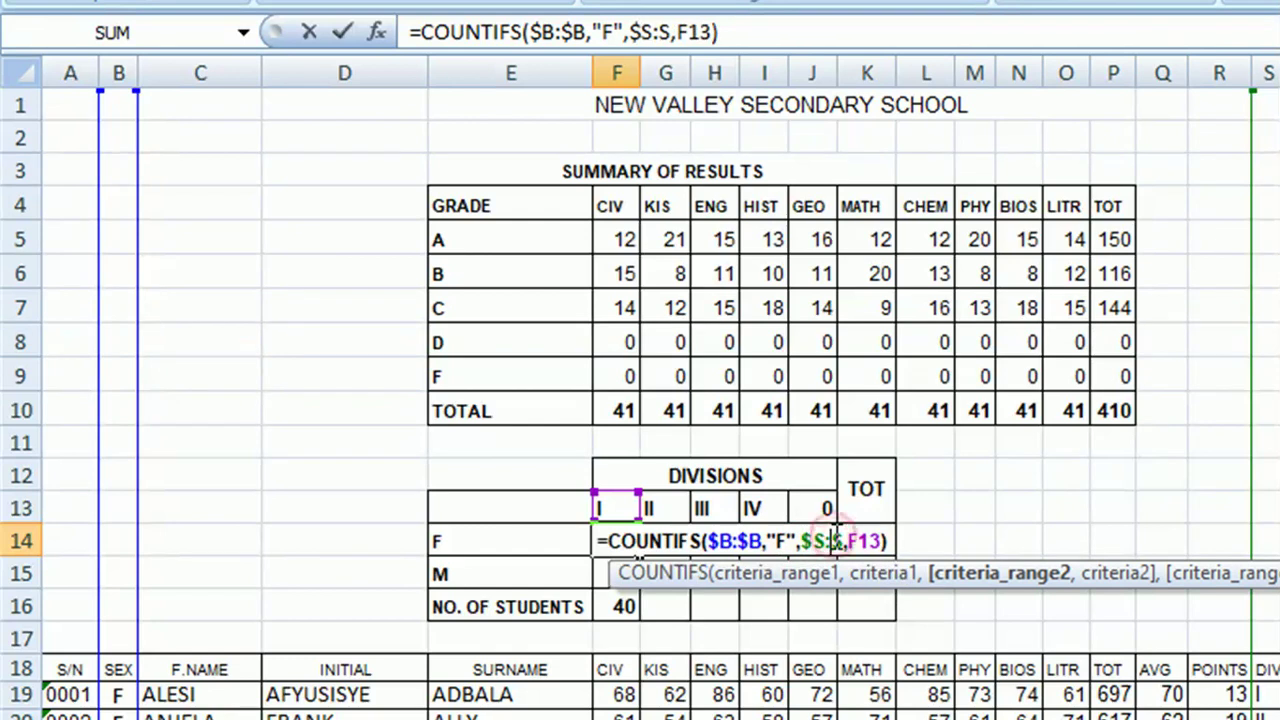
click(830, 541)
text($)
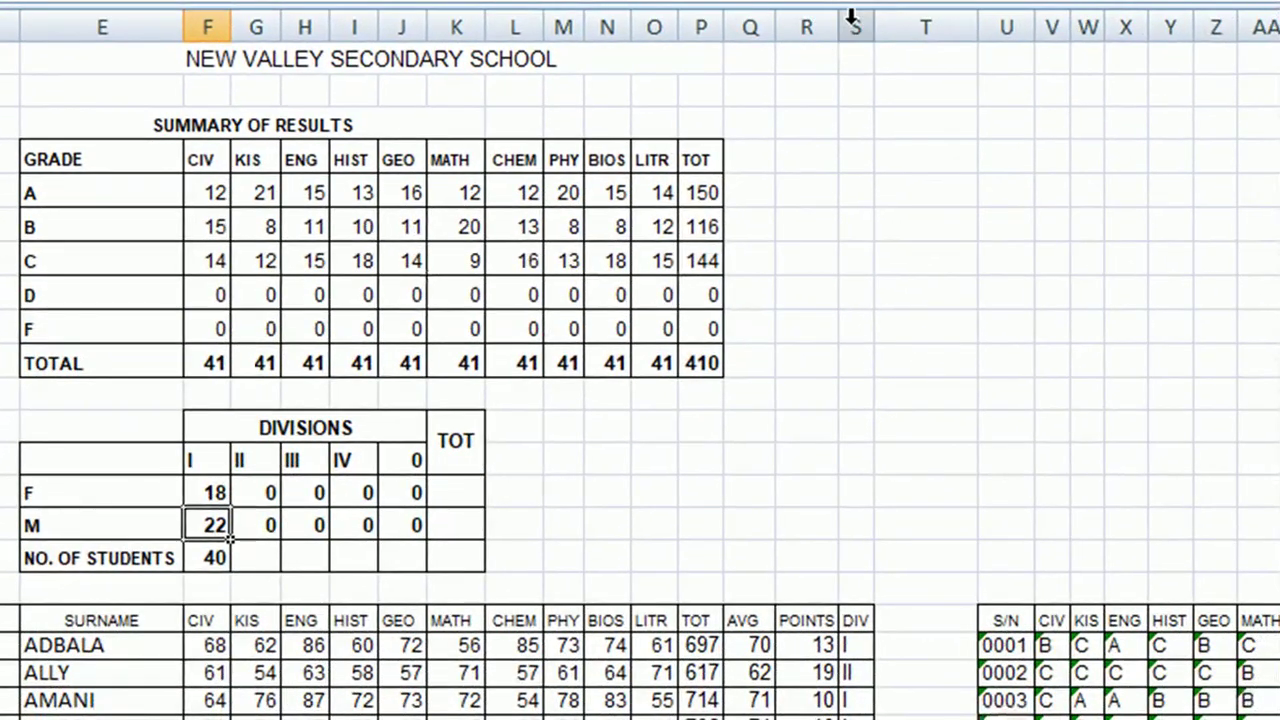
Step: Fill F14's locked formula to J14, giving 1 for division II, then verify the SEX and DIV columns
click(853, 27)
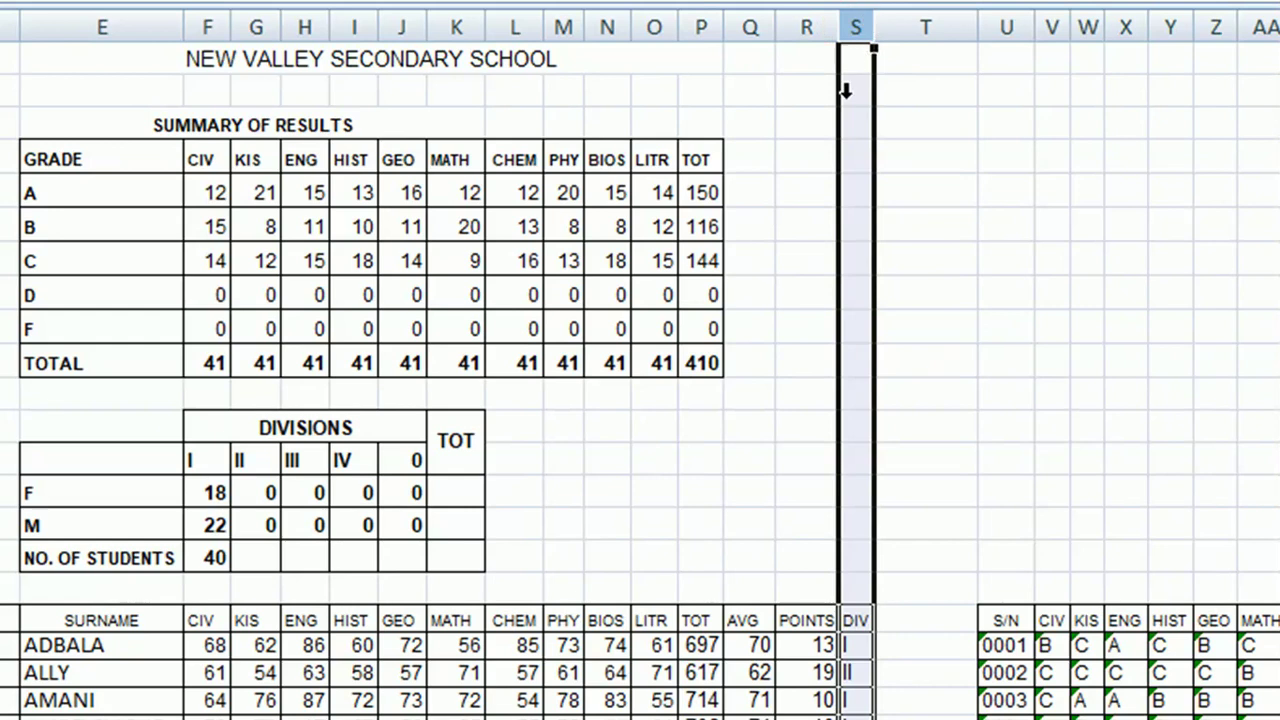
click(208, 492)
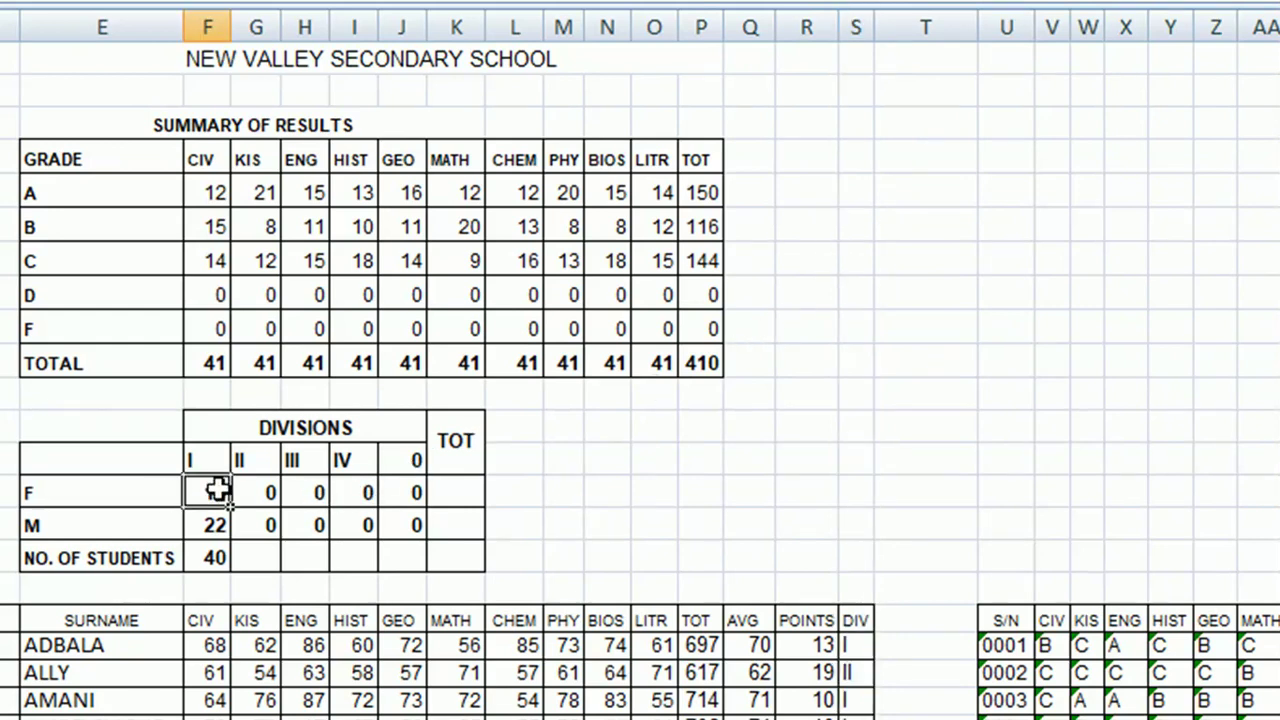
drag(230, 506, 425, 503)
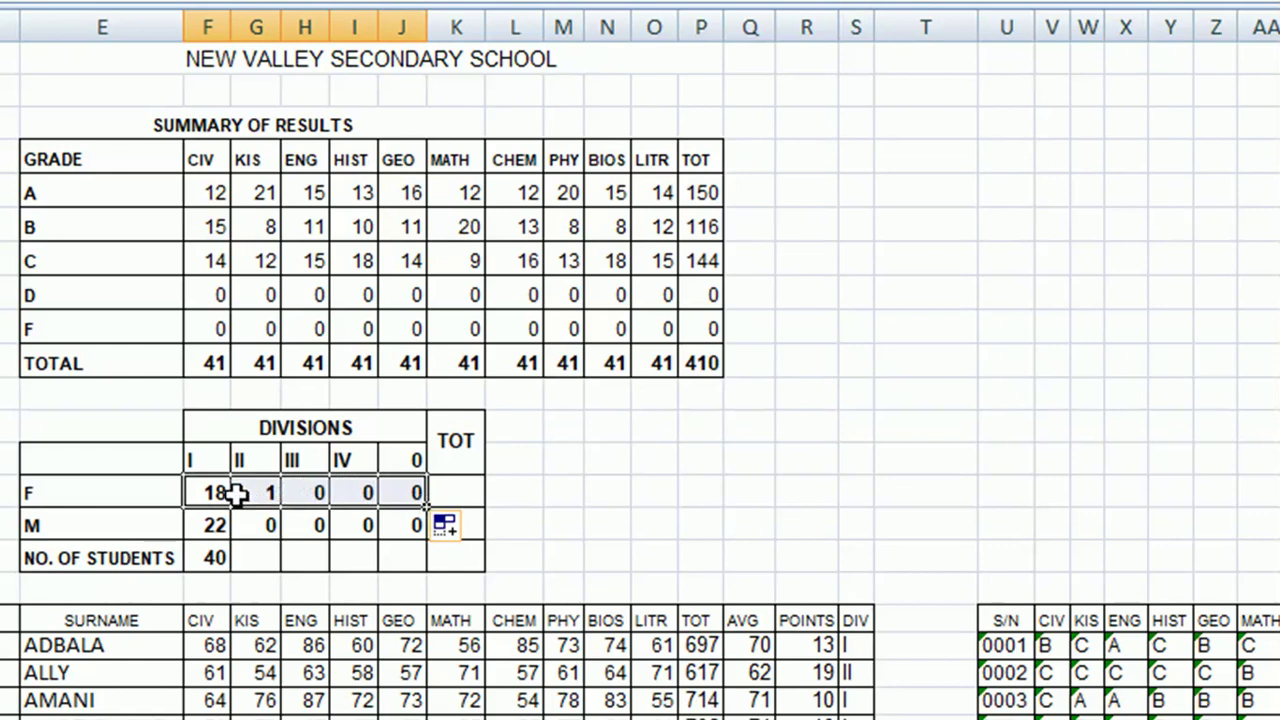
click(262, 490)
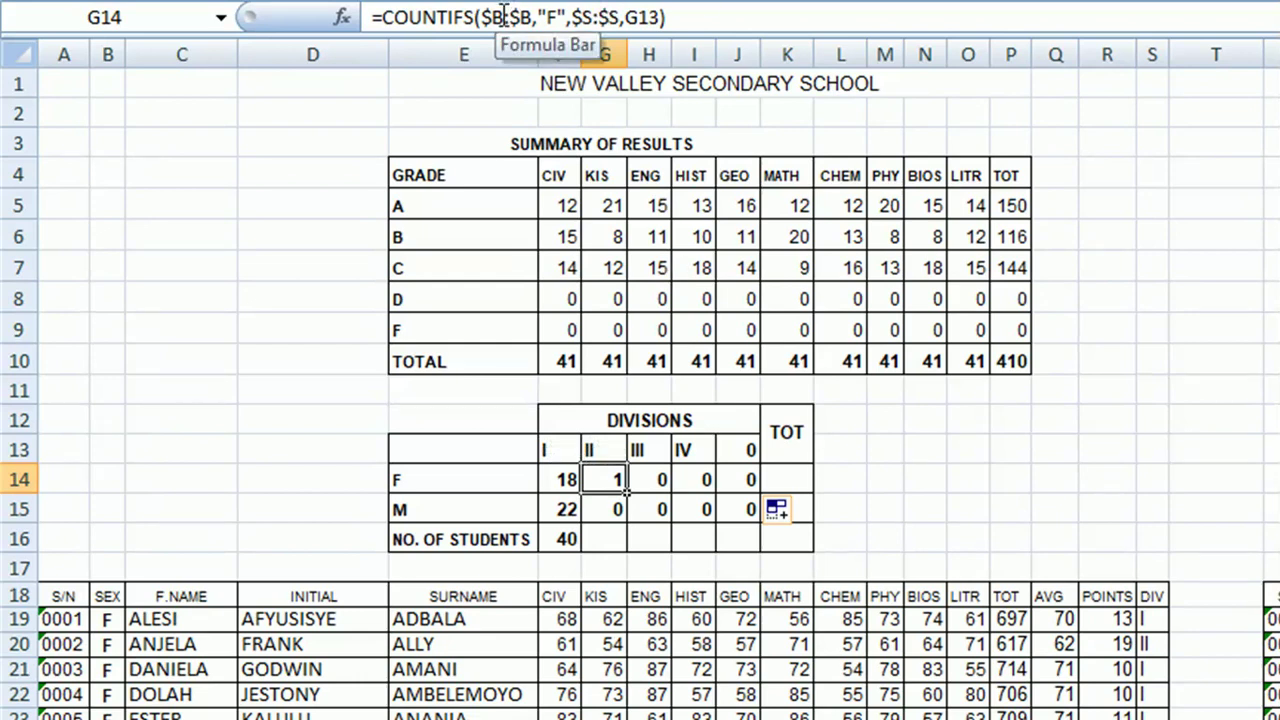
click(108, 44)
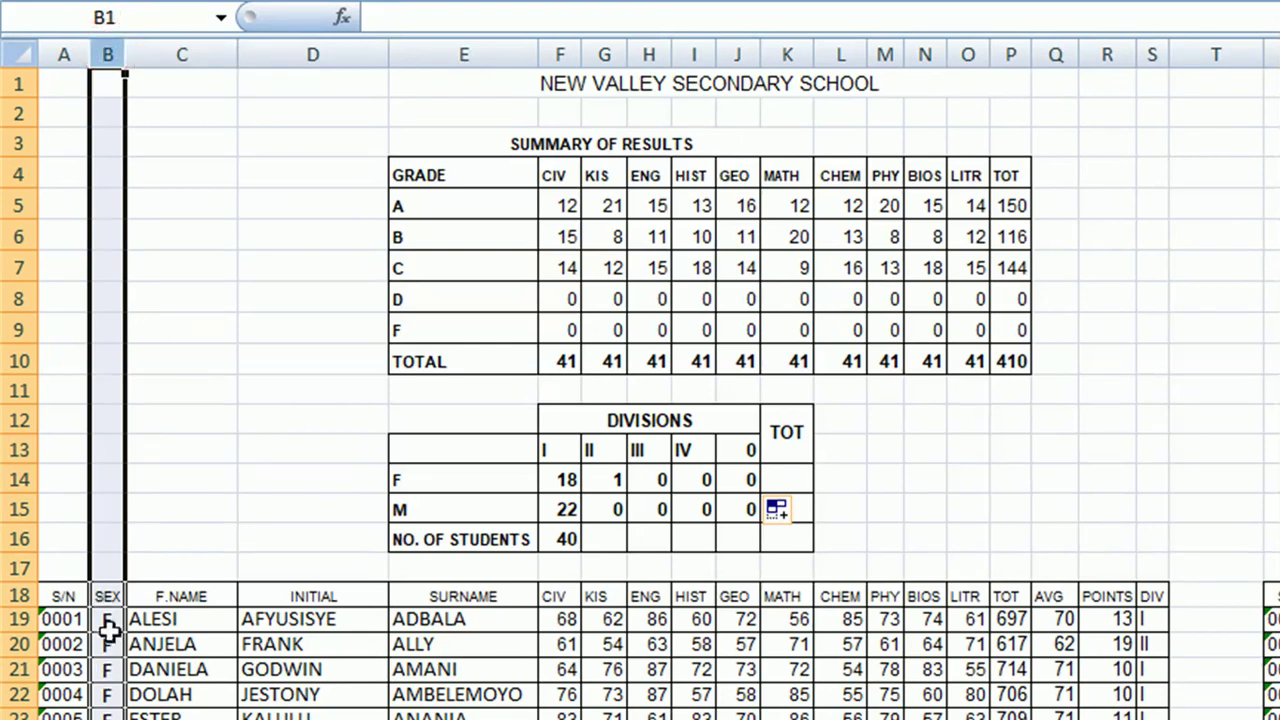
click(1151, 52)
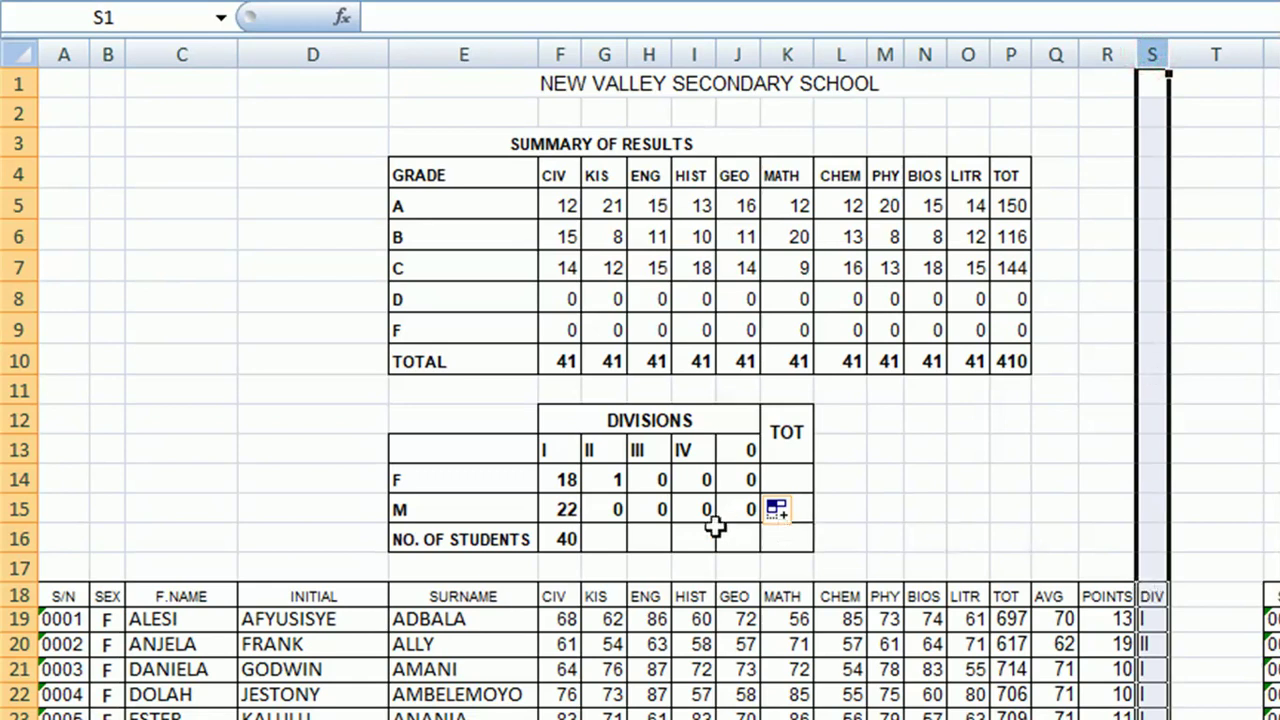
click(563, 509)
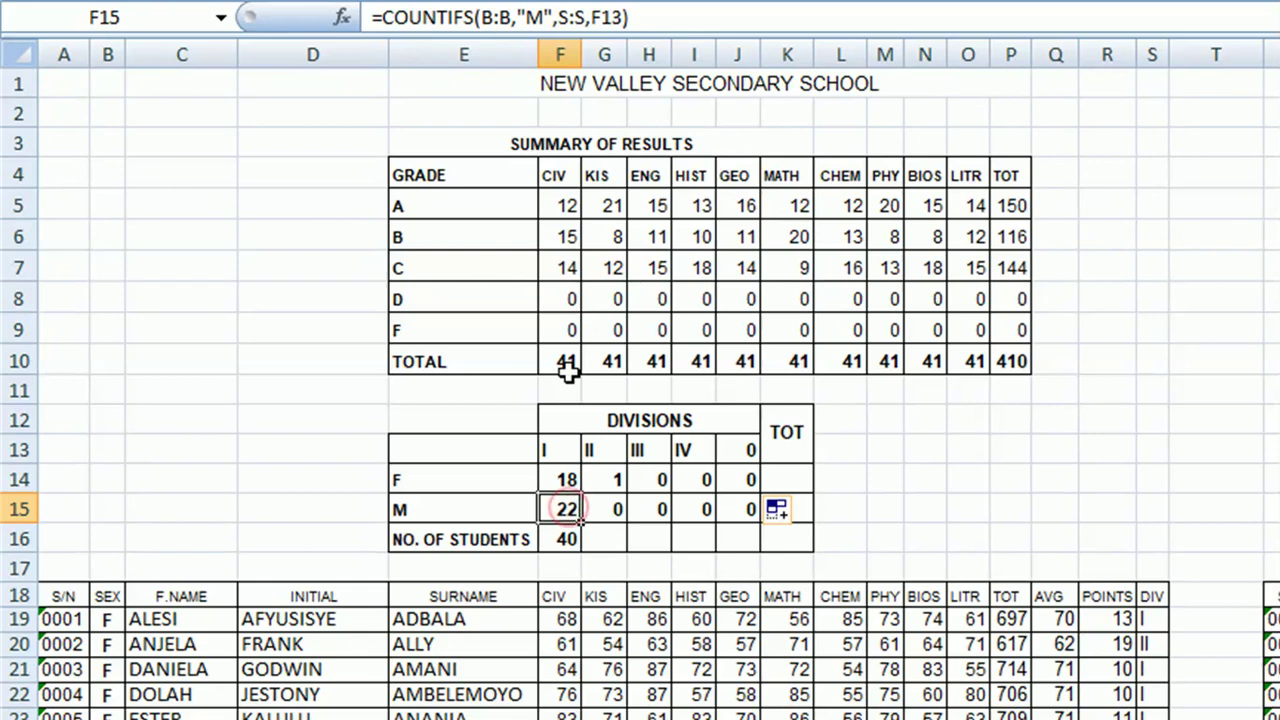
Step: Lock the boys' formula in F15 to use $B:$B and $S:$S
click(485, 17)
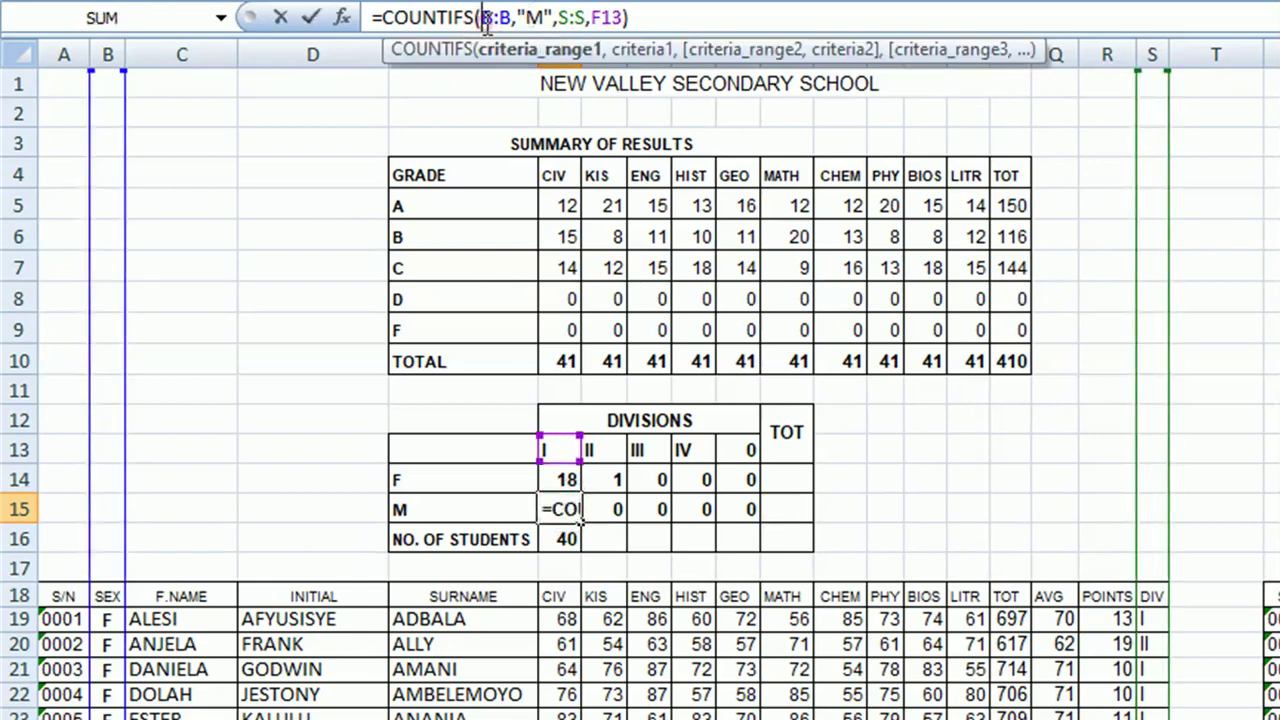
key(F4)
click(580, 17)
text($)
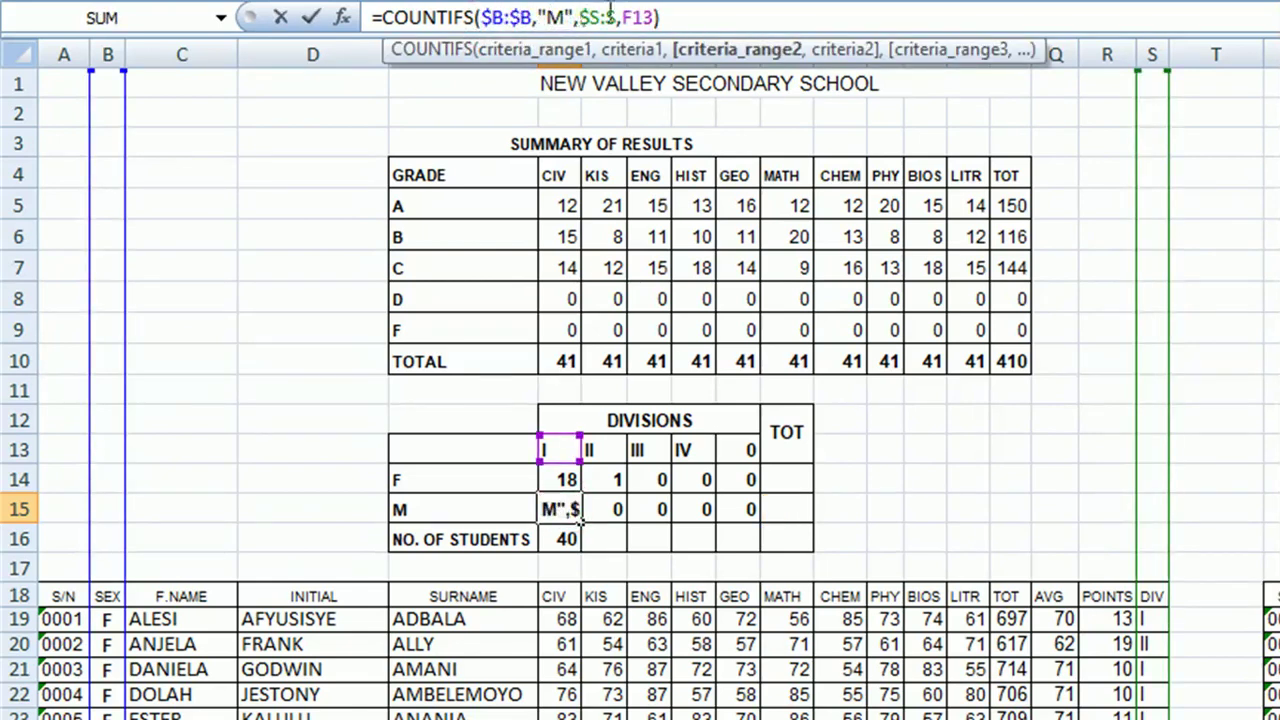
click(607, 17)
text($)
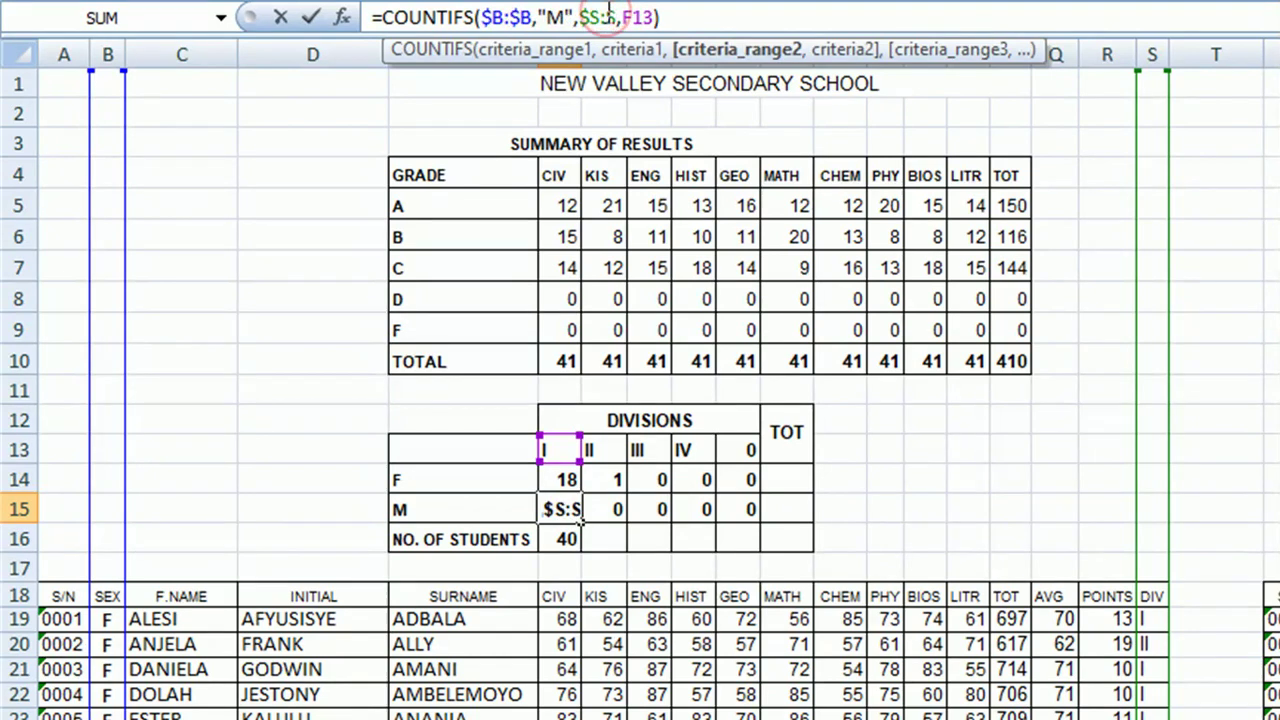
key(Return)
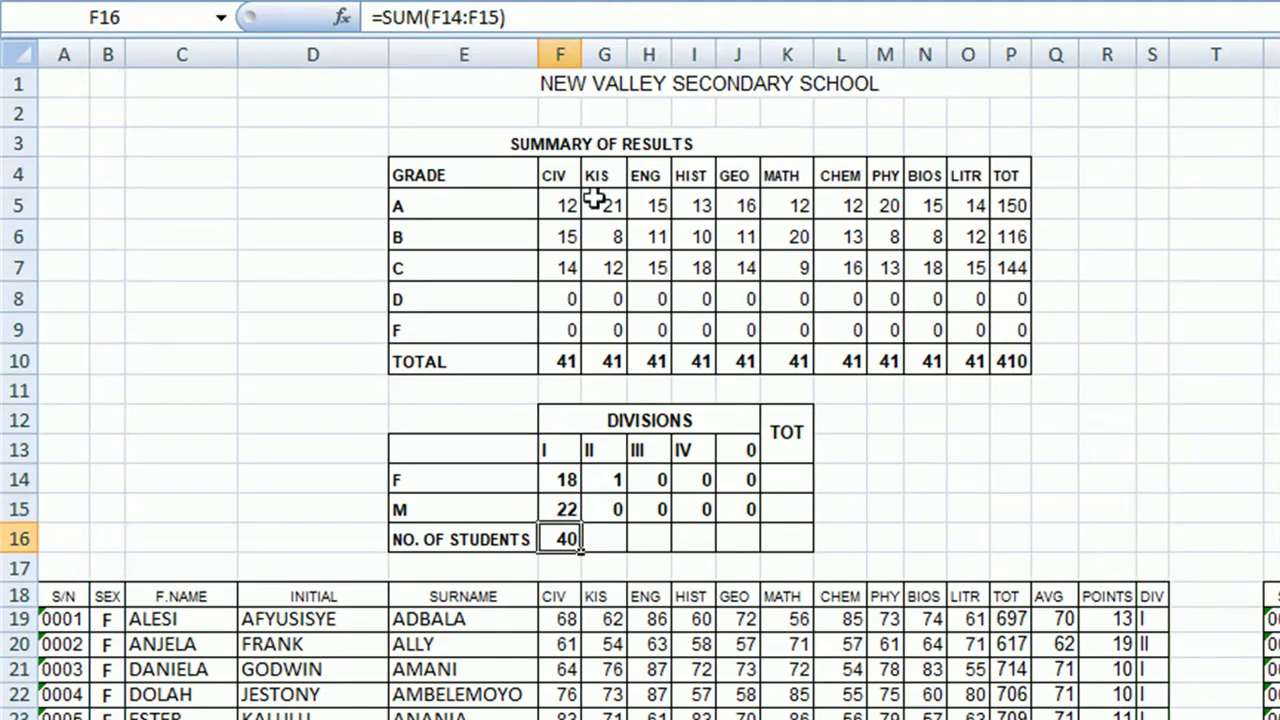
Step: Fill the boys' locked formula across to J15 and verify the SEX and DIV columns counted
click(566, 510)
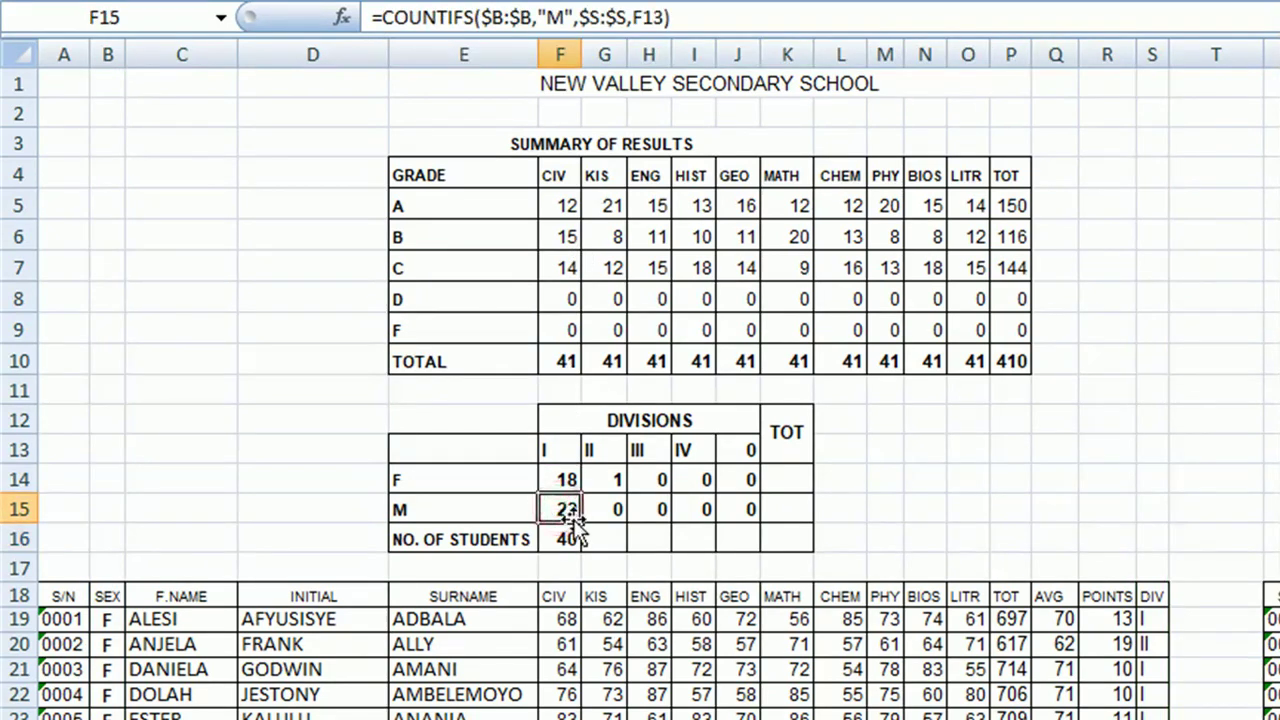
drag(581, 521, 751, 521)
click(608, 510)
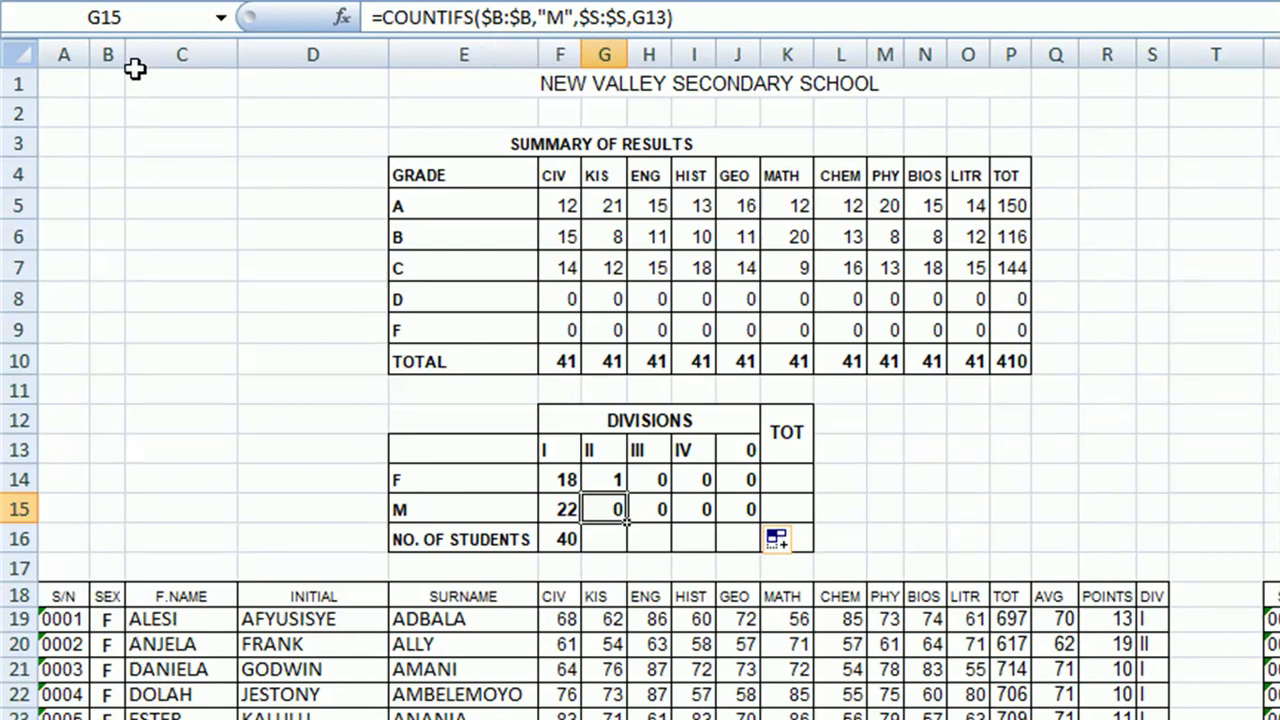
click(107, 54)
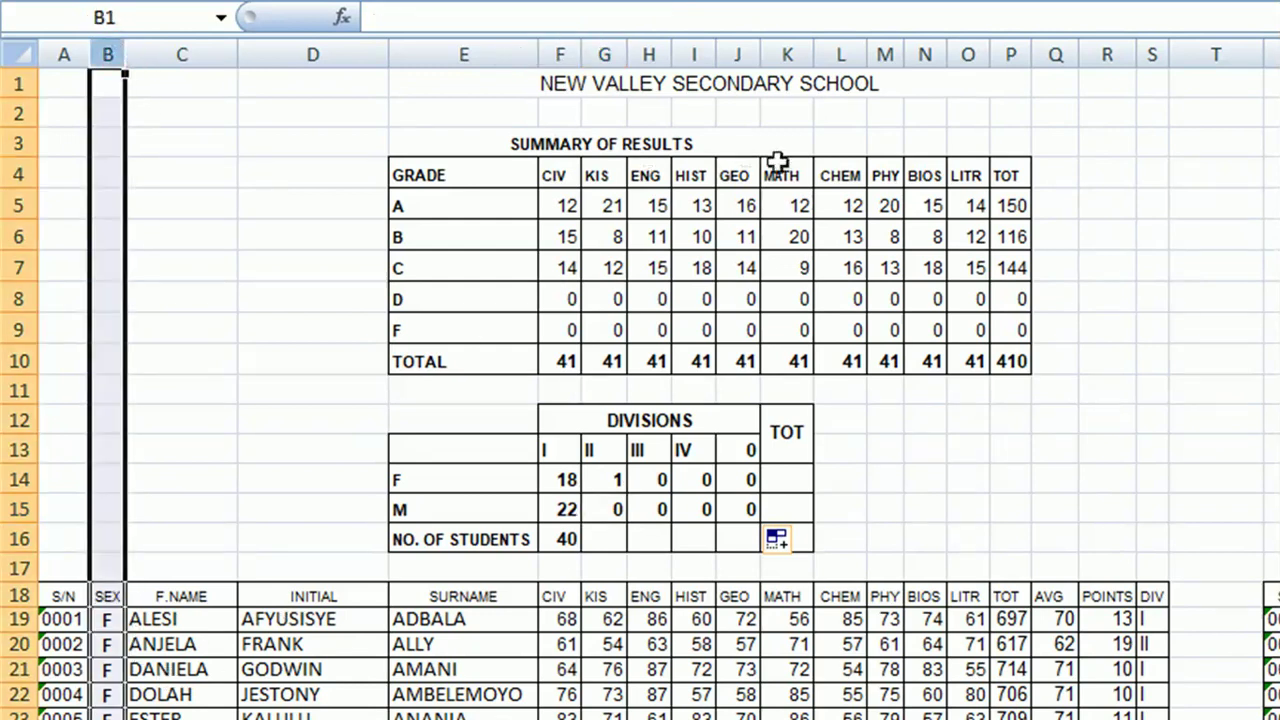
click(1151, 44)
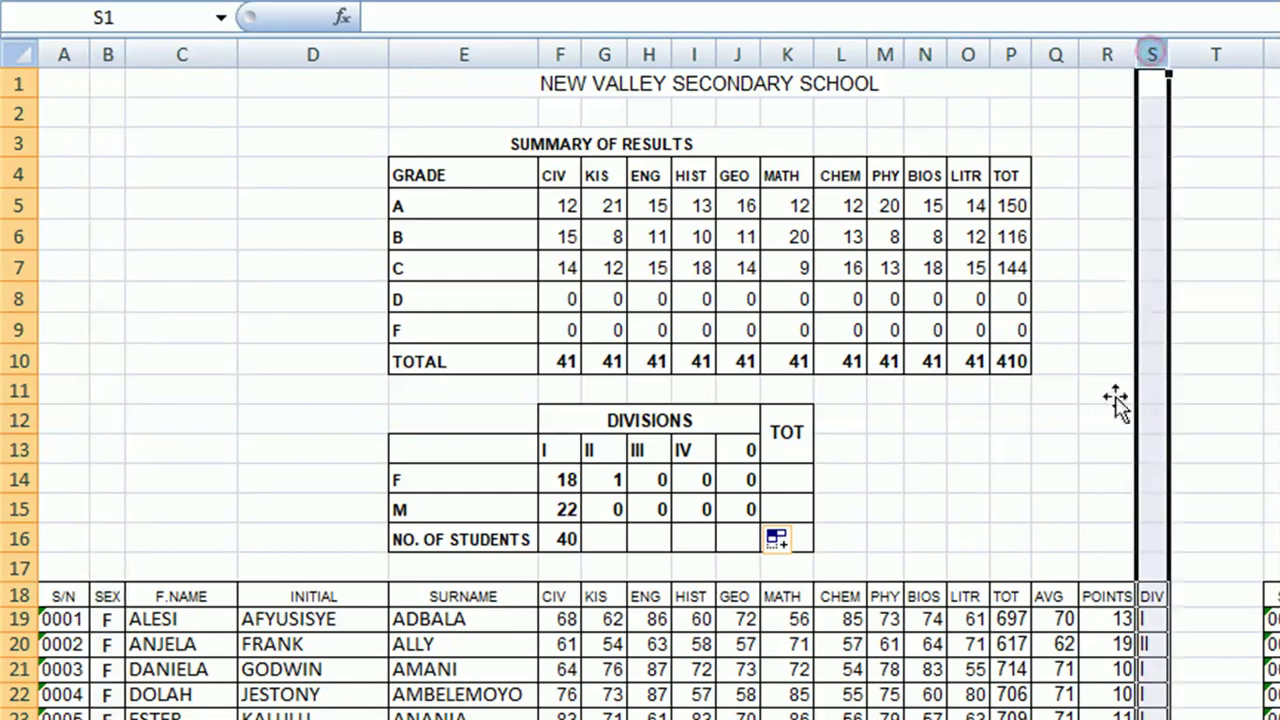
click(650, 507)
click(567, 539)
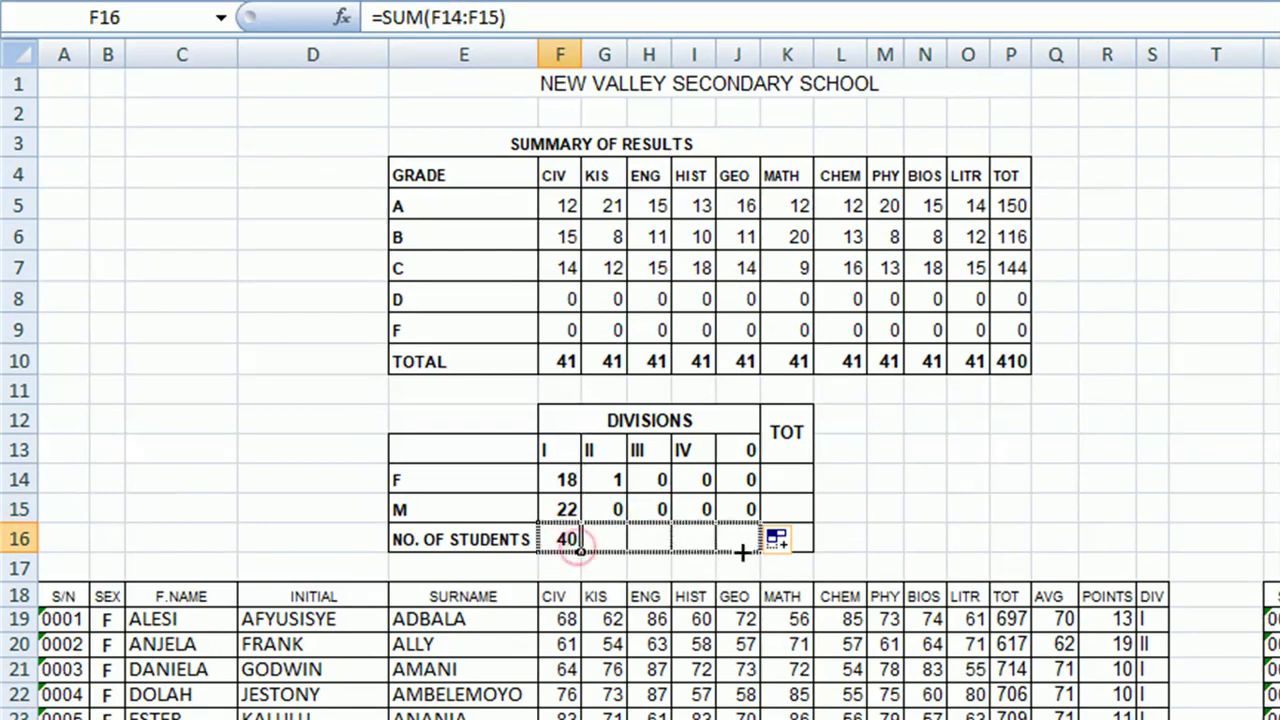
drag(580, 546, 806, 548)
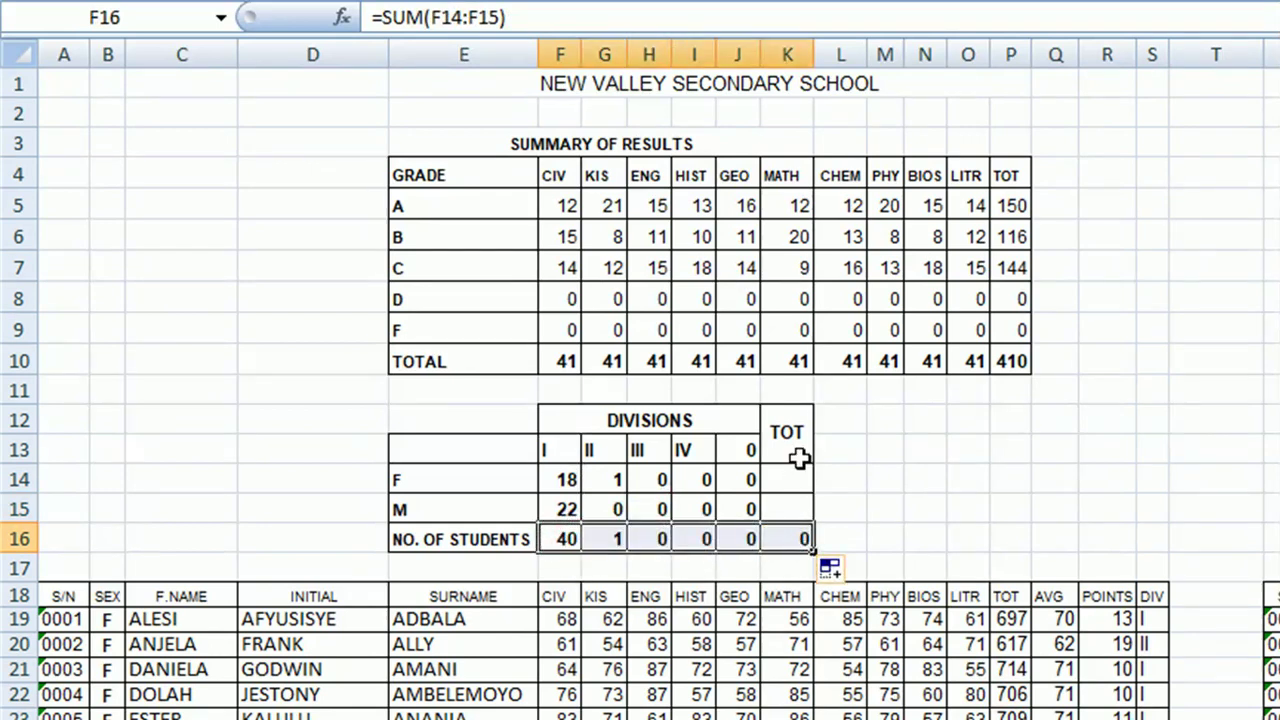
click(797, 450)
click(782, 478)
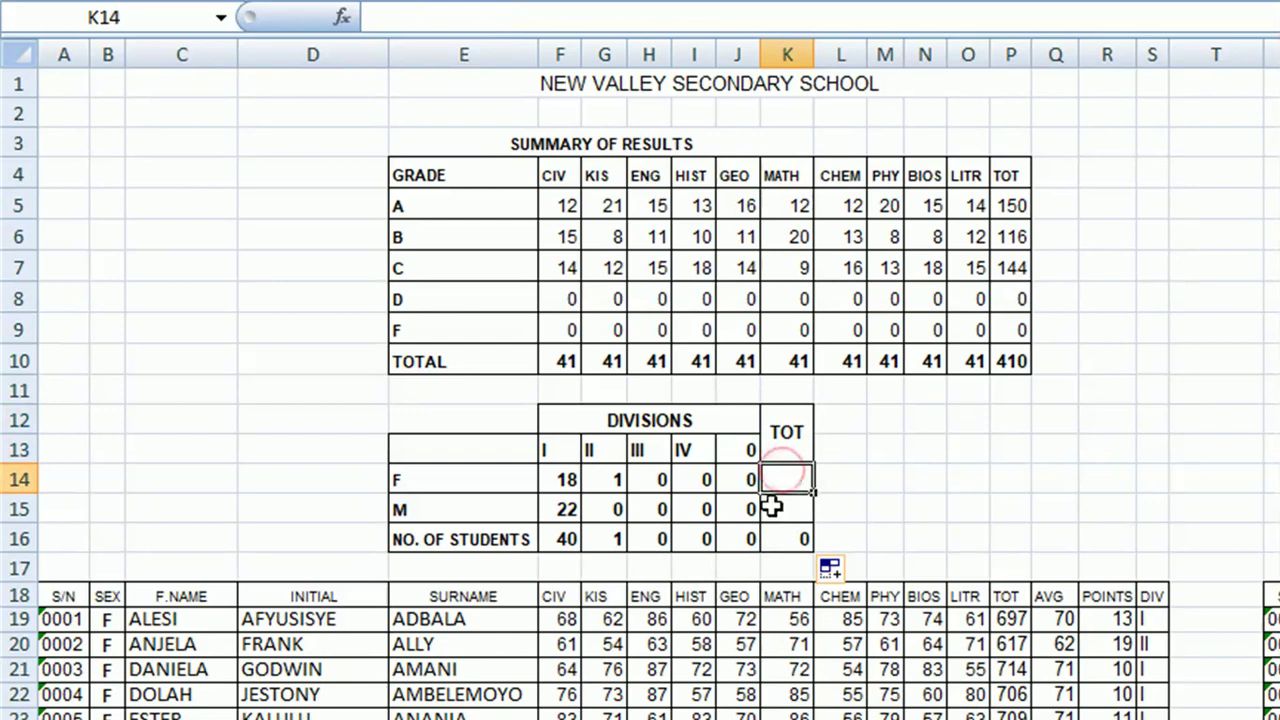
text(=SUM)
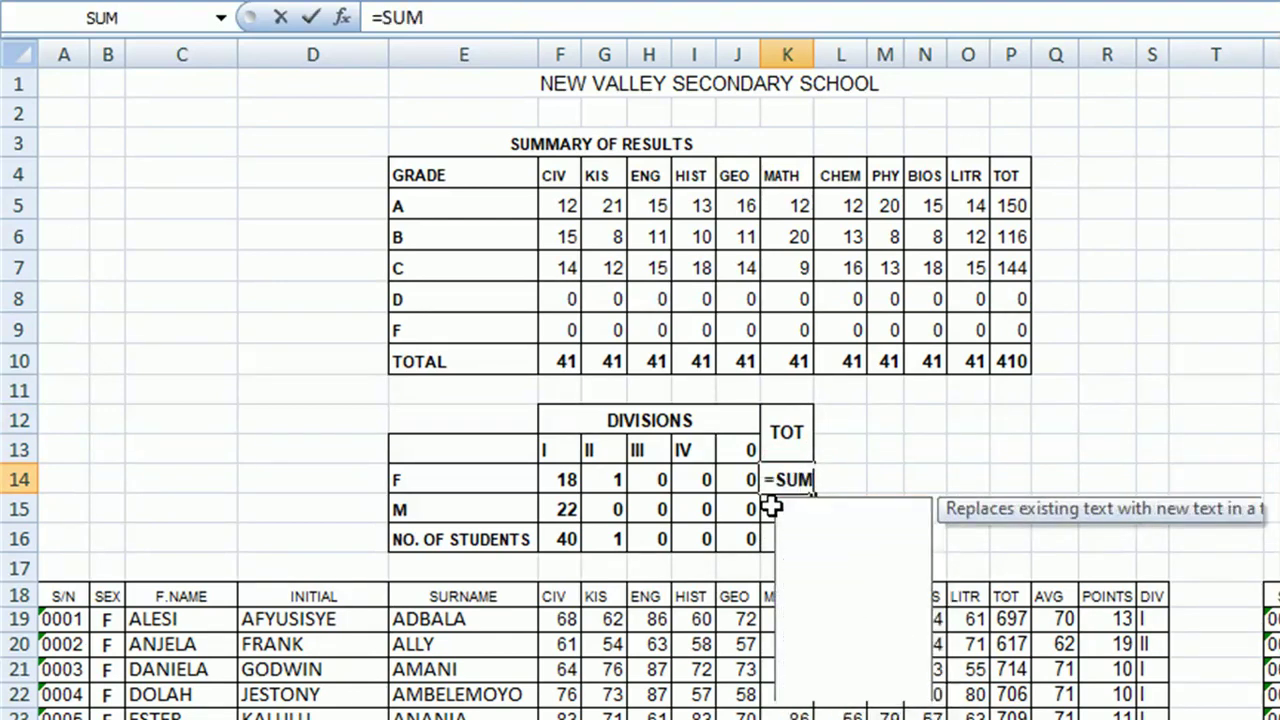
text(()
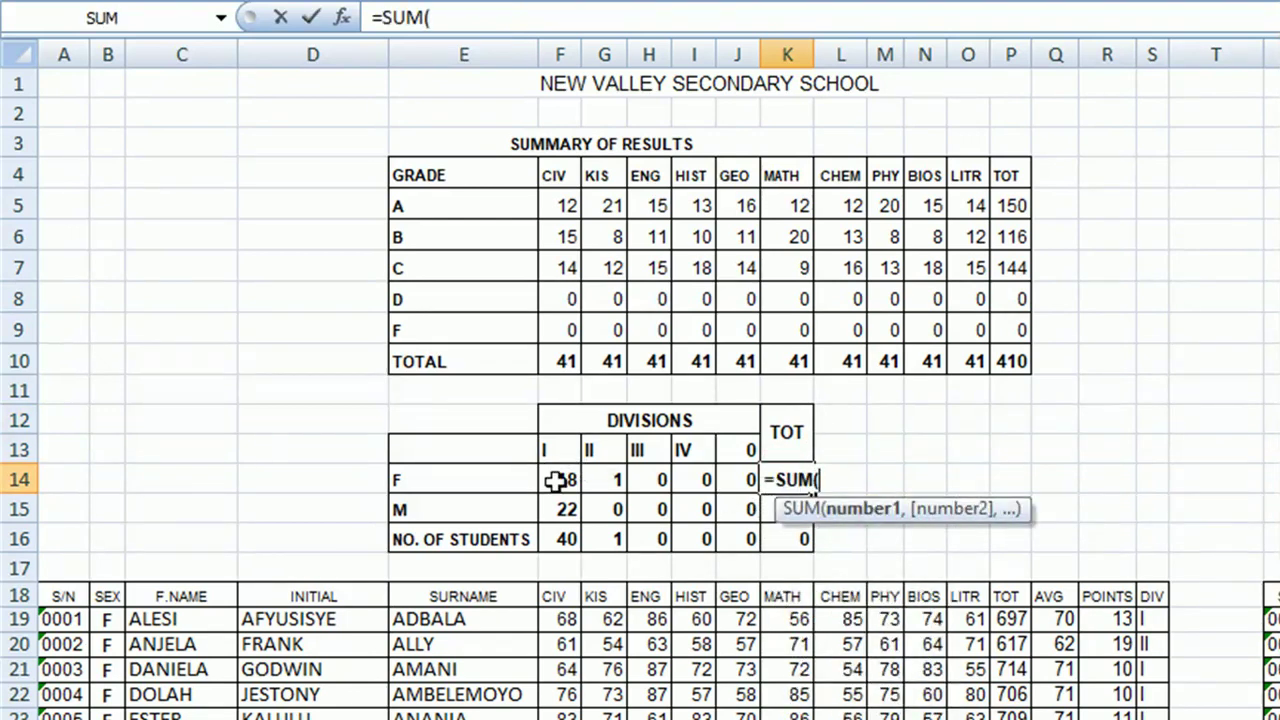
click(563, 480)
drag(718, 482, 750, 480)
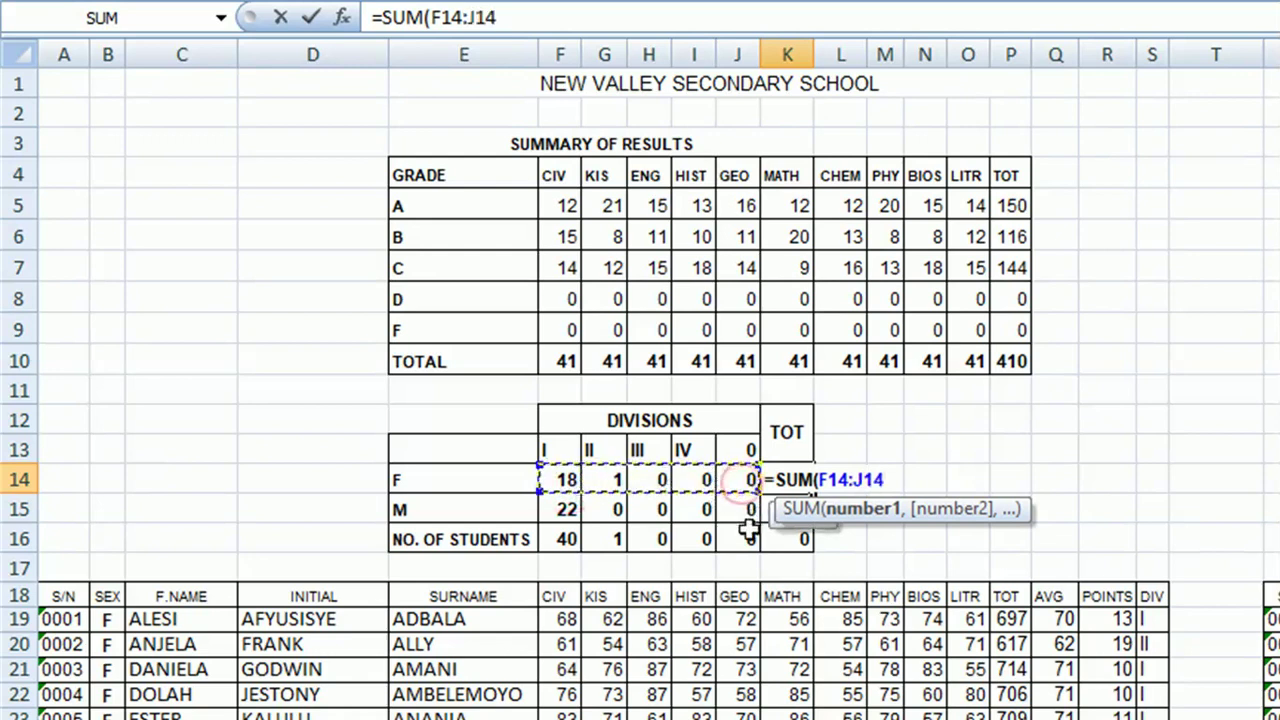
text())
key(Return)
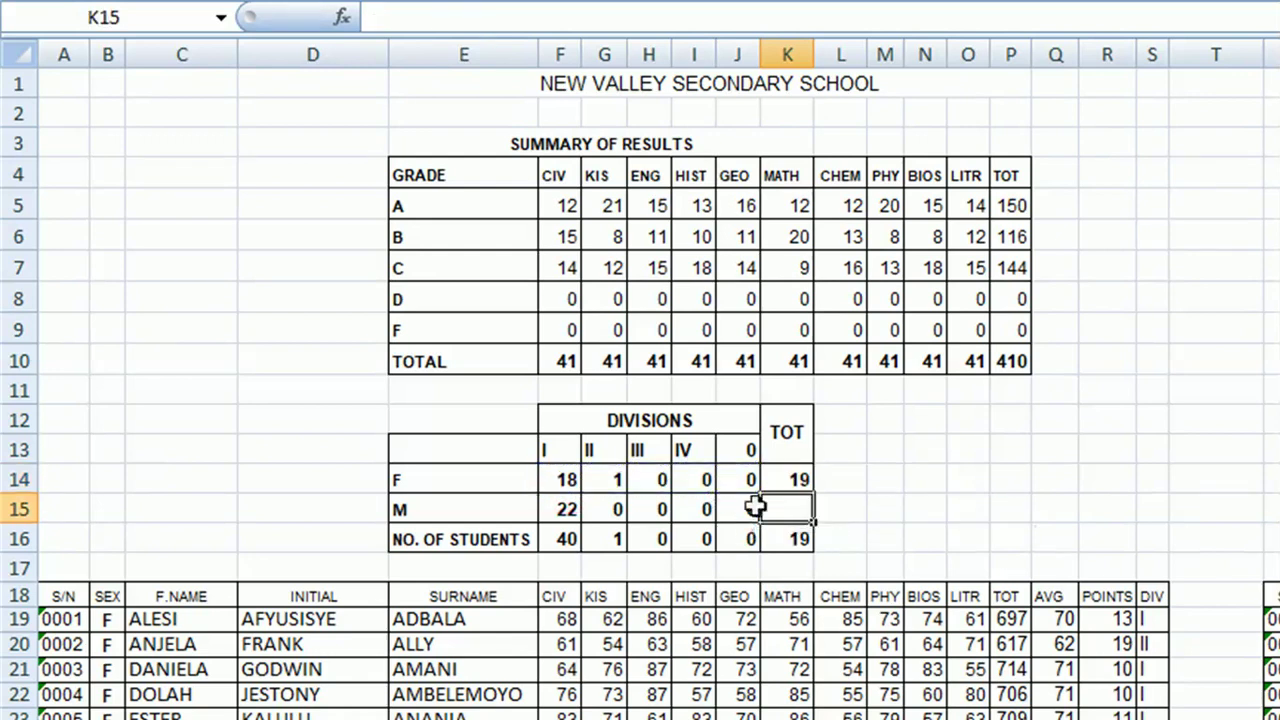
click(783, 479)
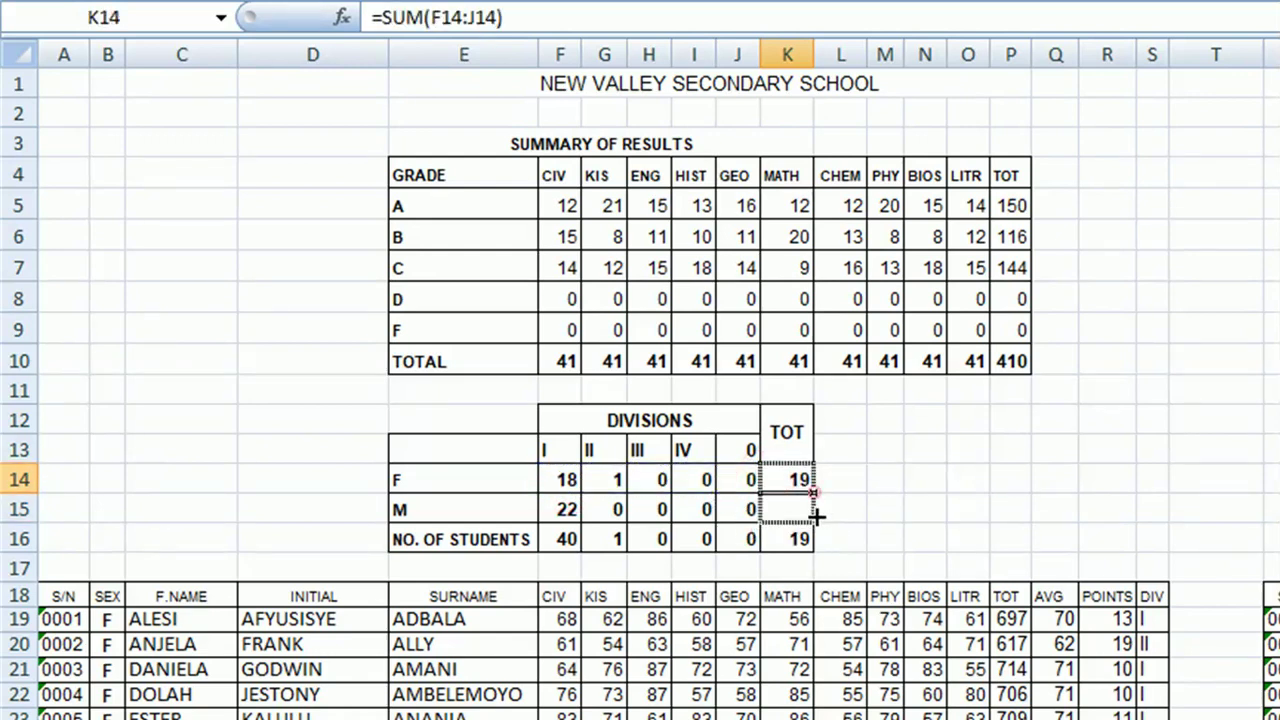
drag(813, 492, 813, 545)
click(887, 483)
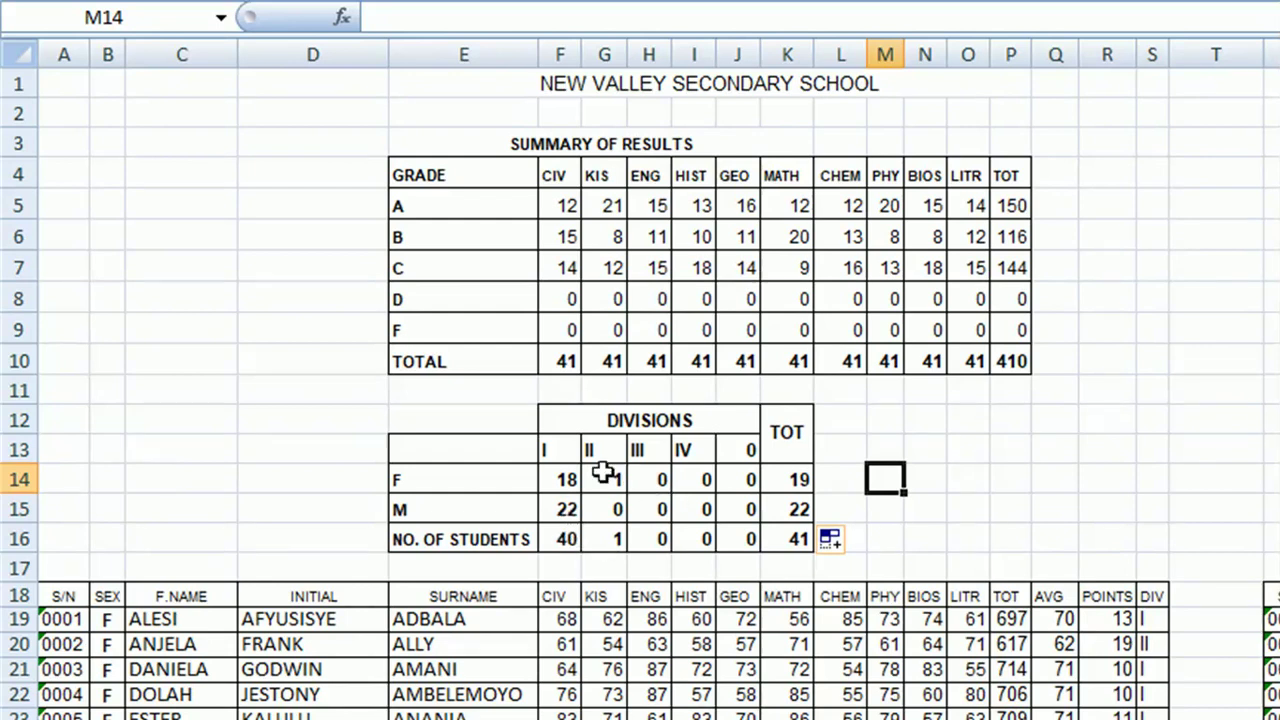
click(607, 483)
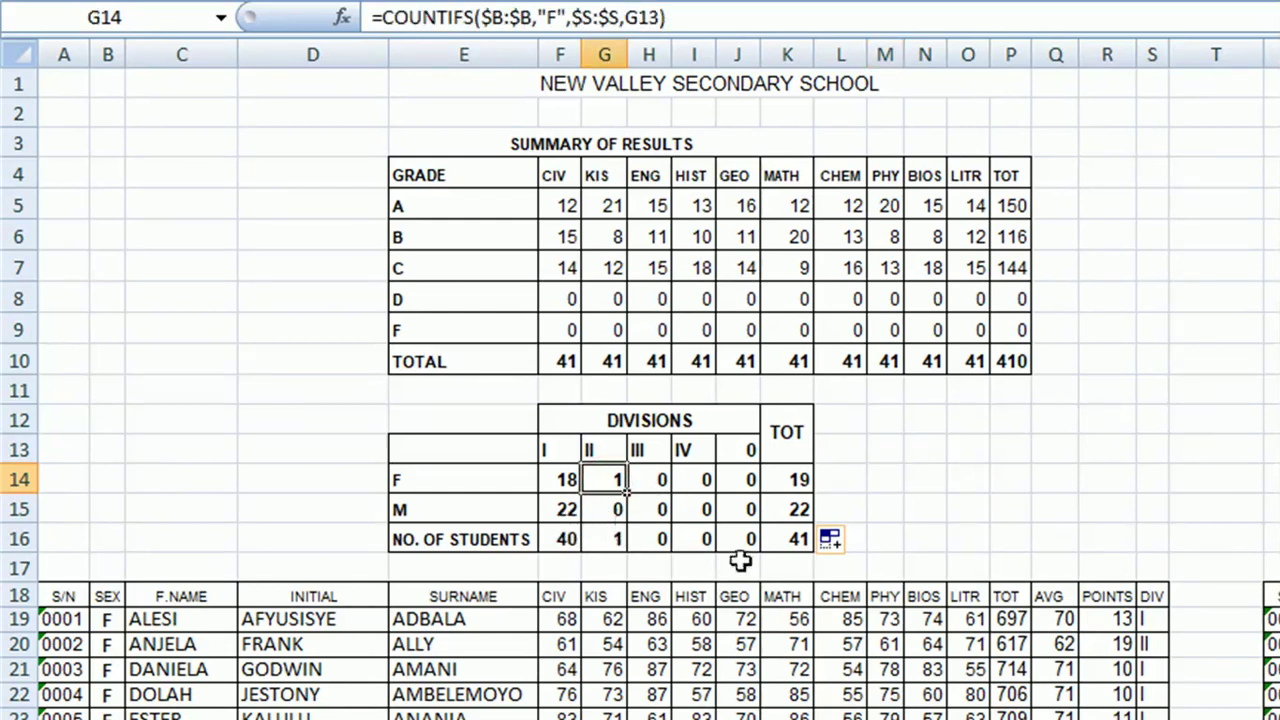
click(928, 510)
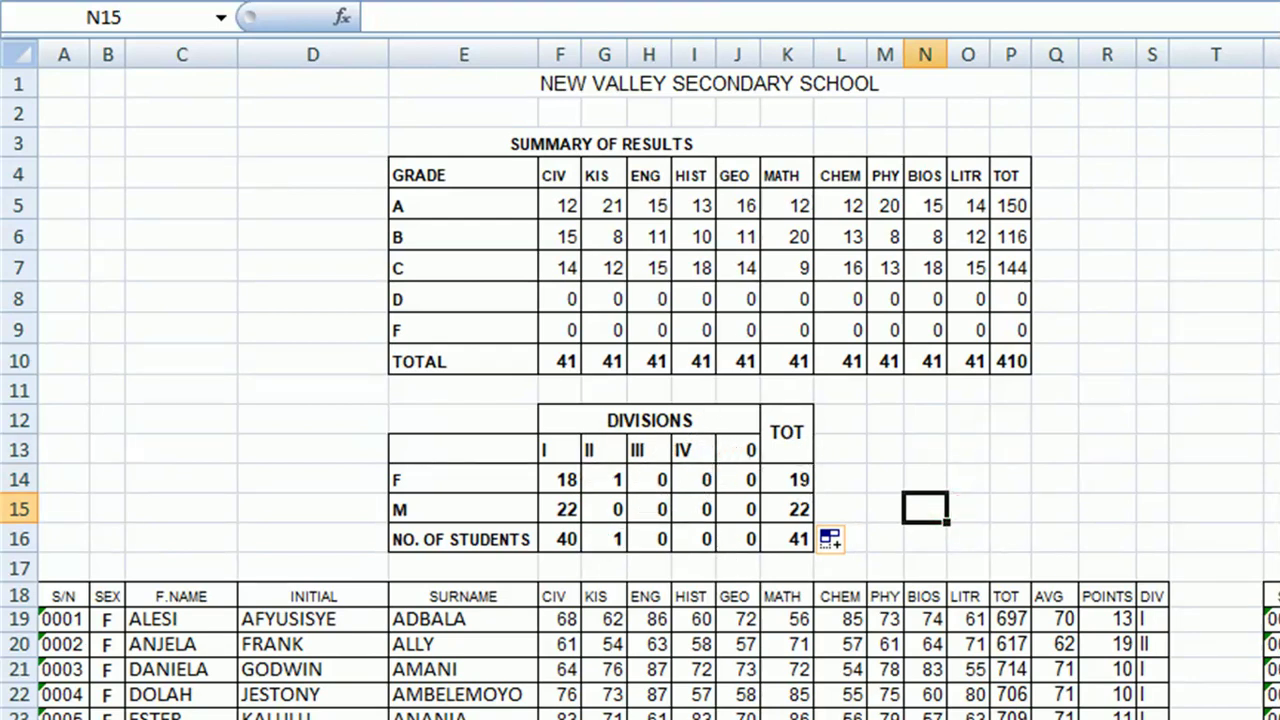
click(1010, 450)
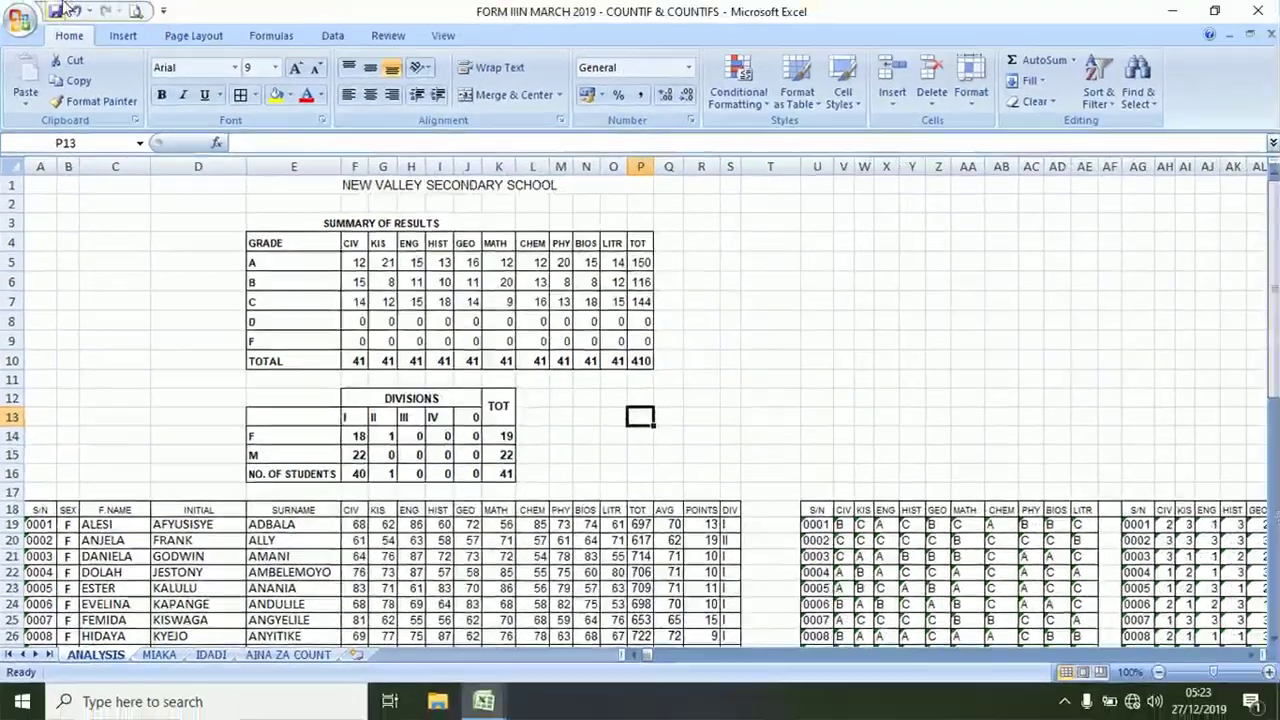
Step: Go to the MIAKA sheet and inspect the DATEDIF age formula in the NO. OF YEARS column K
click(210, 654)
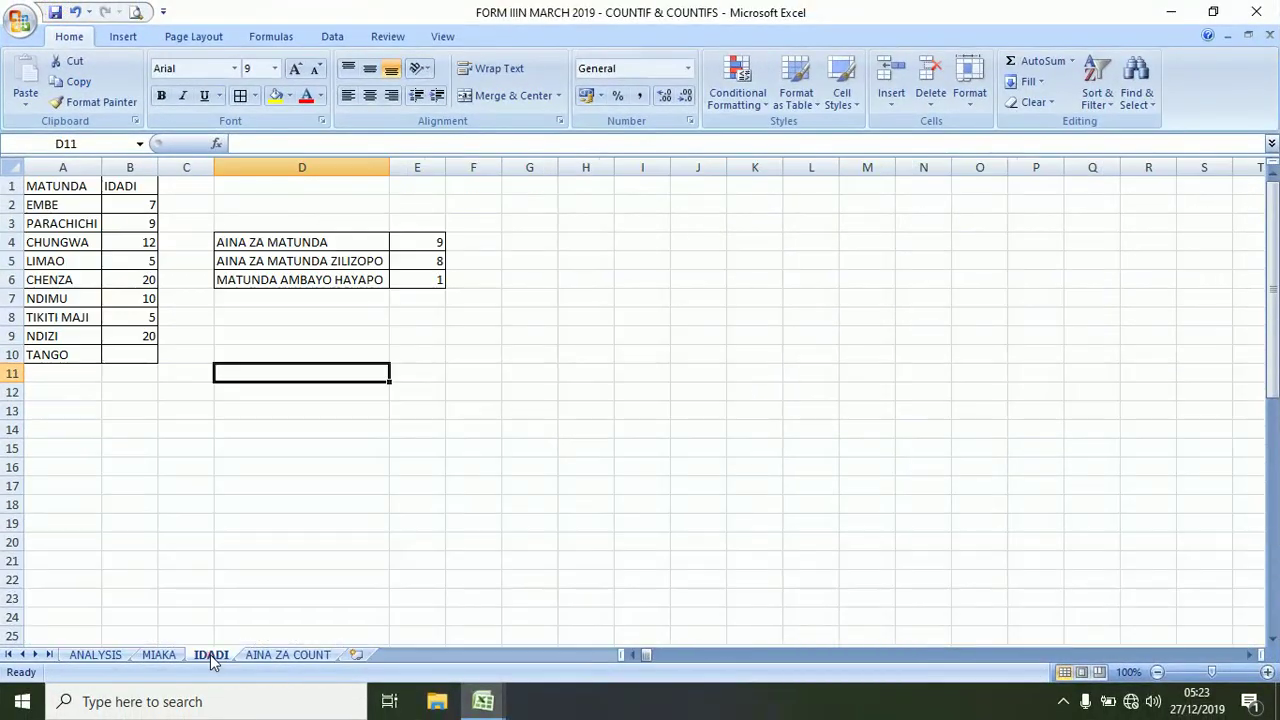
click(145, 655)
click(531, 284)
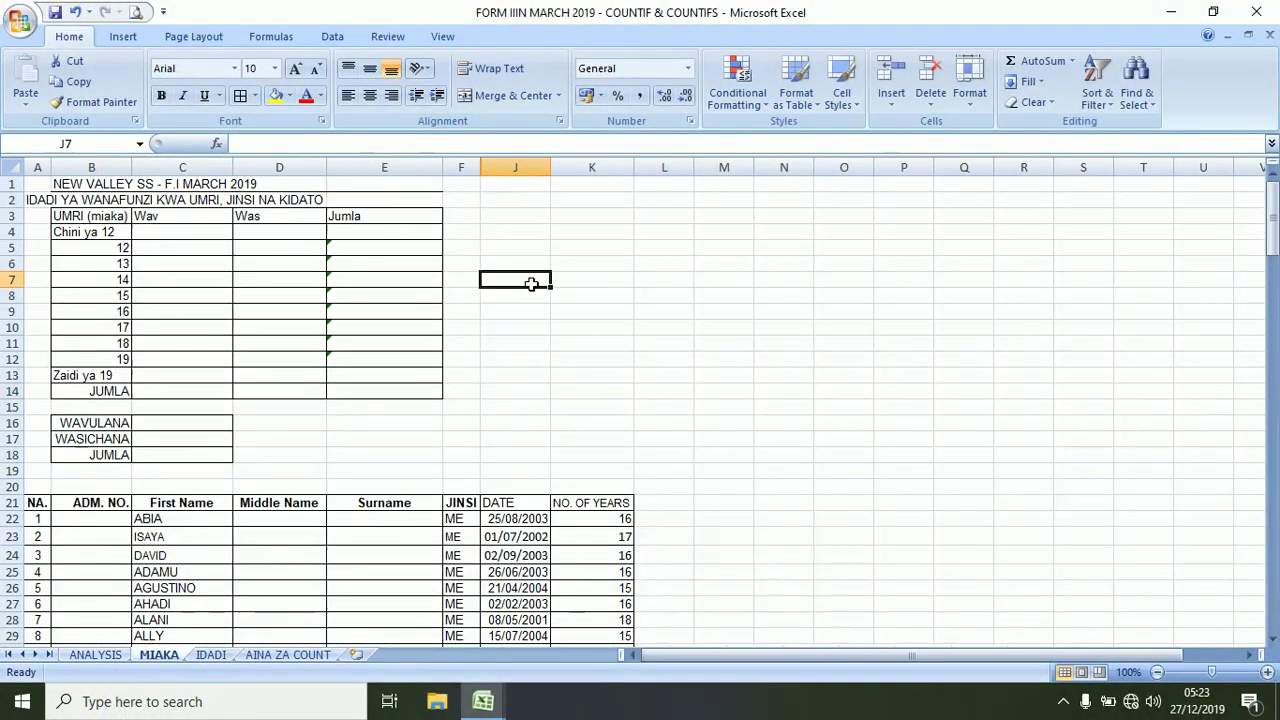
click(186, 516)
click(610, 520)
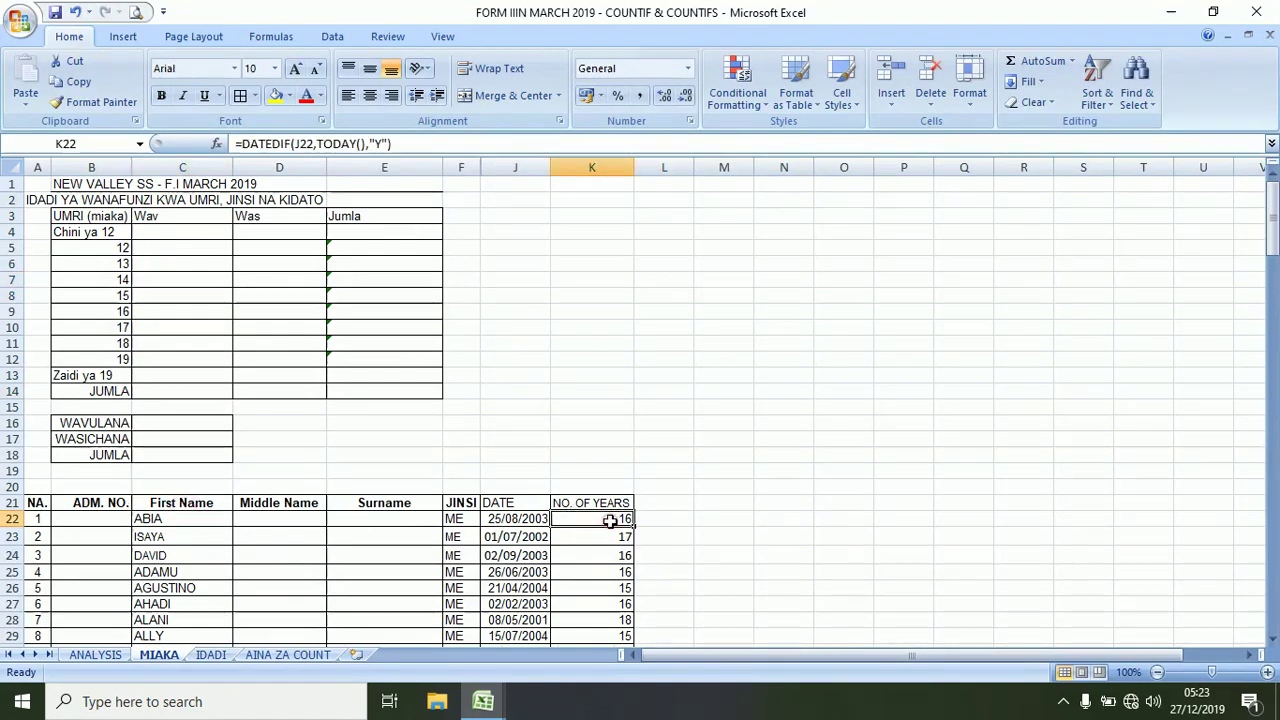
click(604, 177)
click(600, 167)
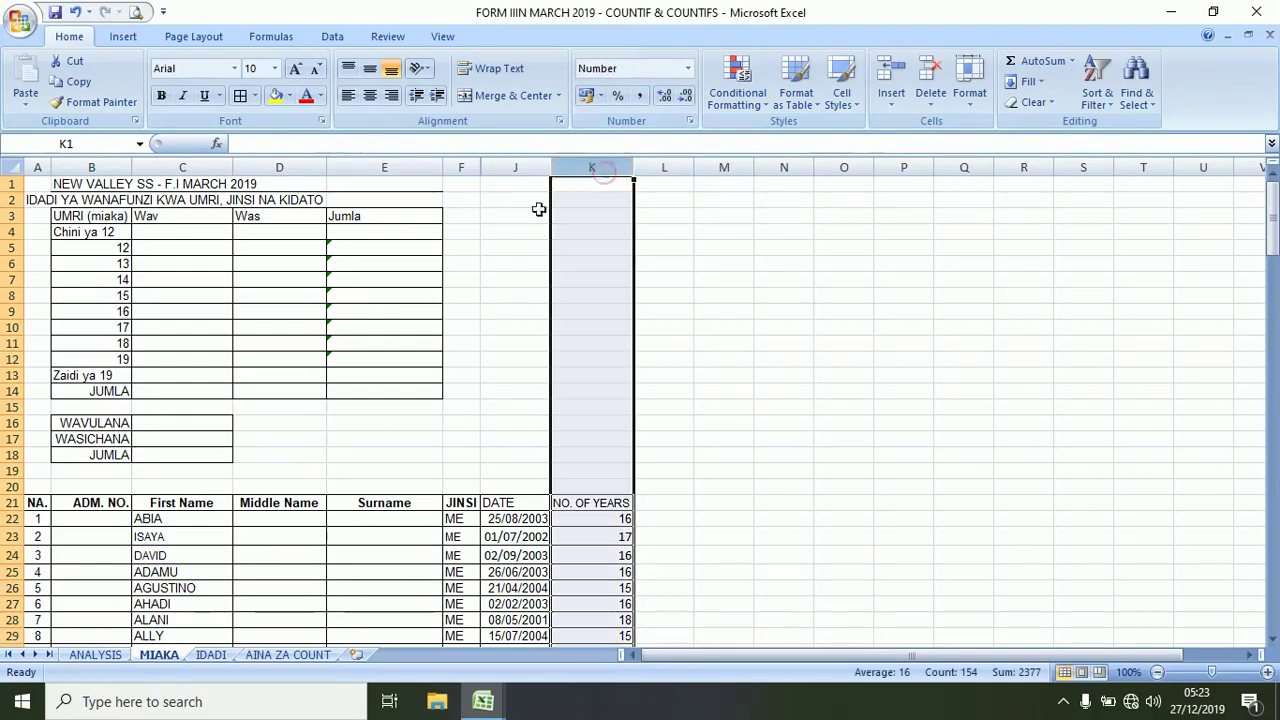
click(437, 408)
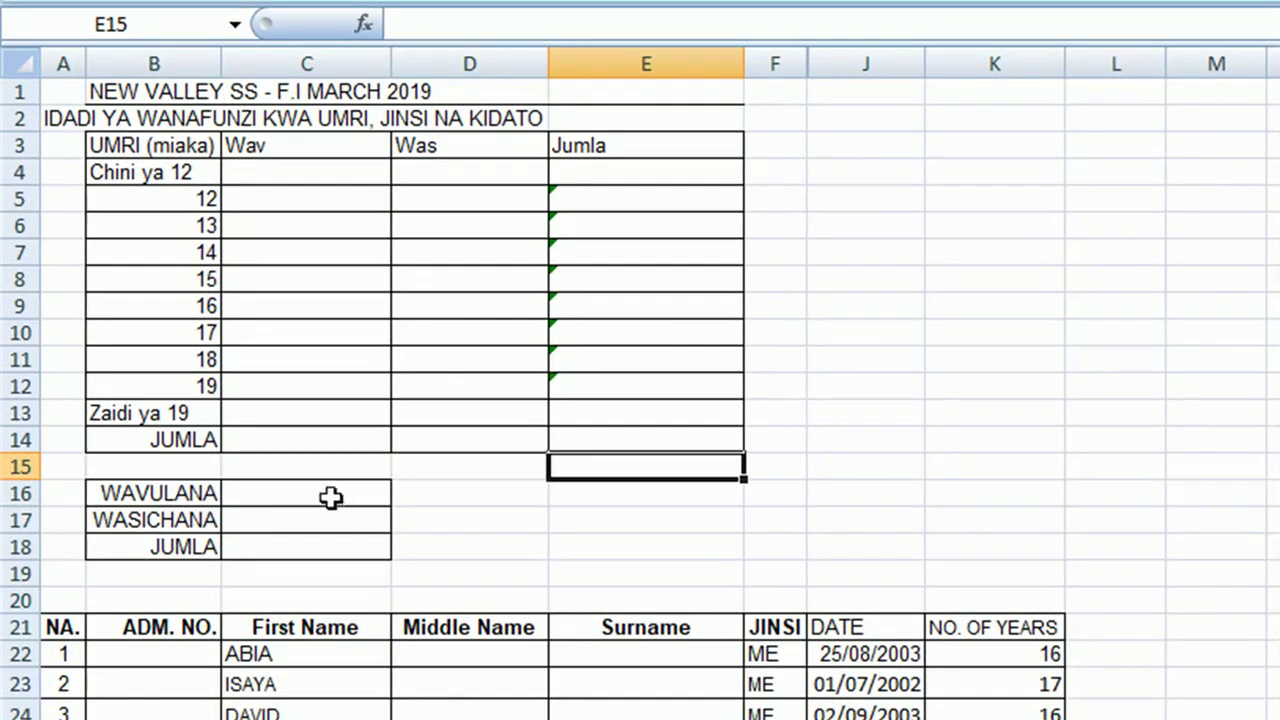
Step: Enter =COUNTIF(F:F,"ME") in C16, giving 67 boys (WAVULANA)
click(331, 497)
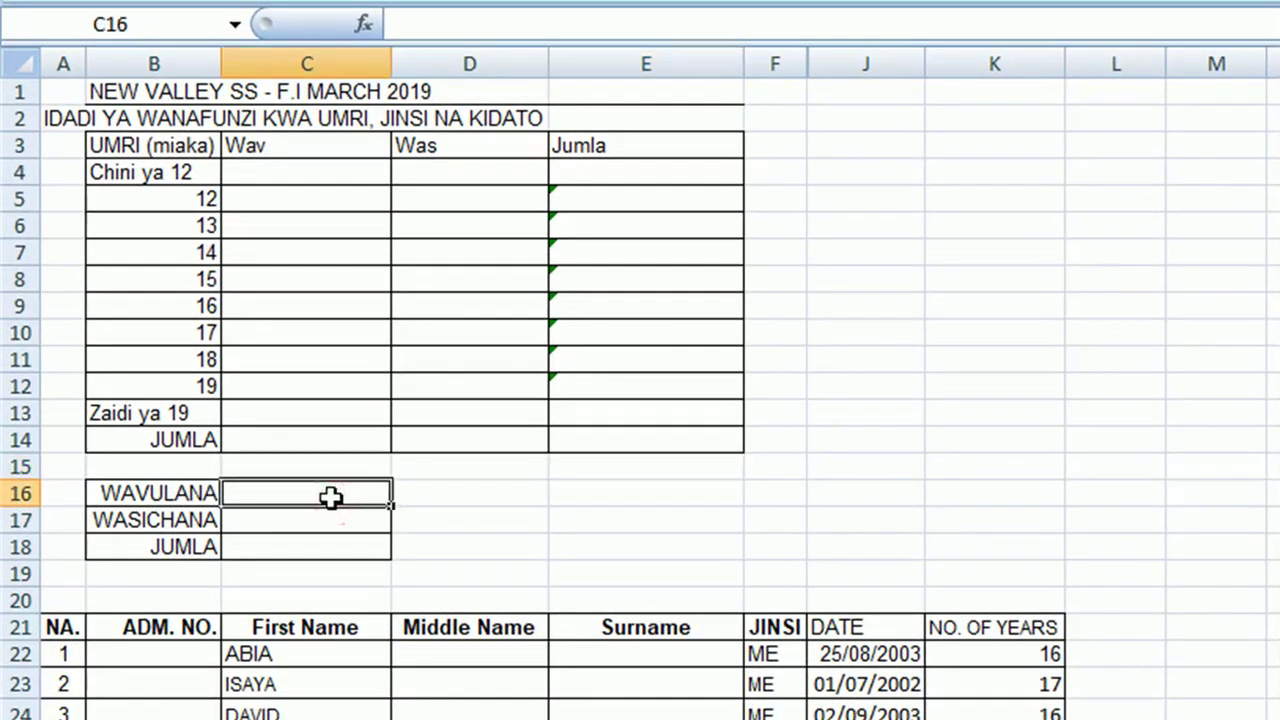
text(=COUNTIF)
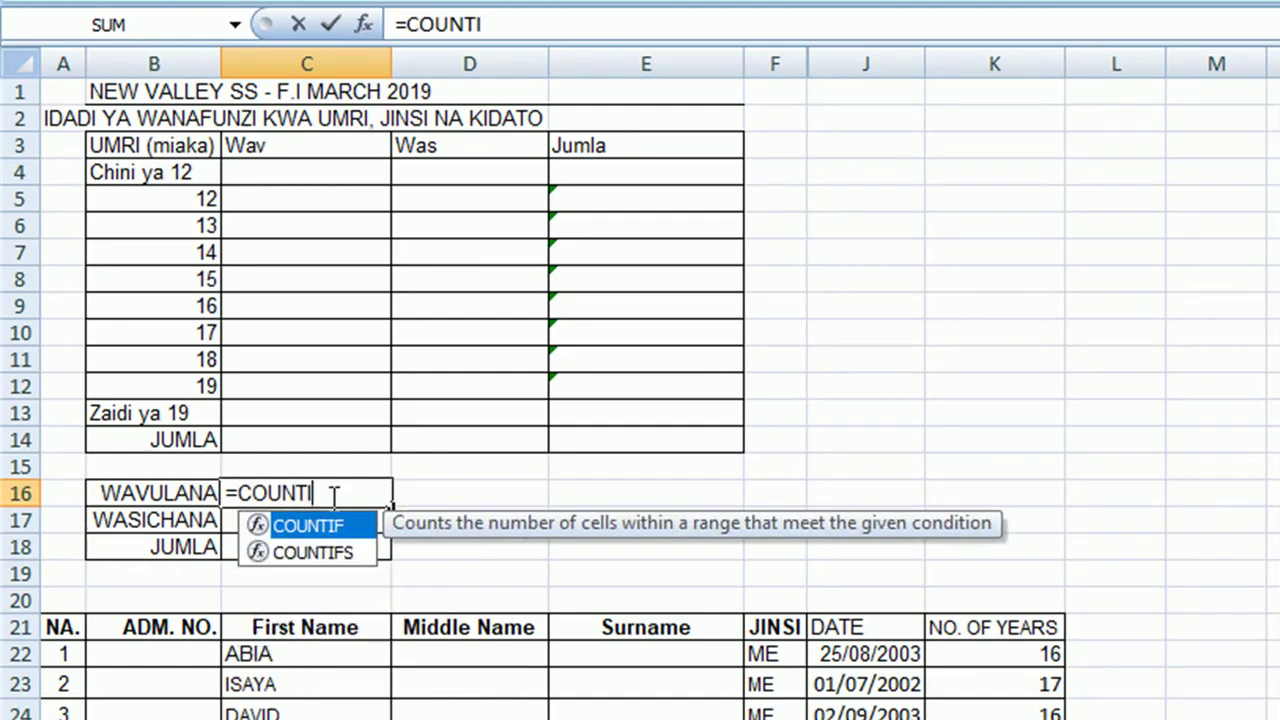
text(()
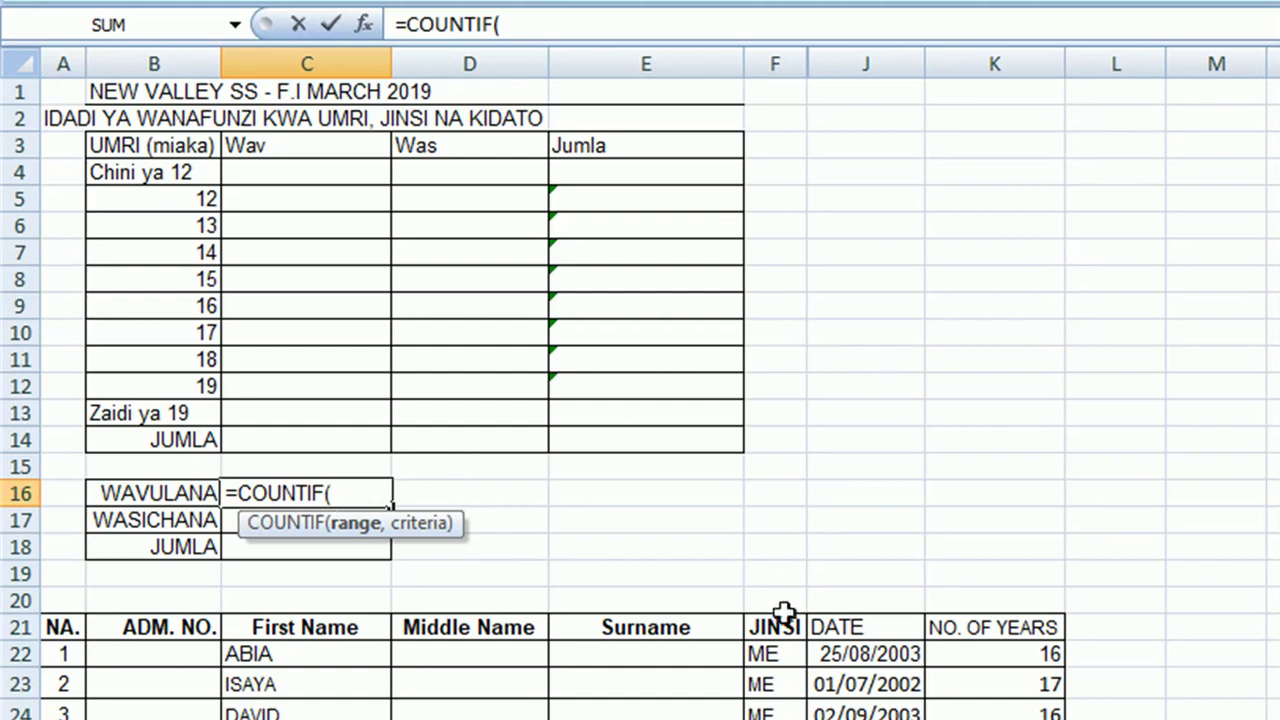
click(797, 52)
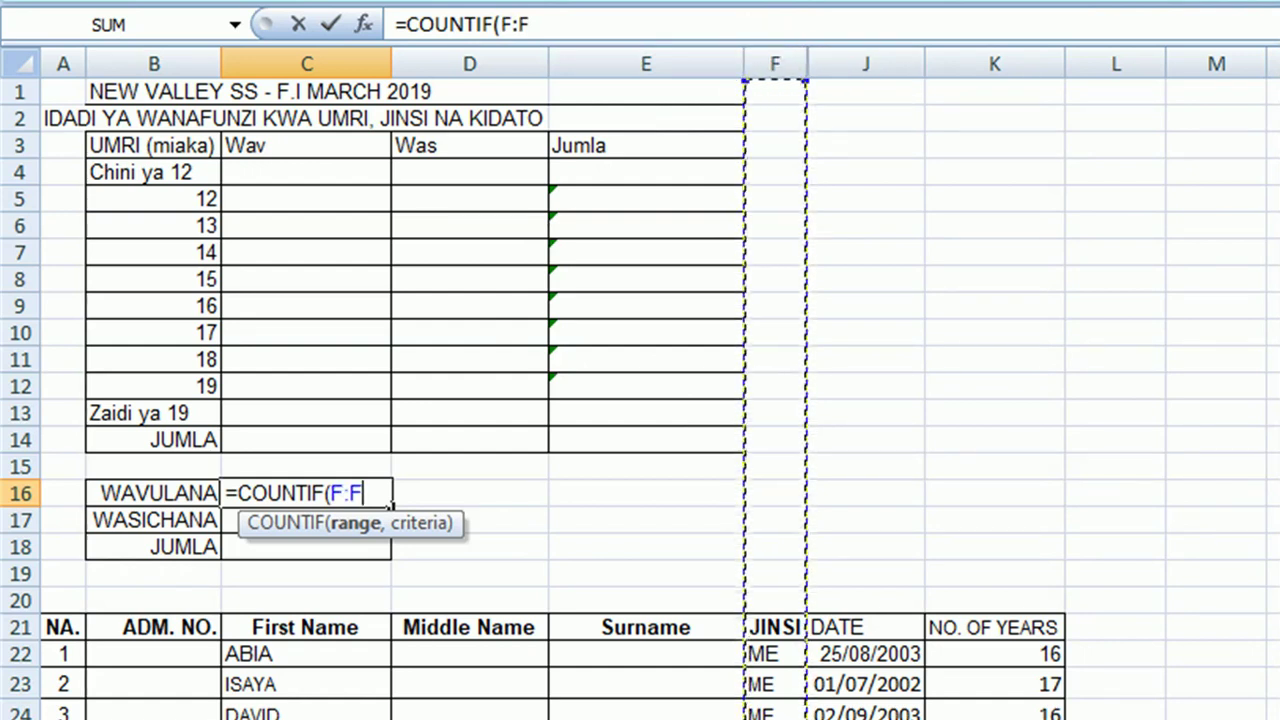
text(,)
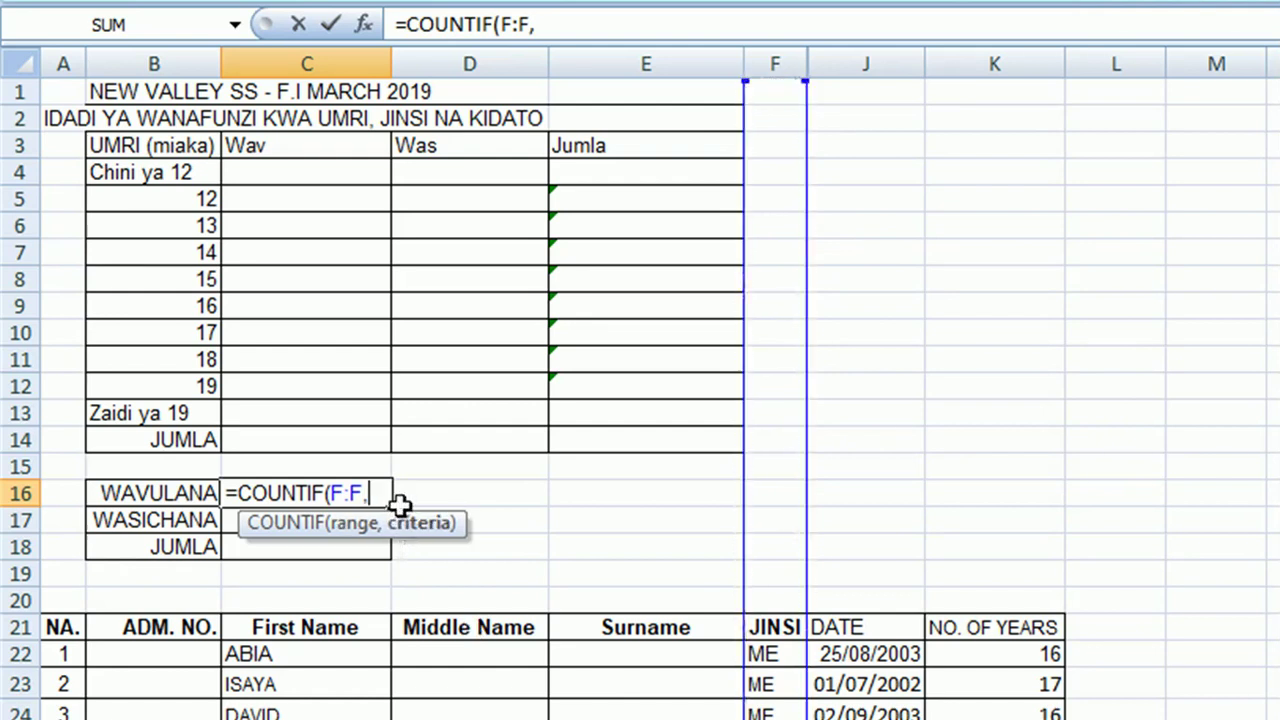
text("ME)
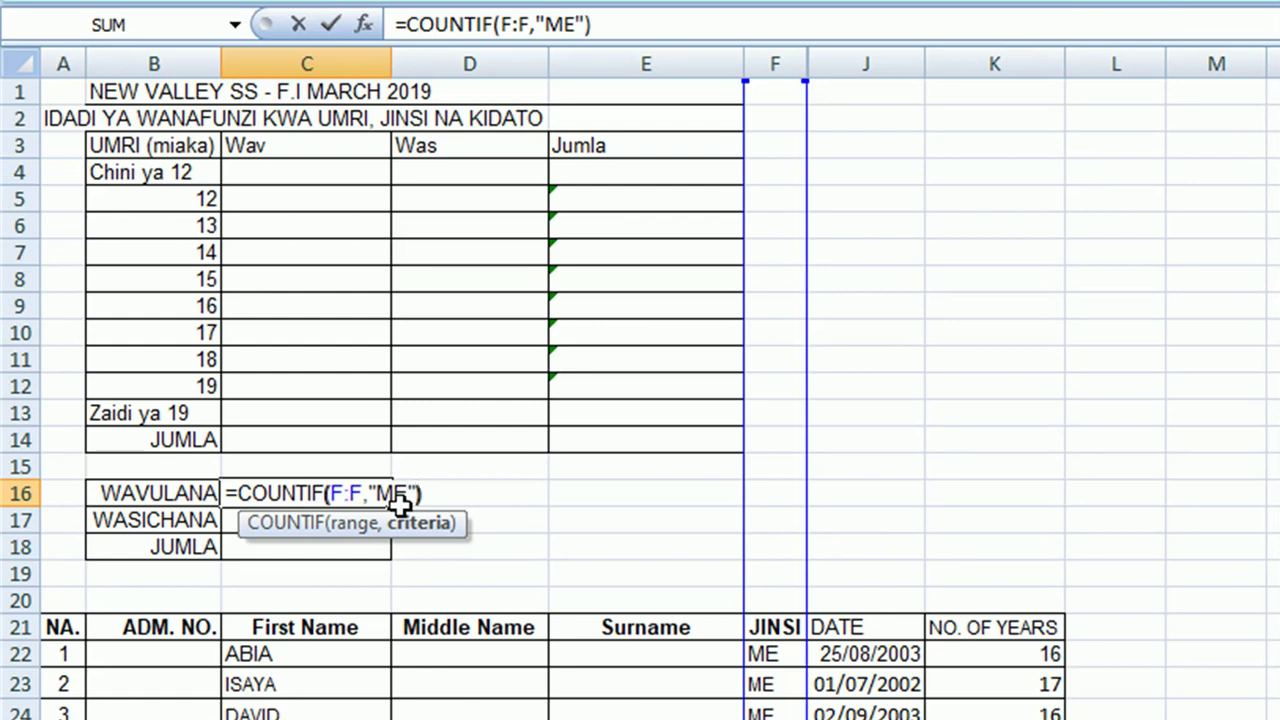
key(Return)
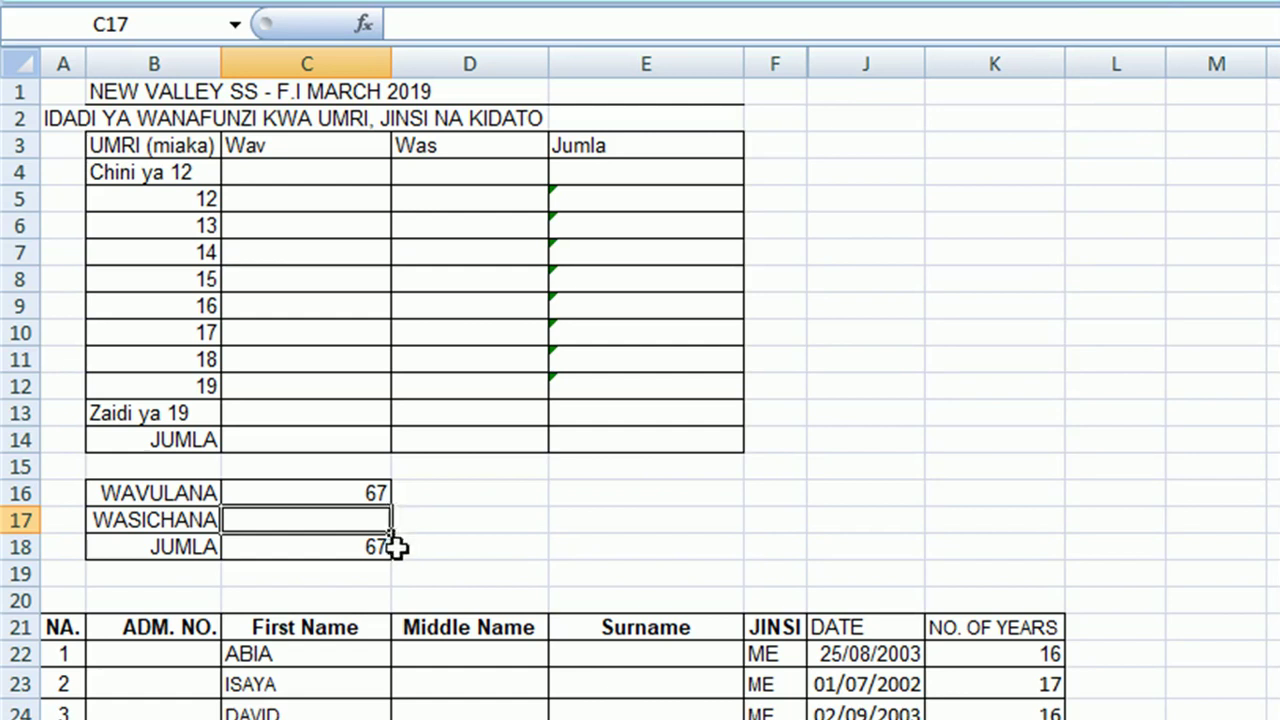
text(=COUNT)
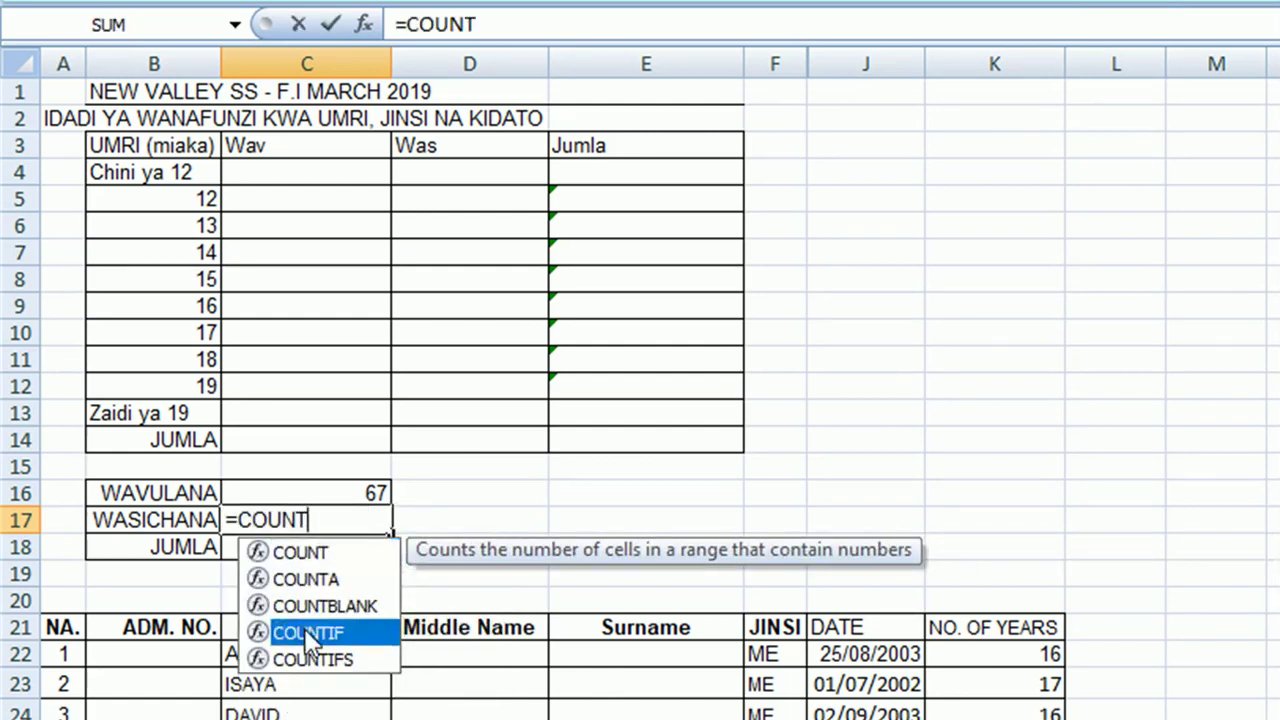
Step: Complete =COUNTIF(F:F,"KE") in C17 to count 86 girls
double_click(305, 632)
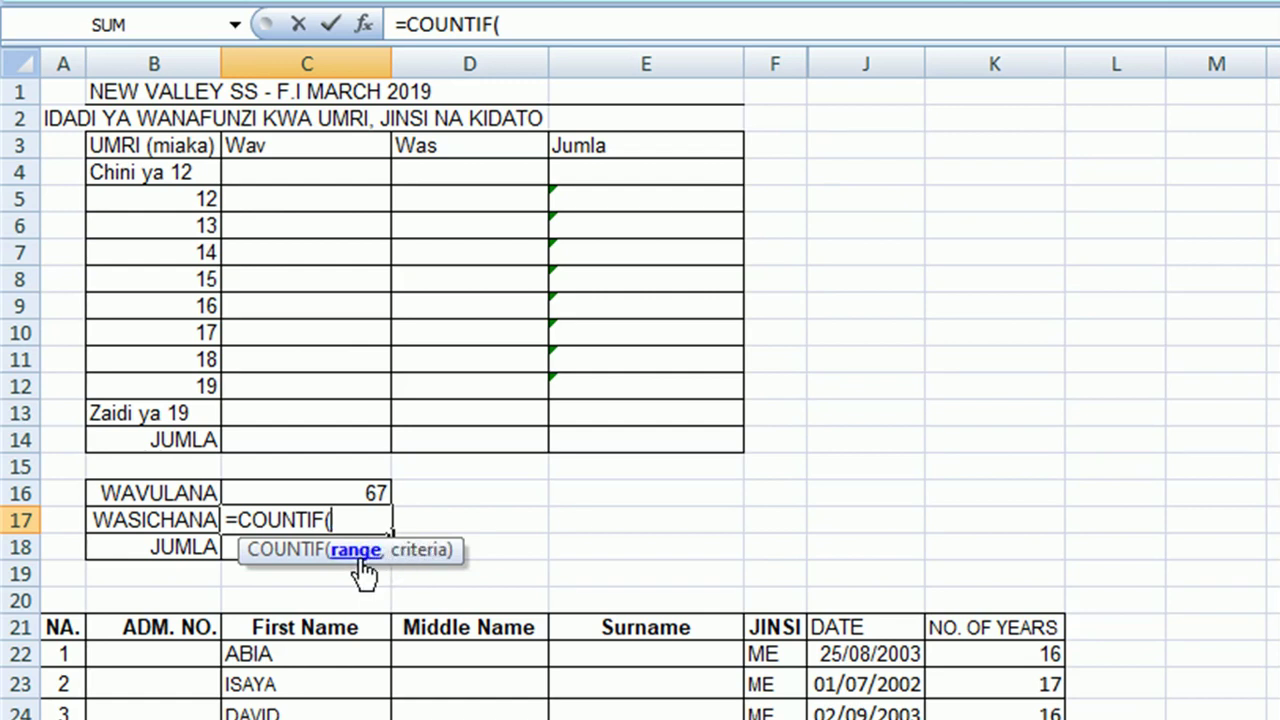
click(780, 47)
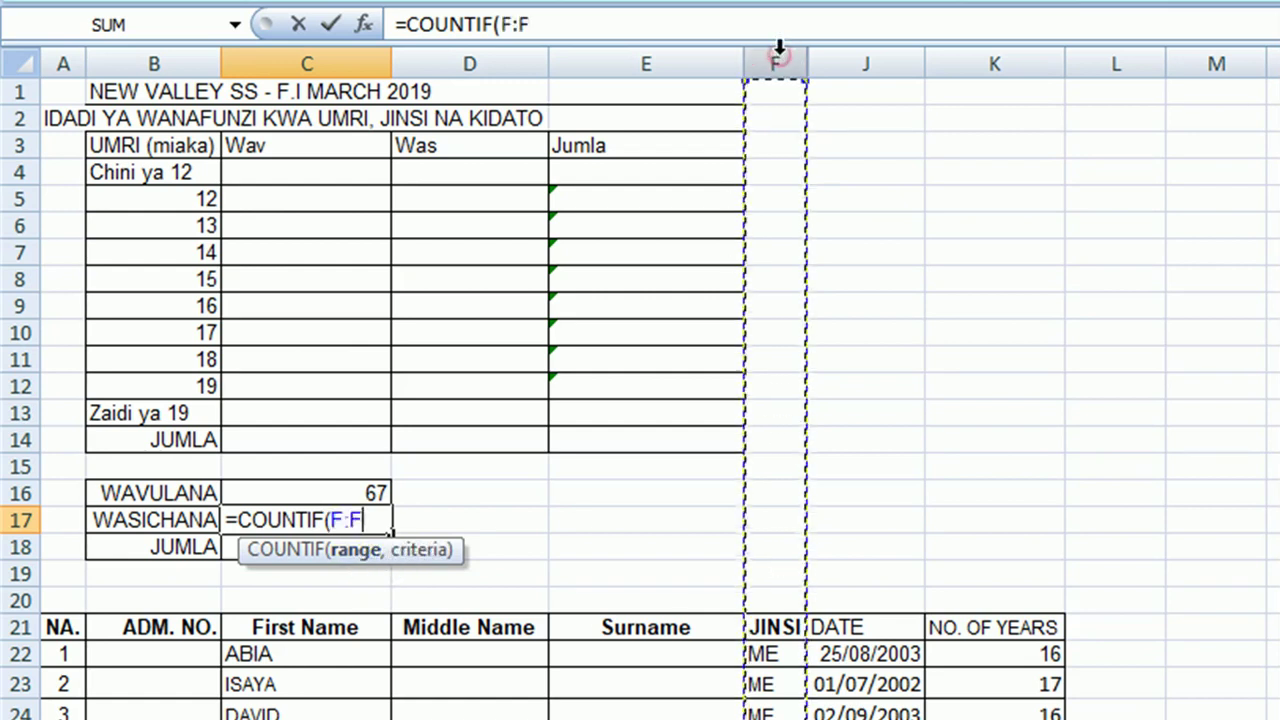
text(,"KE)
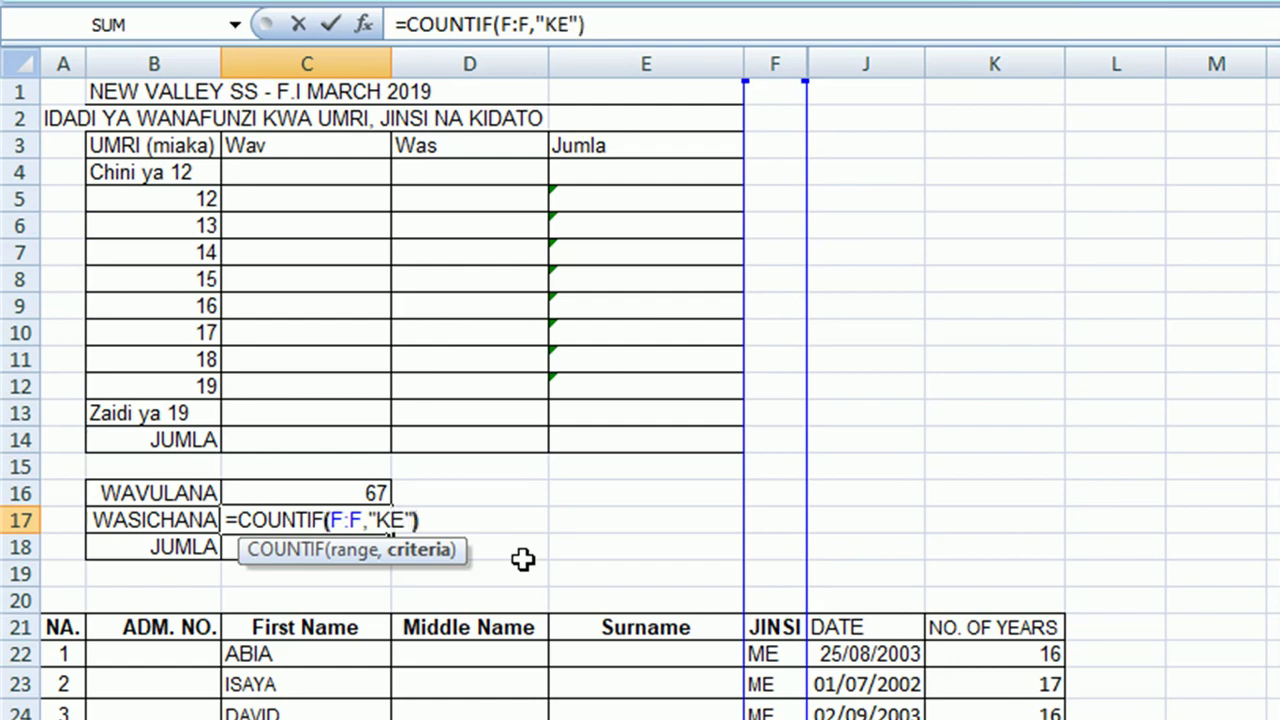
key(Return)
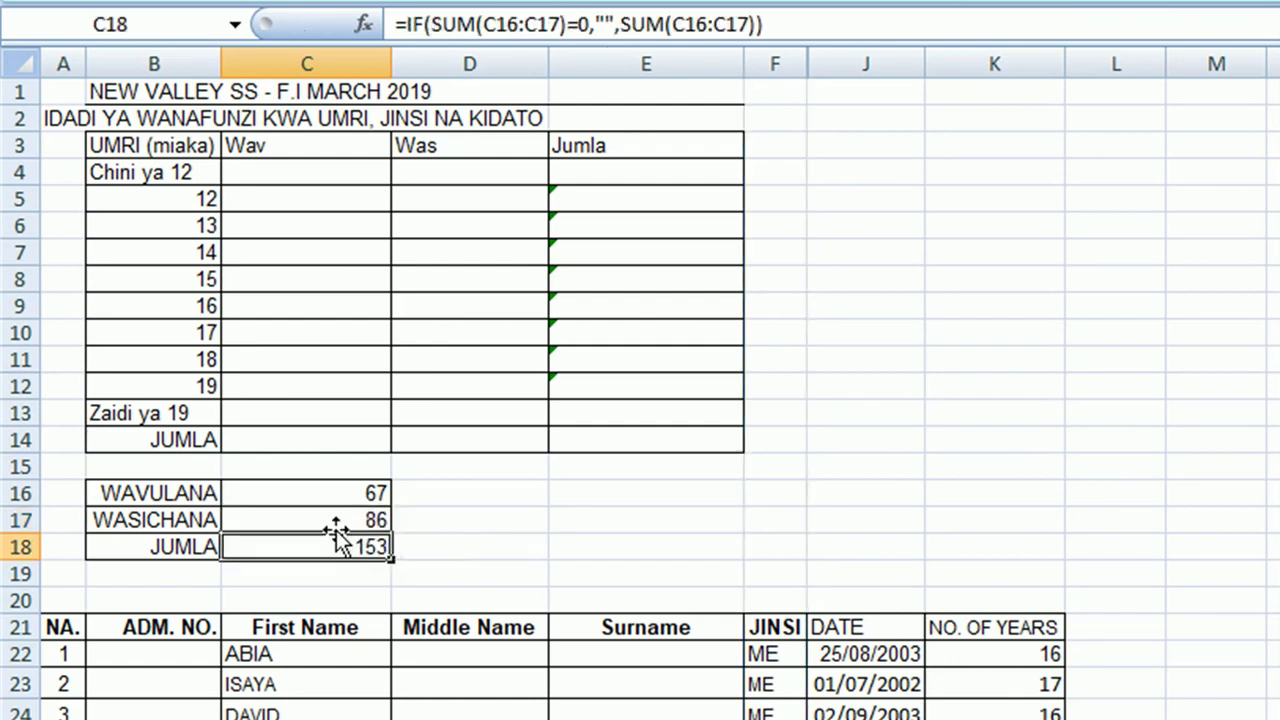
Step: Check the boys, girls and JUMLA formulas, with JUMLA totalling 153
click(337, 519)
click(340, 492)
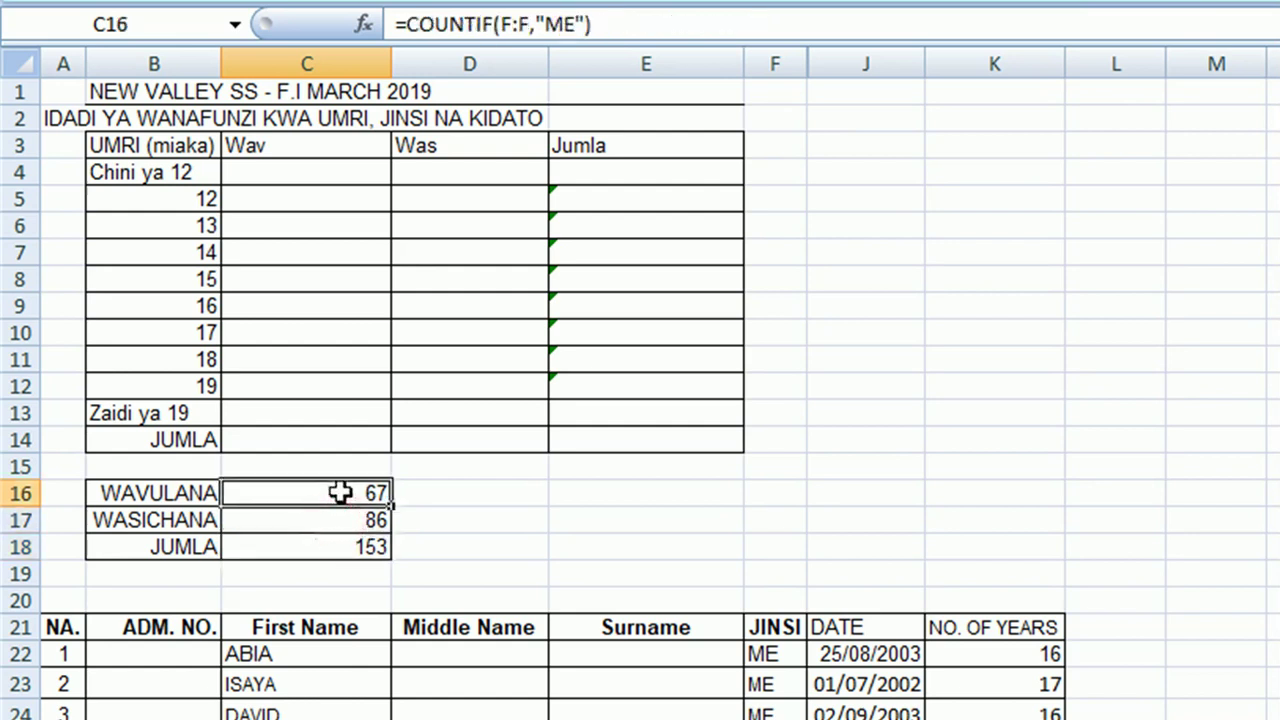
click(340, 548)
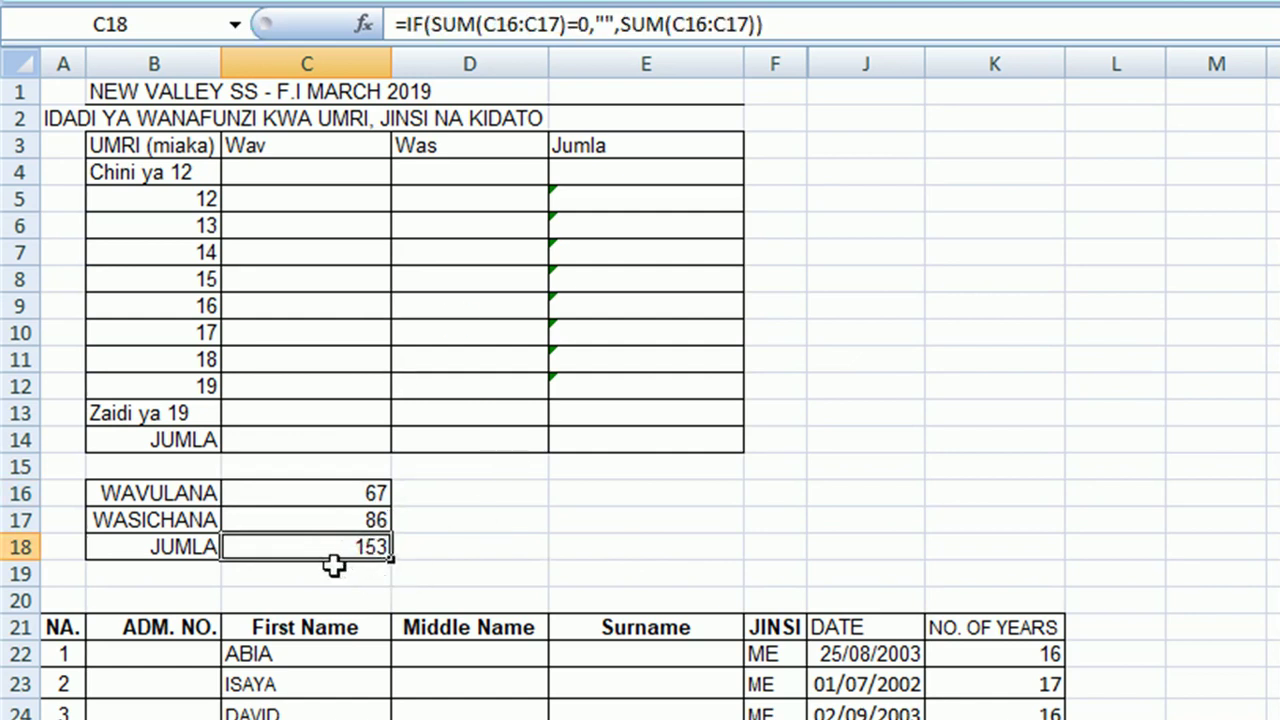
click(306, 163)
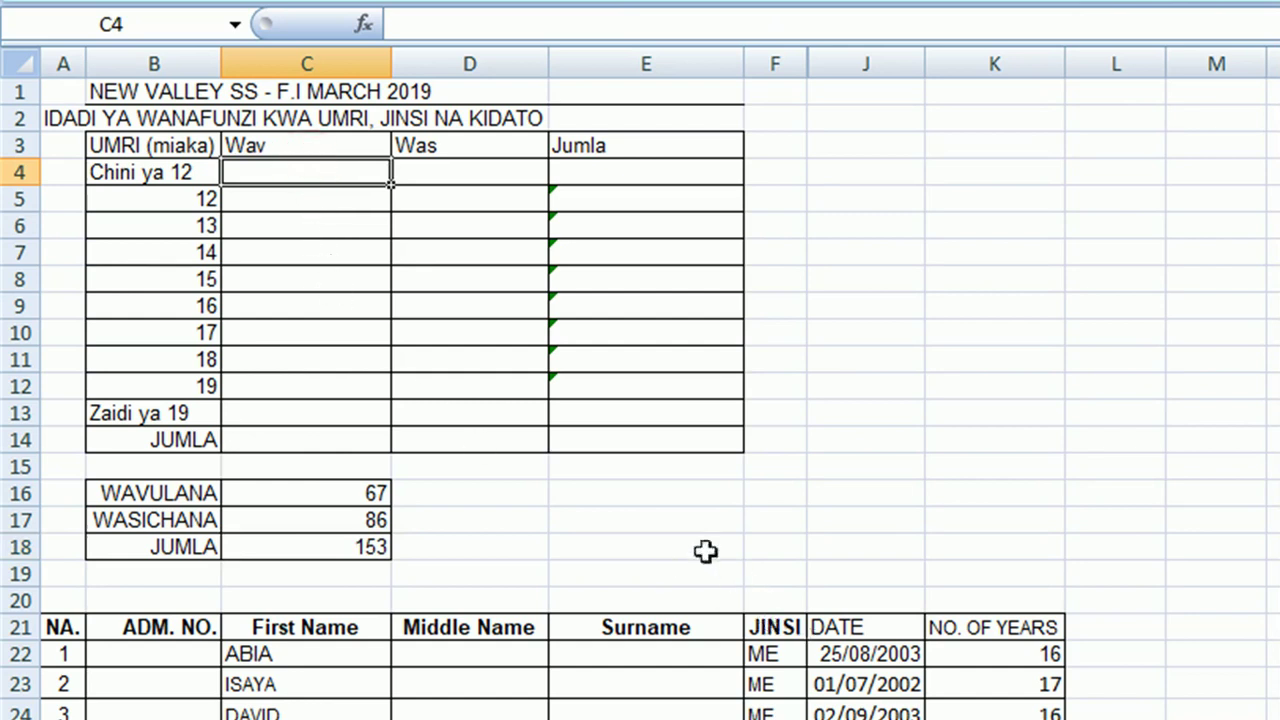
Step: Start =COUNTIFS in C4 with the JINSI column F and "ME" as the first criterion
click(295, 173)
click(474, 490)
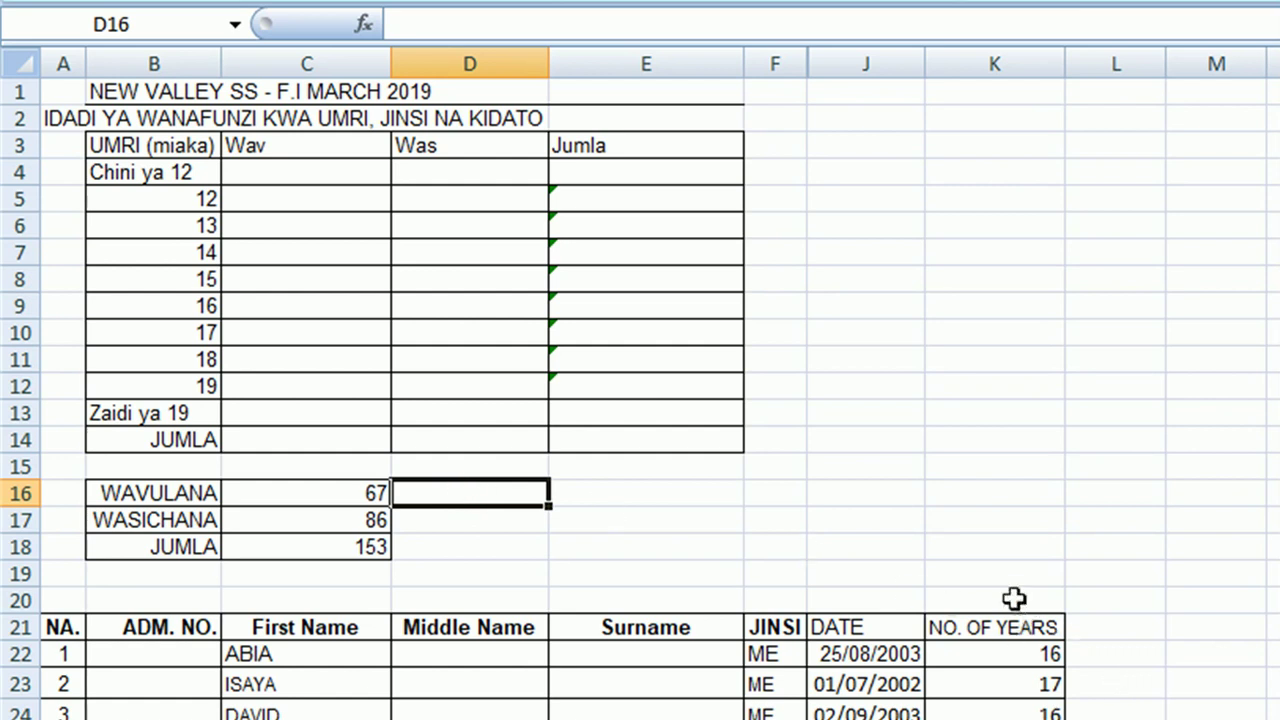
click(257, 172)
text(=)
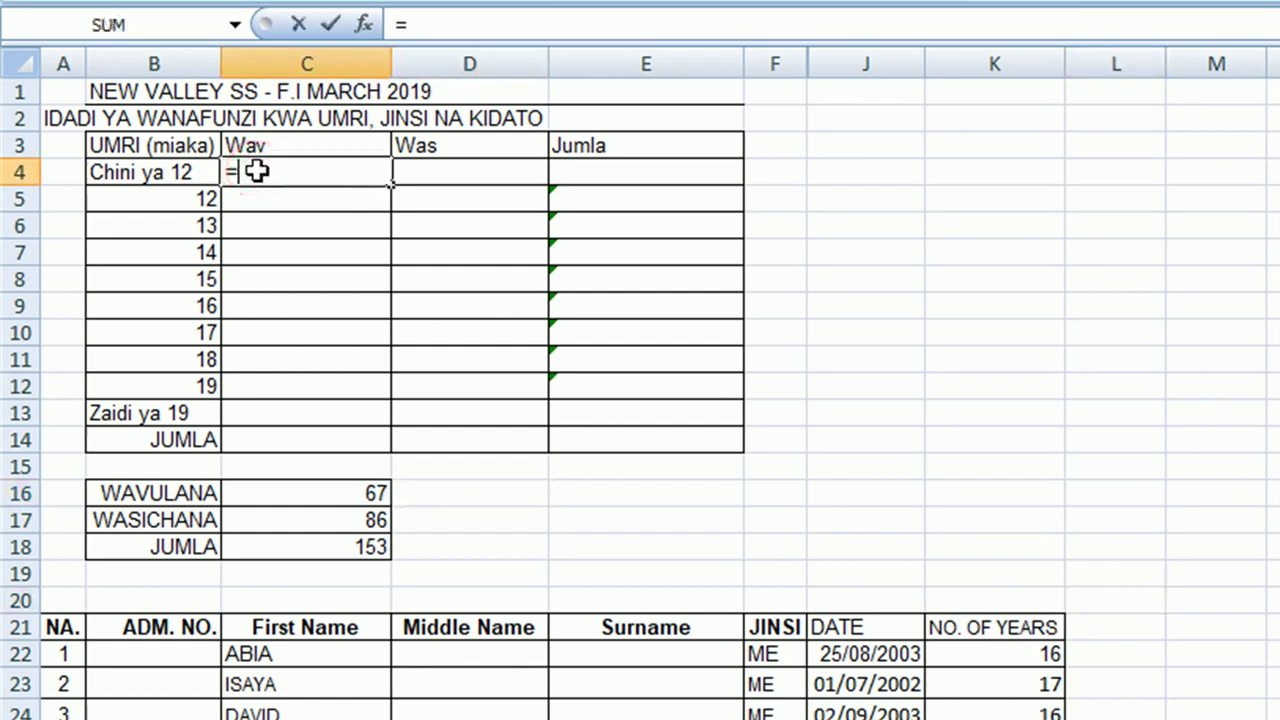
text(CO)
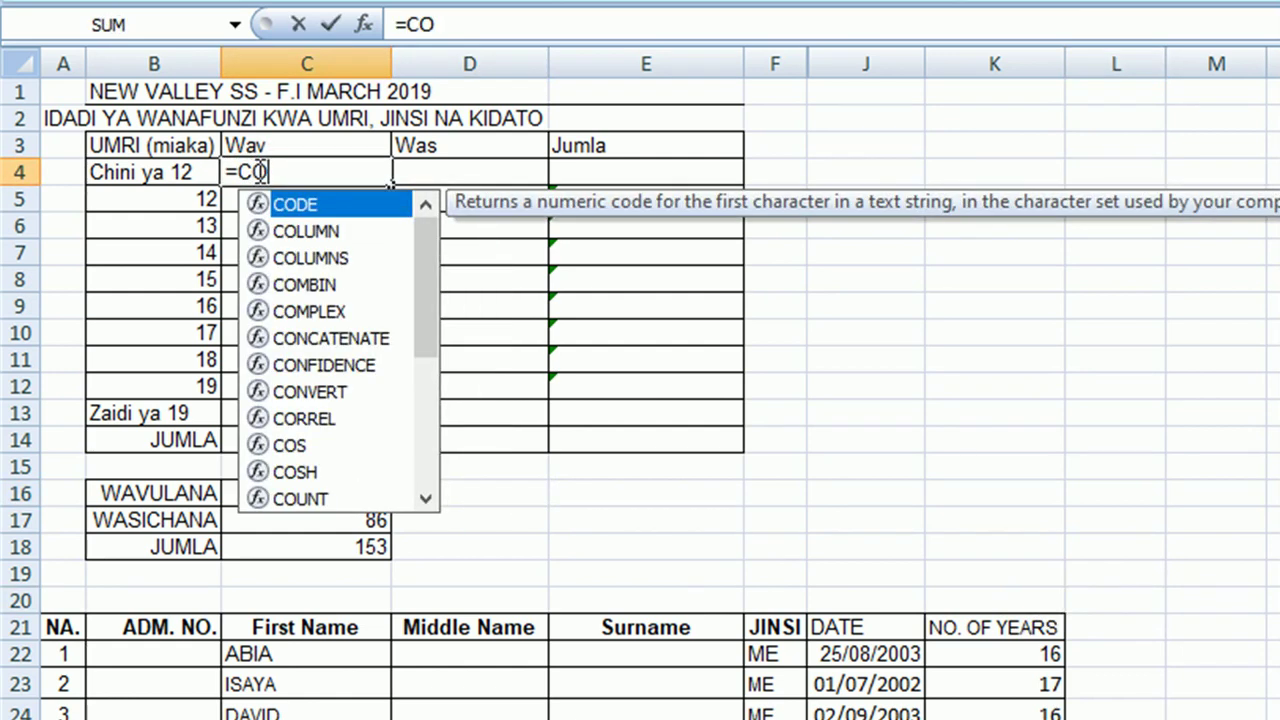
text(UNT)
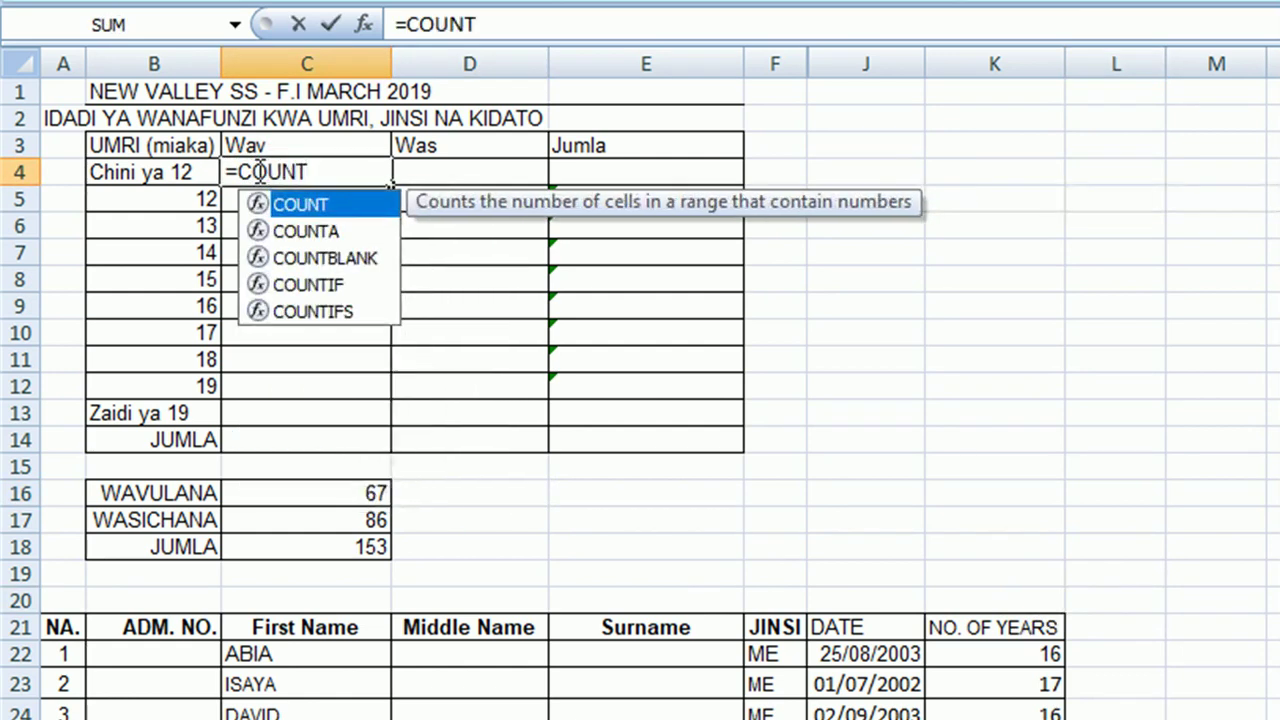
double_click(345, 312)
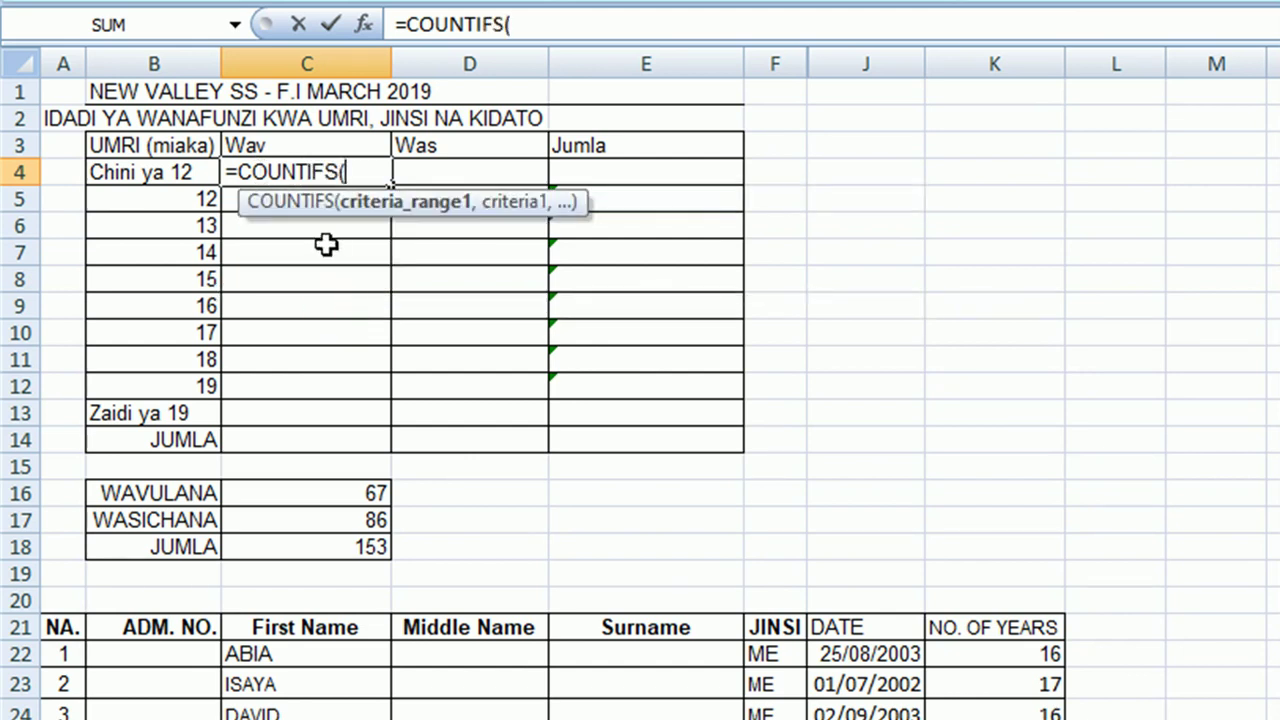
click(798, 60)
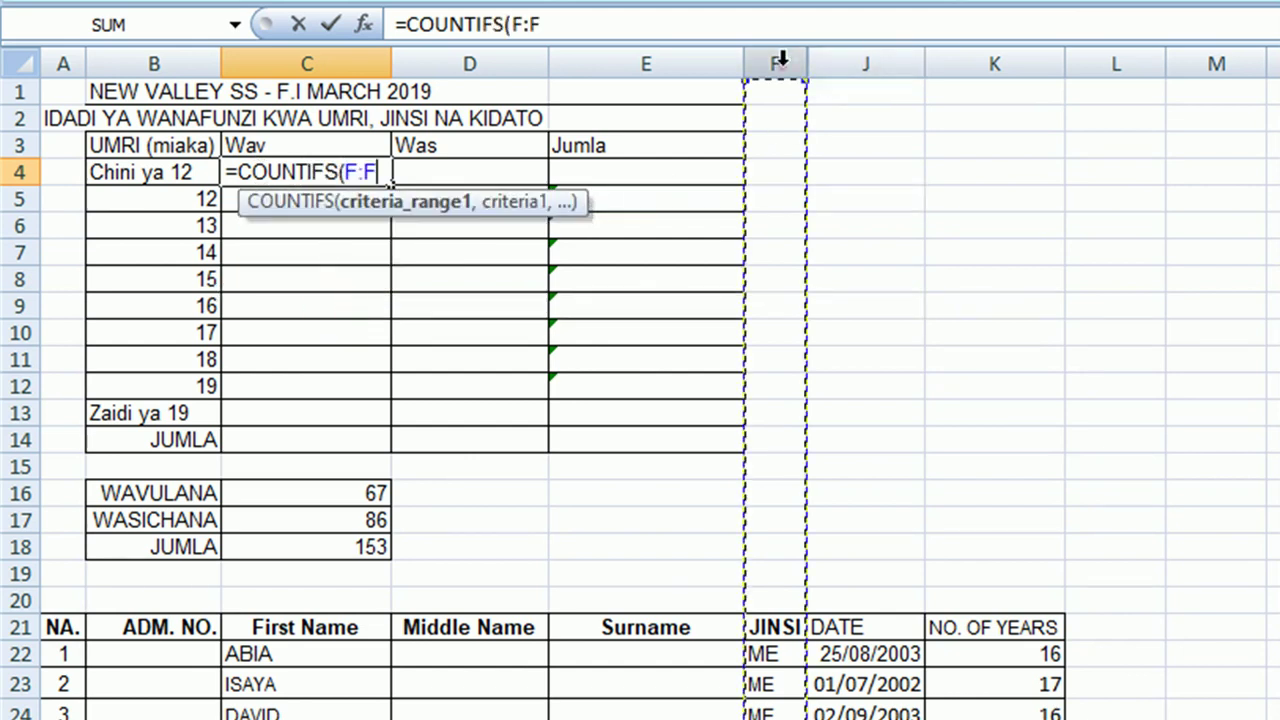
text(,)
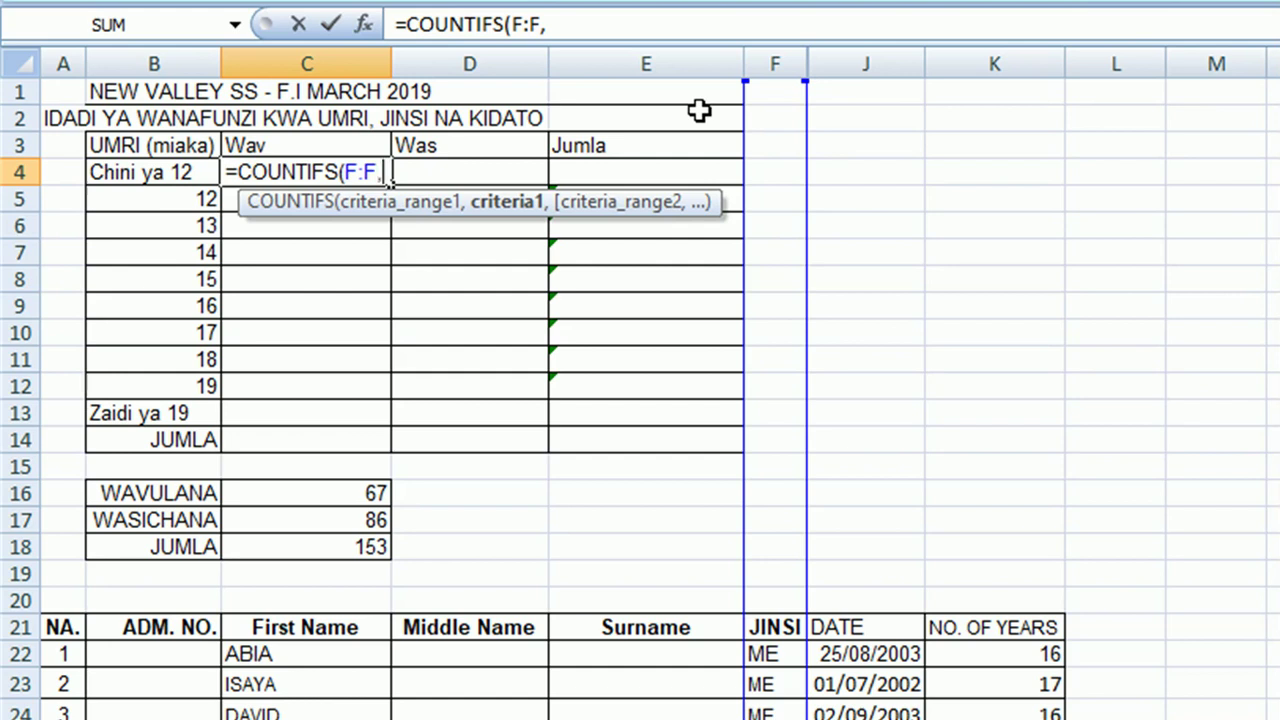
text("ME")
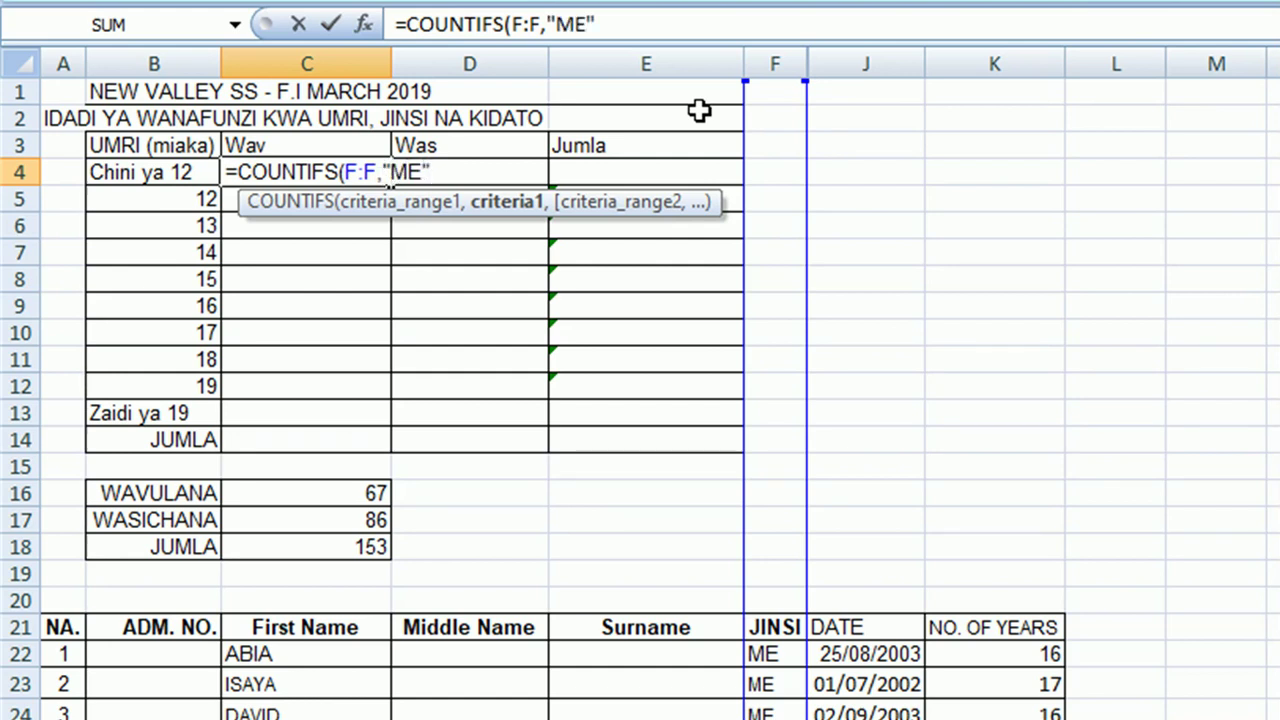
text(,)
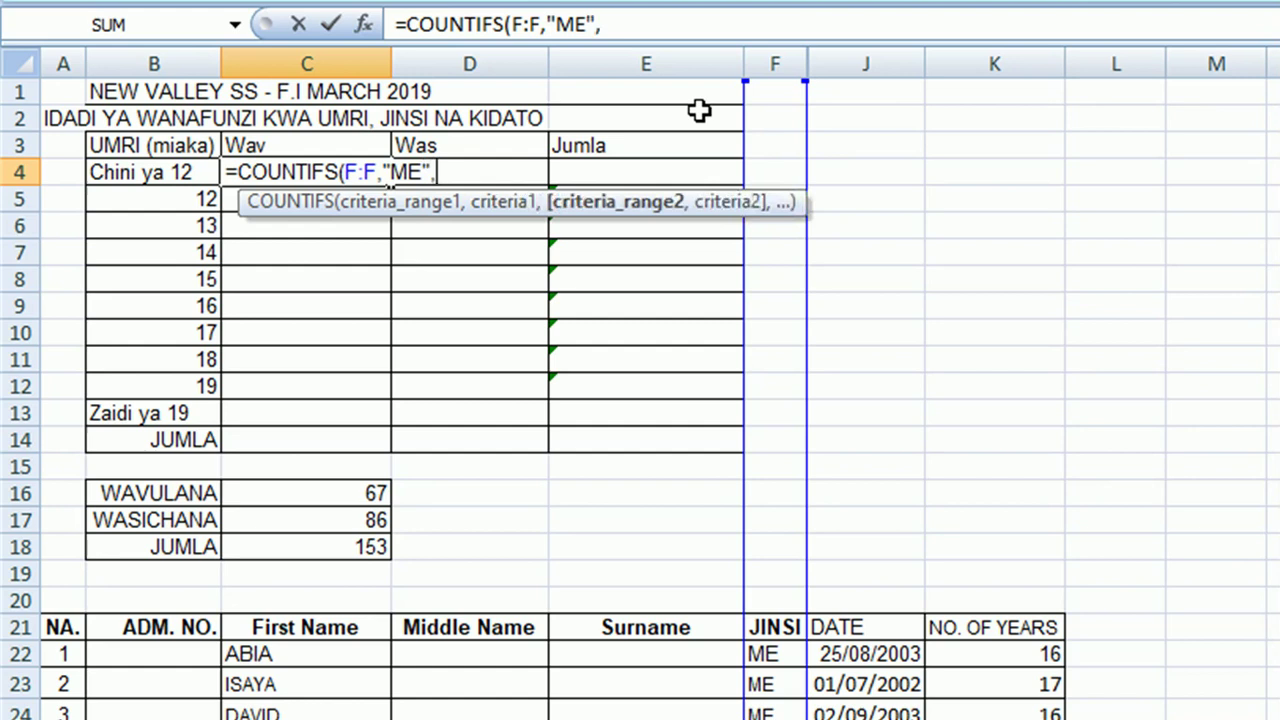
Step: Add the age column K with under-12 as the second criterion, giving 0 boys
click(1020, 62)
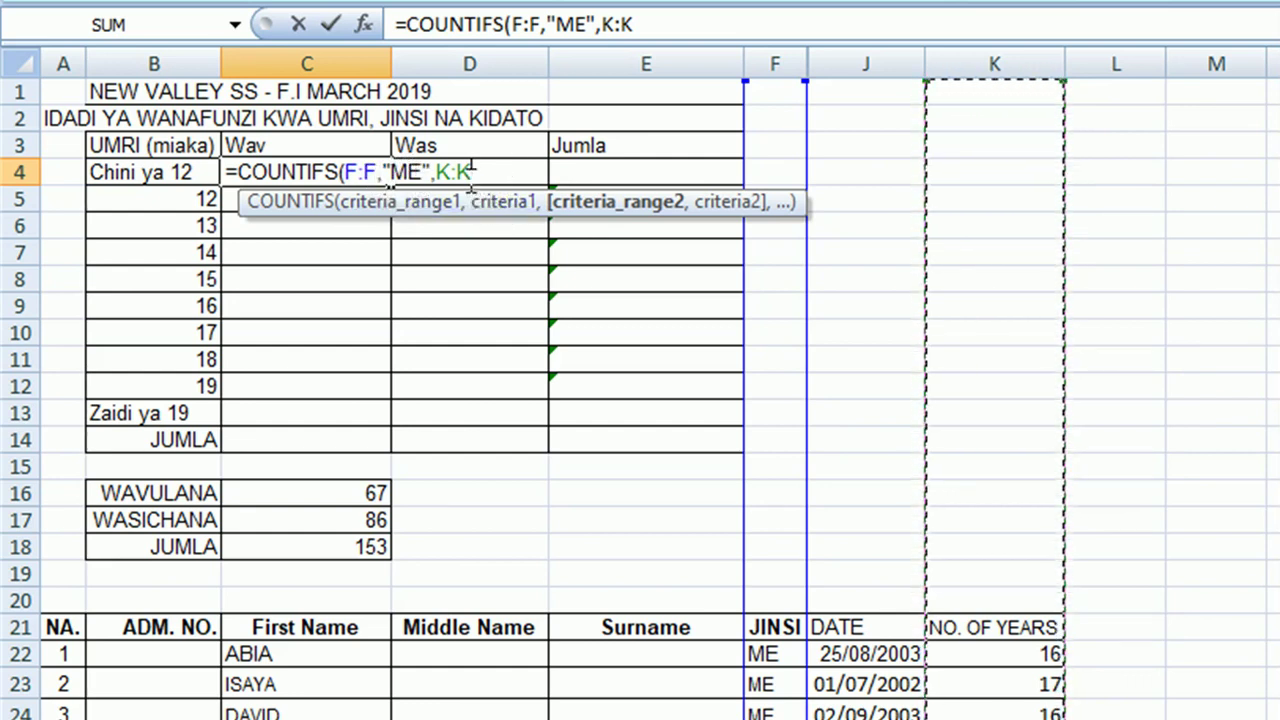
text(,"<)
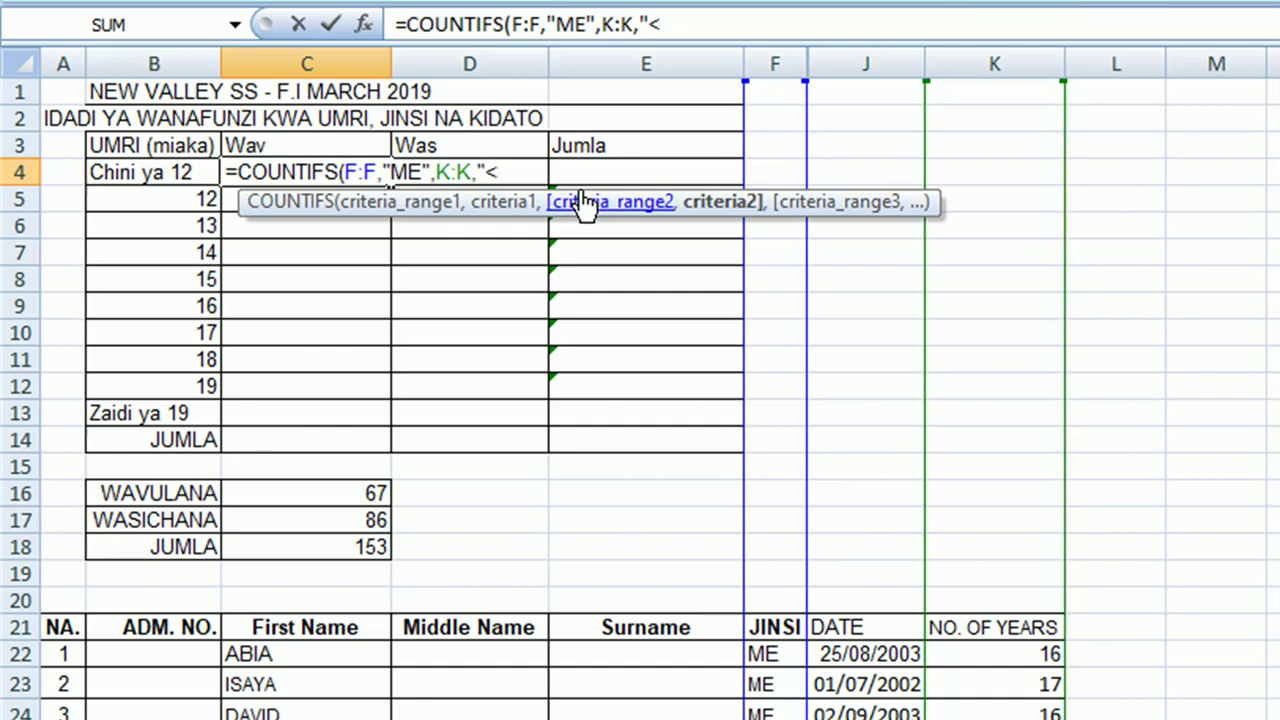
text(12)
key(Return)
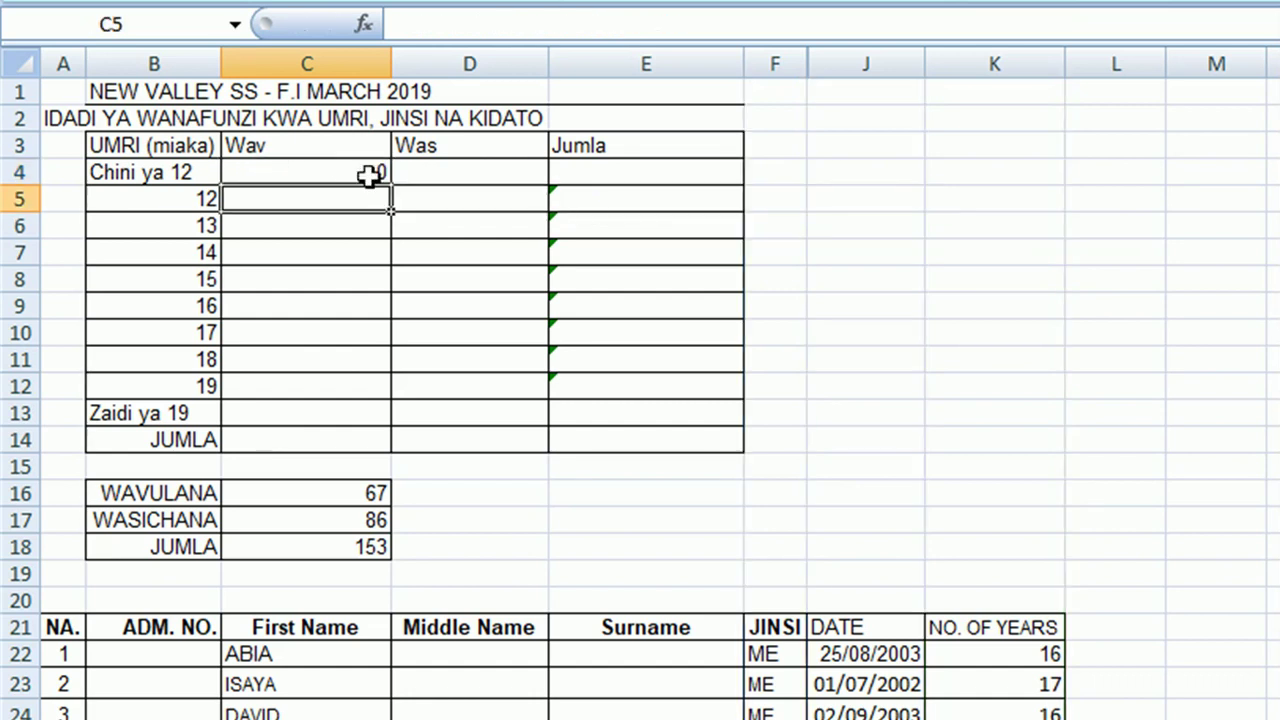
click(370, 176)
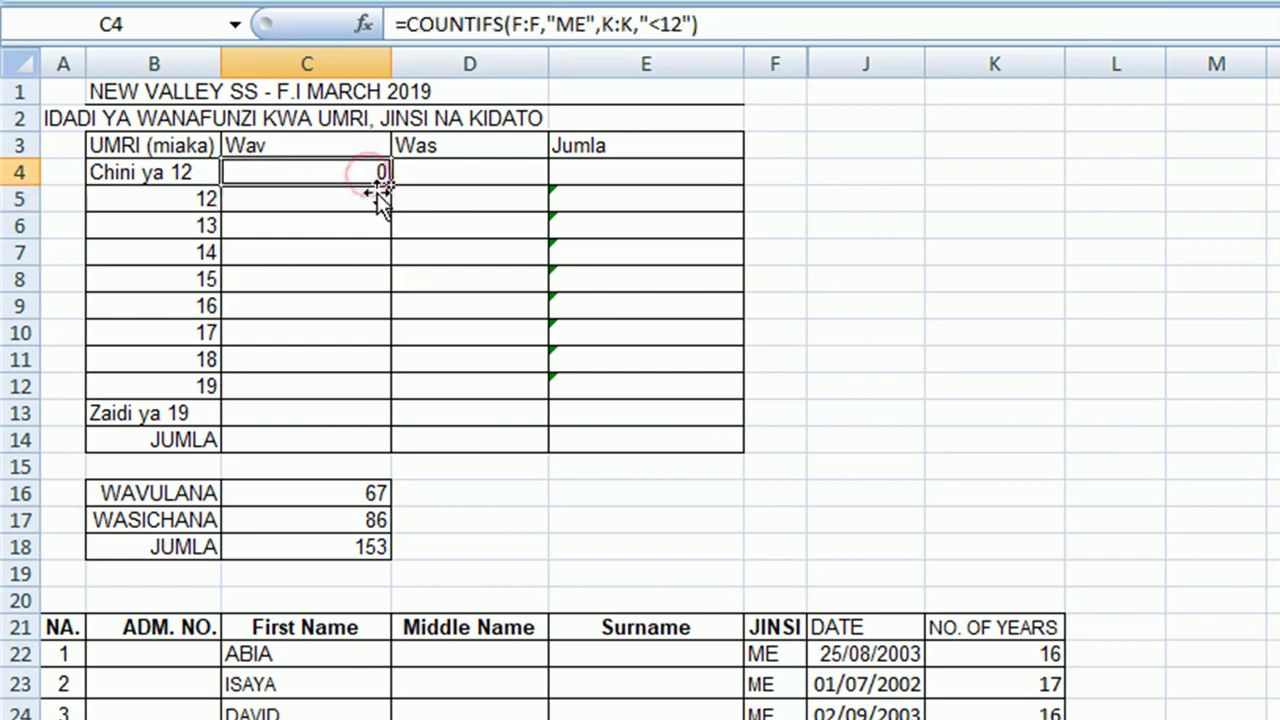
Step: Copy the C4 formula down, then rewrite C5 as =COUNTIFS(F:F,"ME",K:K,B5)
drag(390, 185, 392, 236)
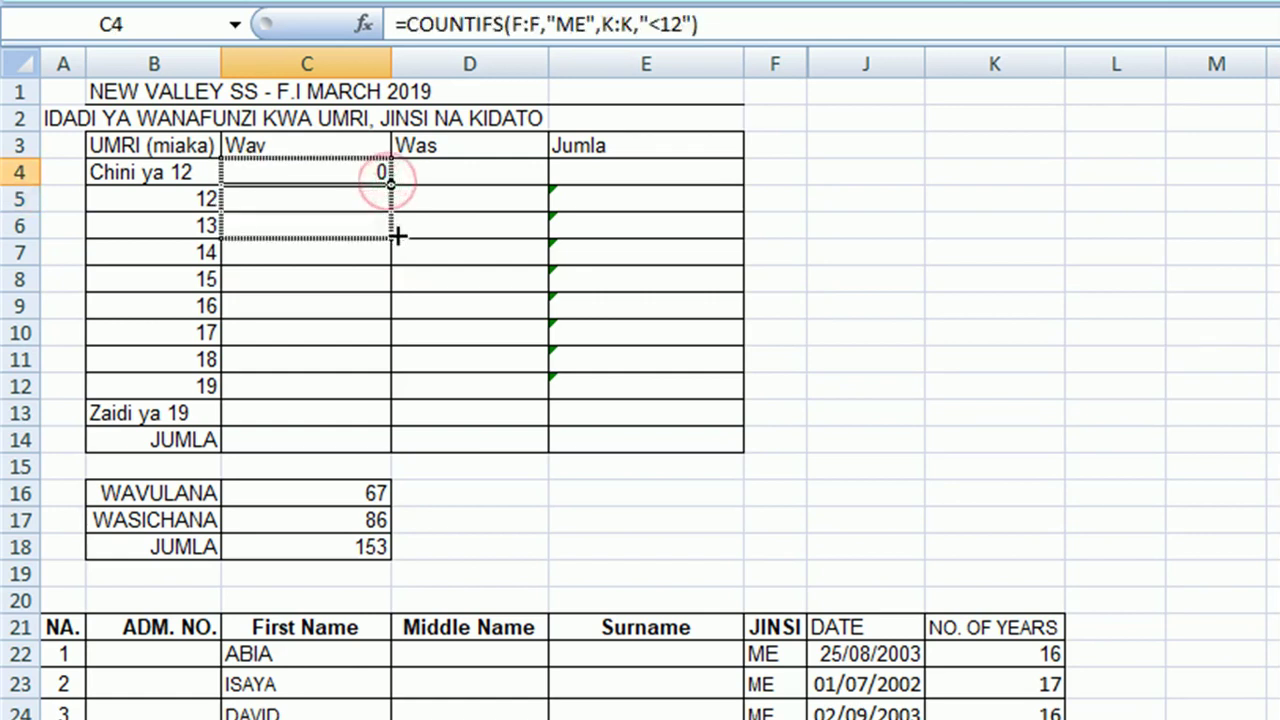
click(314, 198)
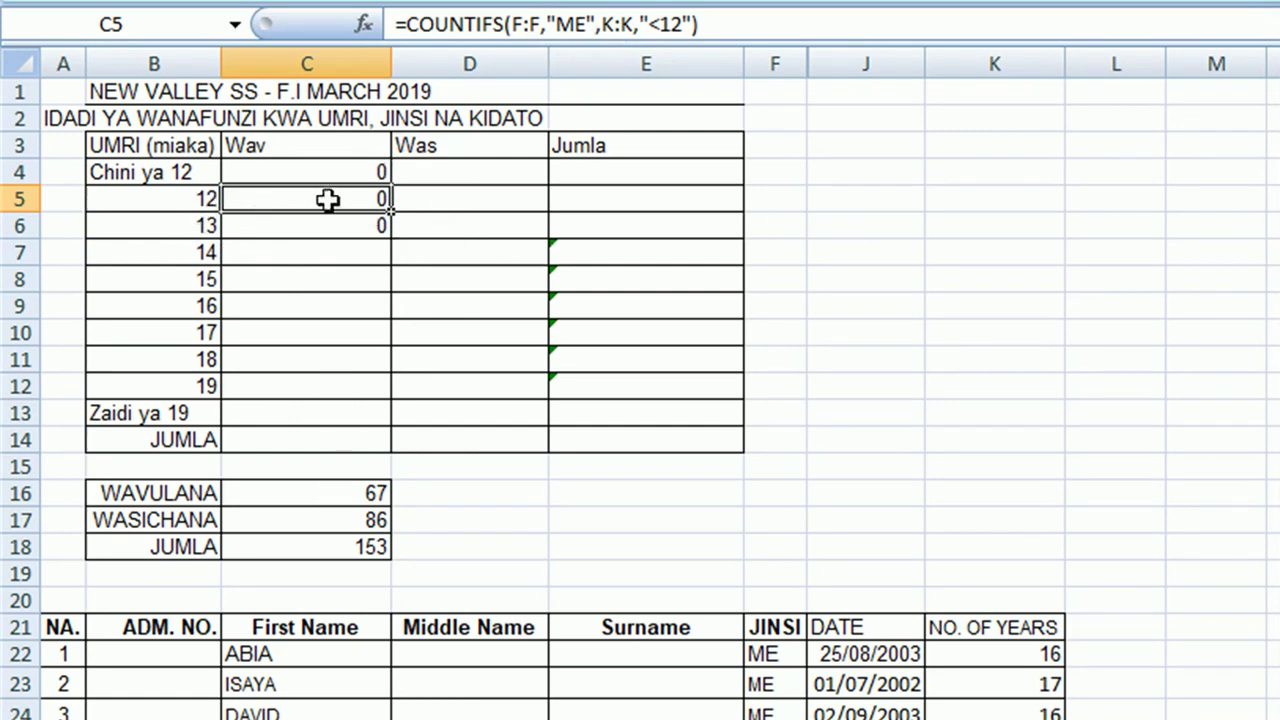
click(692, 22)
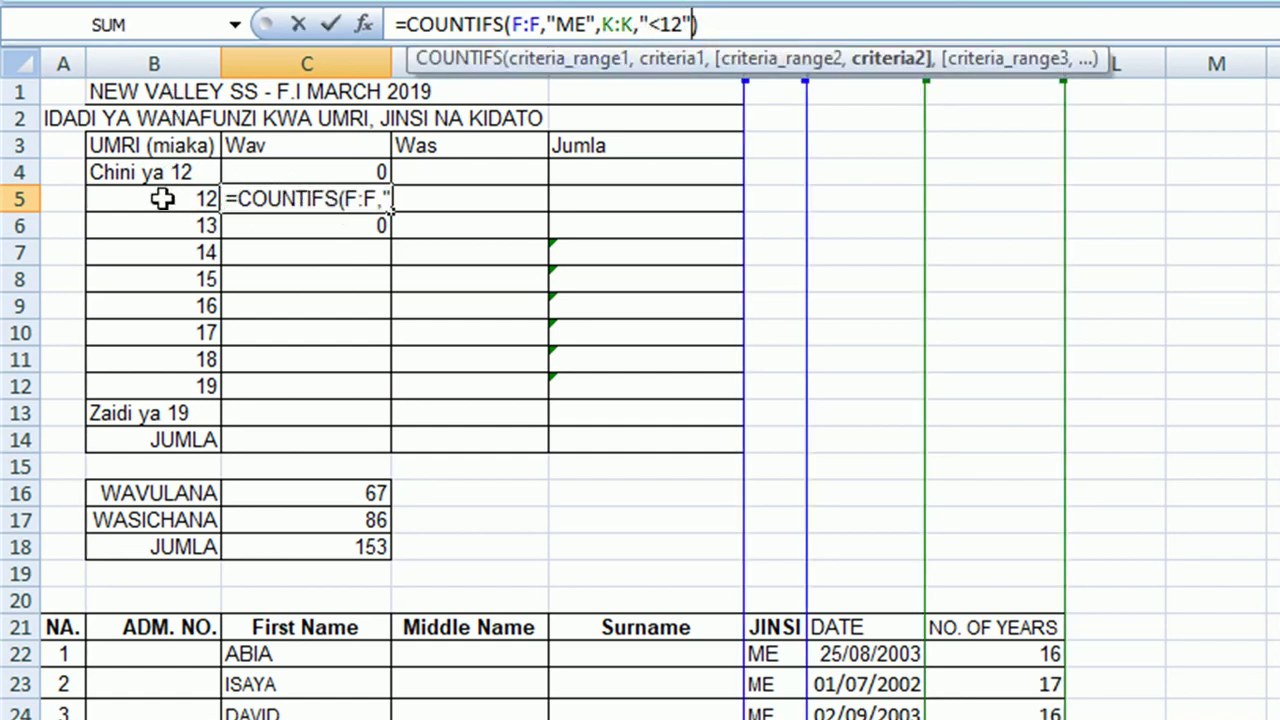
key(BackSpace)
key(BackSpace)
key(BackSpace)
key(BackSpace)
key(BackSpace)
text(B5)
key(Return)
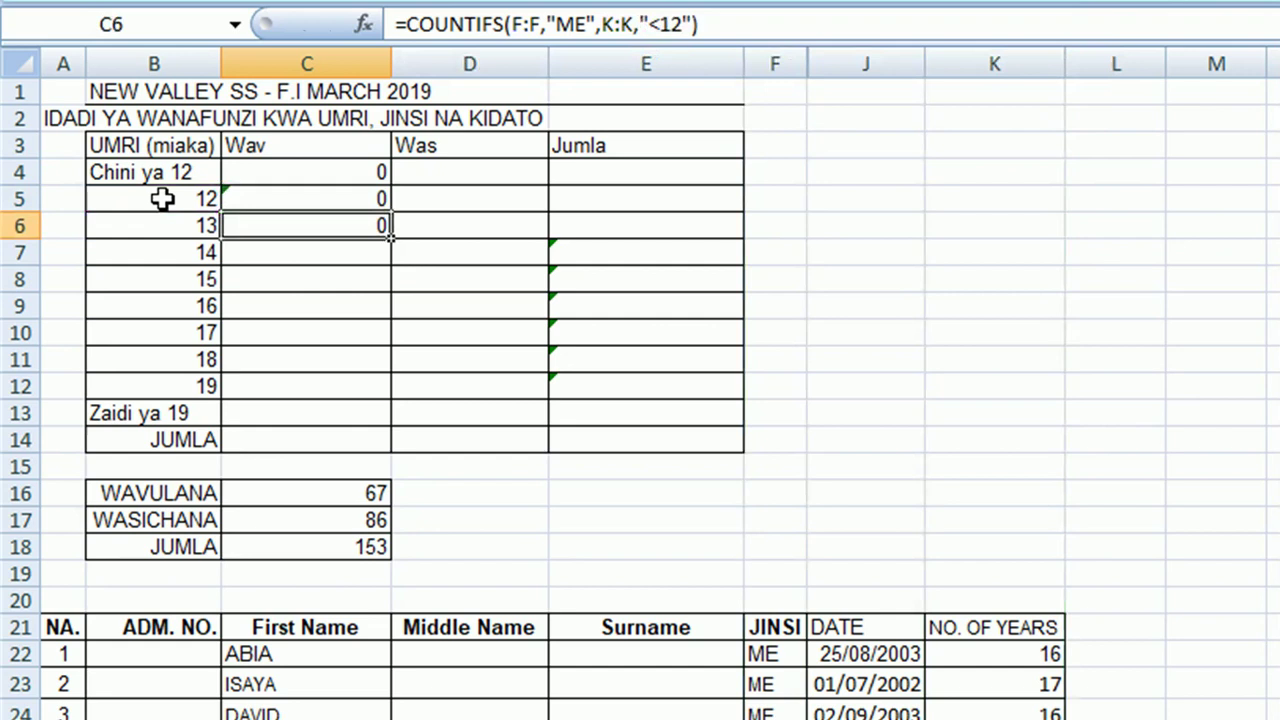
Step: Fill the C5 boys formula down through C13, covering ages 13–19 and Zaidi ya 19
click(312, 199)
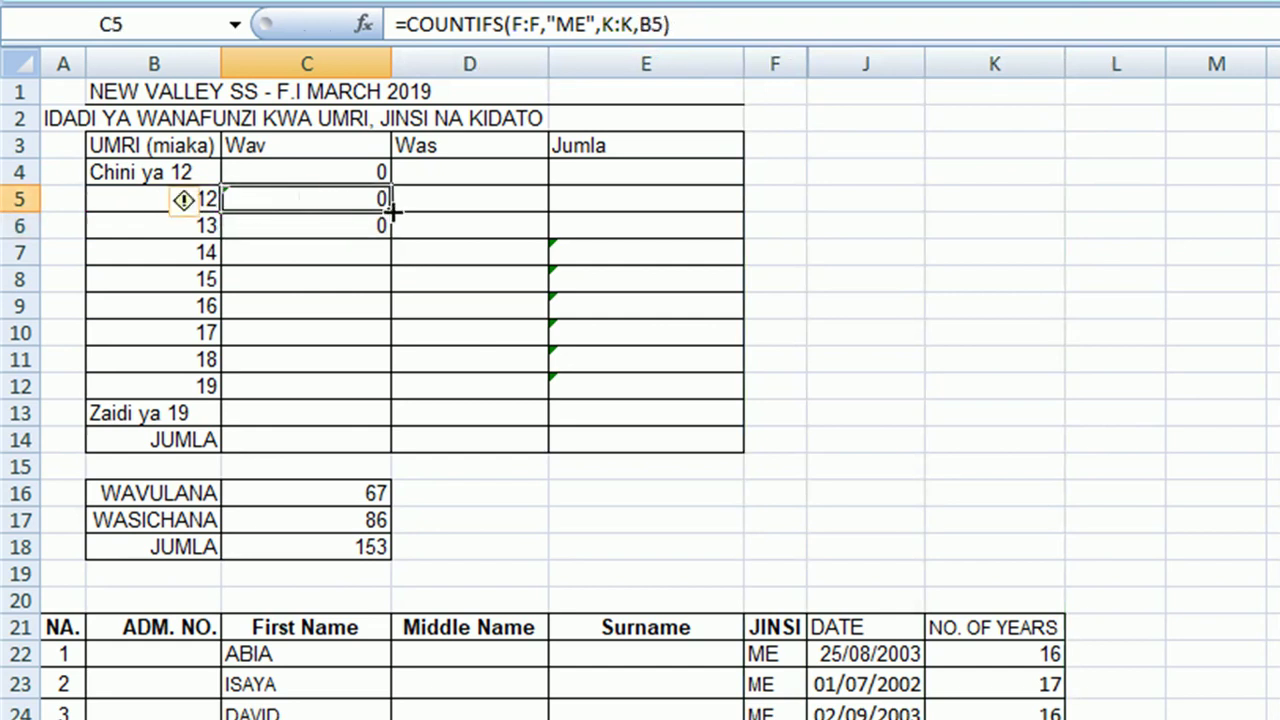
drag(391, 211, 403, 392)
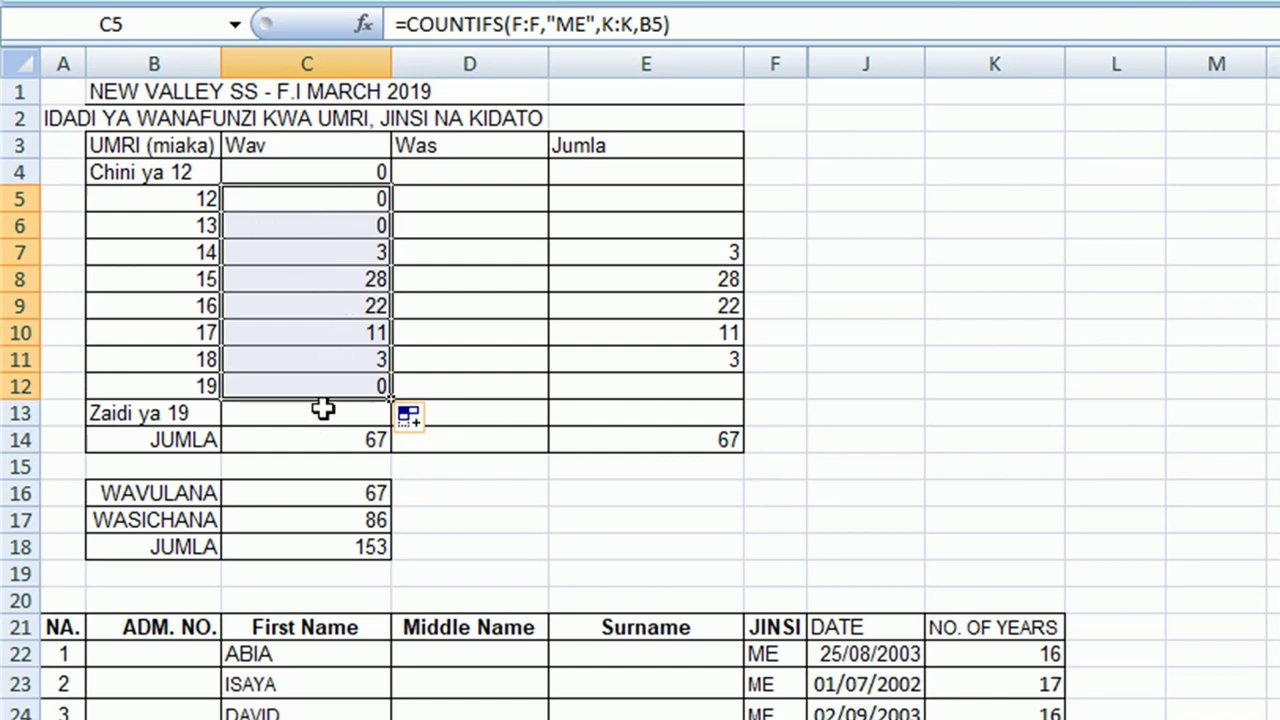
click(326, 395)
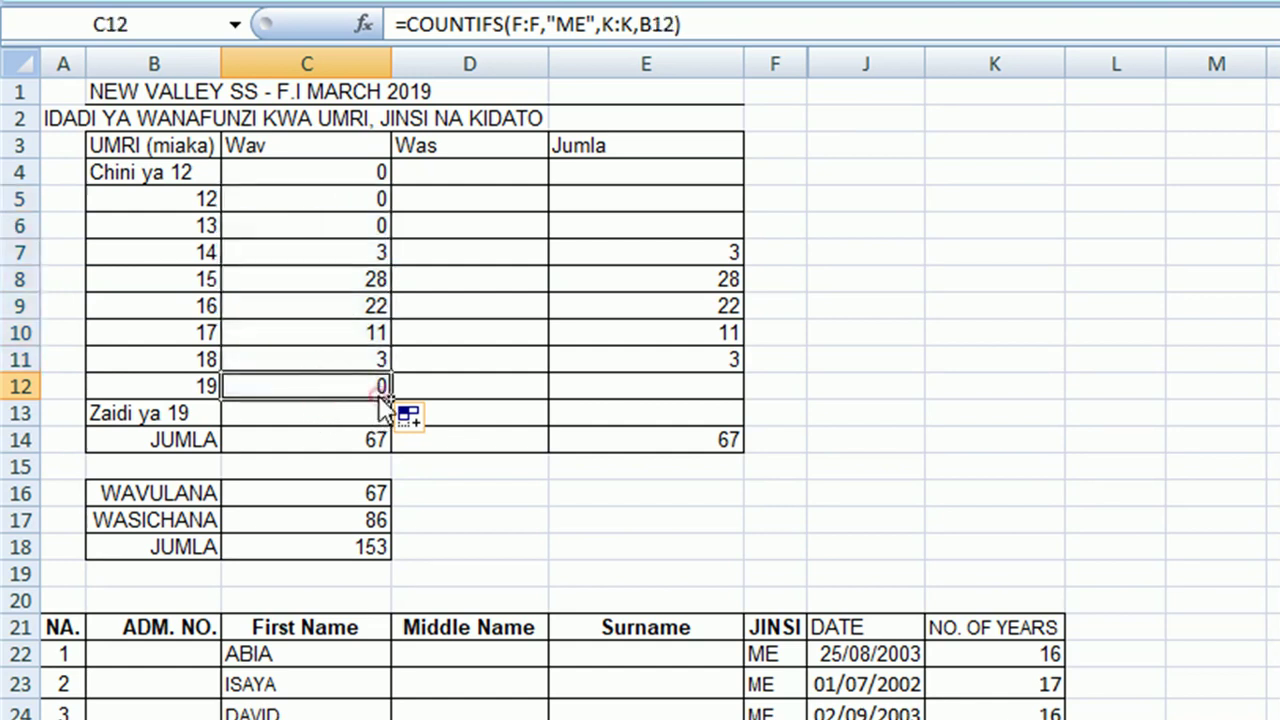
drag(389, 398, 389, 422)
click(346, 414)
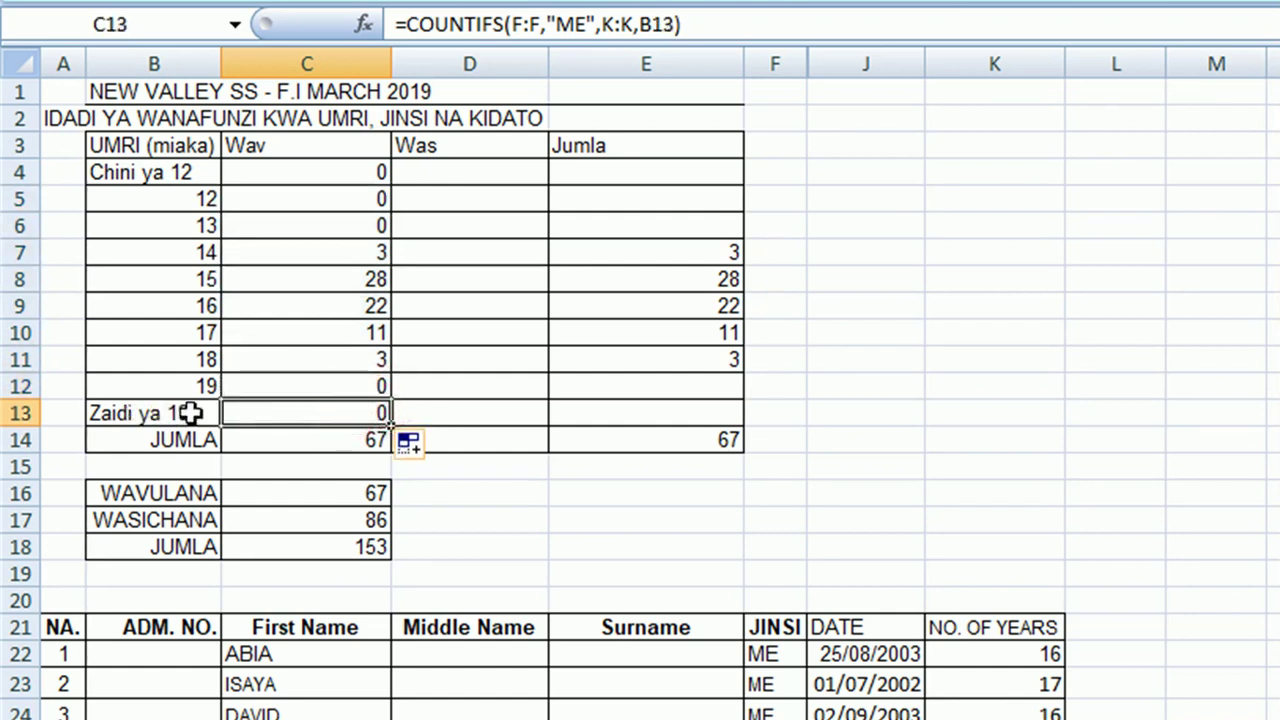
Step: Change C13 to =COUNTIFS(F:F,"ME",K:K,">19") so over-19 boys count 0
click(678, 24)
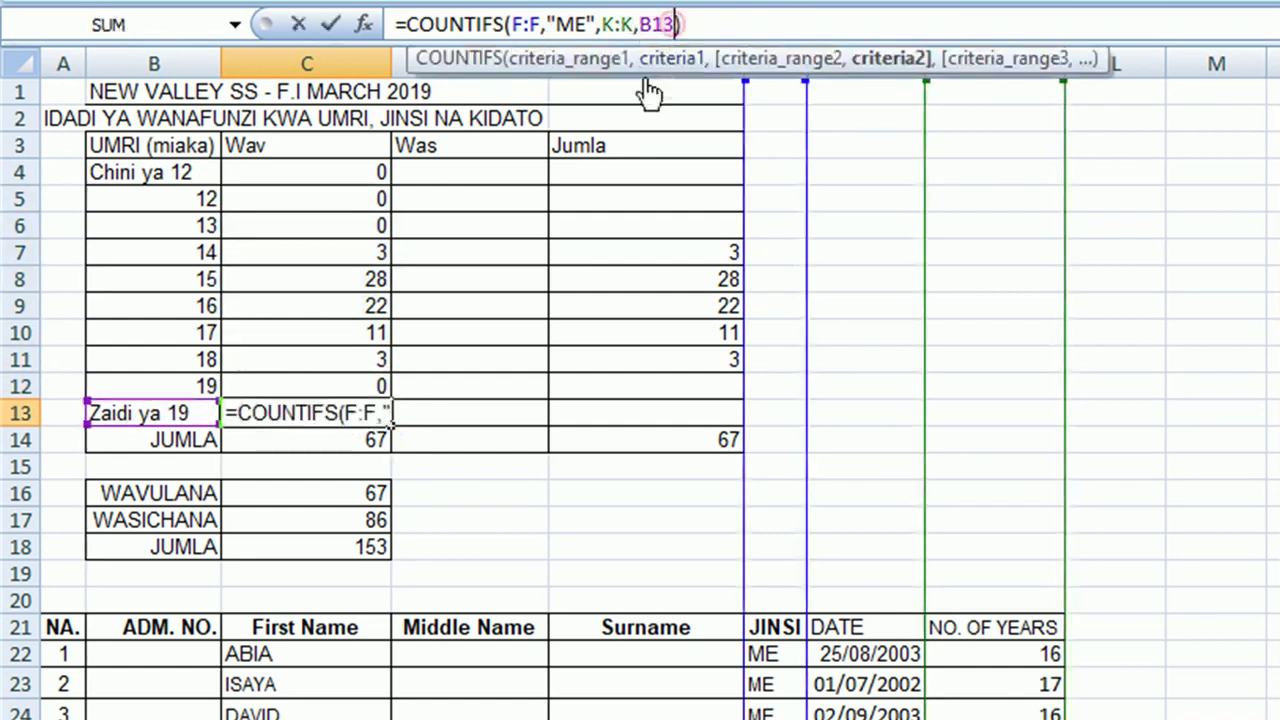
key(BackSpace)
key(BackSpace)
key(BackSpace)
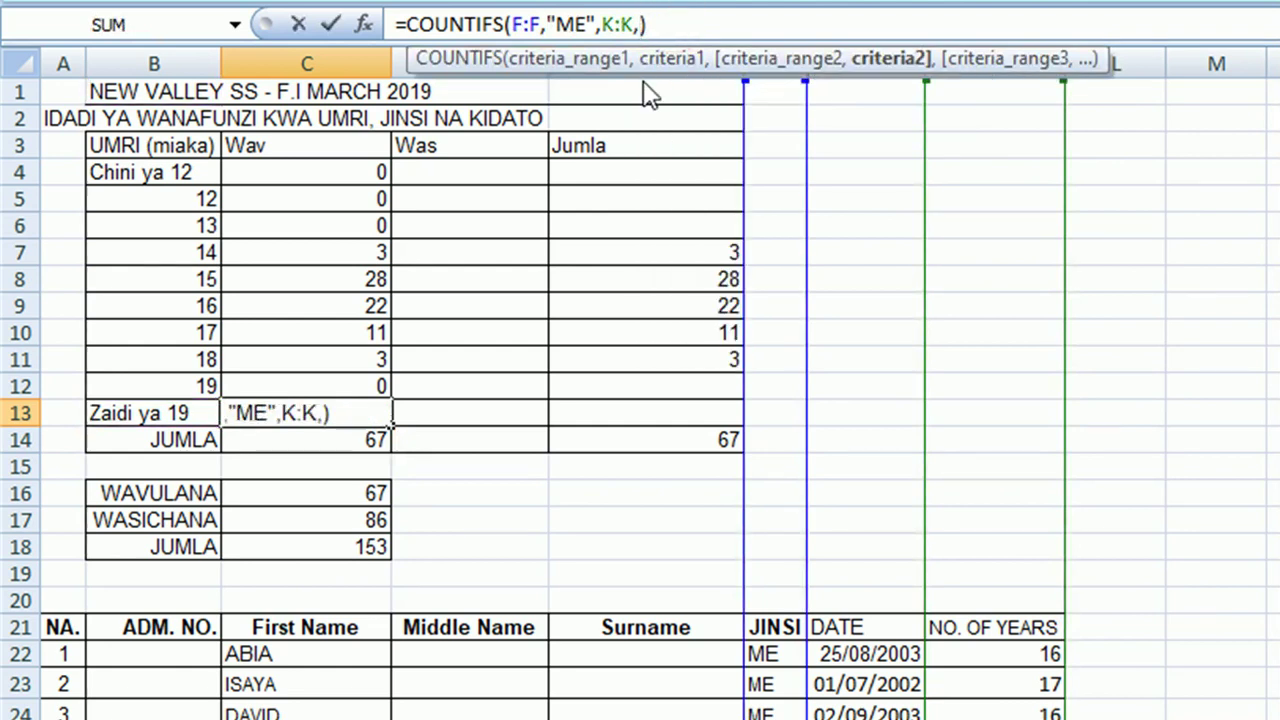
text(")
text(>19")
key(Return)
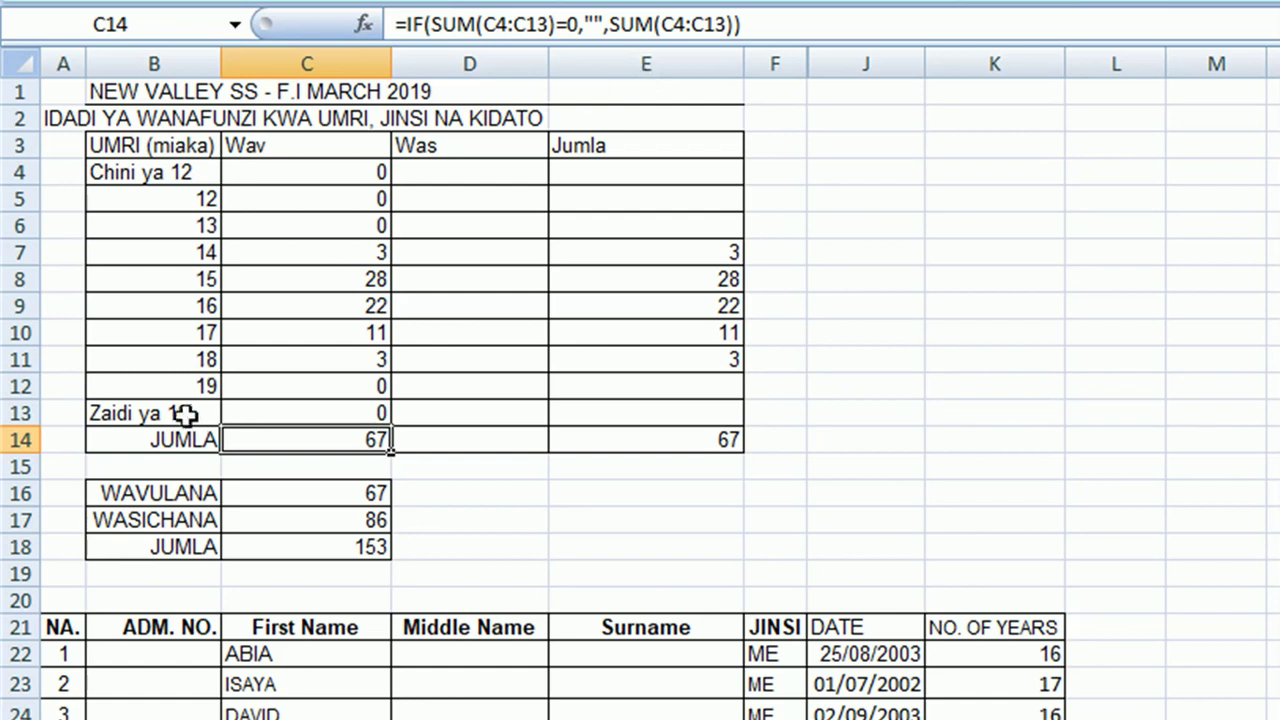
click(467, 175)
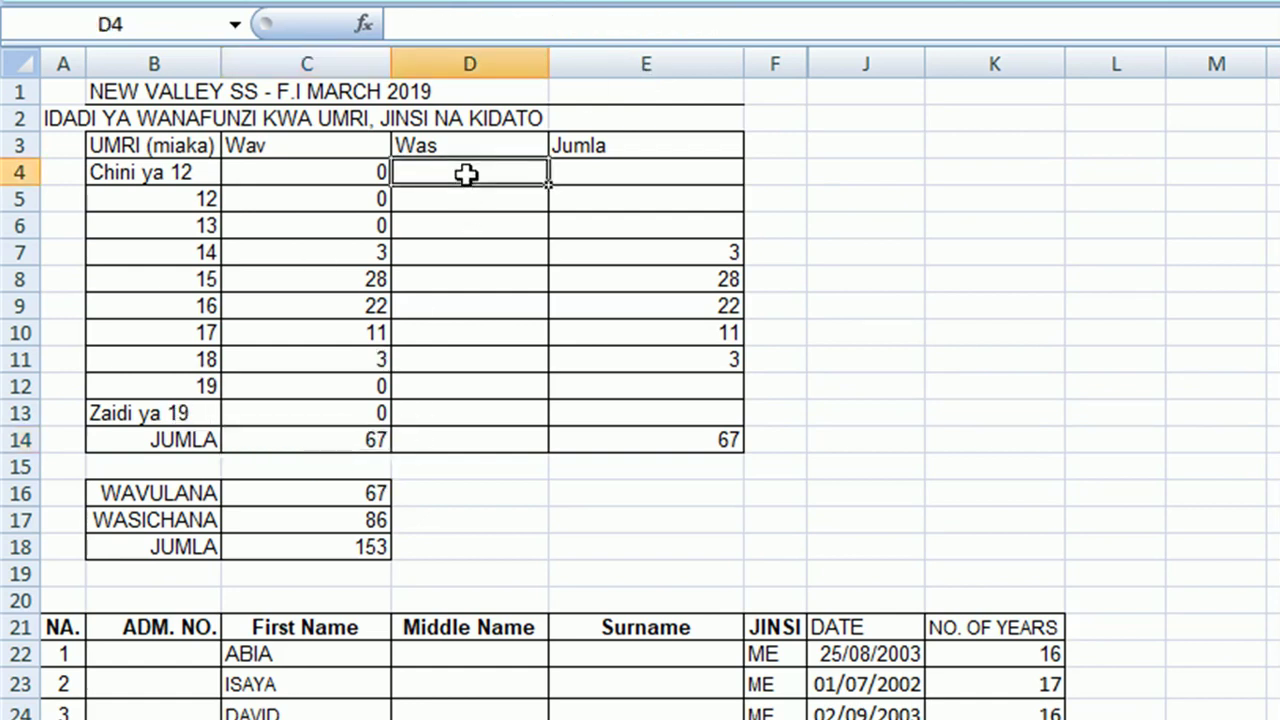
Step: Enter =COUNTIFS(F:F,"KE",K:K,B4) in D4 to count girls by age
text(=)
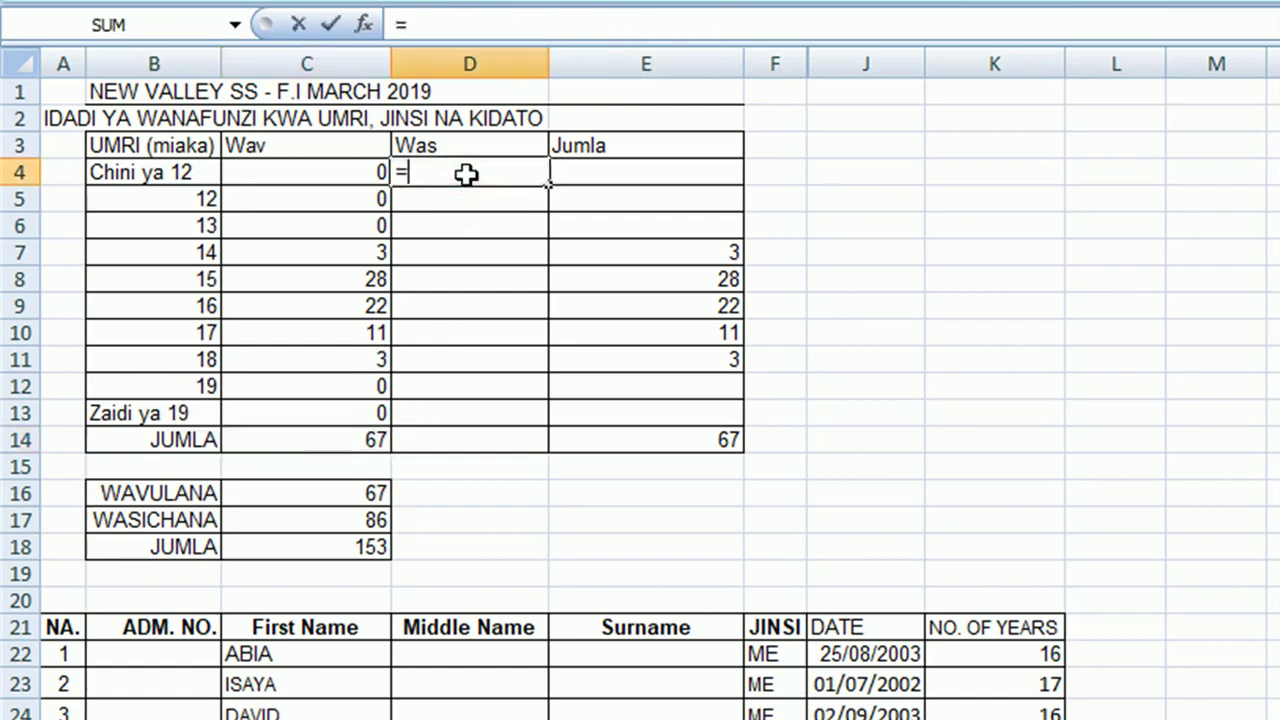
text(COU)
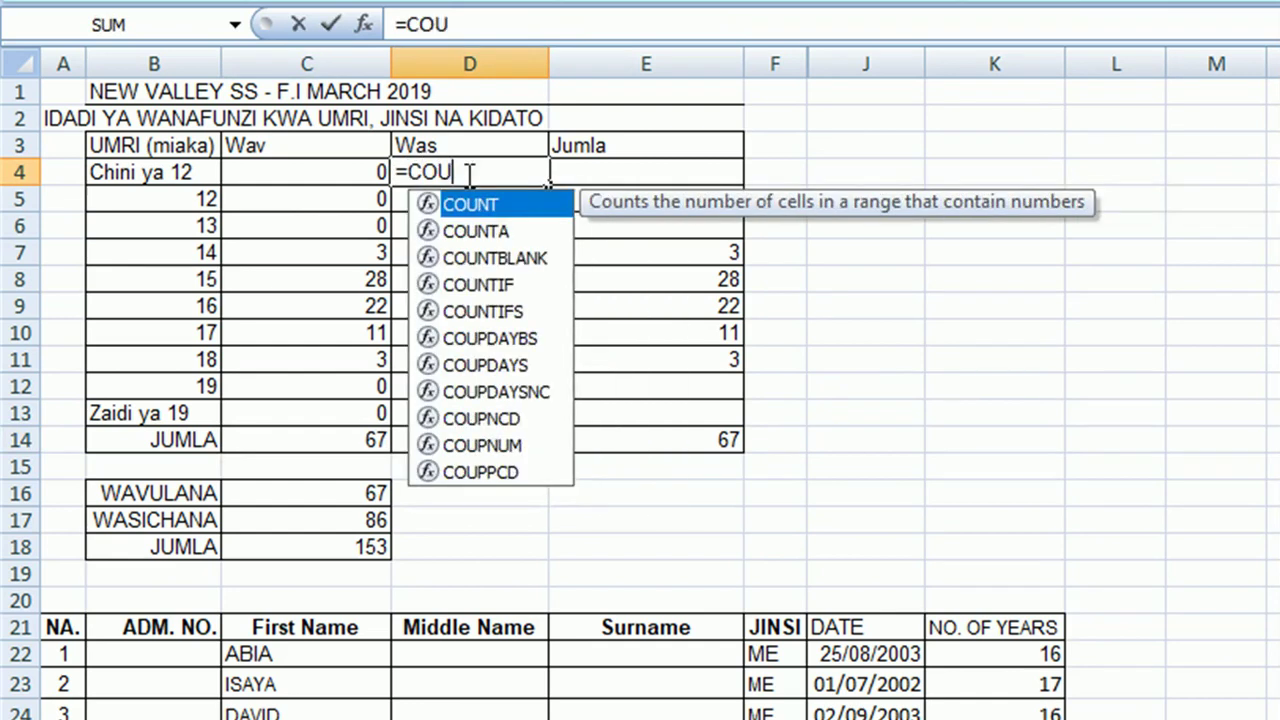
text(N)
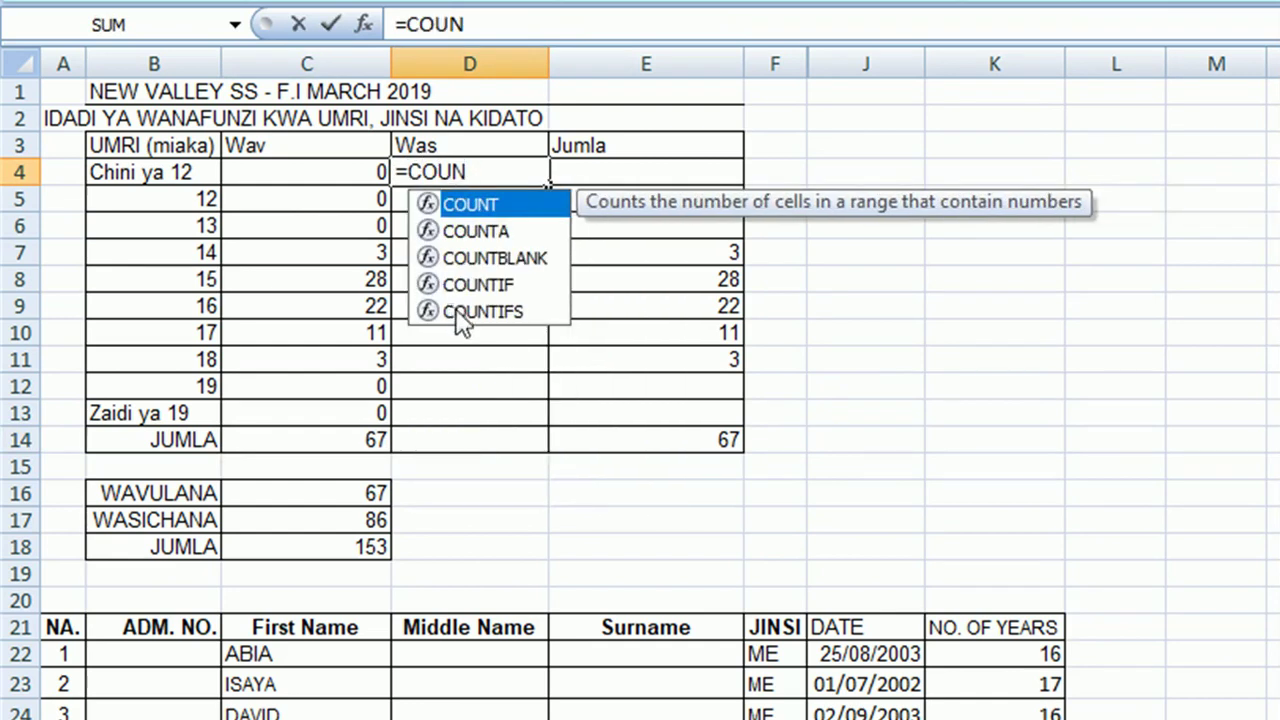
double_click(455, 310)
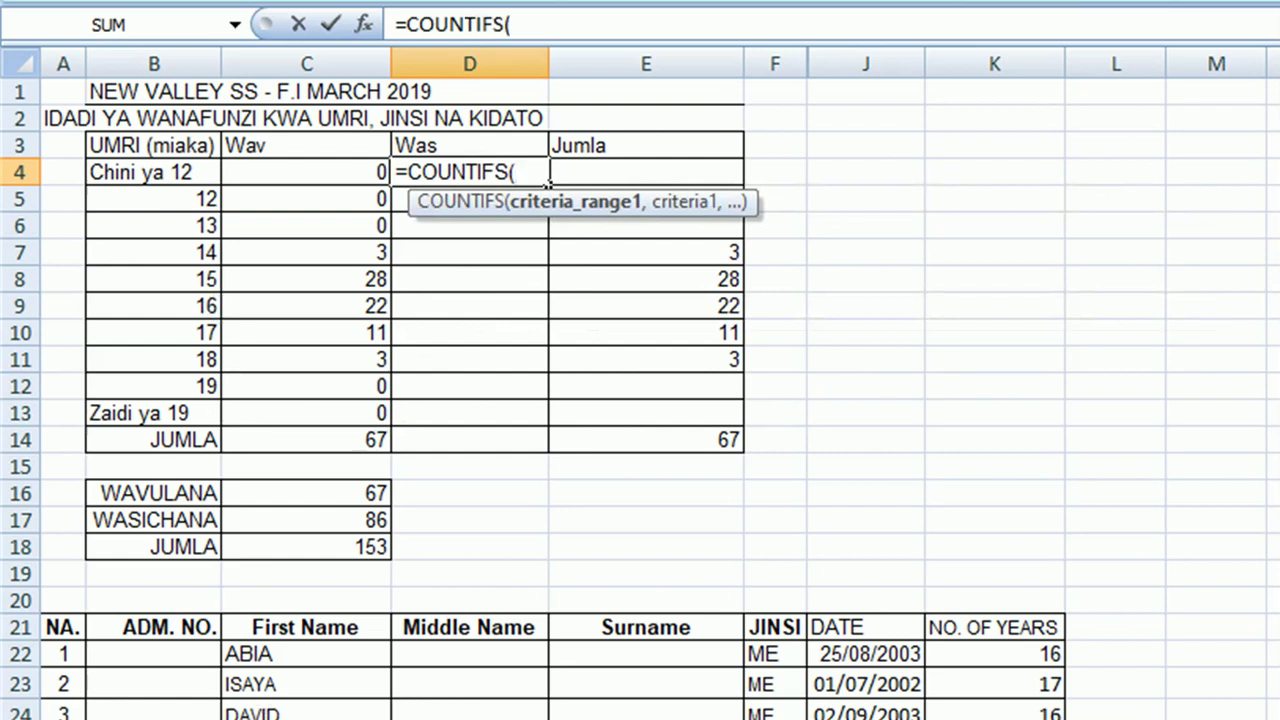
click(795, 63)
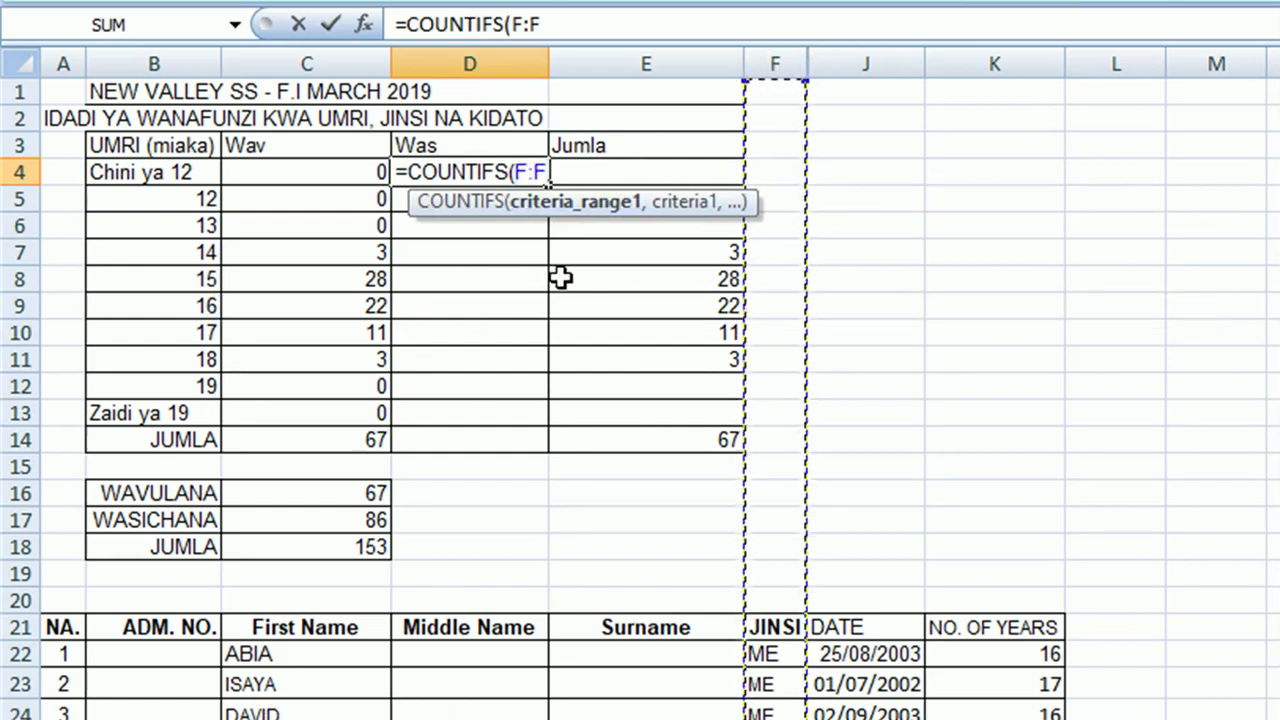
text(,"KE")
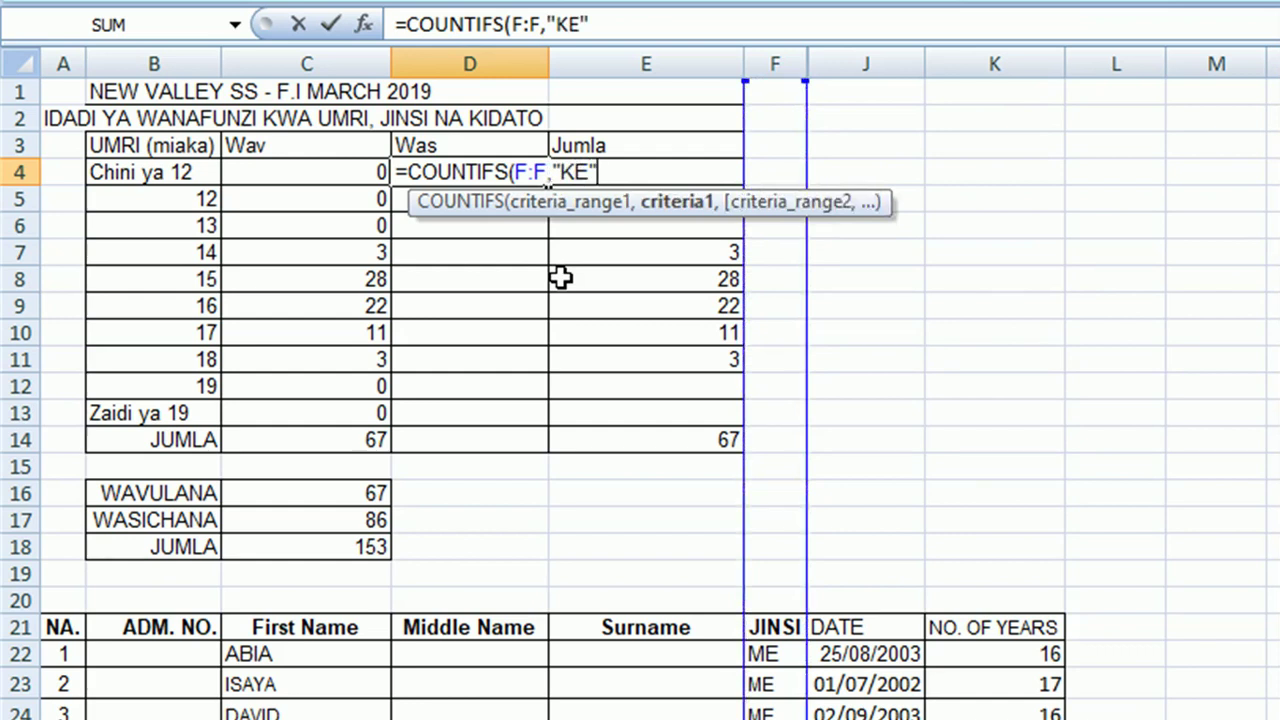
text(,)
click(1030, 58)
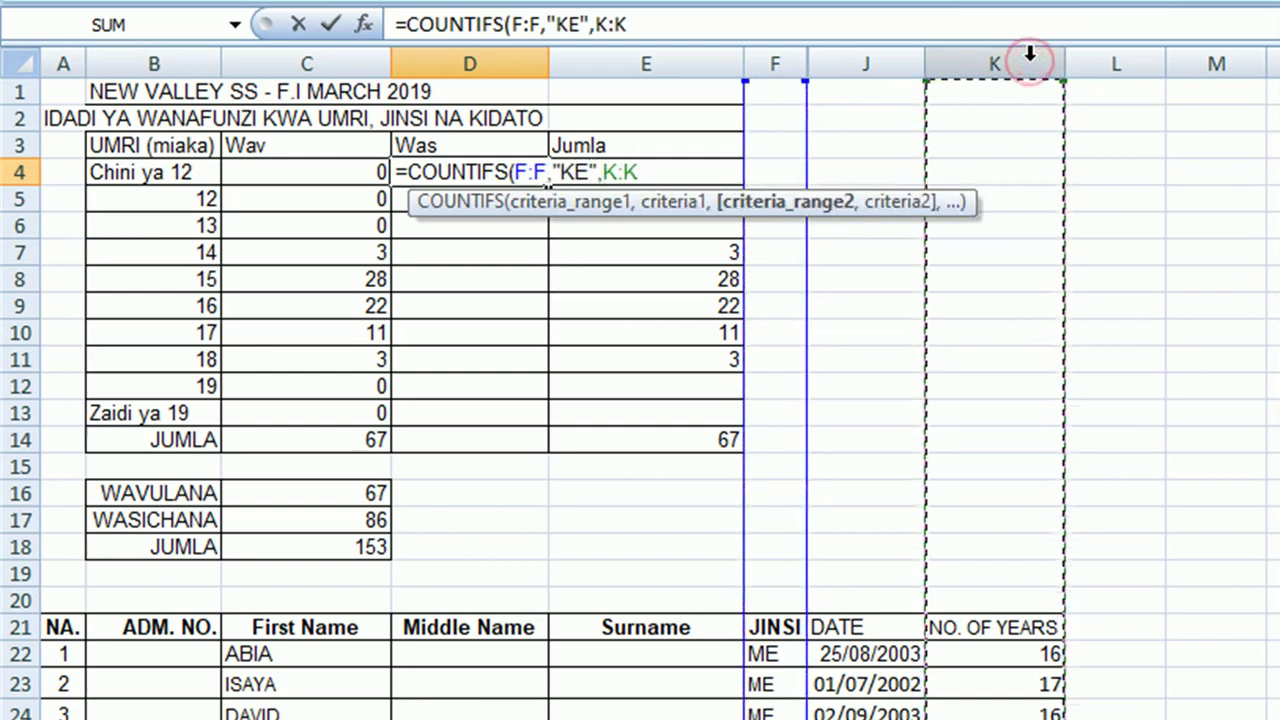
text(,)
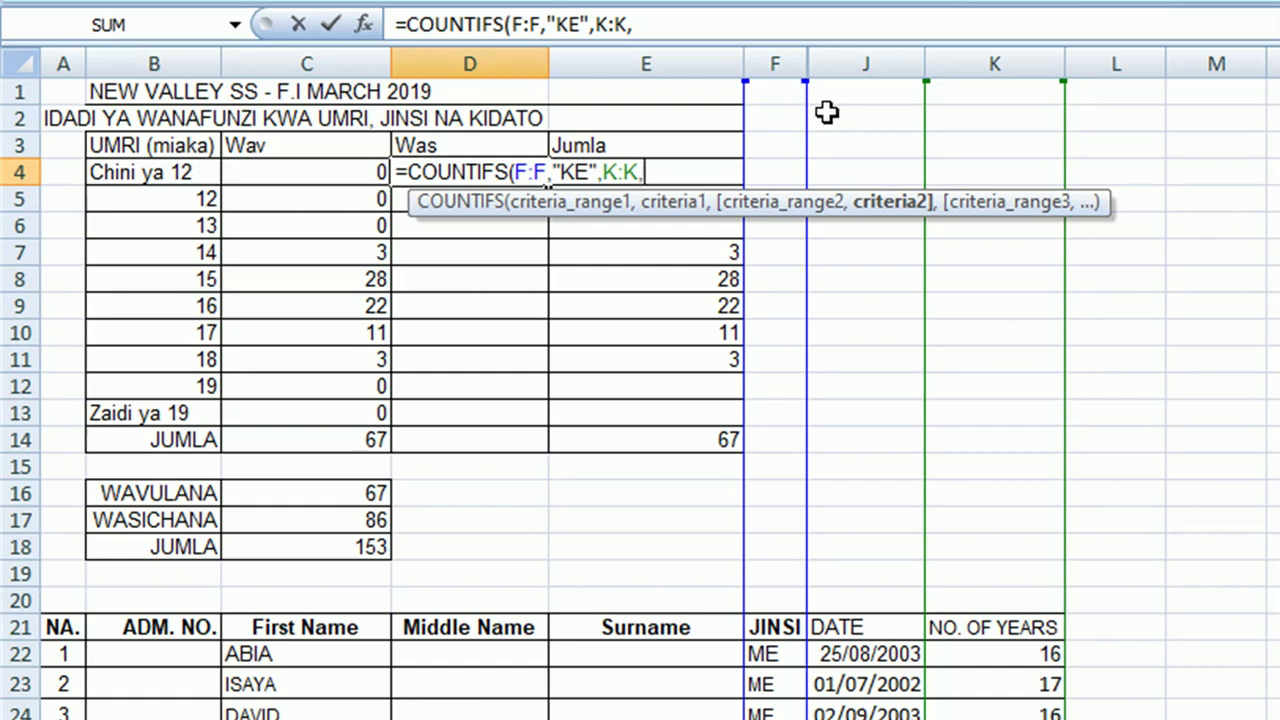
text(B)
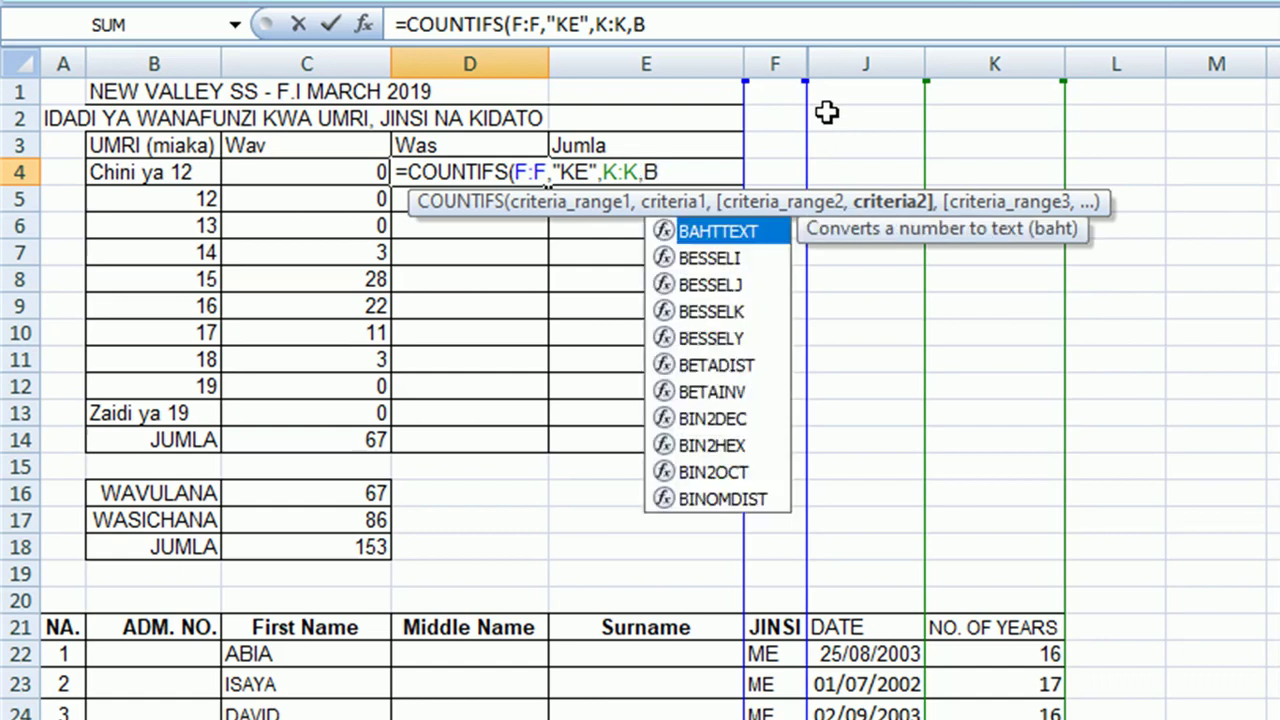
text(4)
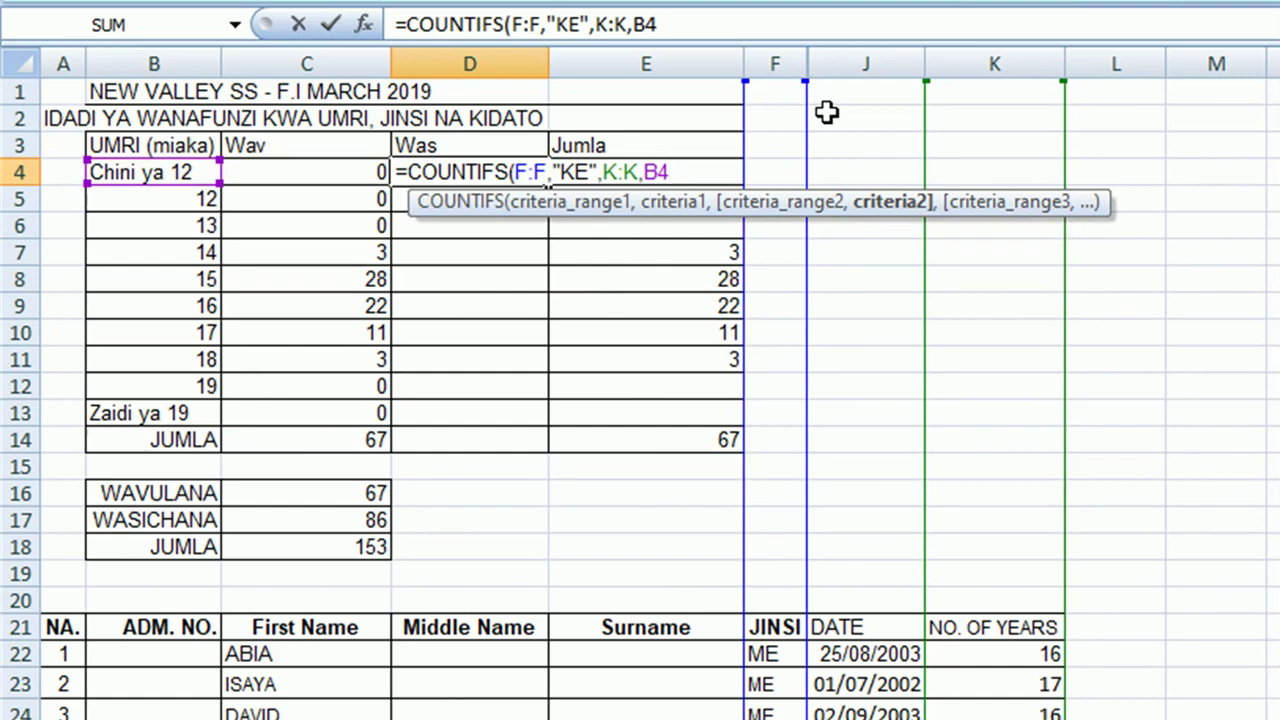
key(Return)
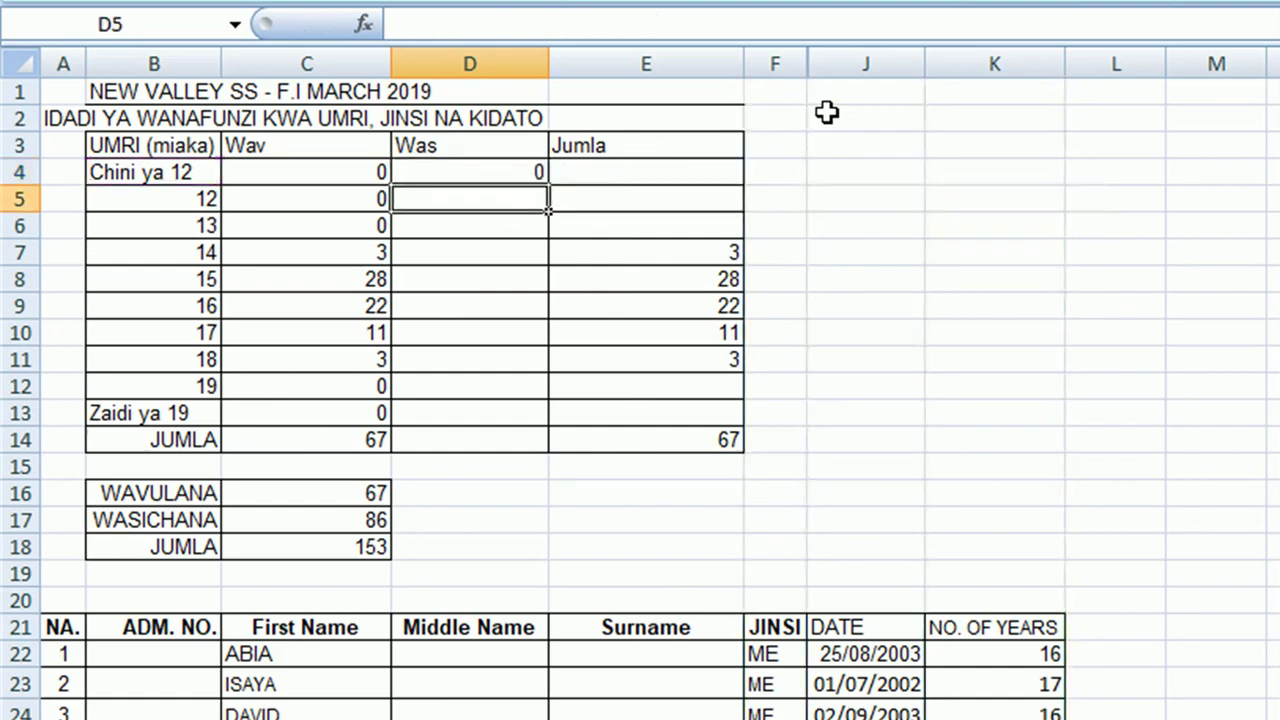
Step: Copy the D4 girls formula down through D14
click(462, 170)
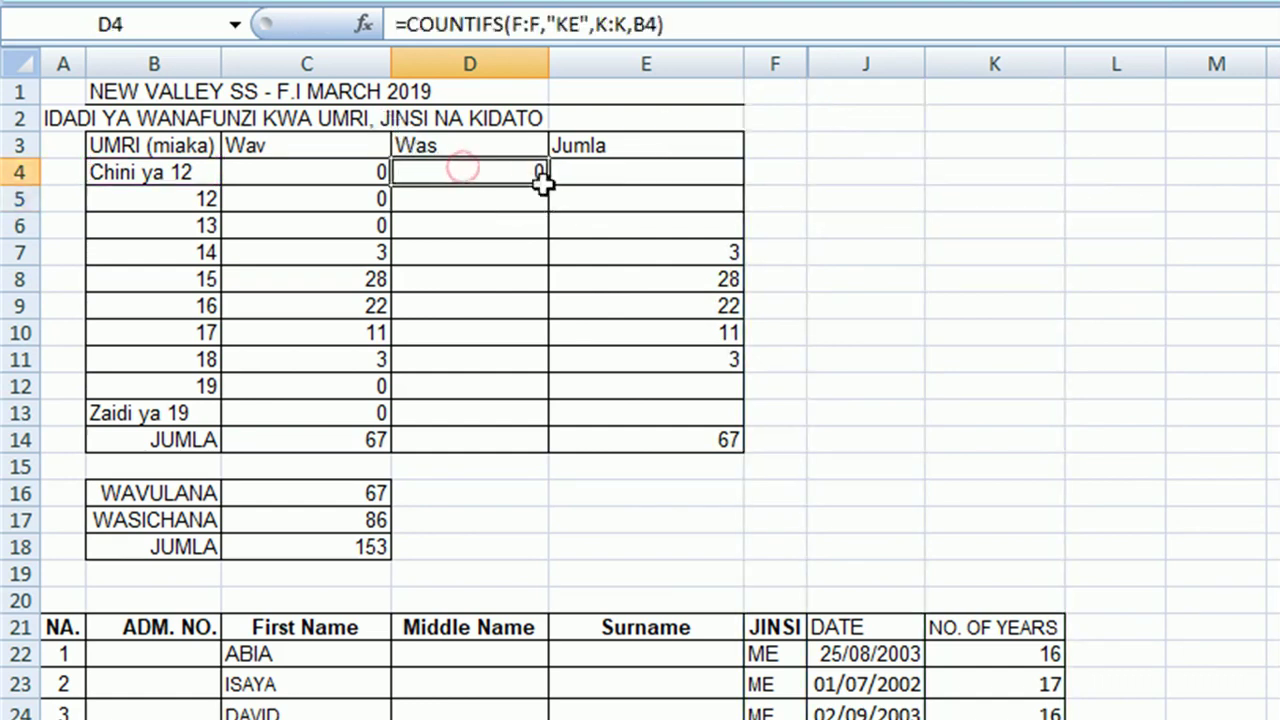
drag(547, 185, 540, 448)
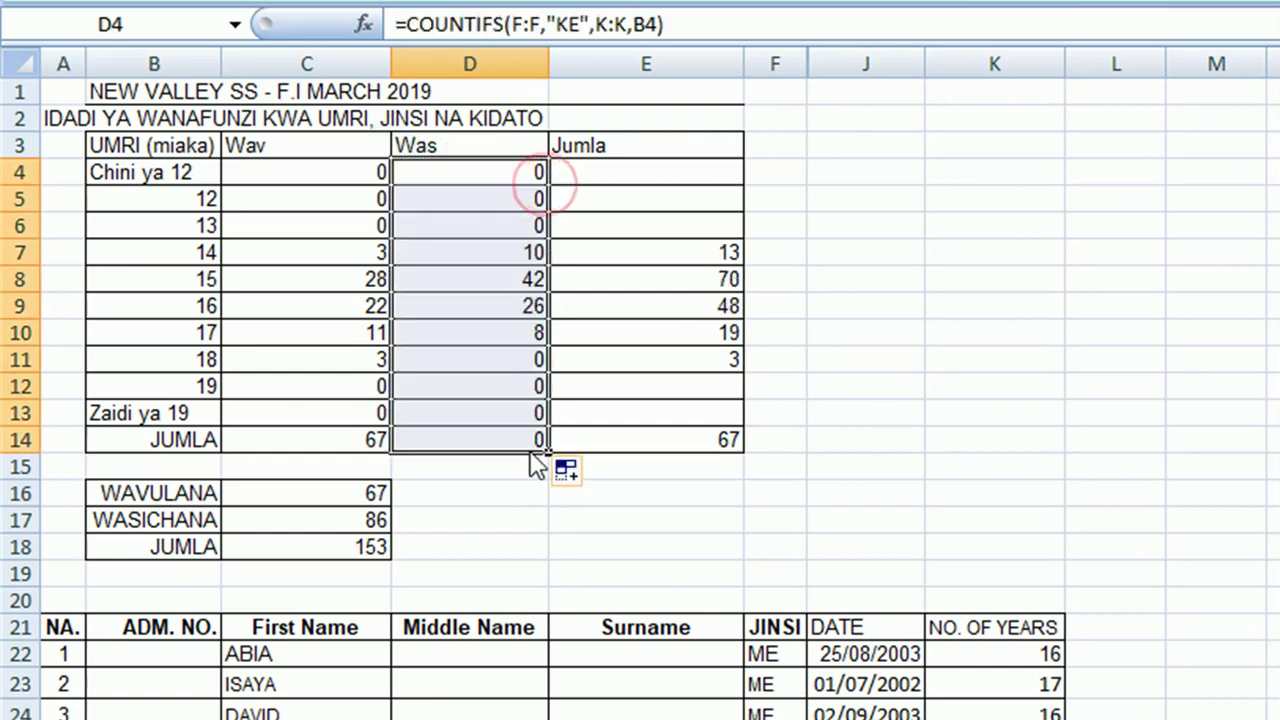
click(510, 177)
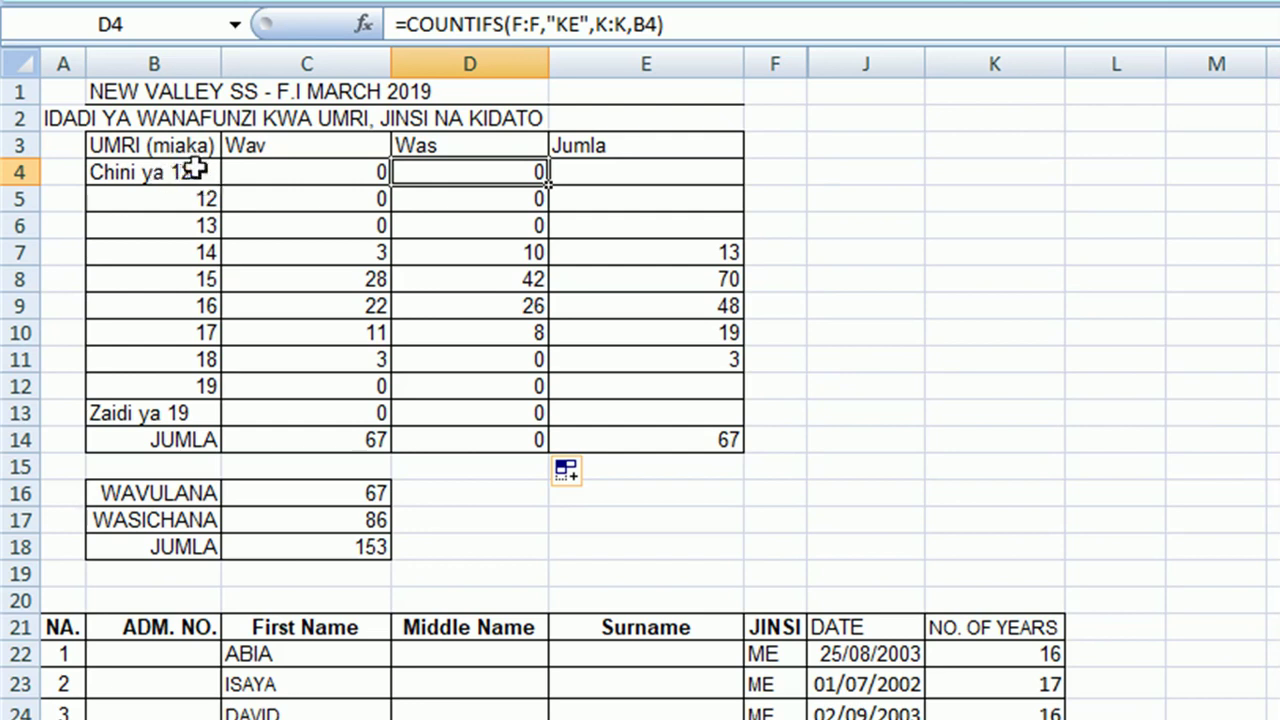
Step: Change the D4 age criterion from B4 to "<12" for girls under 12
click(658, 24)
drag(658, 24, 634, 24)
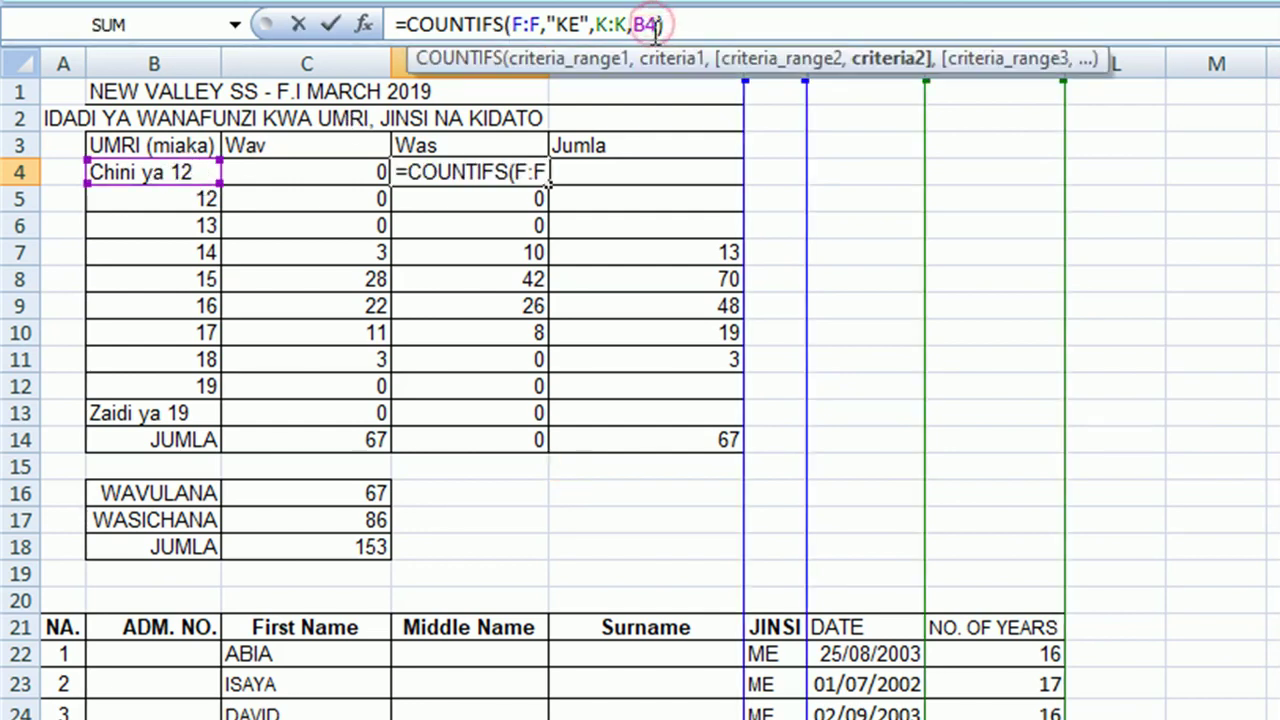
key(BackSpace)
text("<)
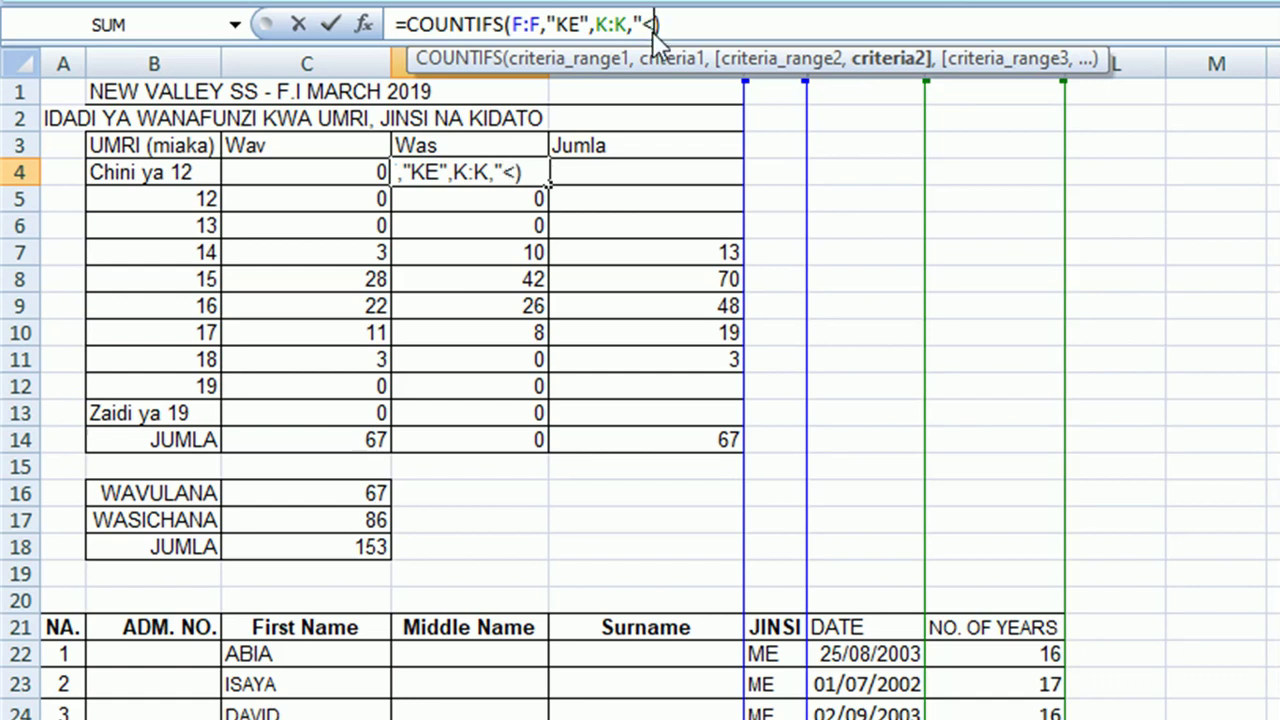
text(12)
text(")
key(Return)
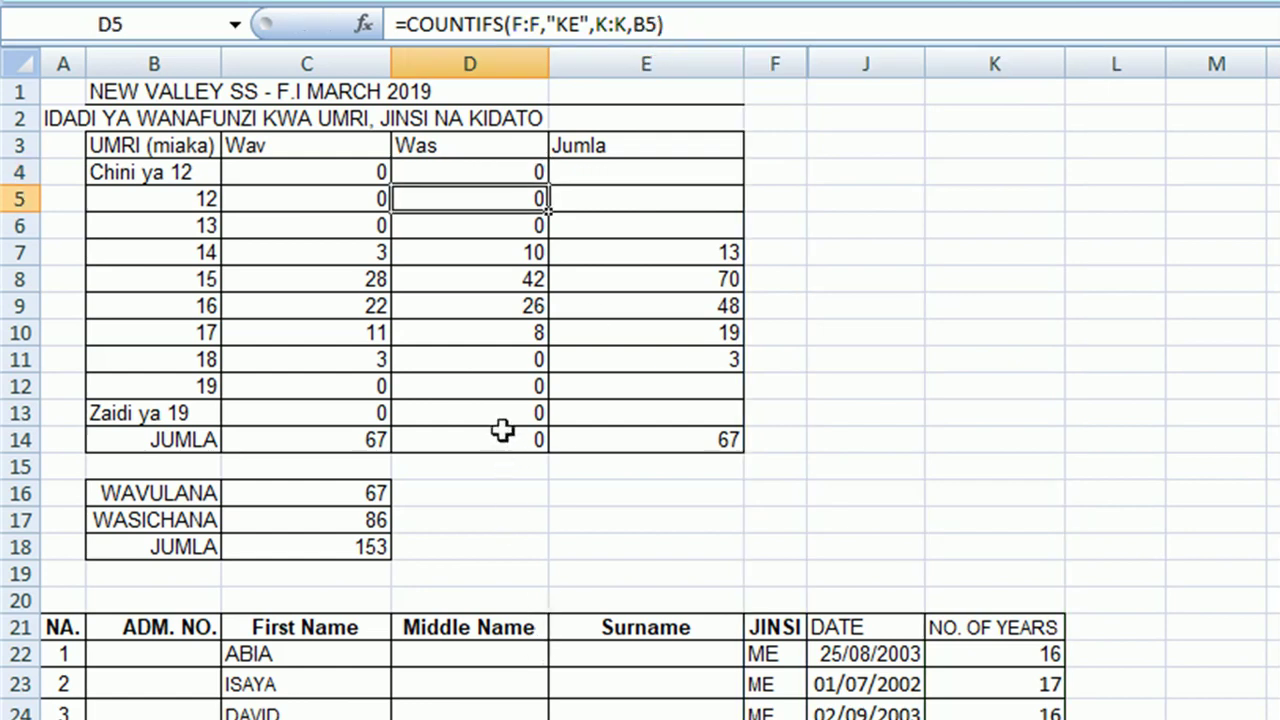
Step: Replace the B14 criterion in D14 with ">19" to count girls over 19
click(502, 432)
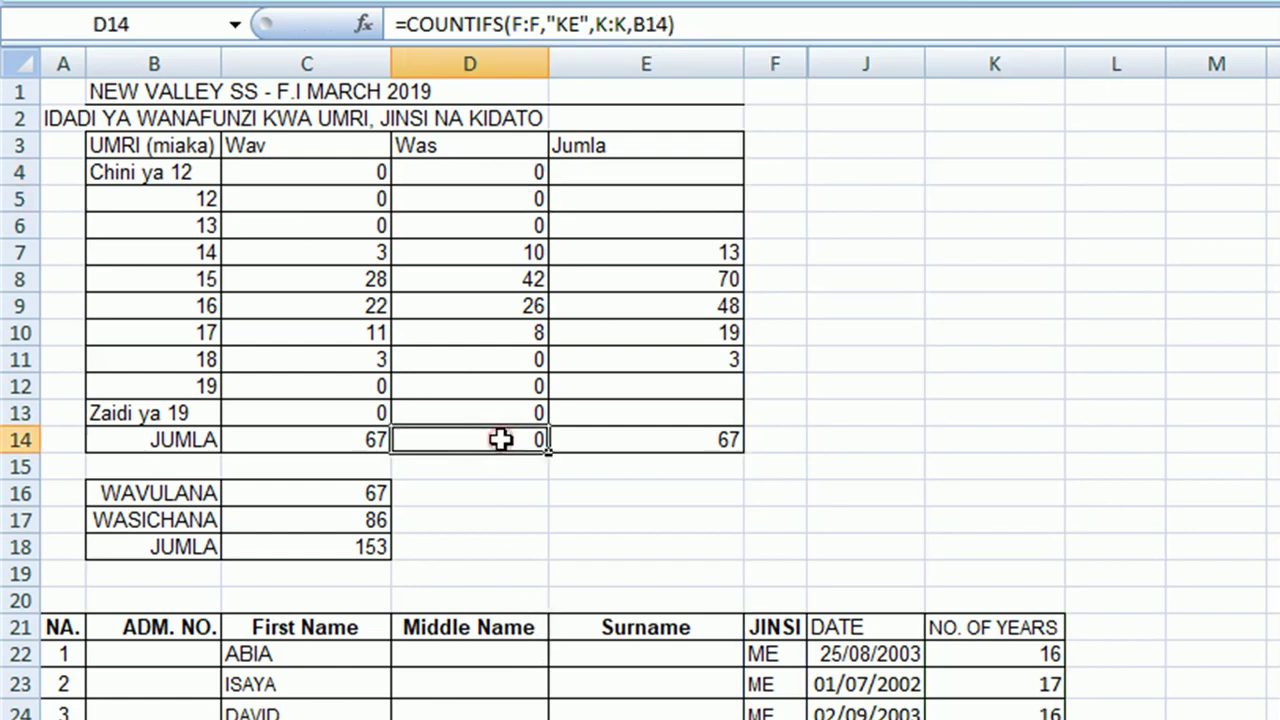
click(670, 24)
key(BackSpace)
key(BackSpace)
key(BackSpace)
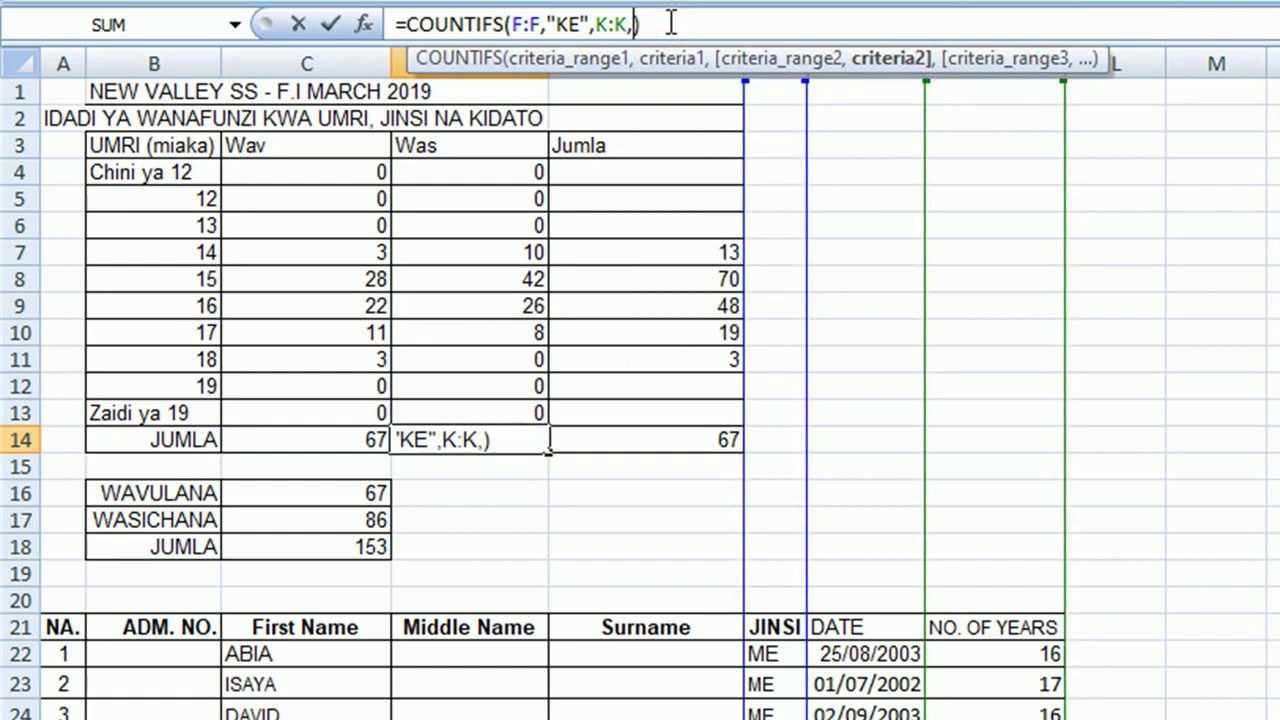
text(:)
key(BackSpace)
text(")
text(>19)
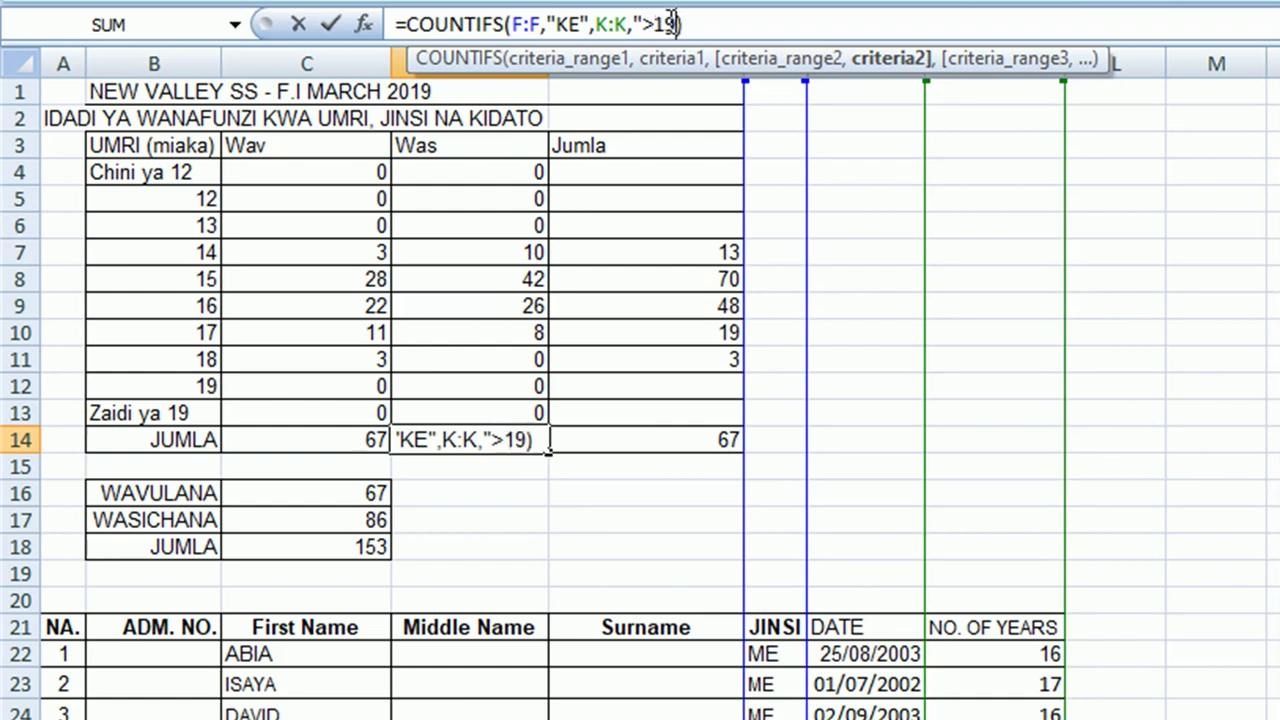
text(")
click(503, 414)
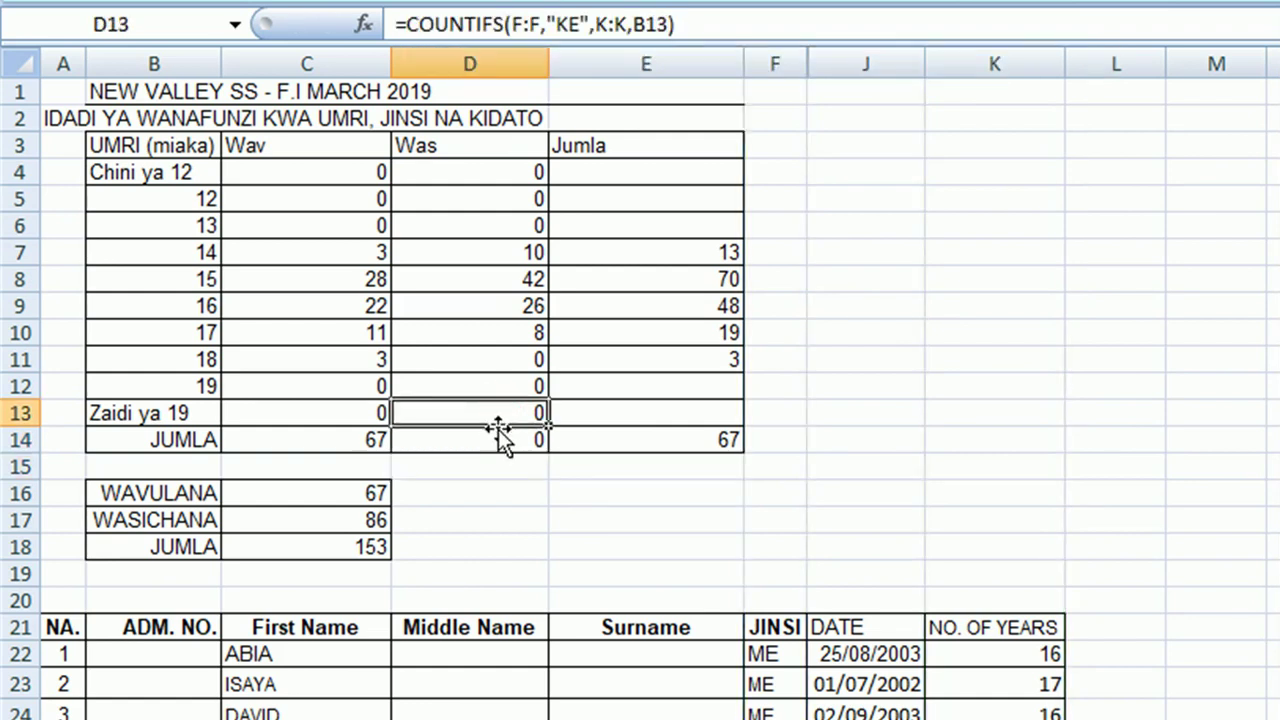
Step: Copy the over-19 formula into D13, then fill the C14 total across into D14
click(498, 433)
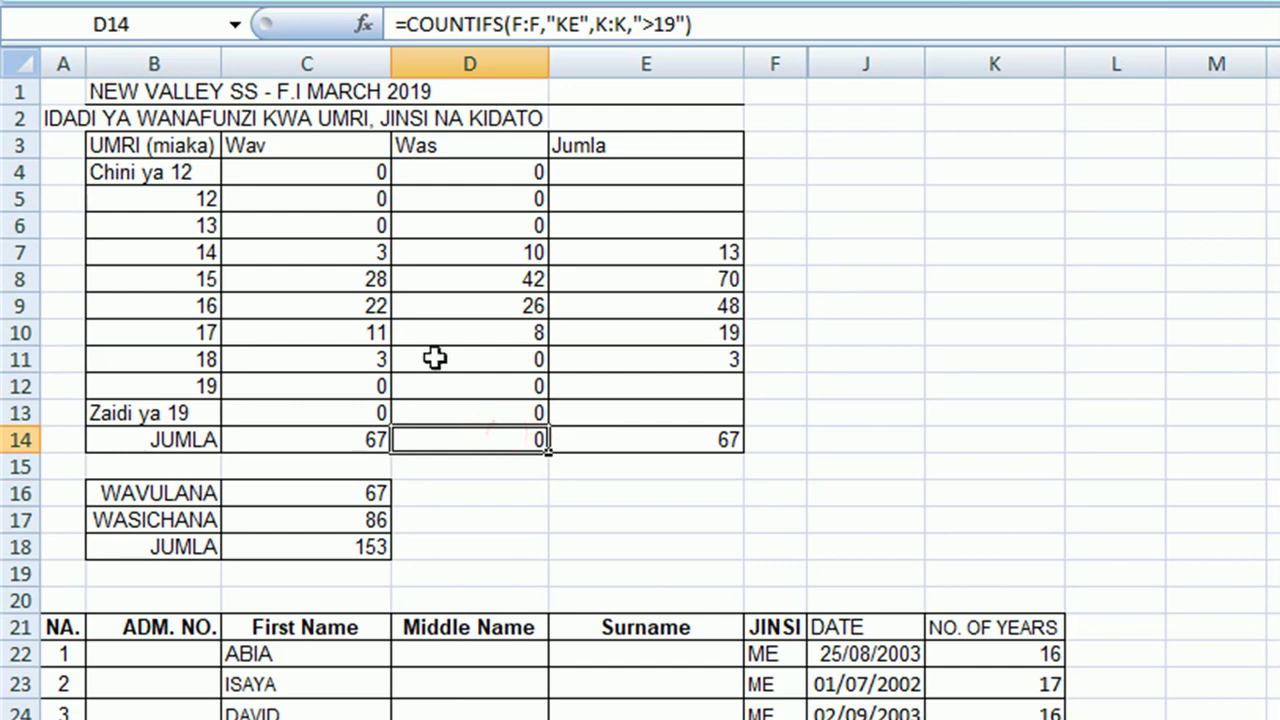
key(ctrl+c)
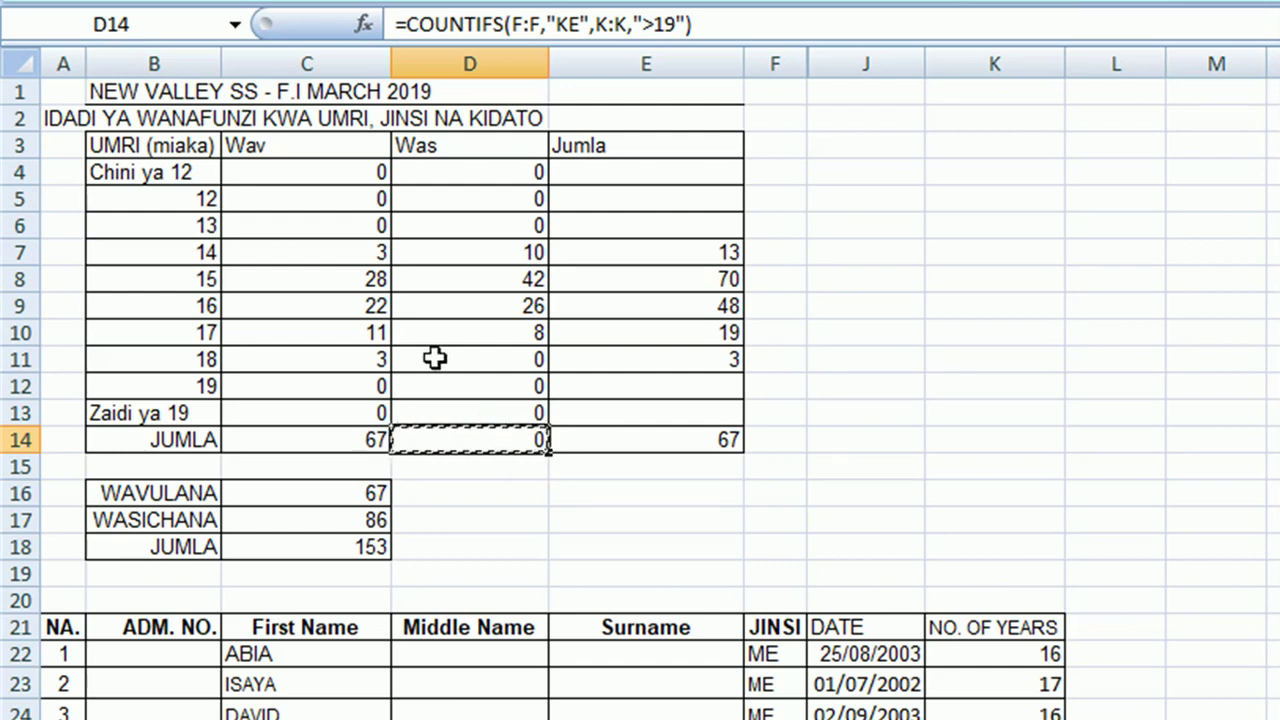
click(454, 414)
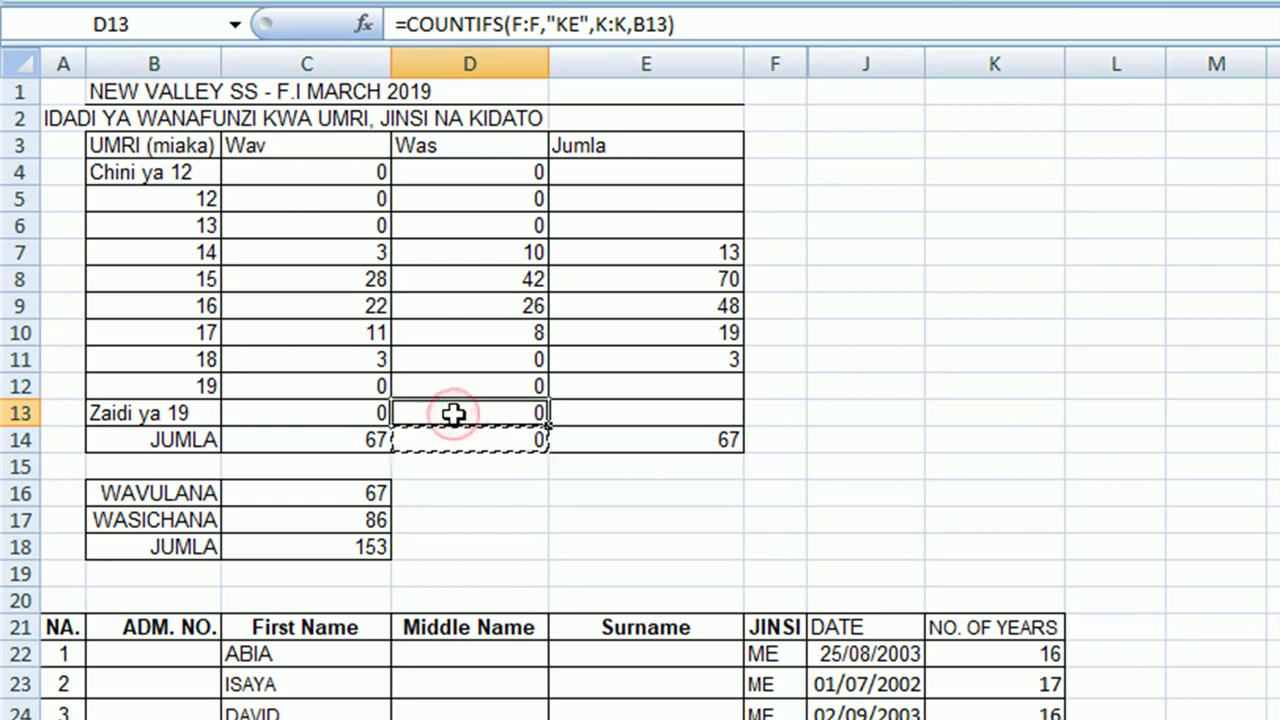
key(ctrl+v)
key(Escape)
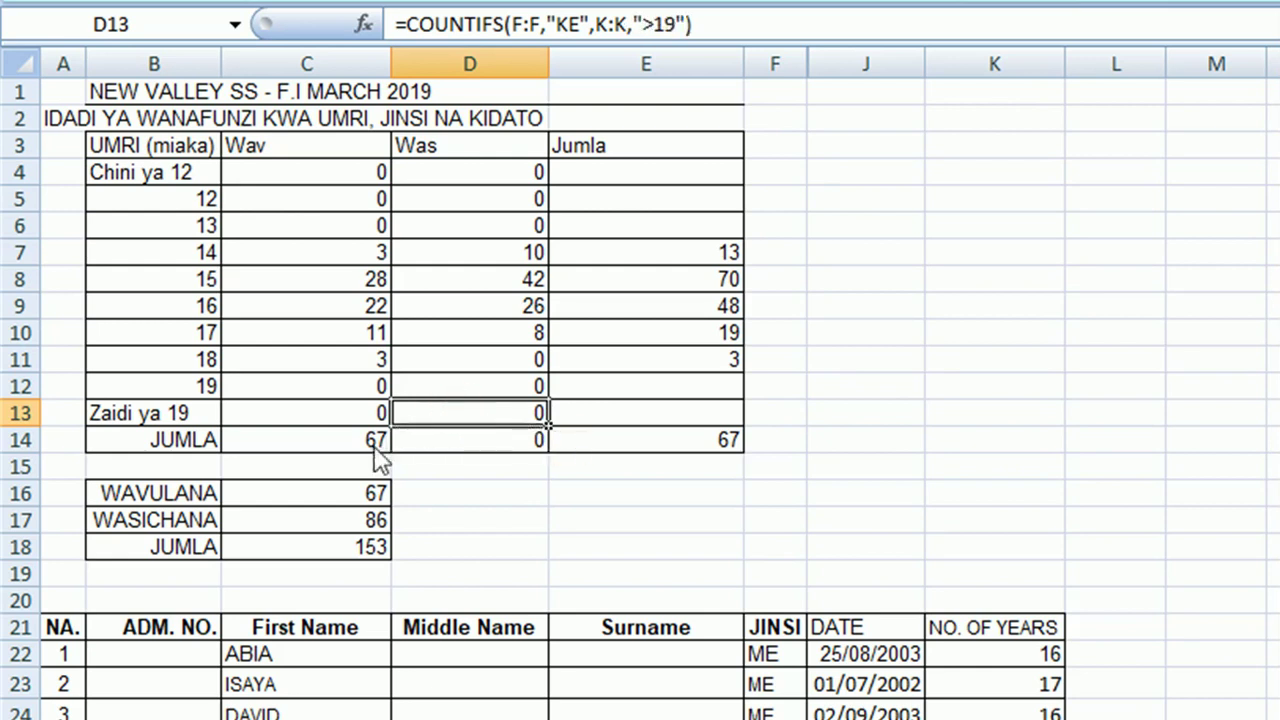
click(378, 440)
drag(389, 451, 512, 453)
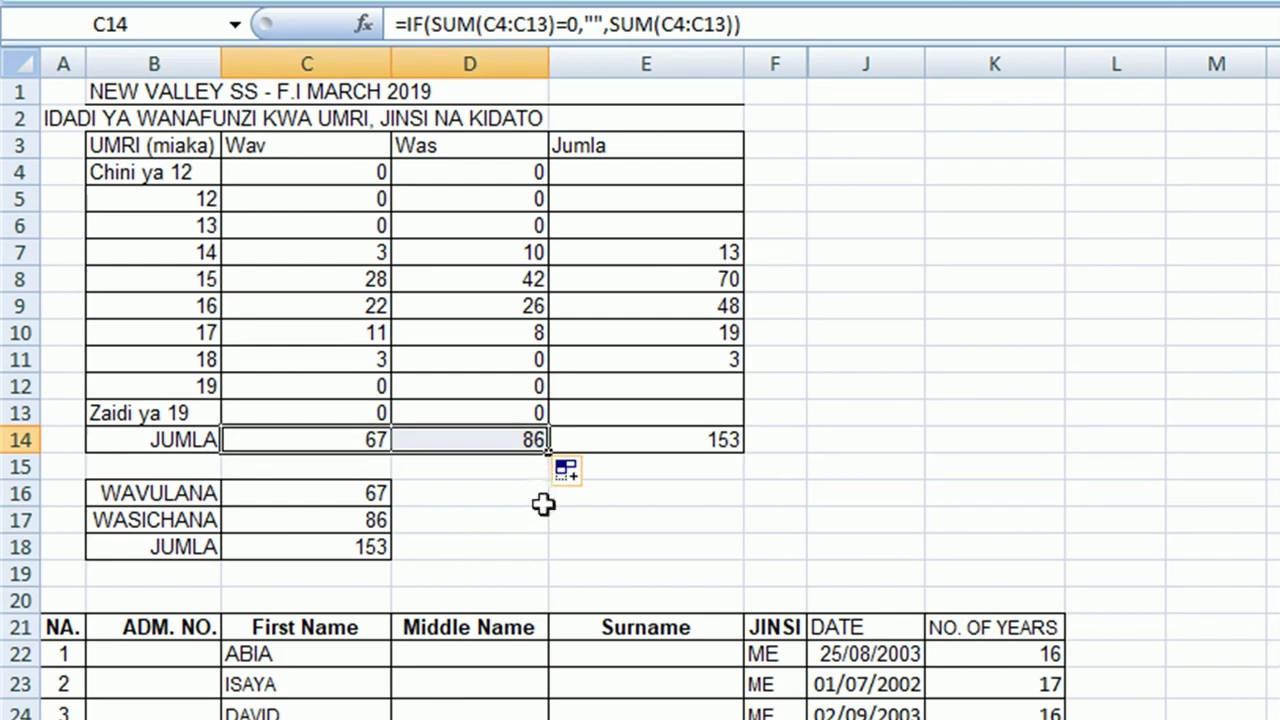
Step: Check the formulas in C12, C17 and C16 against the 67, 86 and 153 totals
click(500, 506)
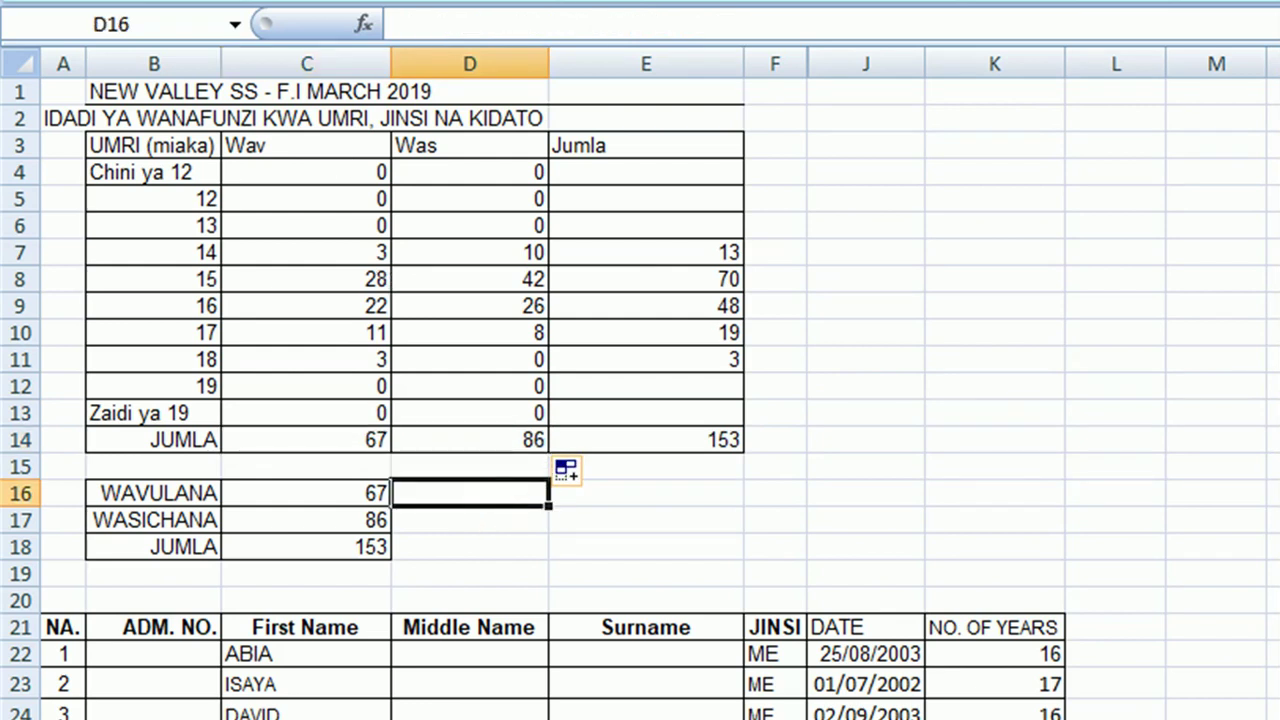
click(373, 381)
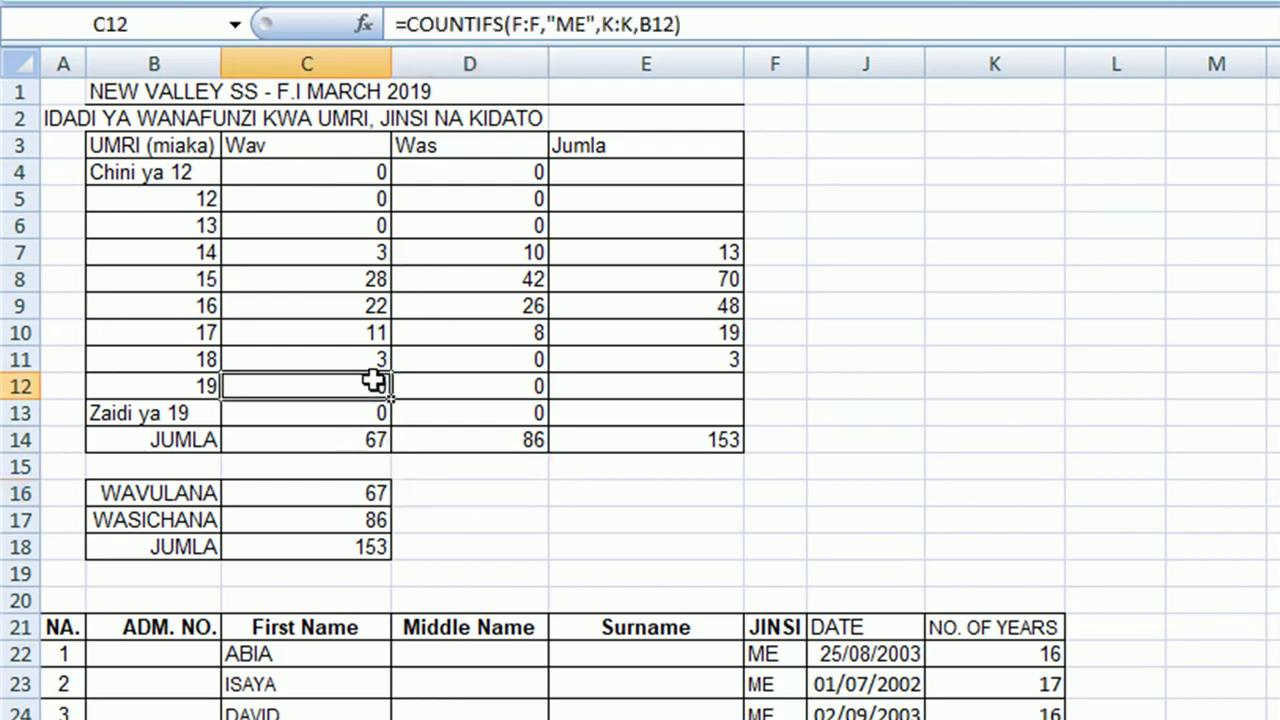
click(338, 518)
click(323, 493)
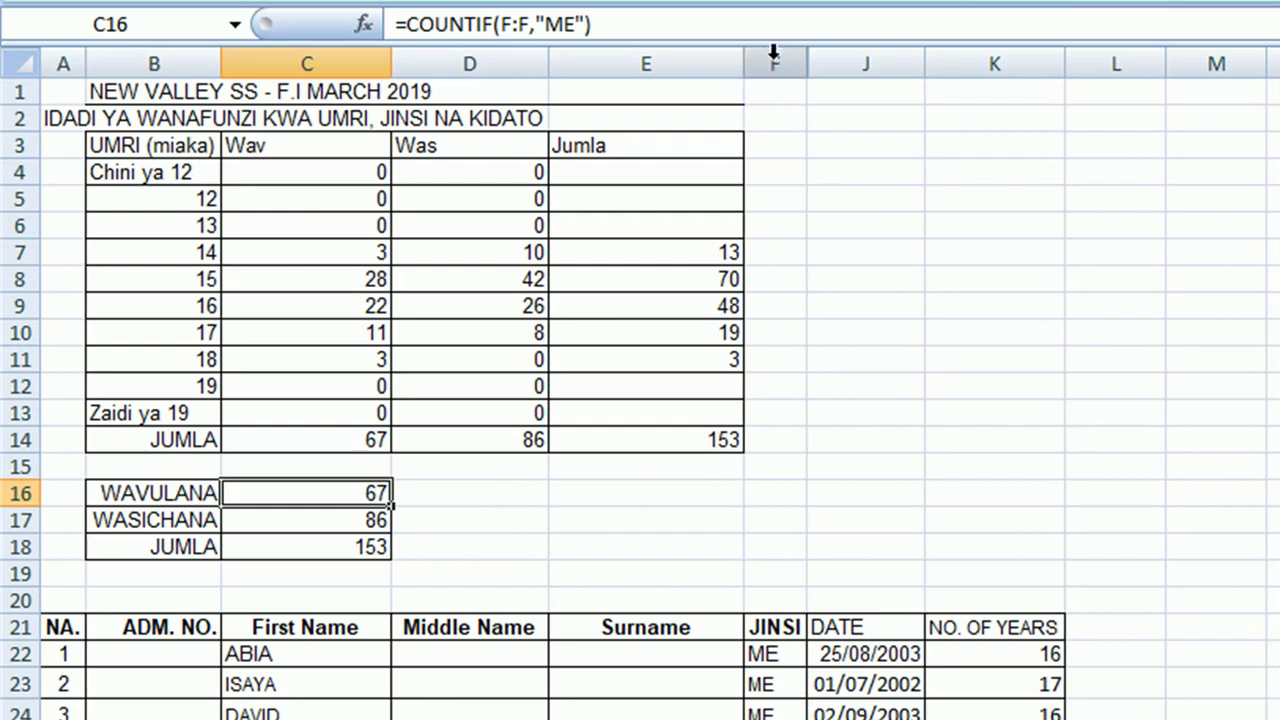
click(866, 384)
click(775, 63)
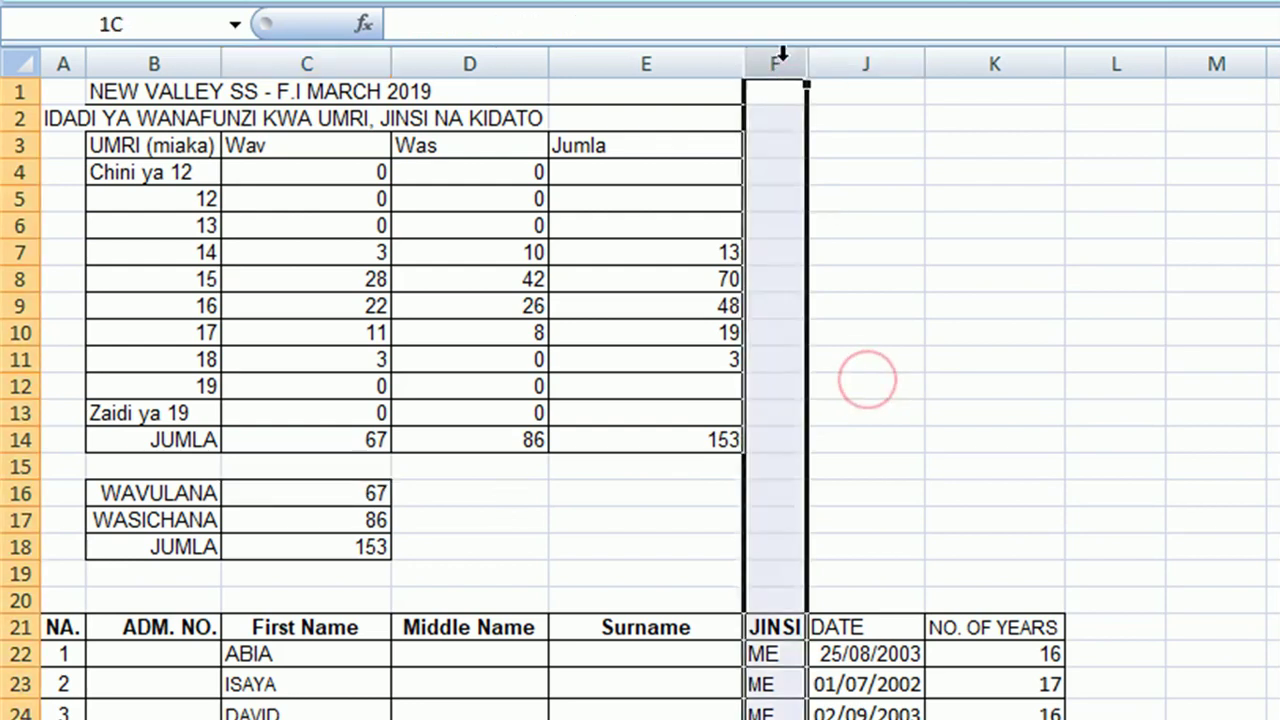
scroll(640, 400, down, 13)
scroll(640, 400, down, 20)
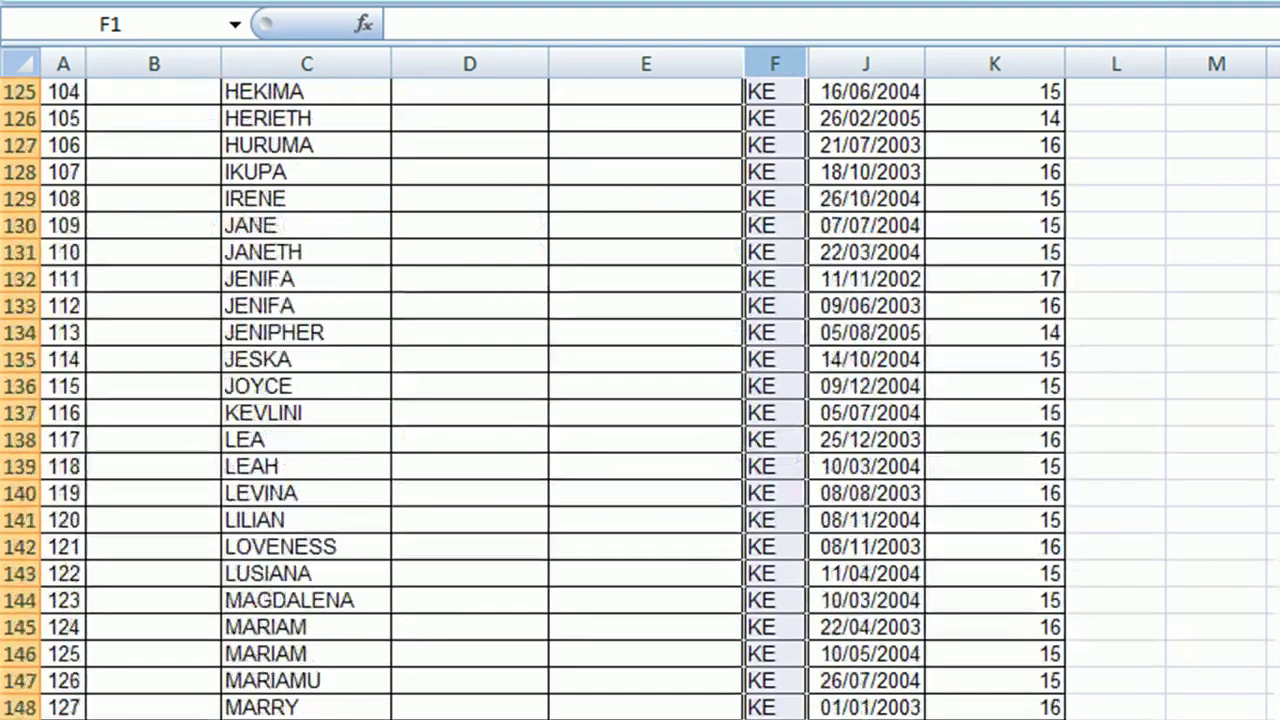
scroll(640, 400, down, 7)
scroll(640, 400, up, 12)
scroll(640, 400, down, 8)
scroll(640, 400, down, 4)
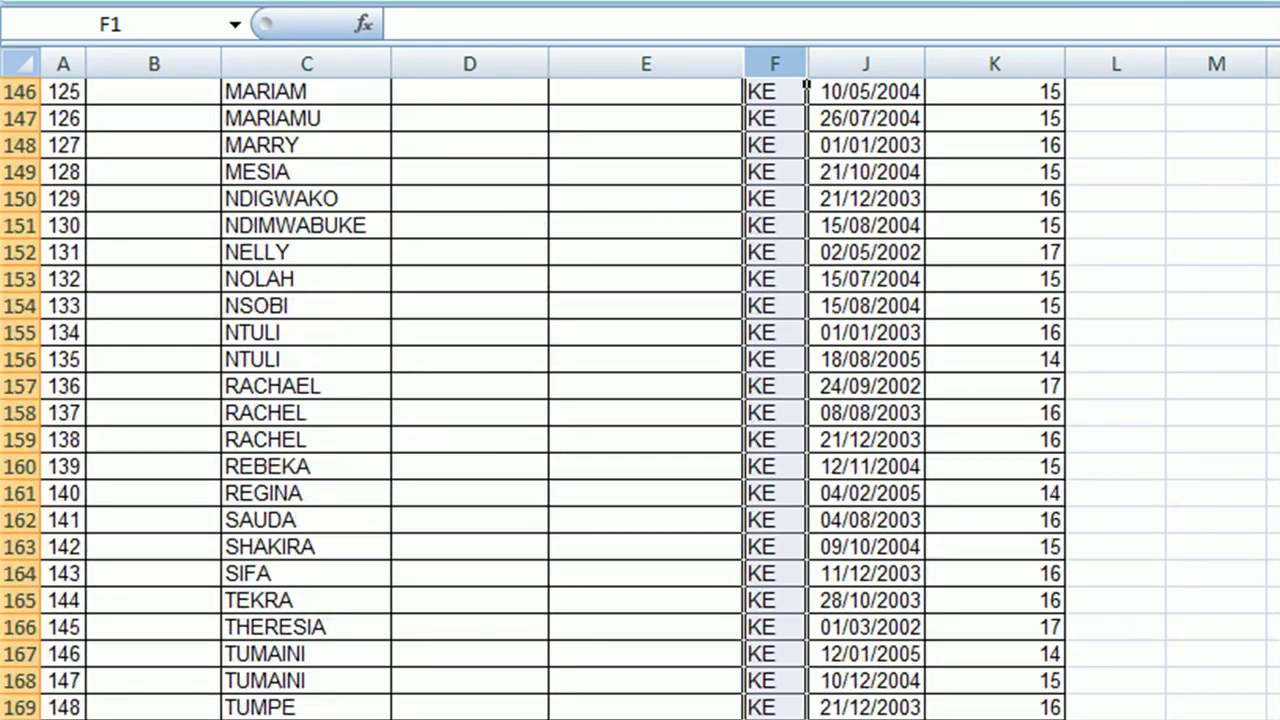
scroll(640, 400, up, 20)
scroll(640, 400, up, 18)
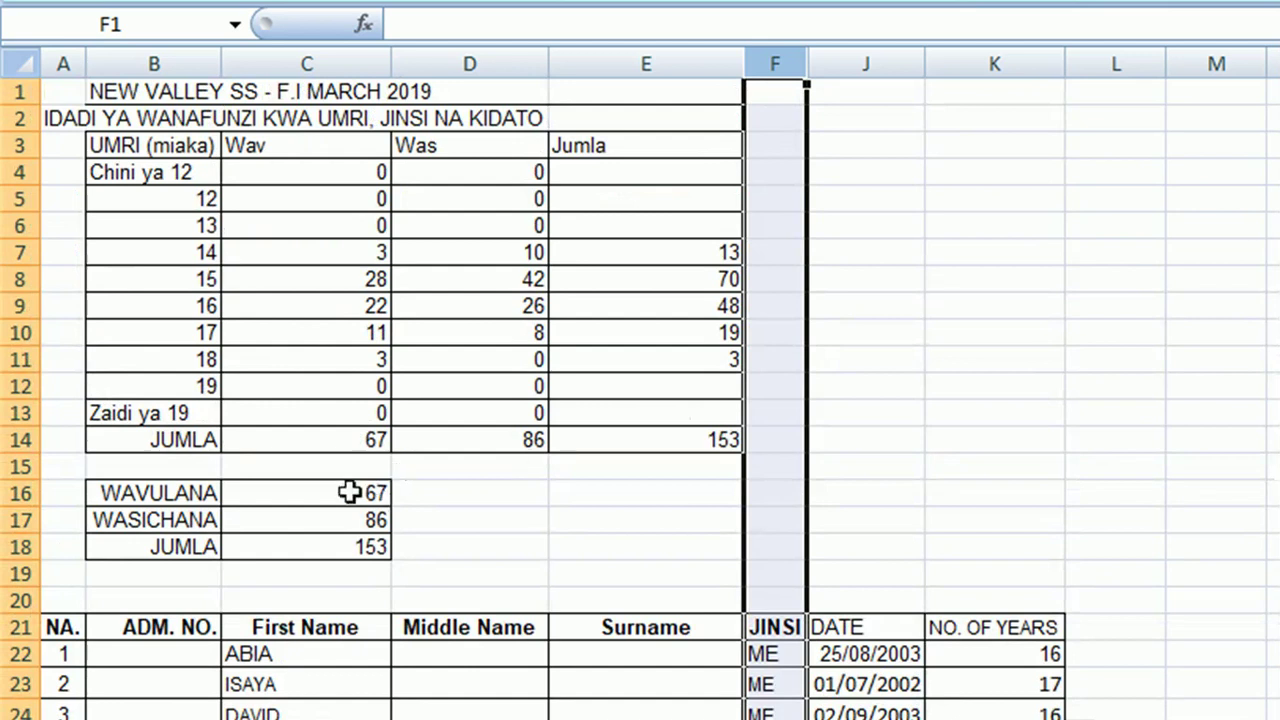
click(307, 497)
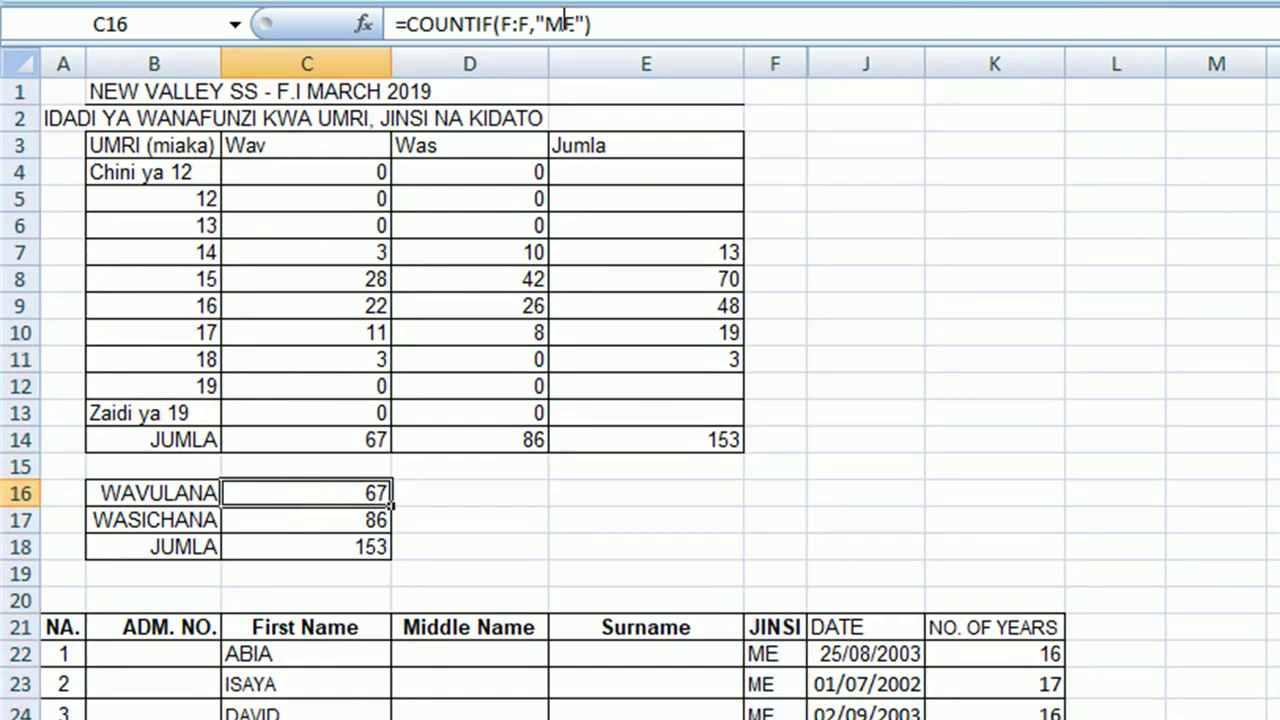
click(322, 518)
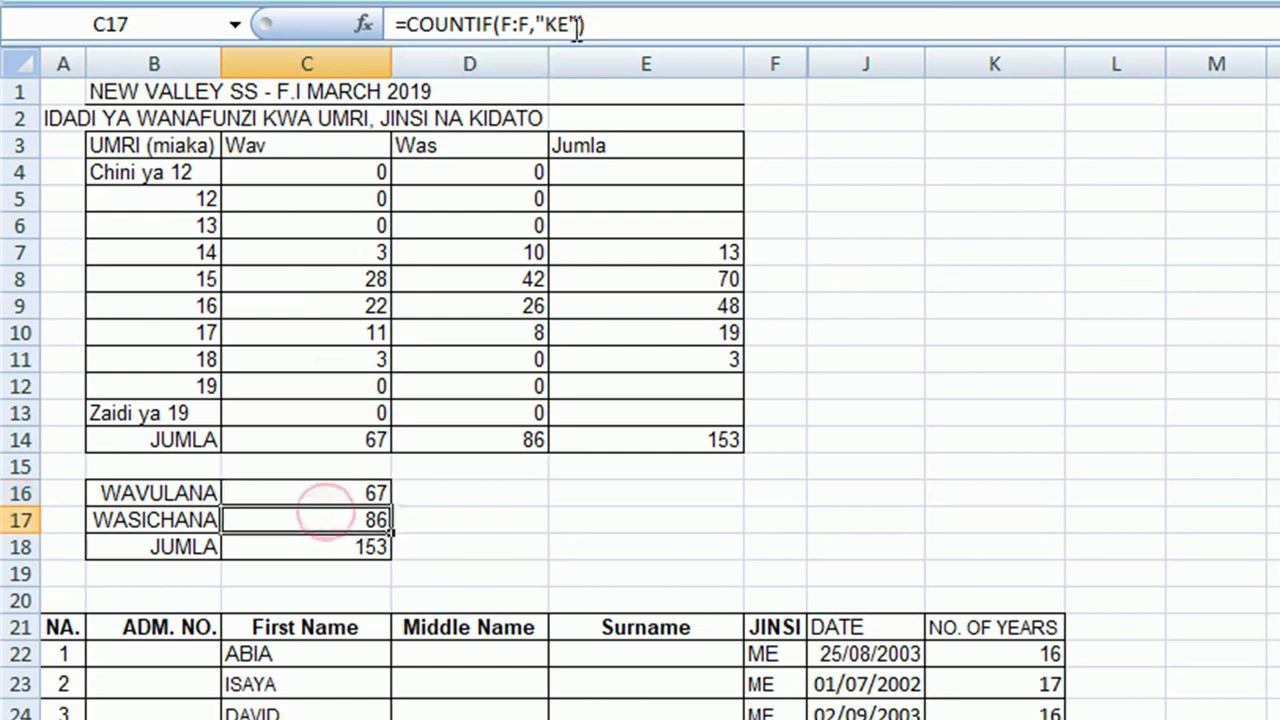
click(449, 544)
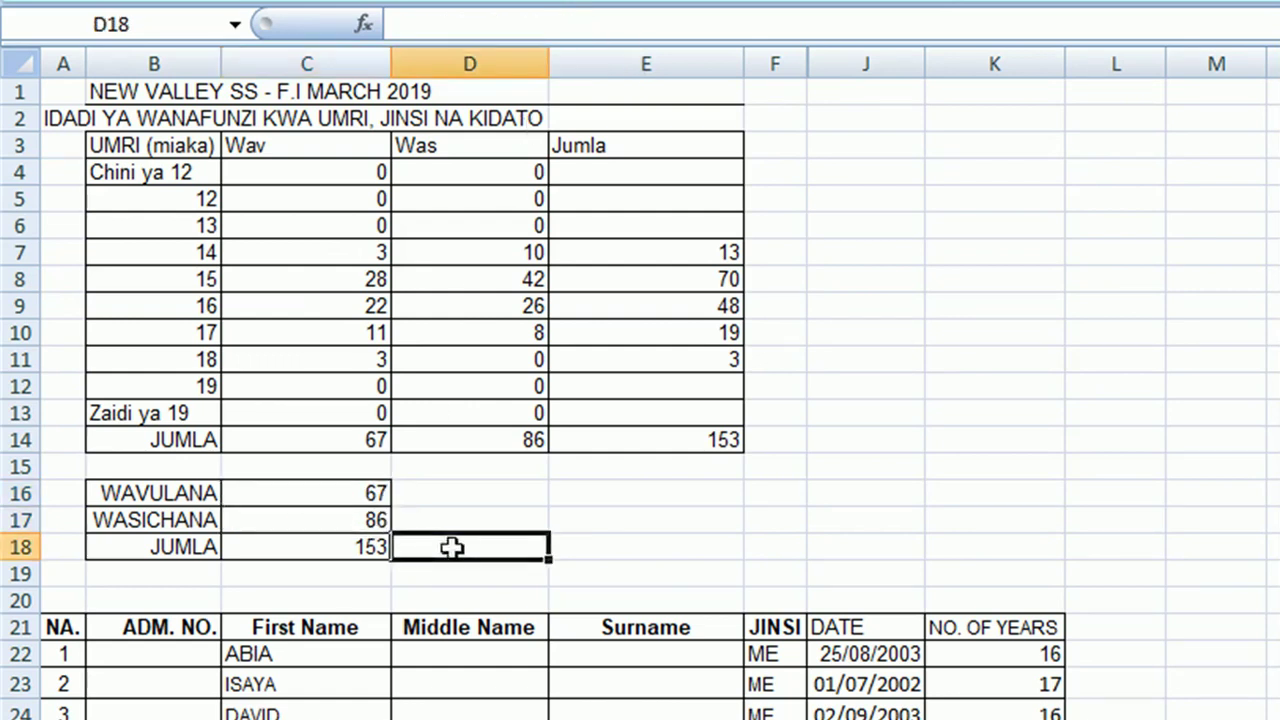
click(350, 272)
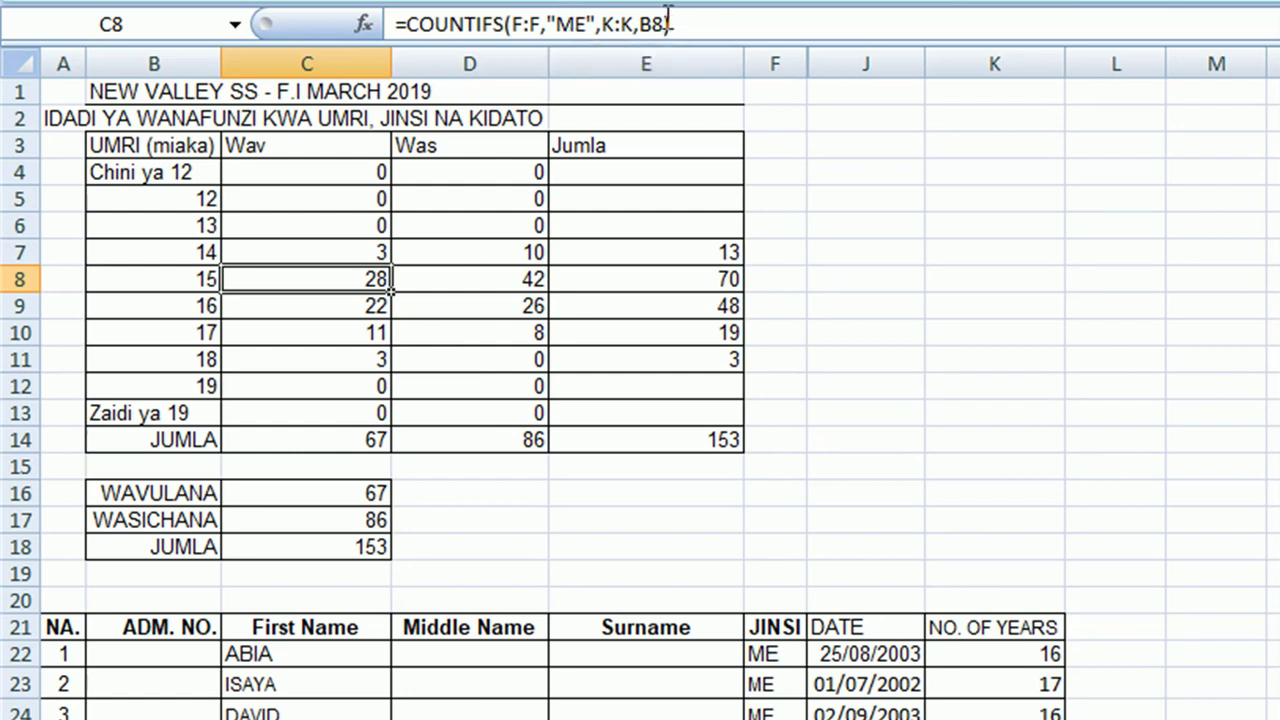
click(482, 465)
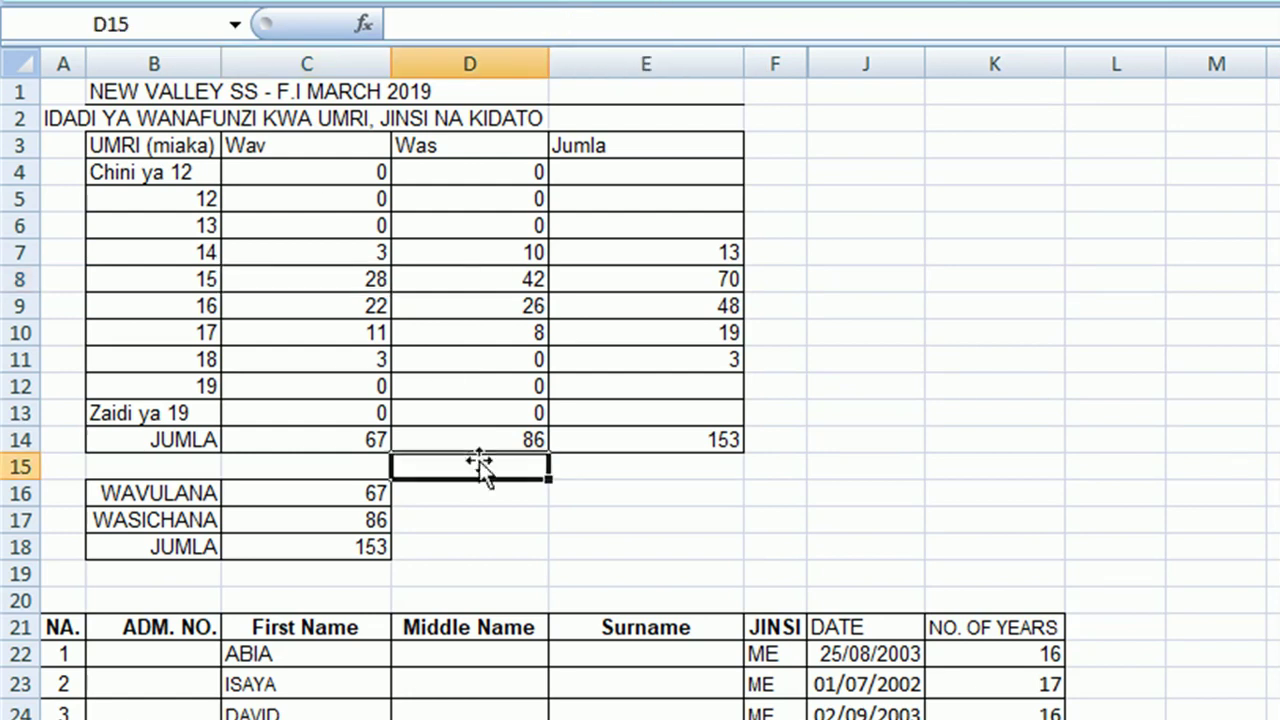
click(598, 470)
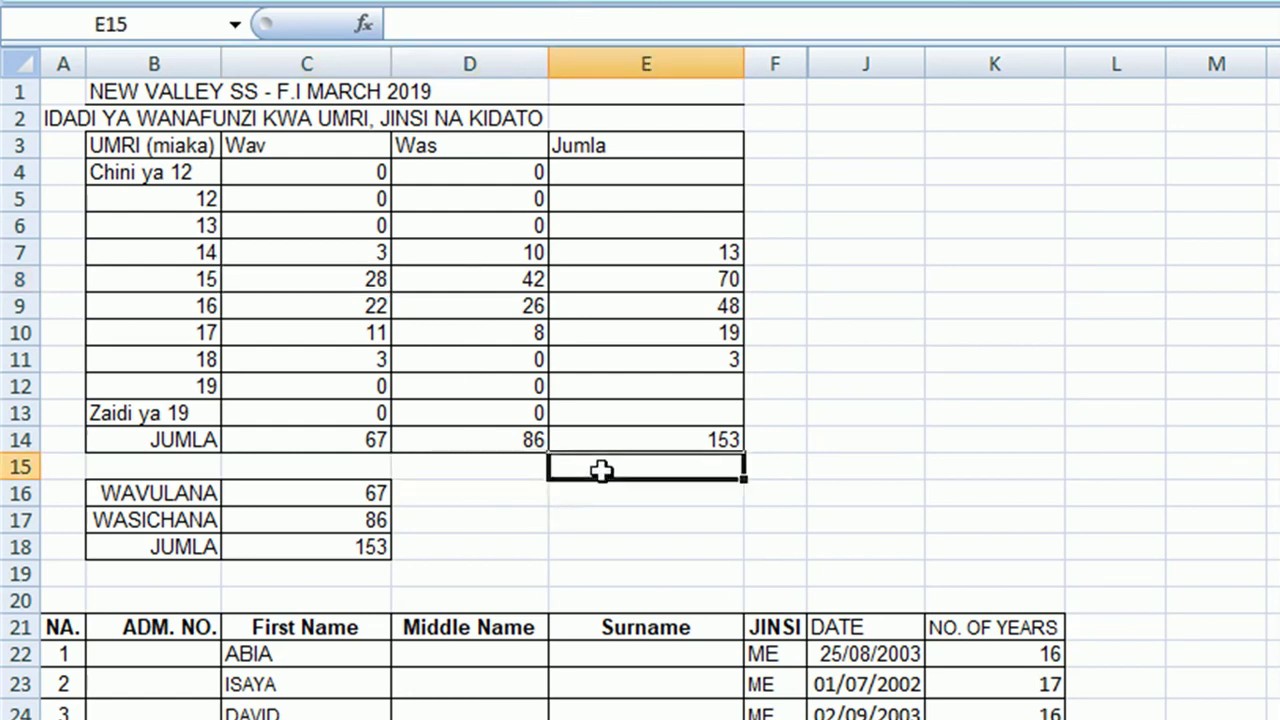
click(483, 467)
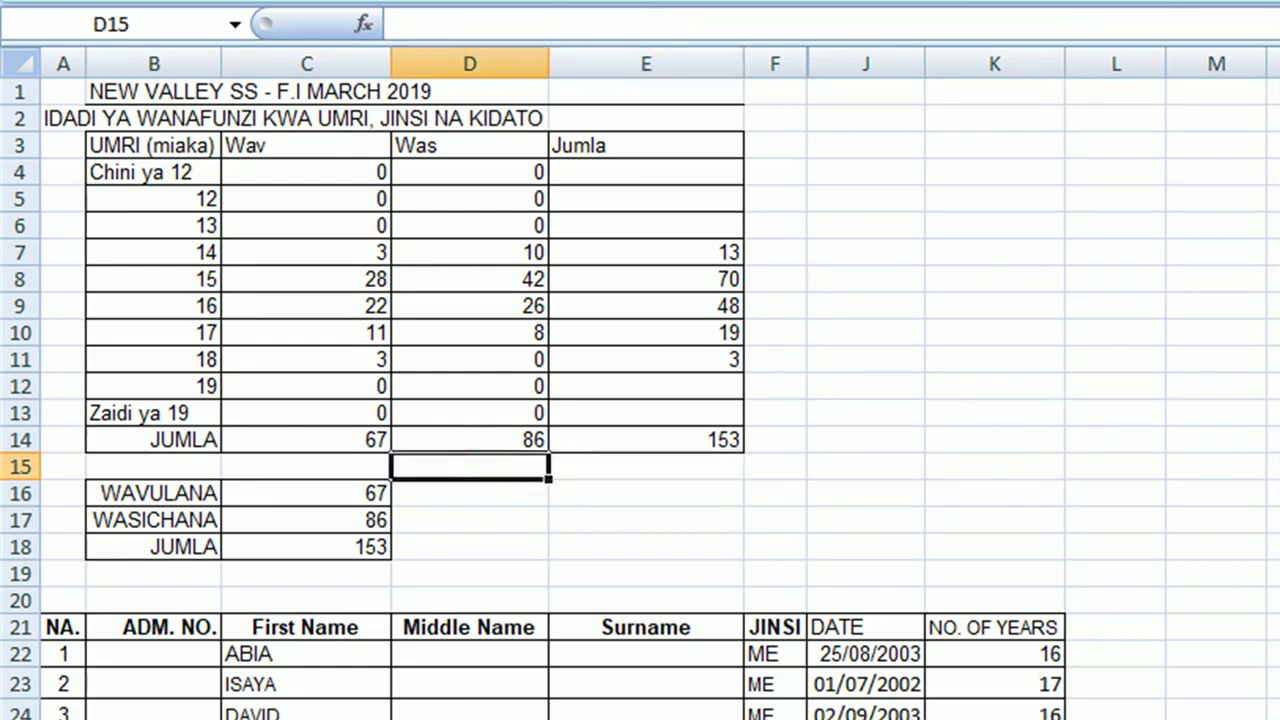
click(594, 467)
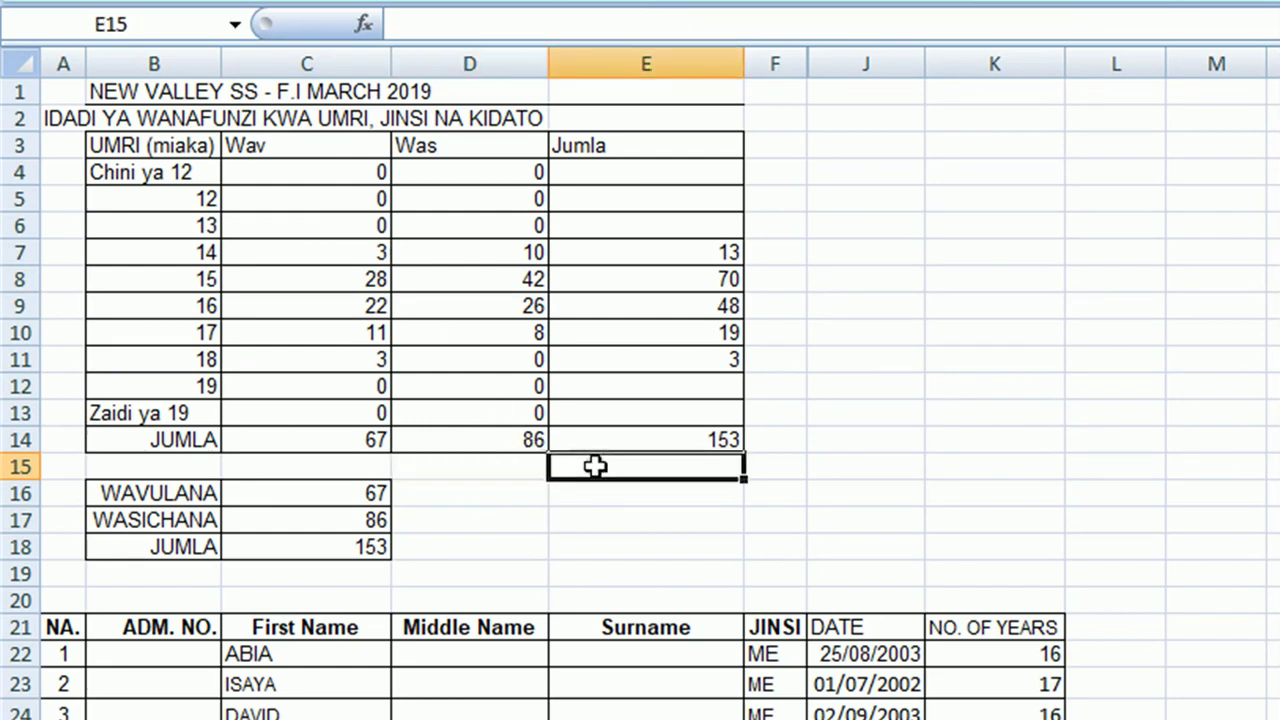
click(465, 463)
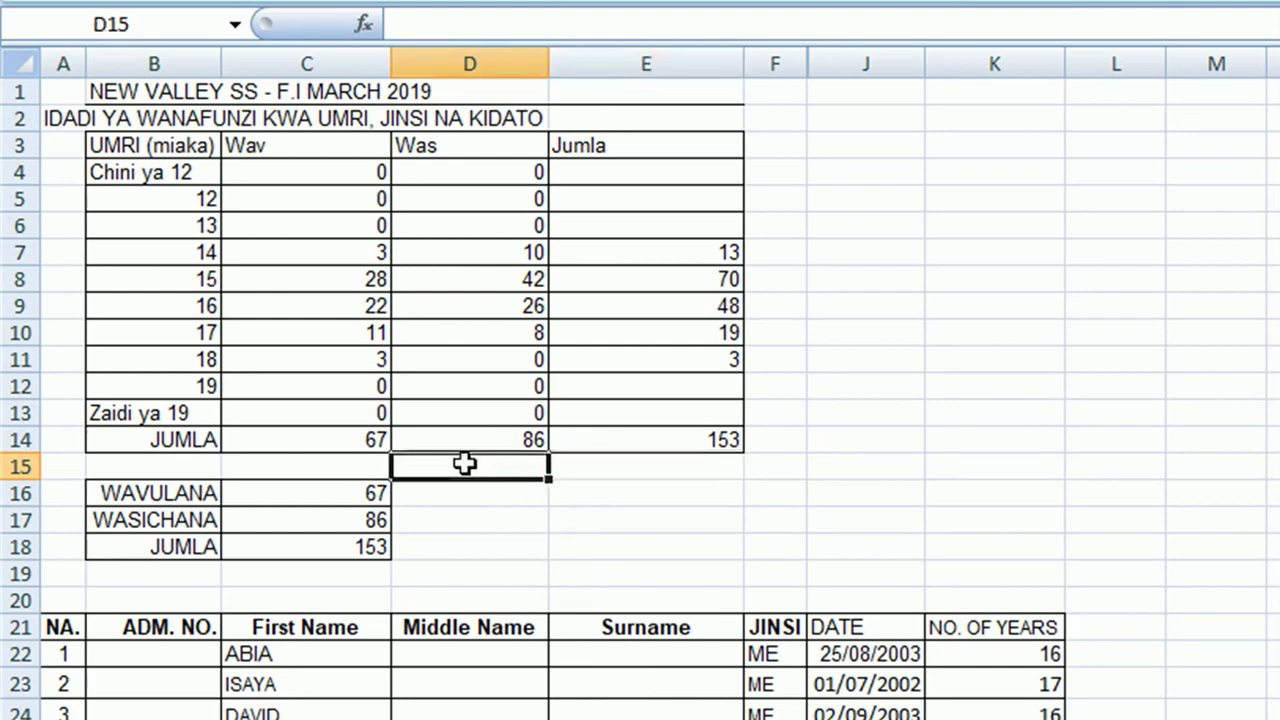
click(300, 467)
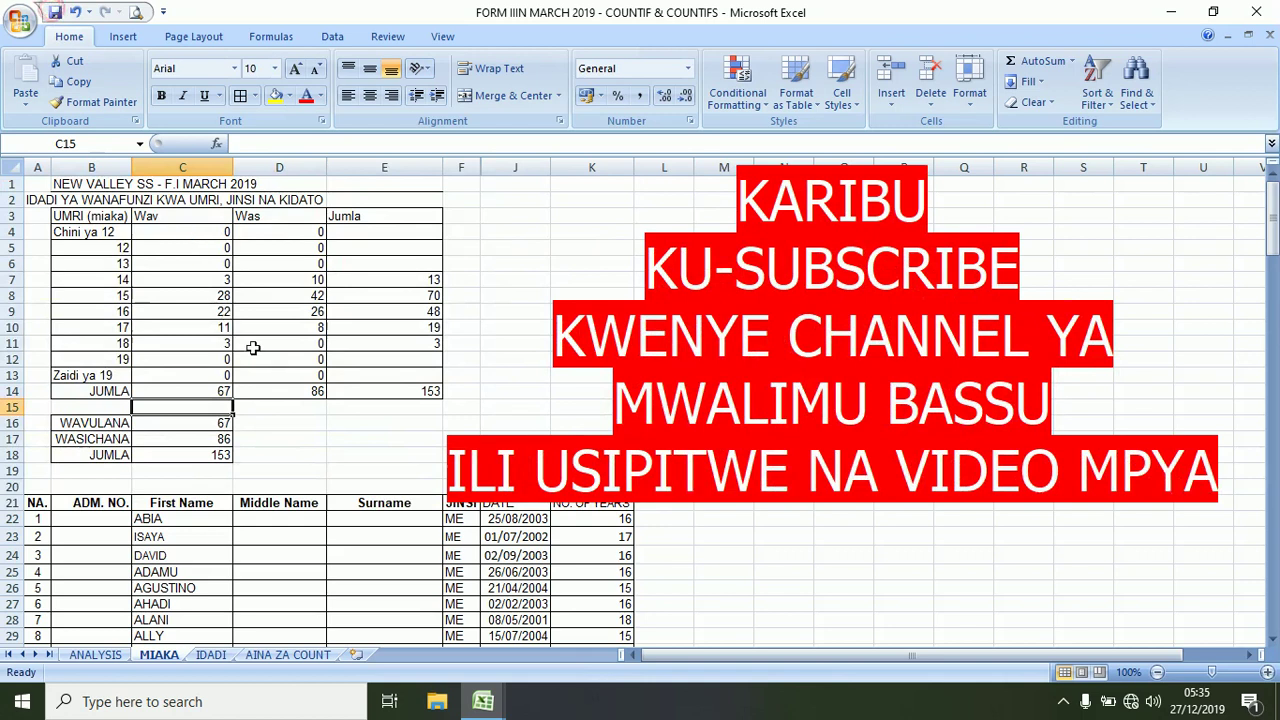
click(276, 405)
click(336, 405)
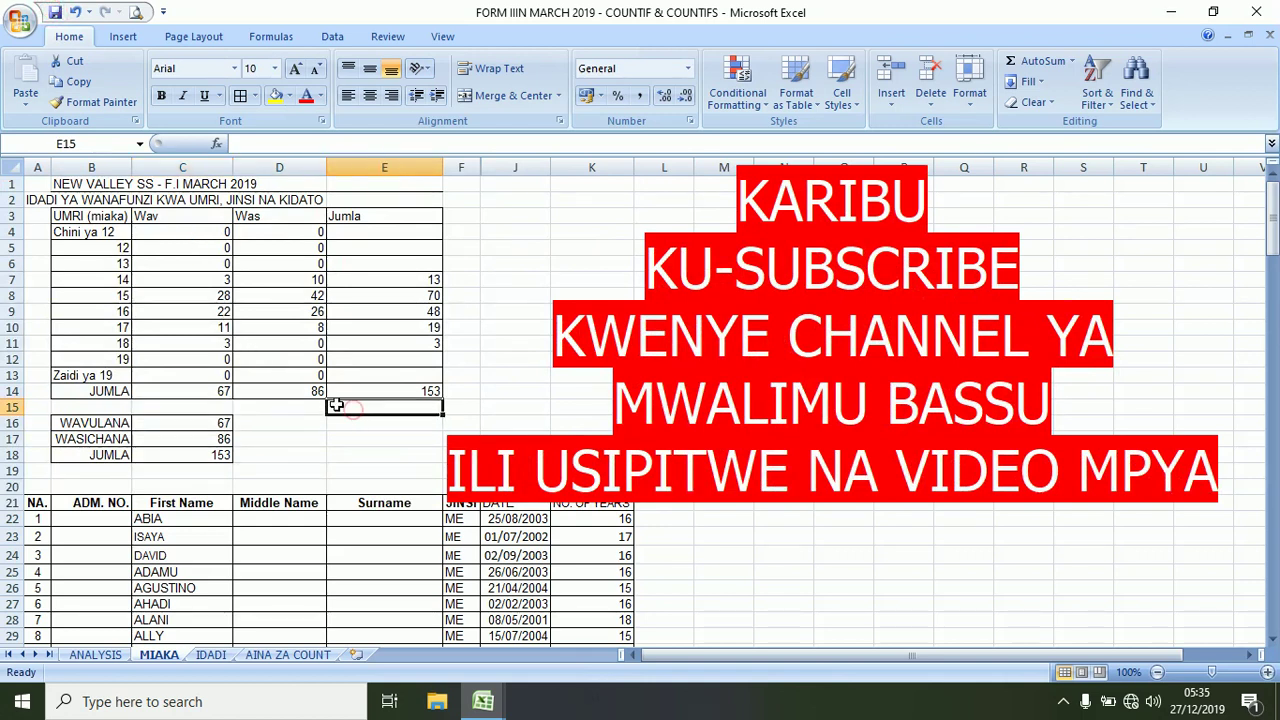
click(302, 405)
click(190, 406)
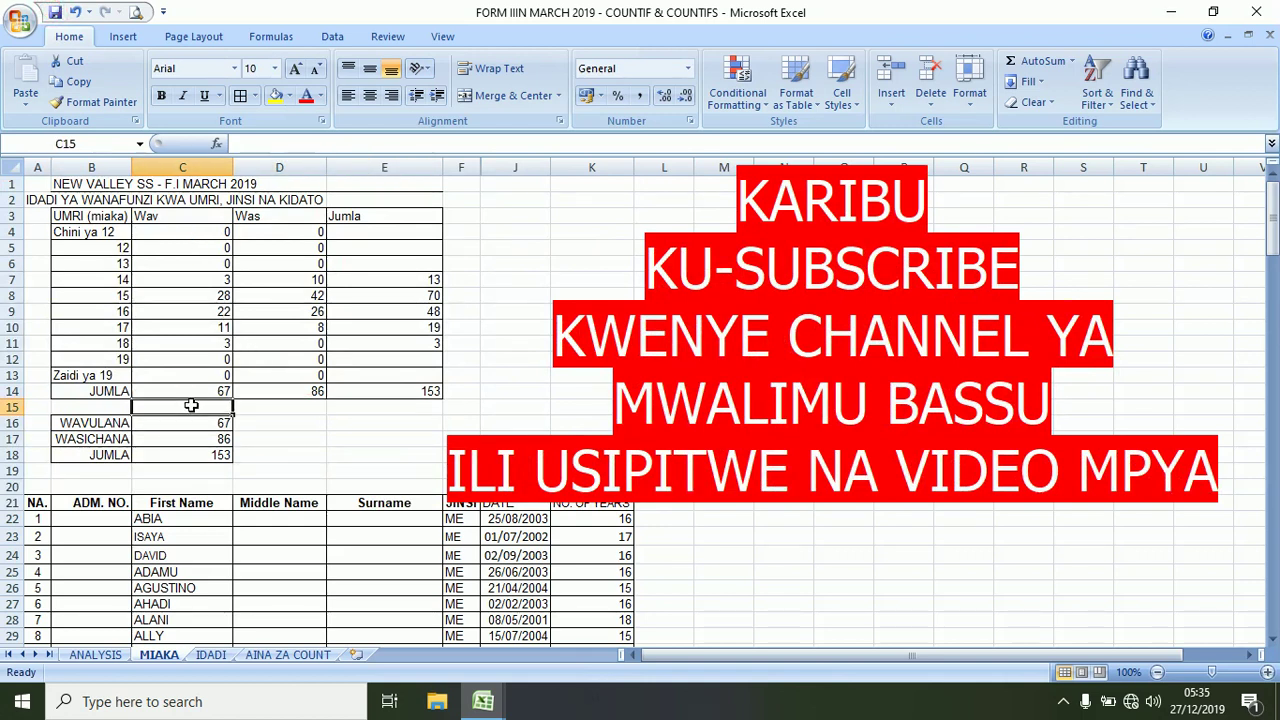
click(262, 406)
click(350, 409)
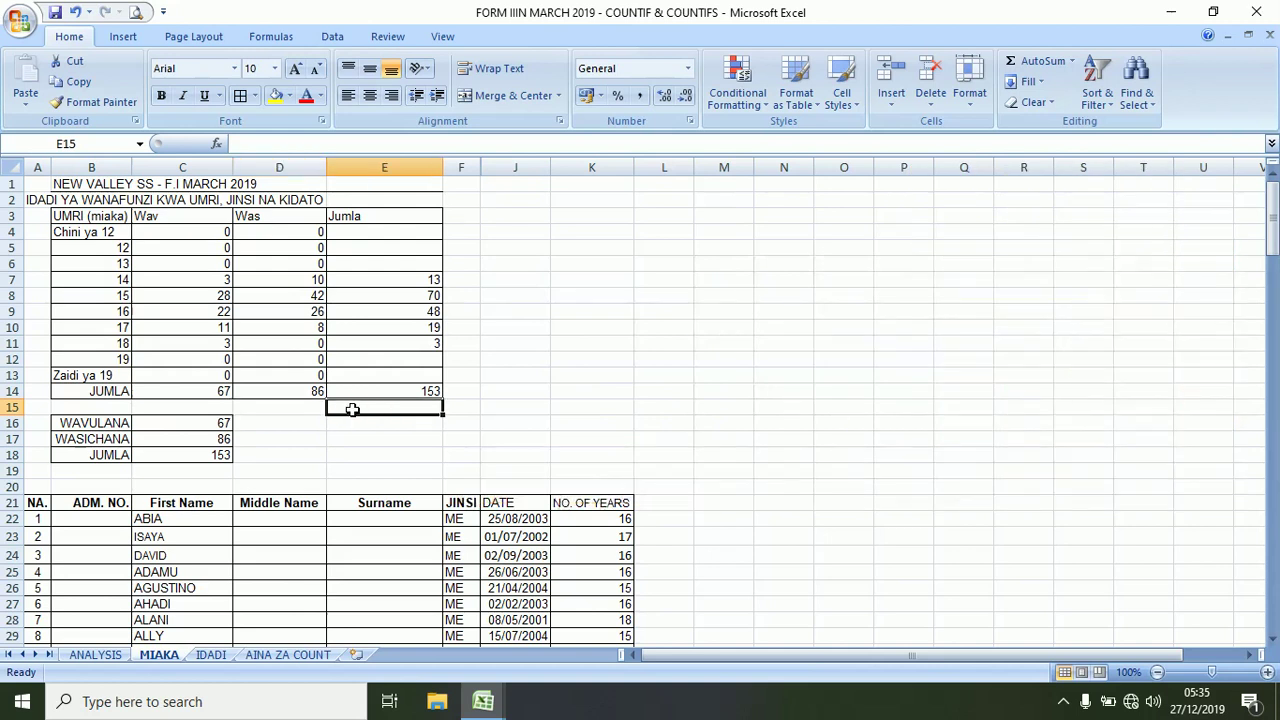
click(310, 407)
click(347, 407)
click(313, 407)
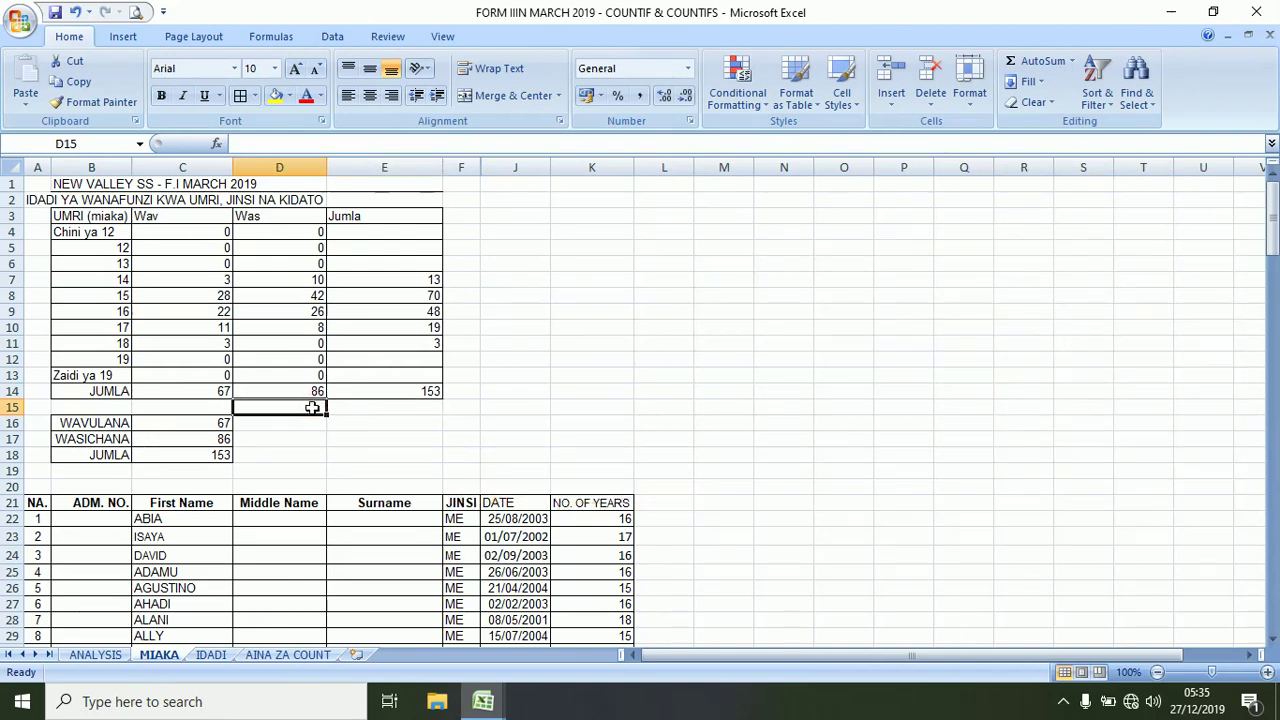